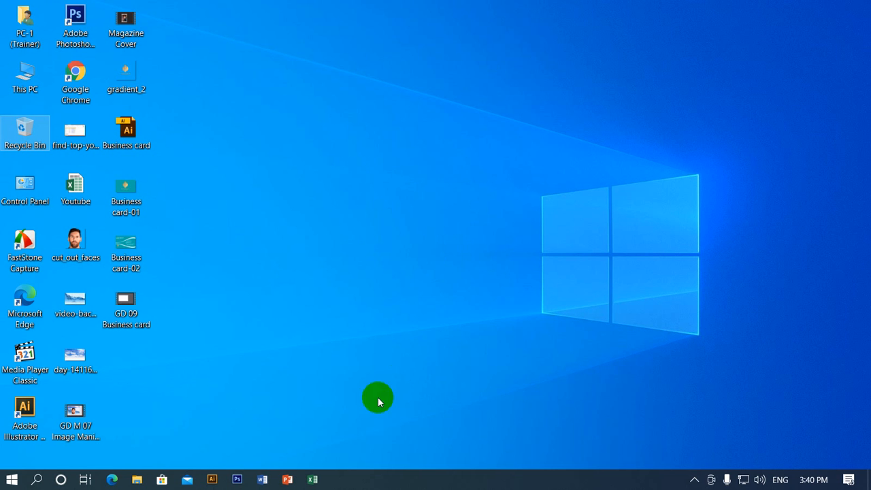
# Step: Start Excel and accept the recommended settings in the first-run dialog
pyautogui.click(313, 479)
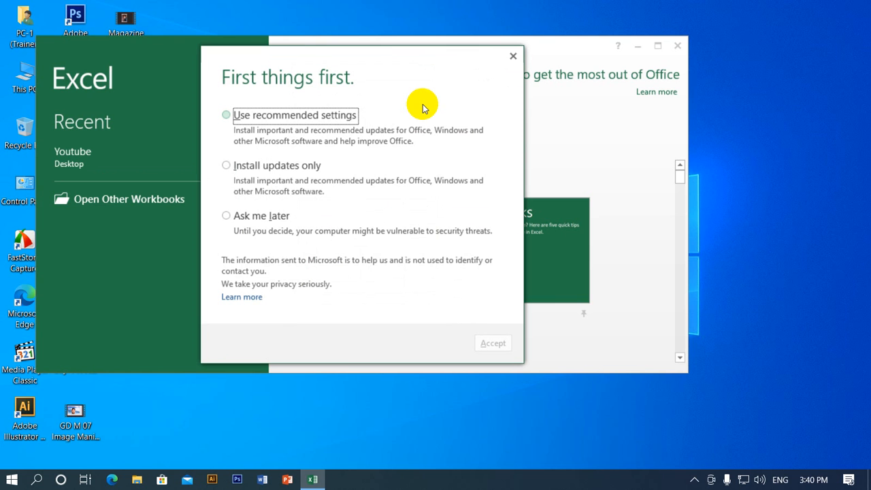
pyautogui.click(242, 114)
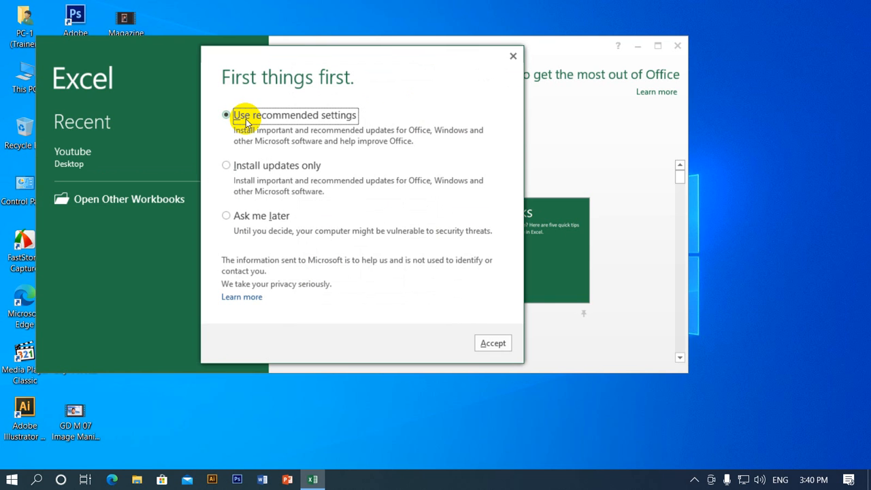
pyautogui.click(509, 350)
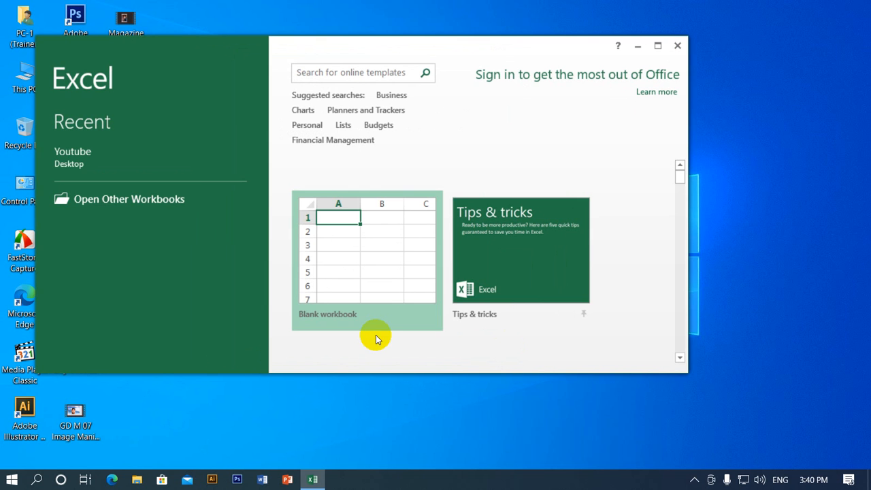
# Step: Maximize the Excel start window and create a new blank workbook
pyautogui.click(368, 256)
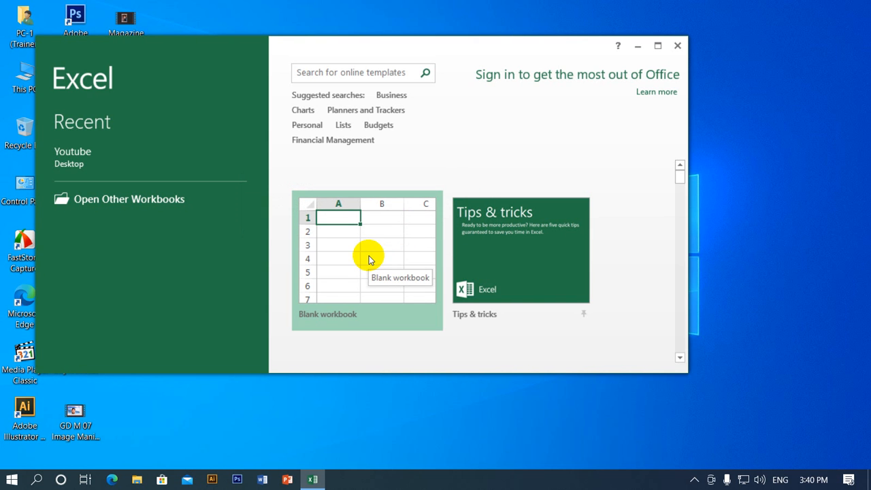
pyautogui.moveTo(581, 46); pyautogui.dragTo(603, 57)
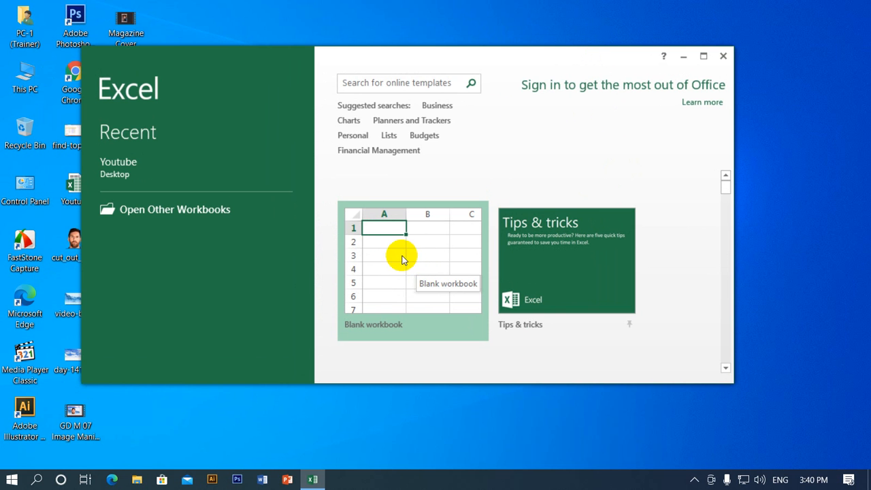
pyautogui.click(703, 55)
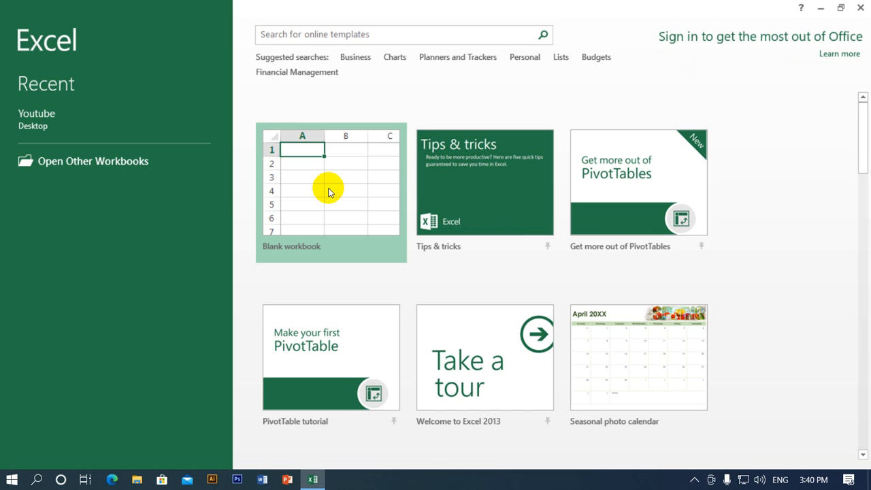
pyautogui.click(361, 203)
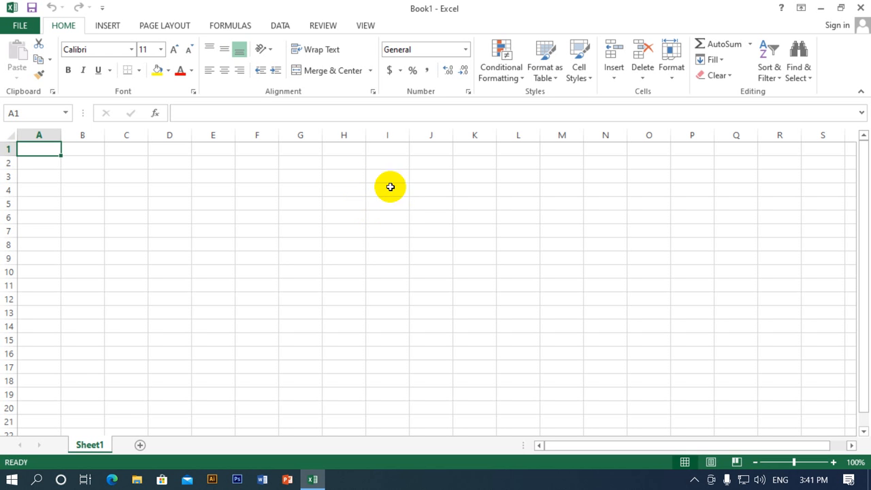
# Step: Select various cells across the empty sheet to examine how the Name Box reports each cell's address
pyautogui.click(49, 62)
pyautogui.click(49, 63)
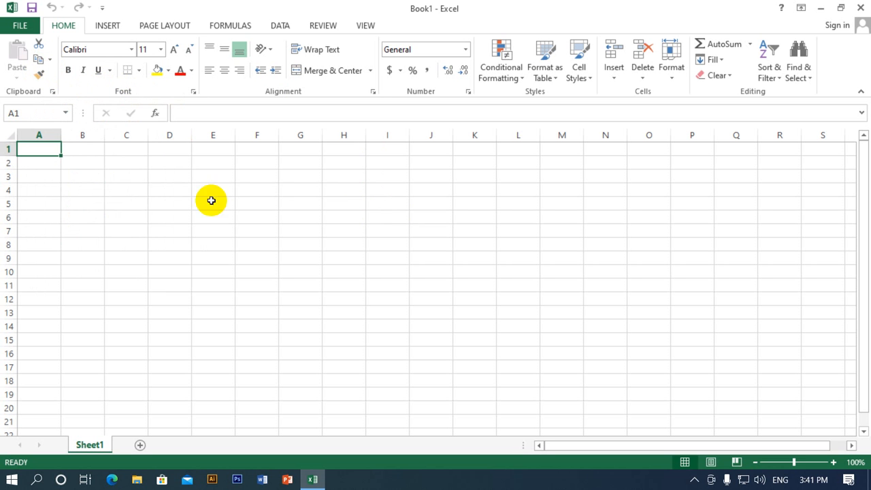
pyautogui.click(51, 176)
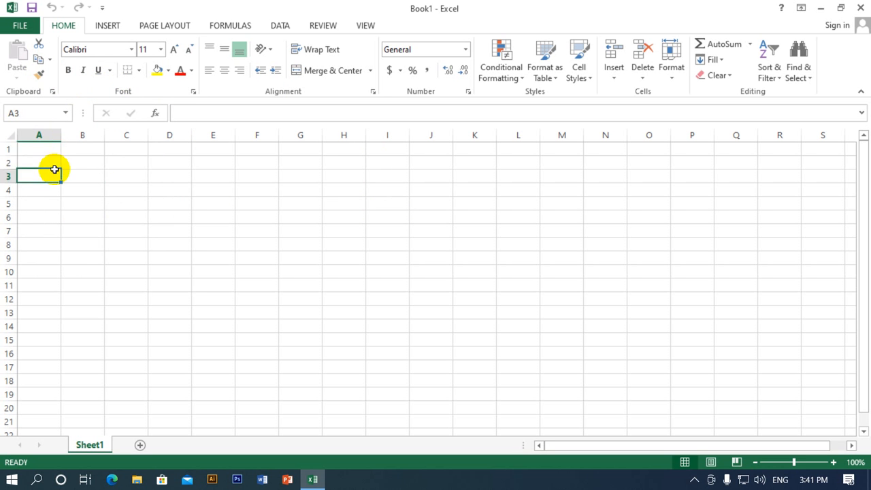
pyautogui.click(89, 175)
pyautogui.click(149, 155)
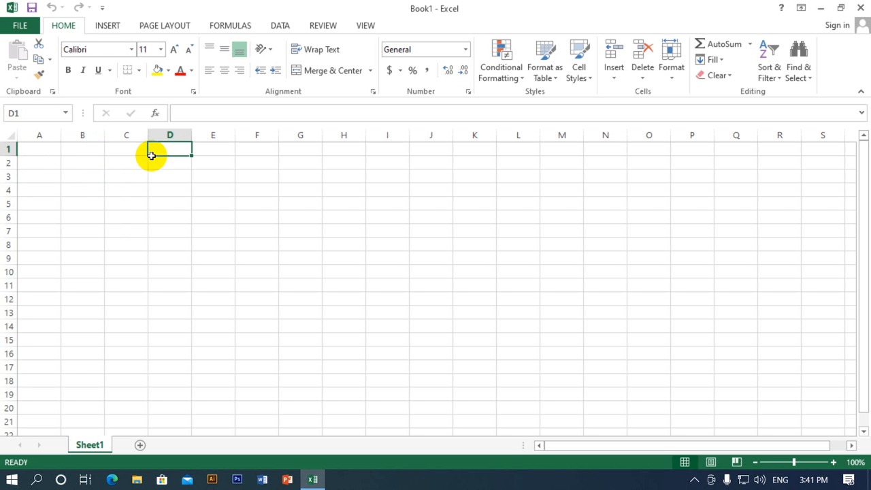
pyautogui.click(64, 117)
pyautogui.click(65, 115)
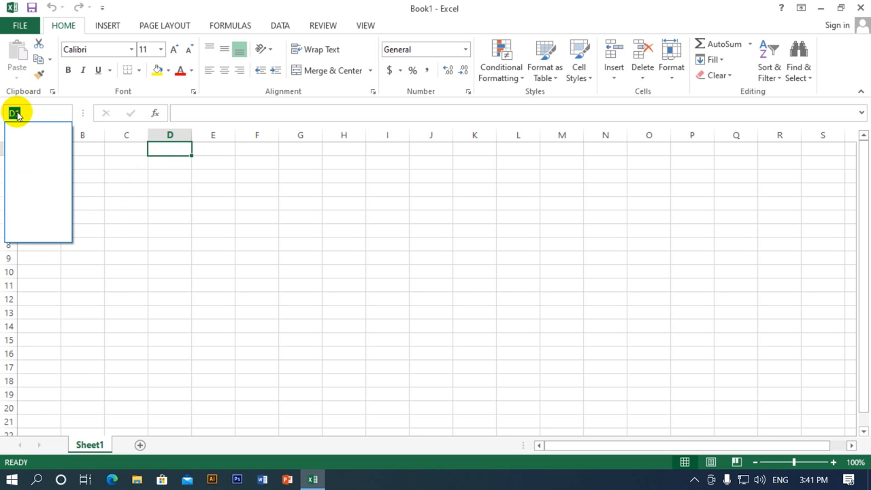
pyautogui.click(92, 156)
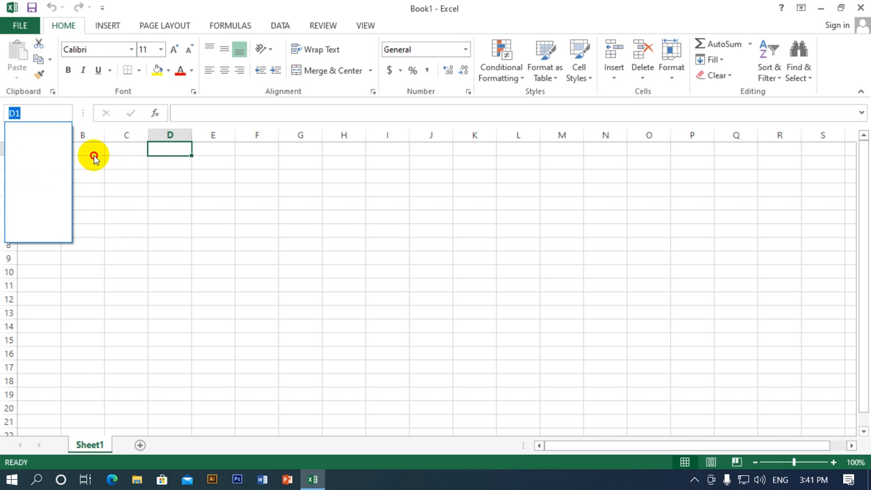
pyautogui.click(120, 189)
pyautogui.click(174, 190)
pyautogui.click(250, 218)
pyautogui.click(199, 232)
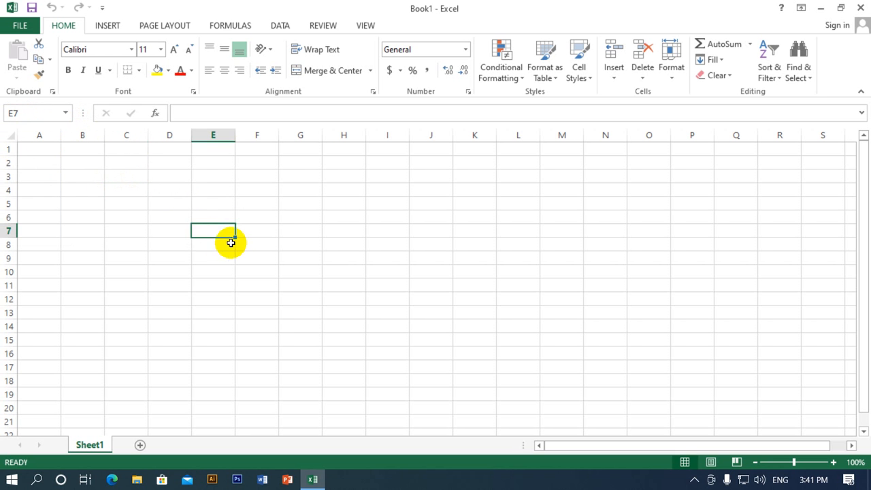
pyautogui.click(257, 234)
pyautogui.click(251, 205)
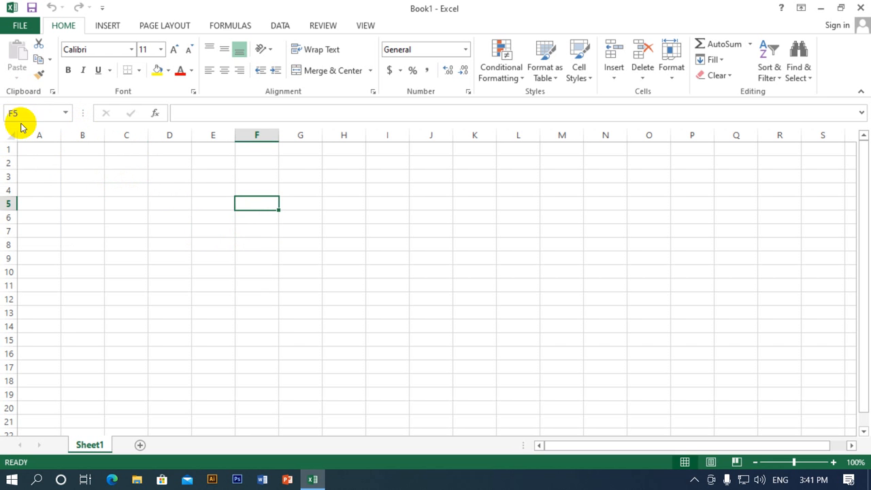
pyautogui.click(243, 162)
pyautogui.click(208, 198)
pyautogui.click(249, 192)
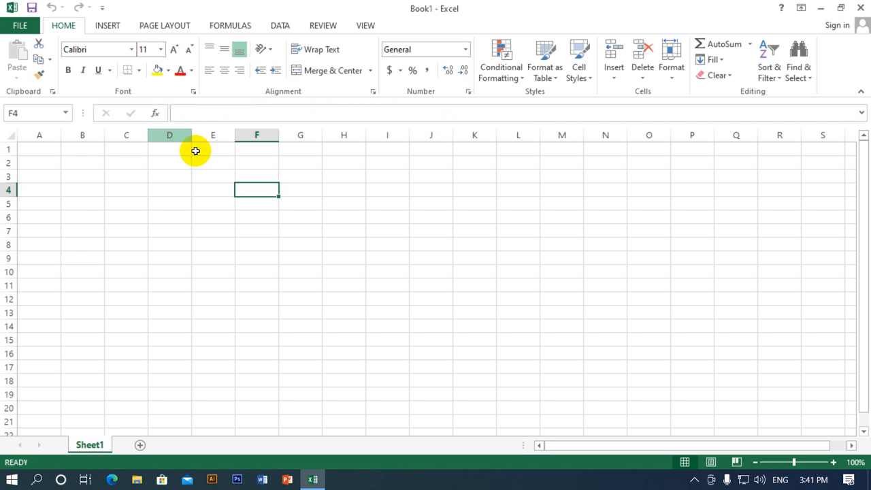
pyautogui.click(213, 190)
pyautogui.click(276, 191)
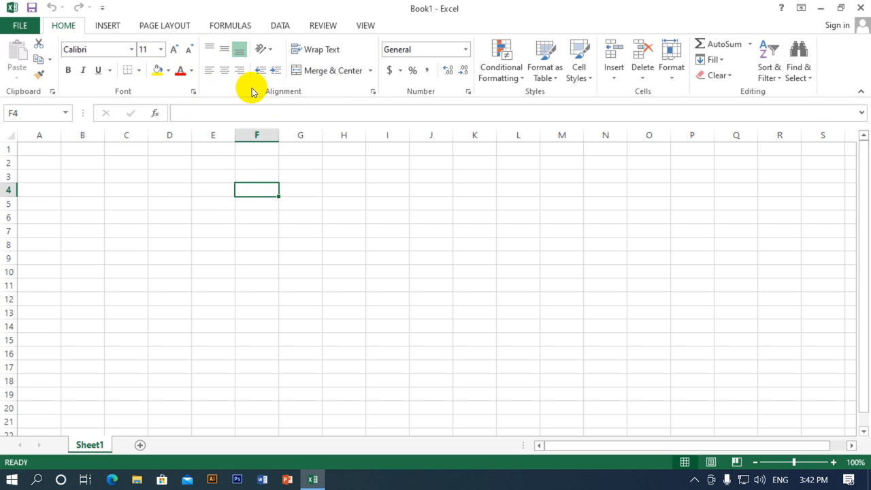
# Step: Enter the text "Janyary" in cell A1
pyautogui.click(43, 153)
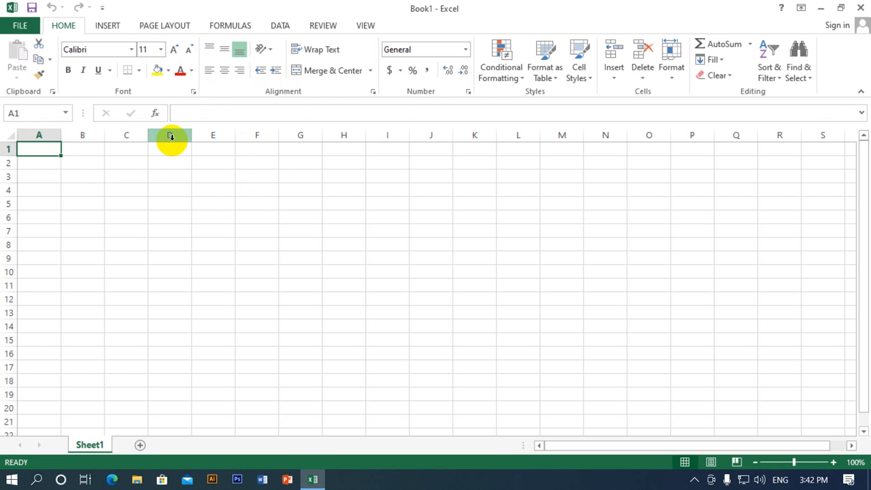
pyautogui.write('Janyary')
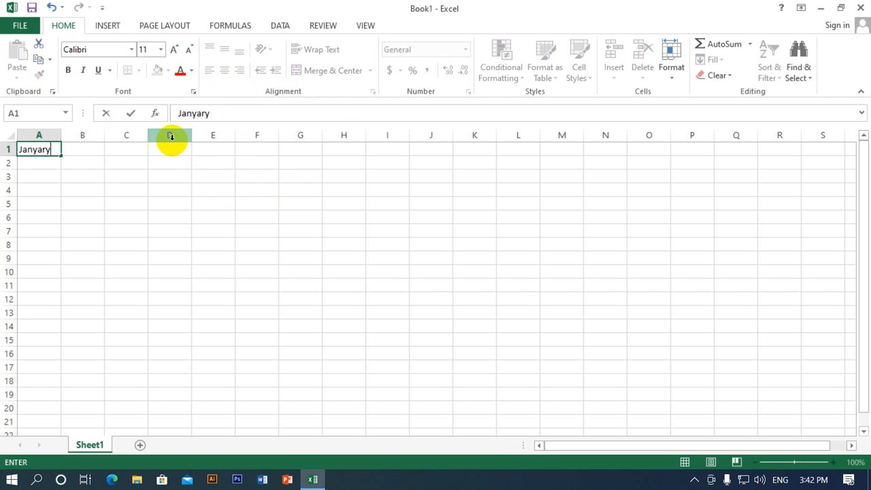
pyautogui.click(71, 150)
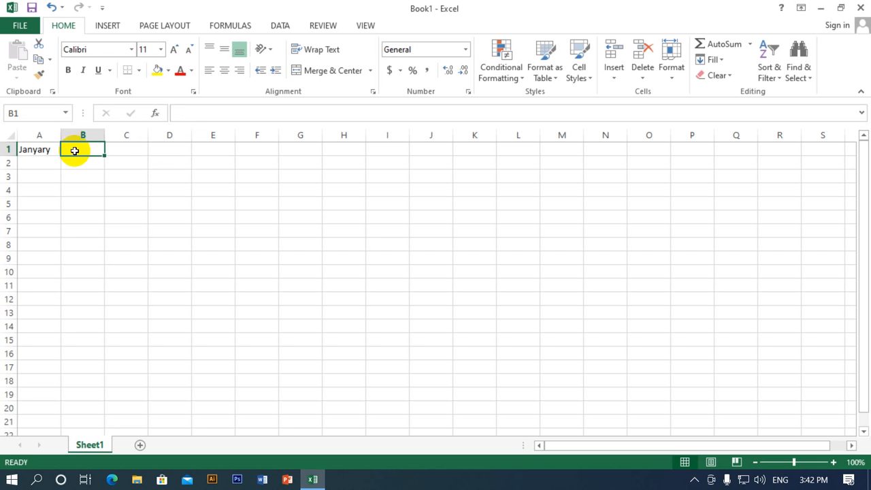
# Step: Try to fill the month text from A1 across to H1, and undo the fill
pyautogui.click(56, 150)
pyautogui.moveTo(59, 152); pyautogui.dragTo(362, 156)
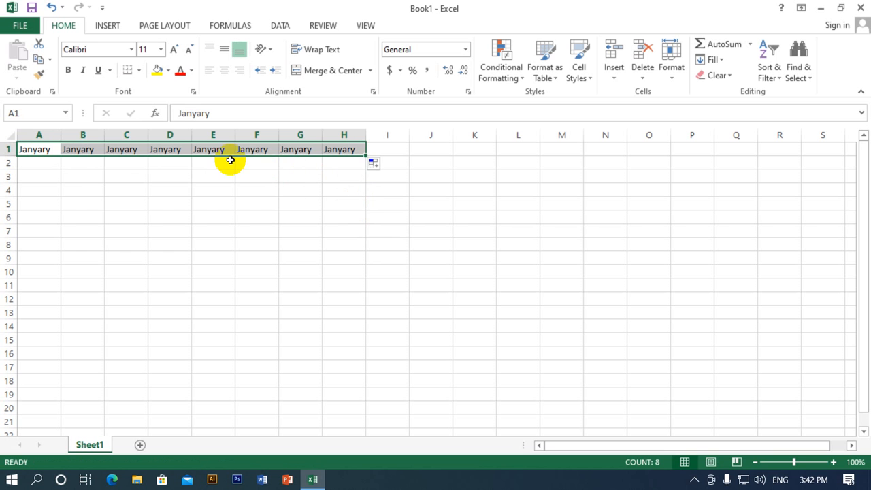
pyautogui.hotkey('ctrl', 'z')
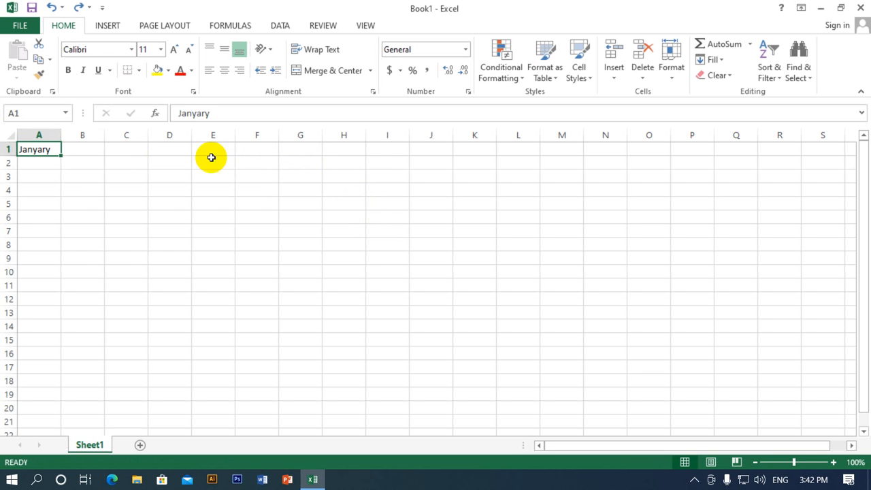
# Step: Correct the spelling of the month in cell A1 to "January"
pyautogui.doubleClick(38, 149)
pyautogui.press('BackSpace')
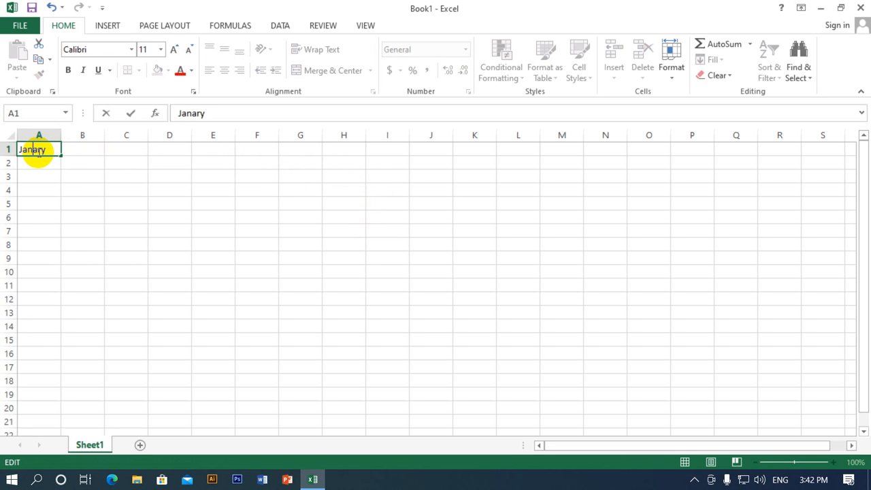
pyautogui.write('u')
pyautogui.click(82, 151)
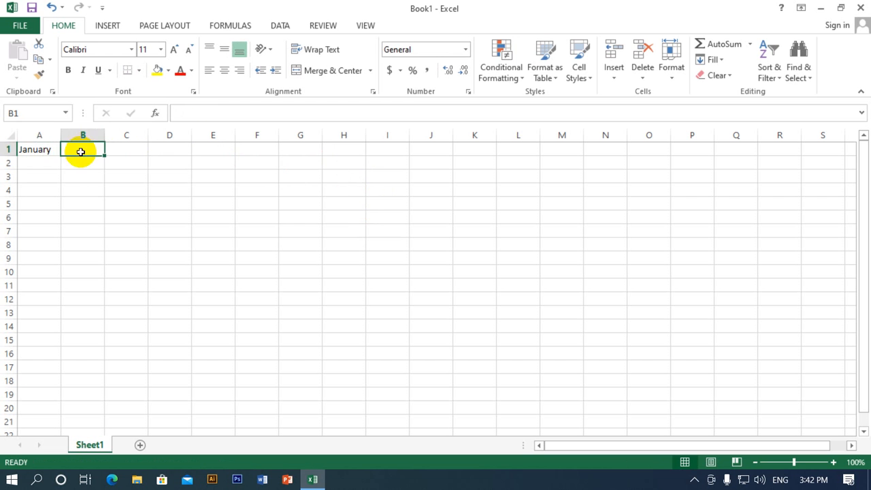
# Step: AutoFill the month names from A1 across row 1 to L1, ending with December
pyautogui.click(39, 148)
pyautogui.moveTo(58, 154); pyautogui.dragTo(362, 153)
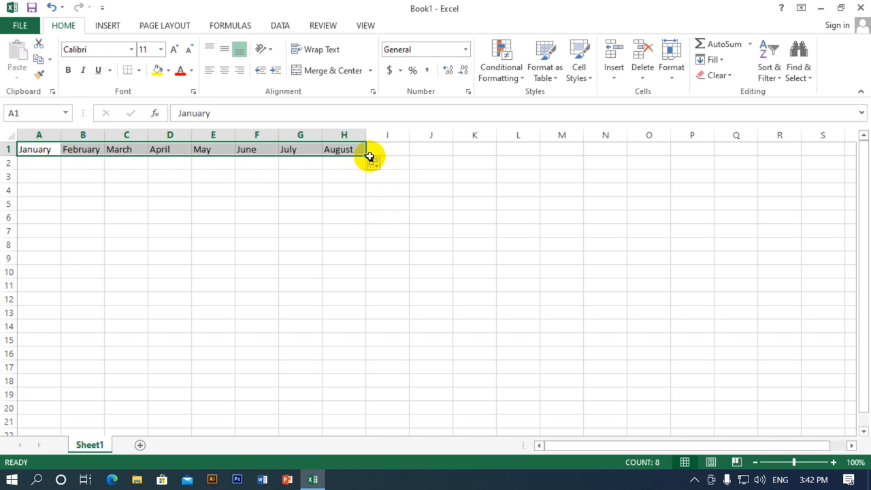
pyautogui.moveTo(364, 156); pyautogui.dragTo(535, 154)
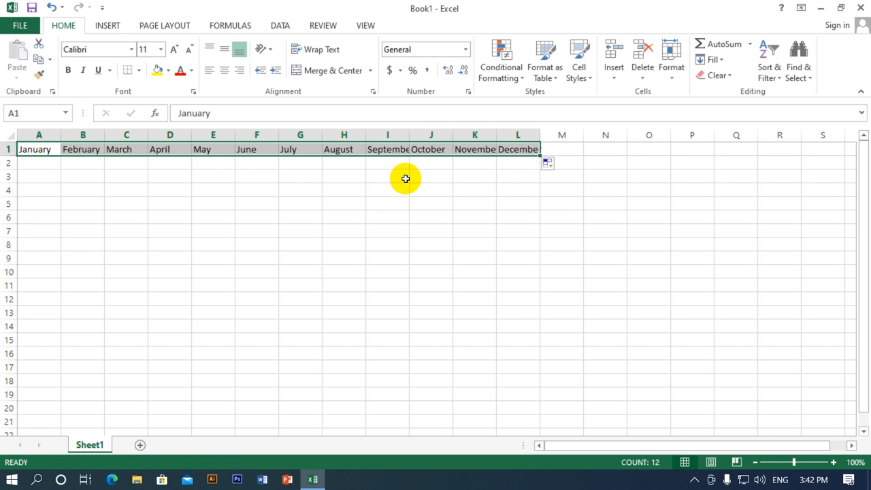
# Step: Increase the height of row 1 to about four times the default row height
pyautogui.click(227, 177)
pyautogui.click(26, 162)
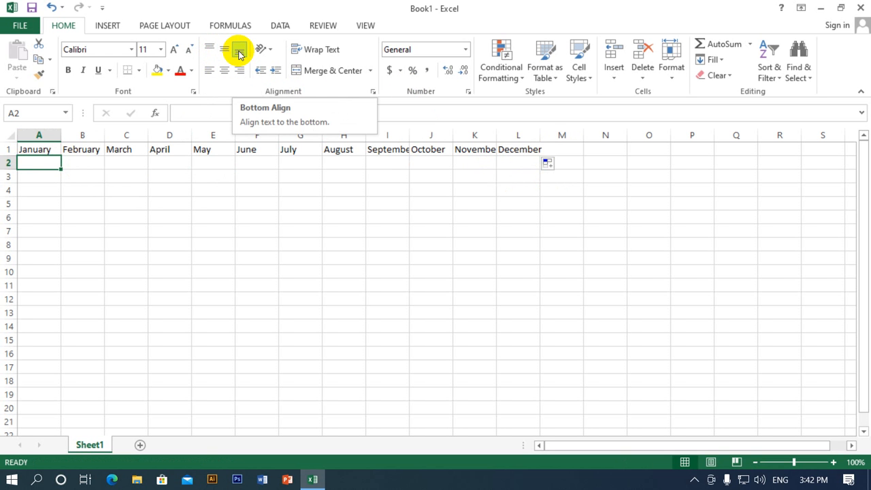
pyautogui.click(182, 192)
pyautogui.click(42, 162)
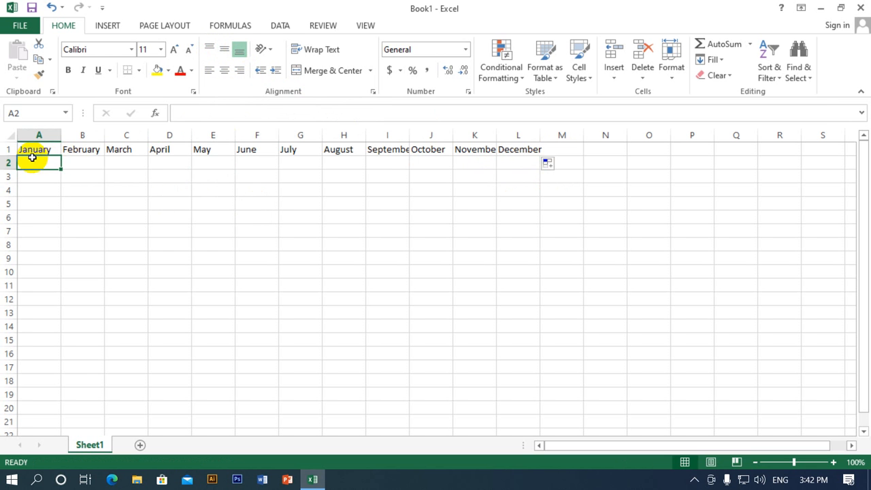
pyautogui.moveTo(4, 151); pyautogui.dragTo(14, 190)
pyautogui.click(42, 167)
pyautogui.click(51, 165)
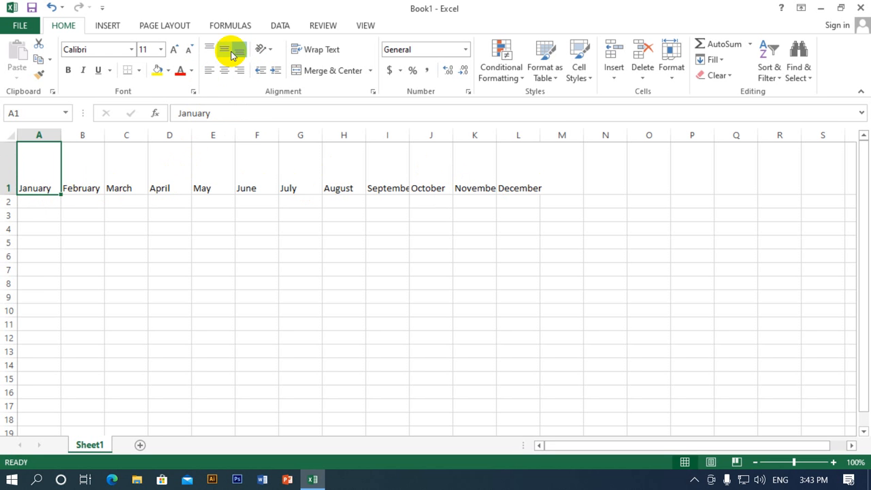
# Step: Apply Middle Align to the August cell, H1
pyautogui.click(11, 175)
pyautogui.click(282, 171)
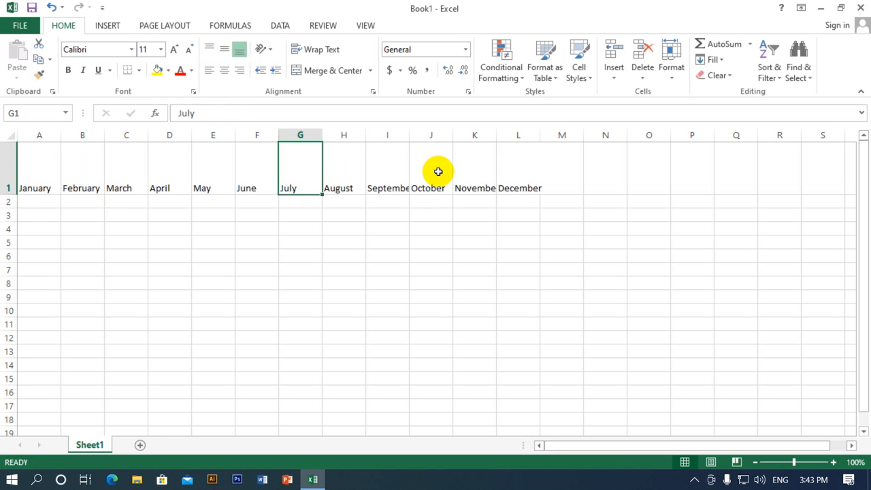
pyautogui.click(478, 171)
pyautogui.click(385, 171)
pyautogui.click(352, 171)
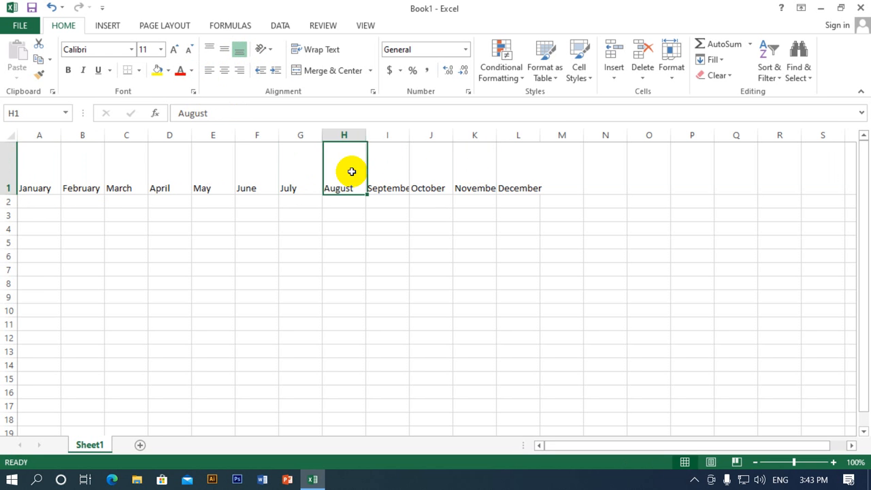
pyautogui.click(226, 53)
pyautogui.click(402, 178)
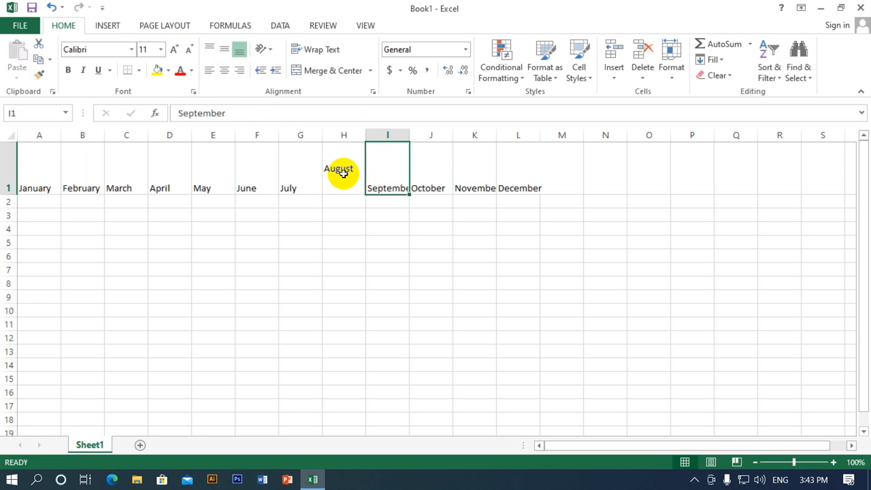
pyautogui.click(341, 171)
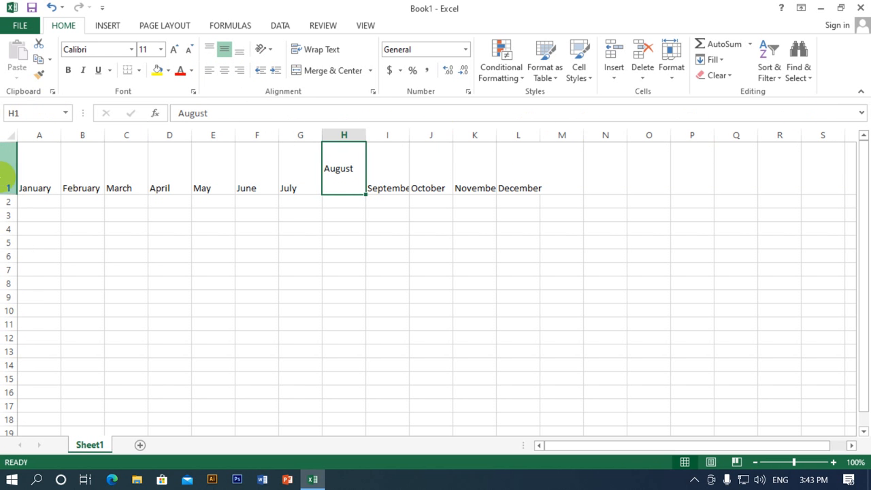
# Step: Apply Middle Align to the whole of row 1 so all month names are vertically centred
pyautogui.click(3, 171)
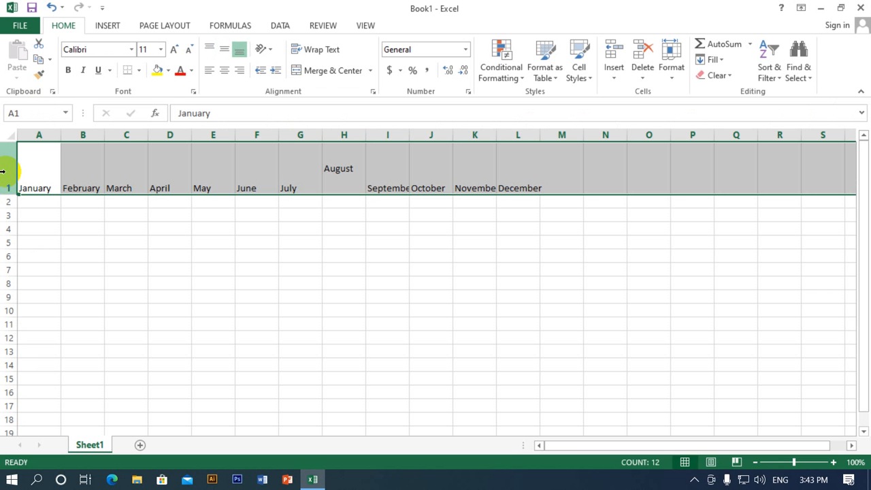
pyautogui.click(225, 50)
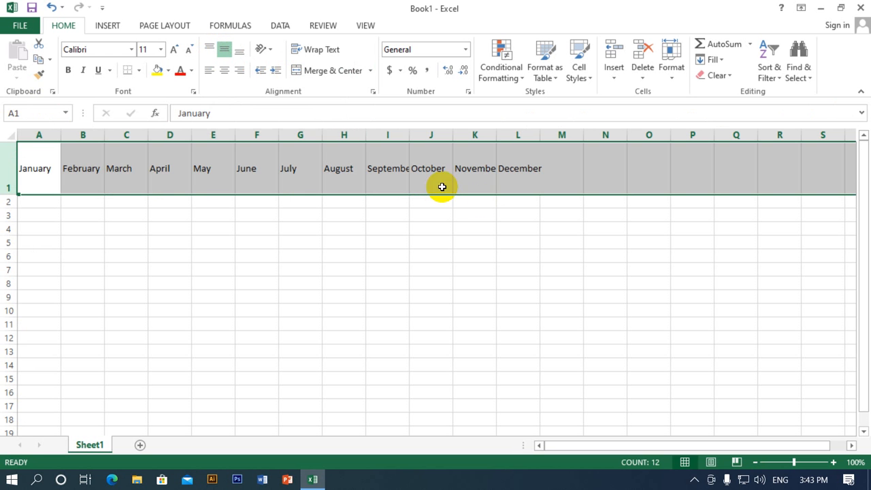
pyautogui.click(374, 185)
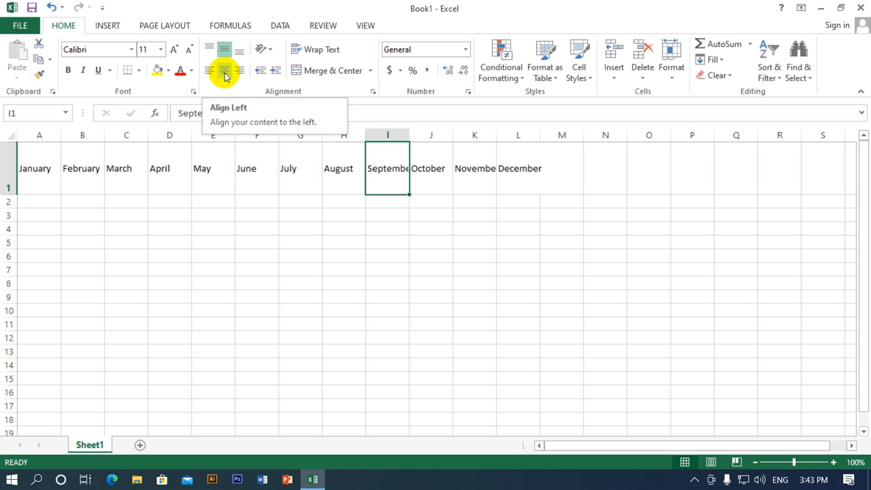
# Step: Compare cells L1 and M1 to check how the December text fits within its column
pyautogui.click(40, 181)
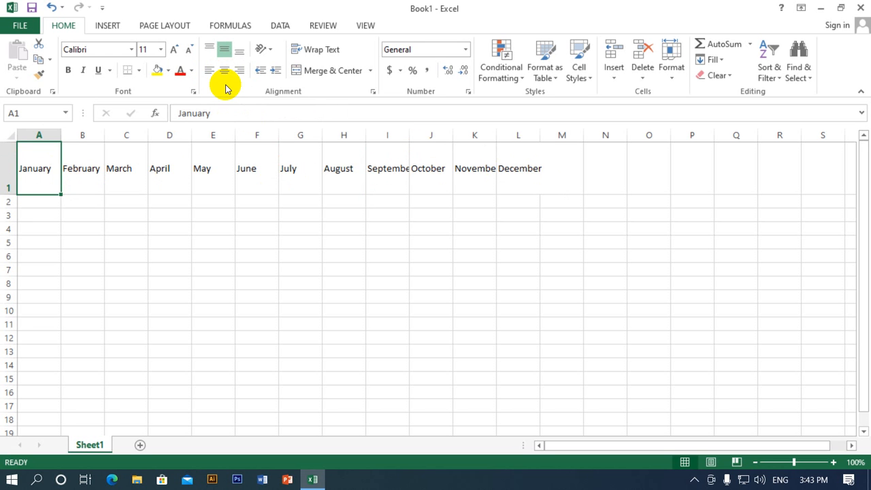
pyautogui.click(519, 176)
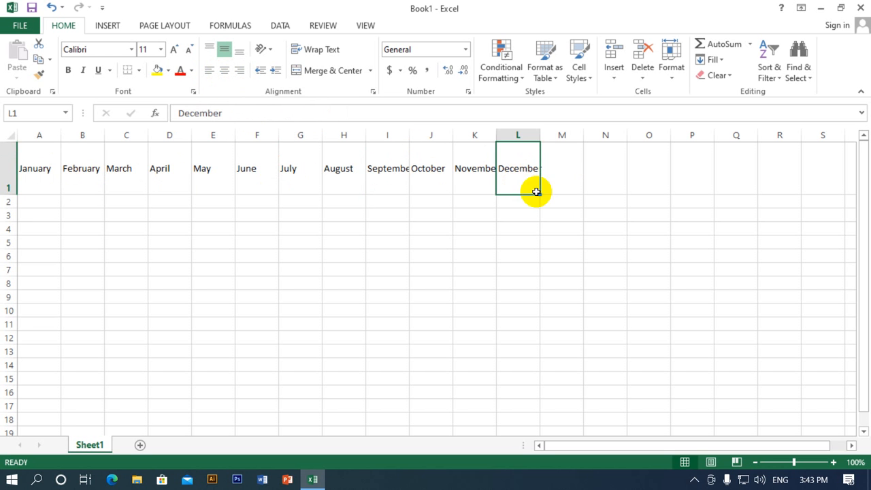
pyautogui.click(544, 176)
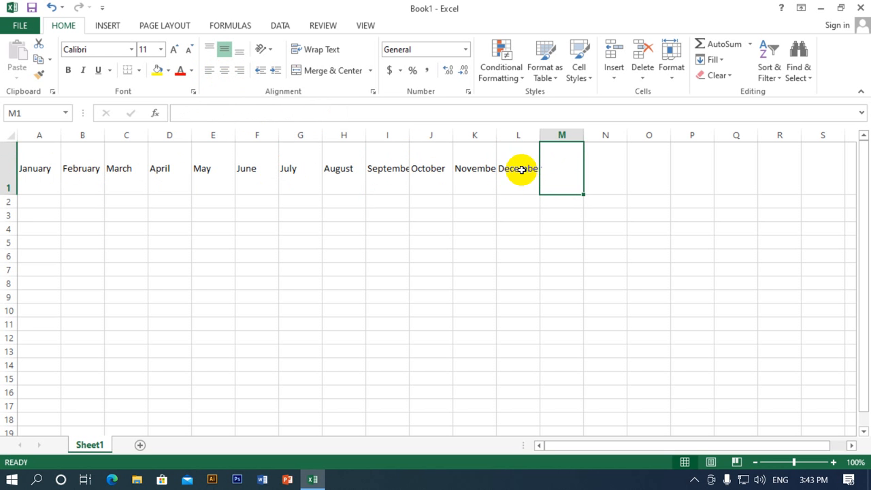
pyautogui.click(521, 170)
pyautogui.click(556, 170)
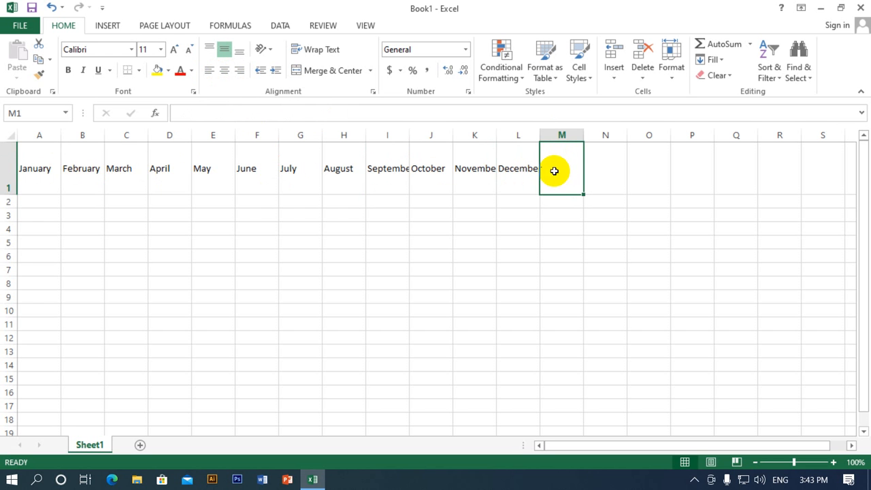
pyautogui.click(516, 181)
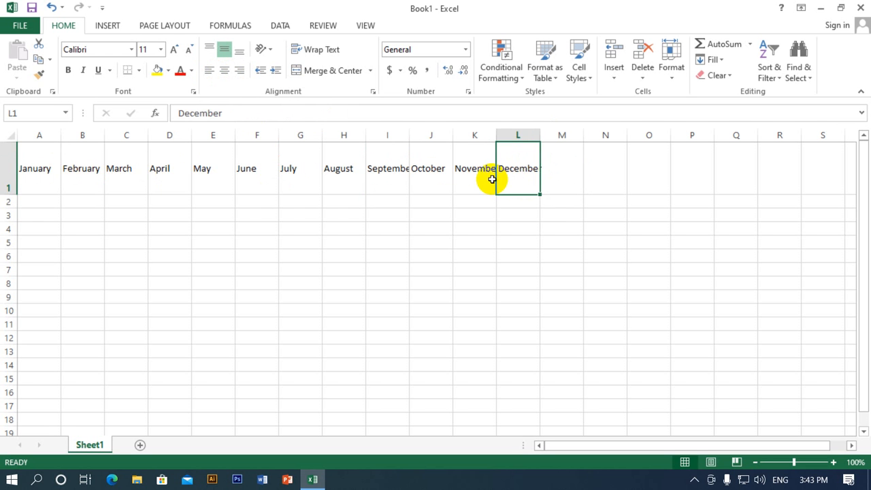
pyautogui.click(473, 179)
pyautogui.click(522, 176)
pyautogui.click(558, 171)
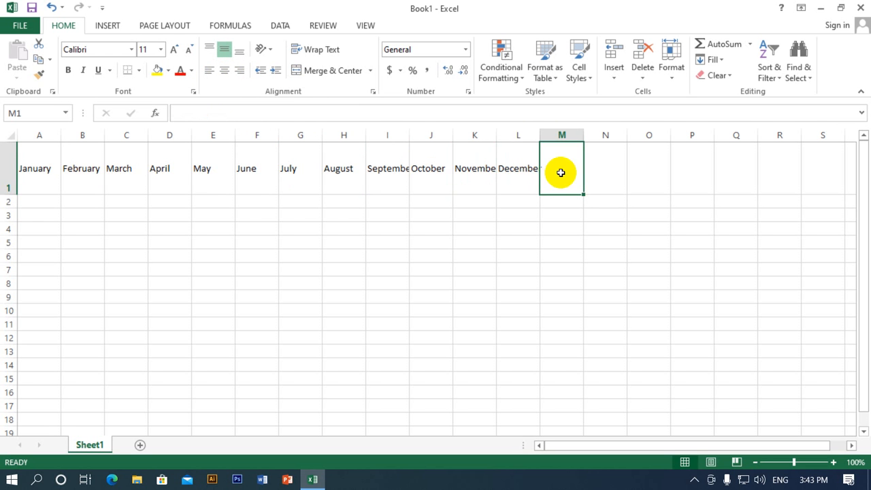
pyautogui.click(521, 177)
pyautogui.click(549, 177)
pyautogui.click(512, 177)
pyautogui.click(551, 177)
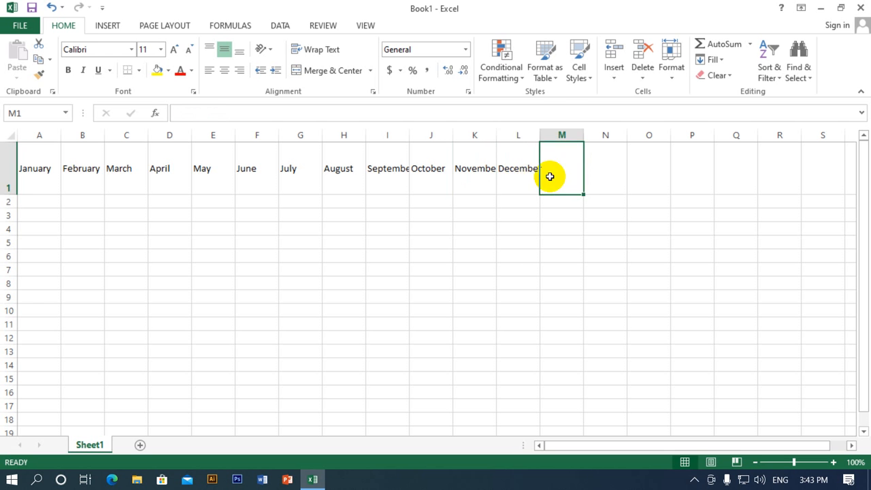
pyautogui.click(521, 176)
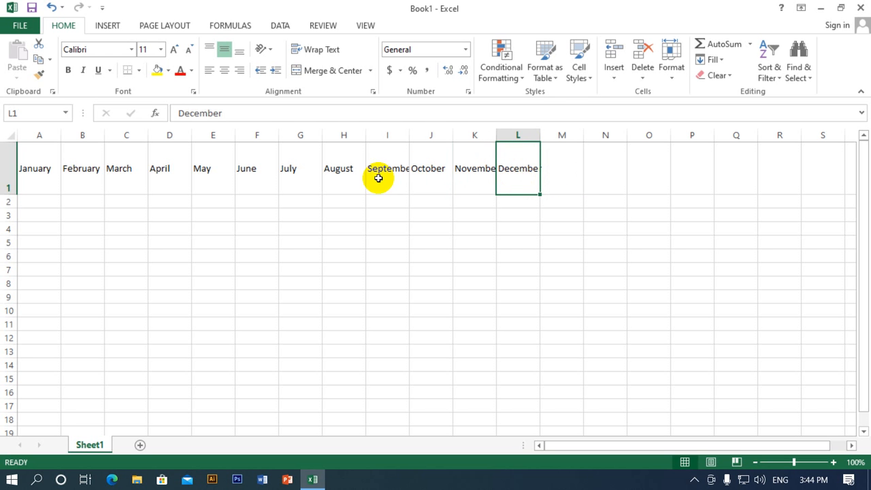
# Step: Apply Wrap Text to the whole of row 1 and remove it again
pyautogui.click(7, 164)
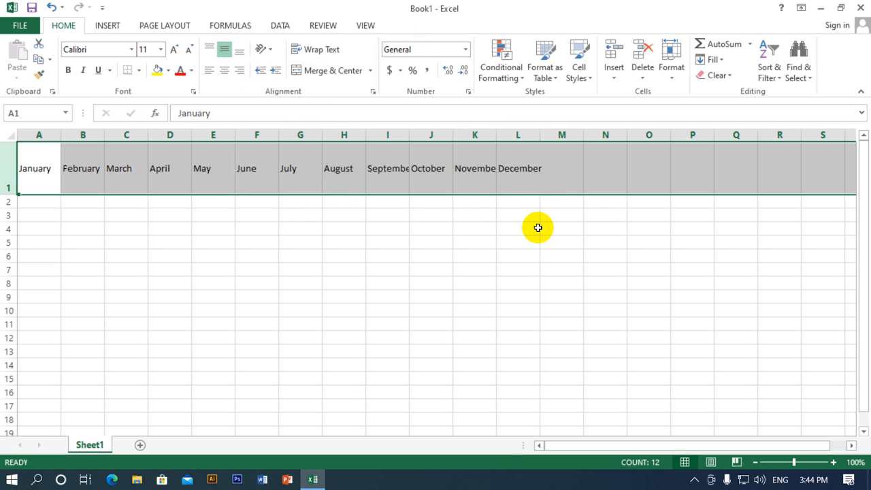
pyautogui.click(326, 54)
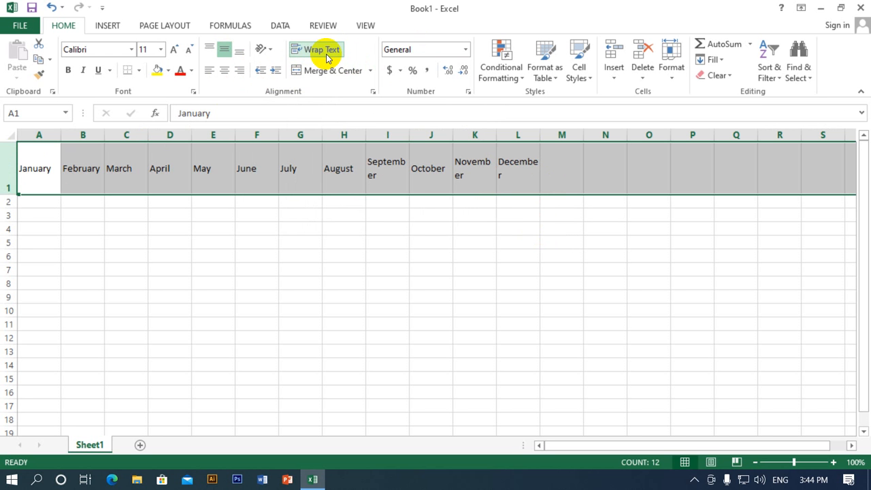
pyautogui.click(551, 186)
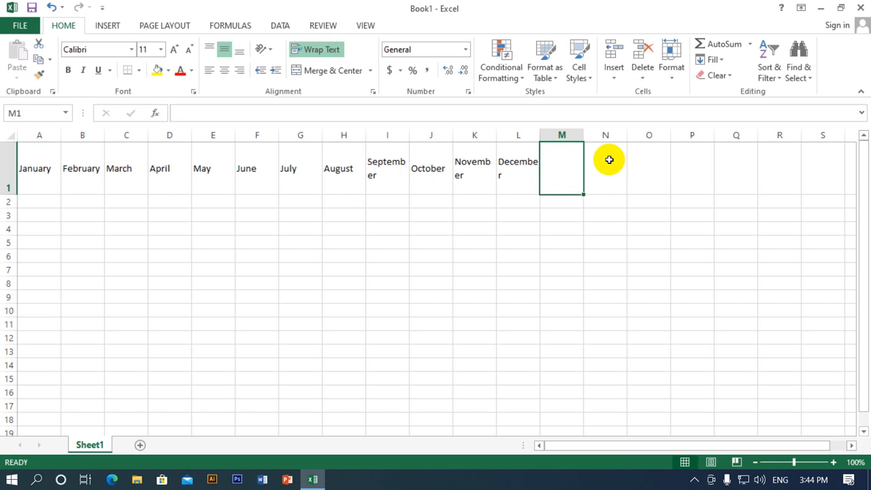
pyautogui.click(518, 177)
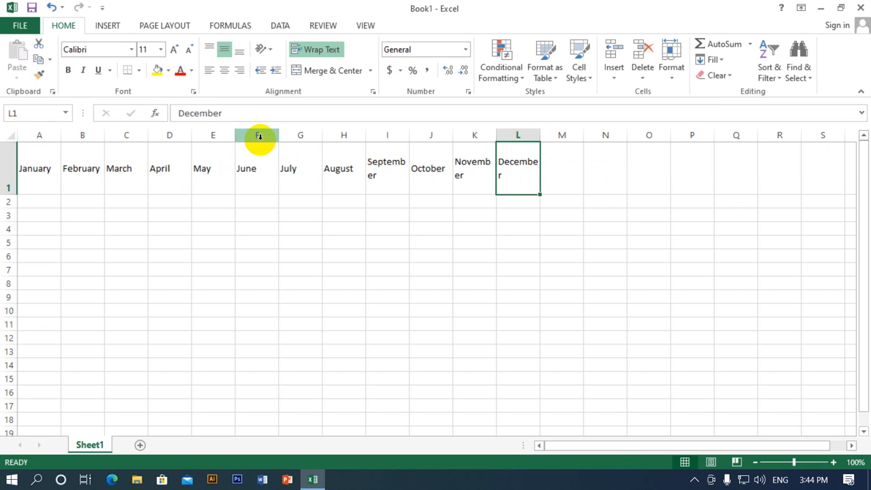
pyautogui.click(8, 168)
pyautogui.click(313, 49)
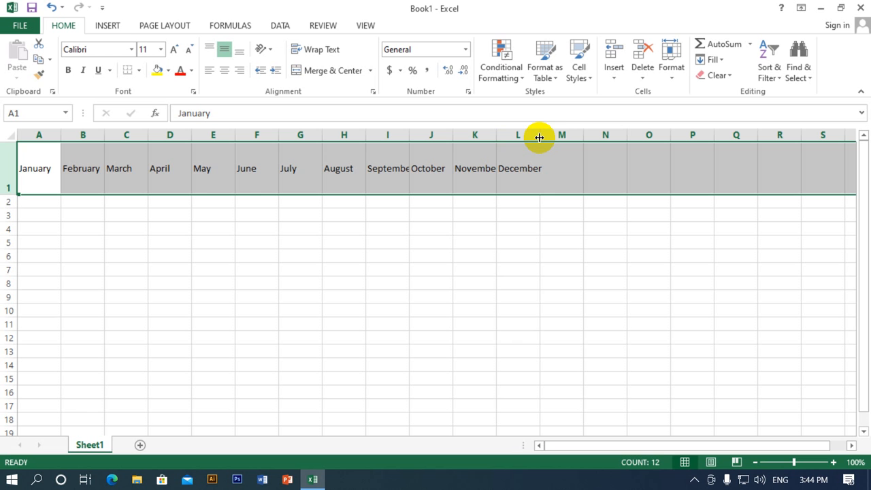
# Step: Widen column L slightly so that December fits within its own cell
pyautogui.moveTo(539, 138); pyautogui.dragTo(546, 136)
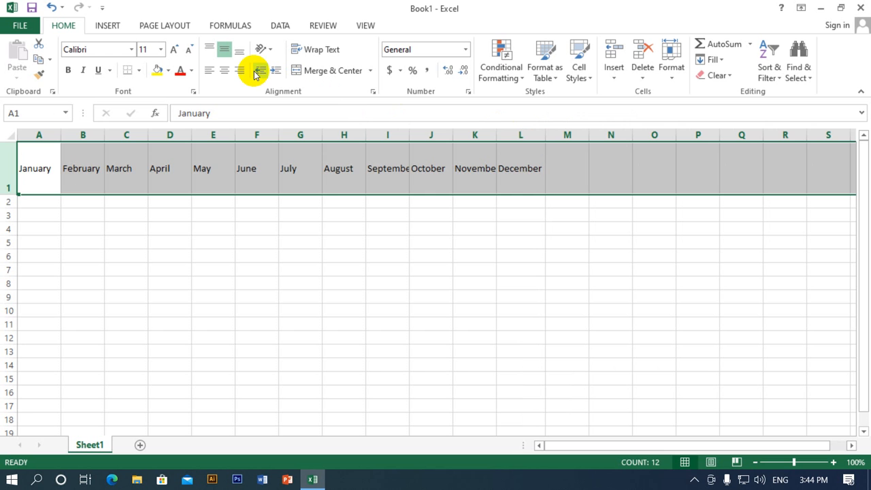
pyautogui.click(81, 171)
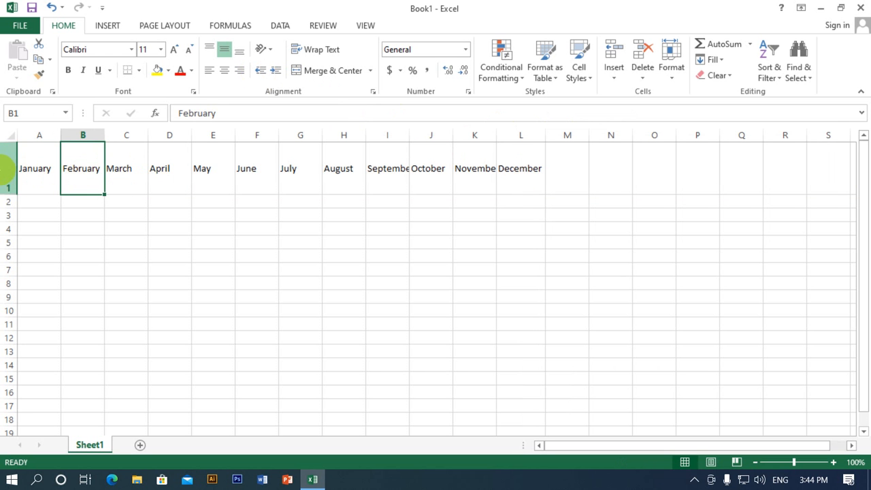
# Step: Try the Angle Counterclockwise and Angle Clockwise text orientations on the whole of row 1
pyautogui.click(10, 170)
pyautogui.click(263, 51)
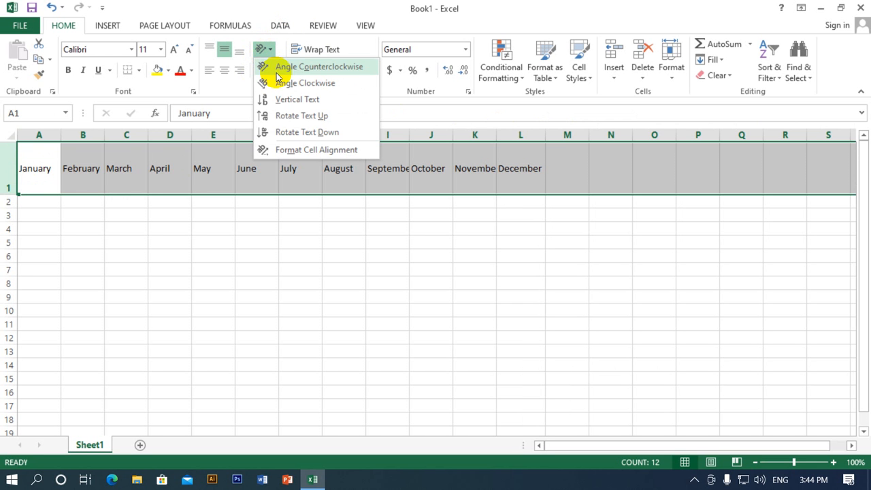
pyautogui.click(276, 71)
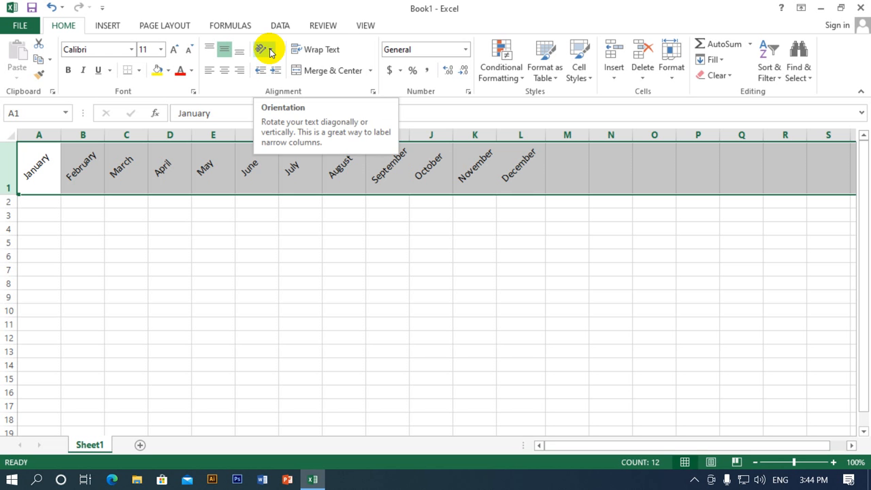
pyautogui.click(271, 53)
pyautogui.click(271, 82)
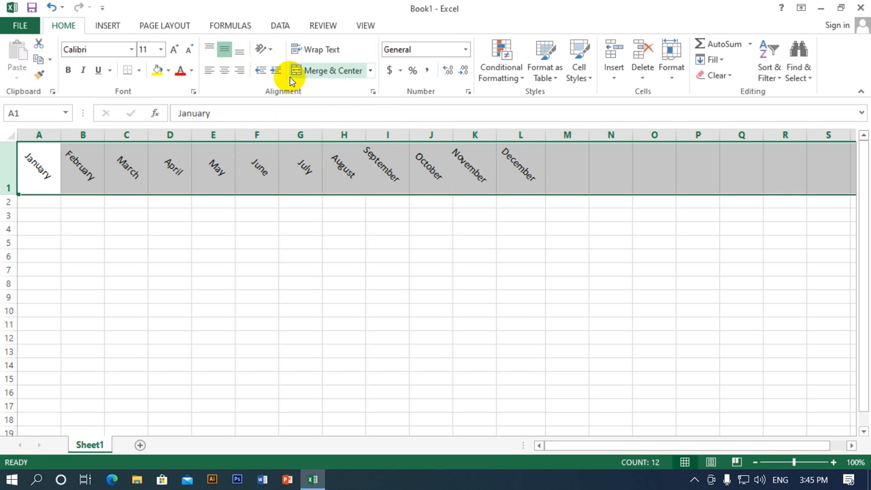
# Step: Set the text orientation of all month names in row 1 to Angle Counterclockwise
pyautogui.click(261, 49)
pyautogui.click(267, 67)
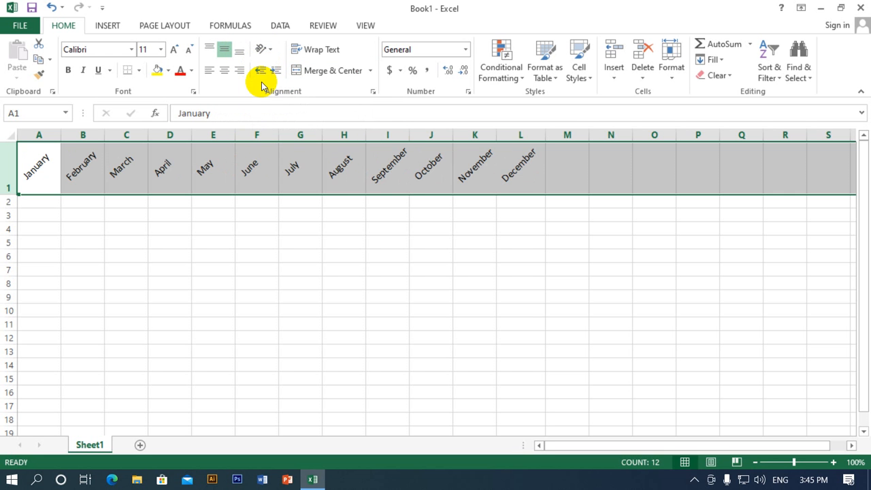
pyautogui.click(54, 167)
pyautogui.click(122, 170)
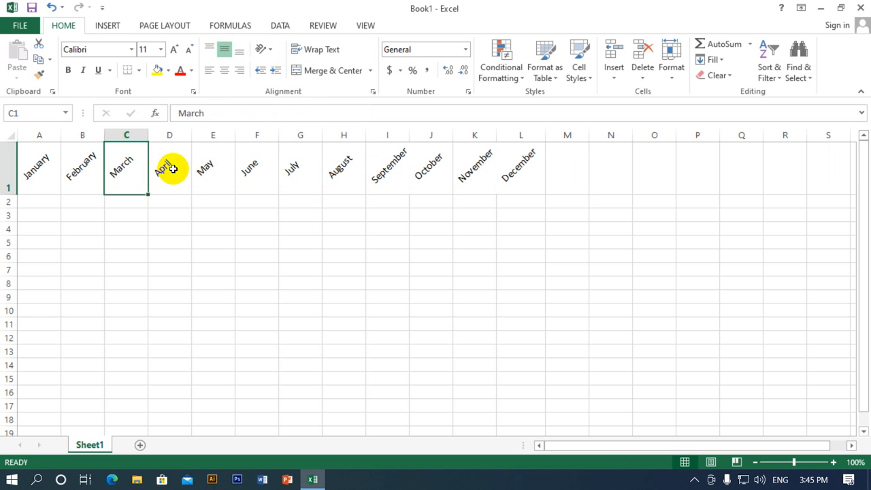
pyautogui.click(171, 169)
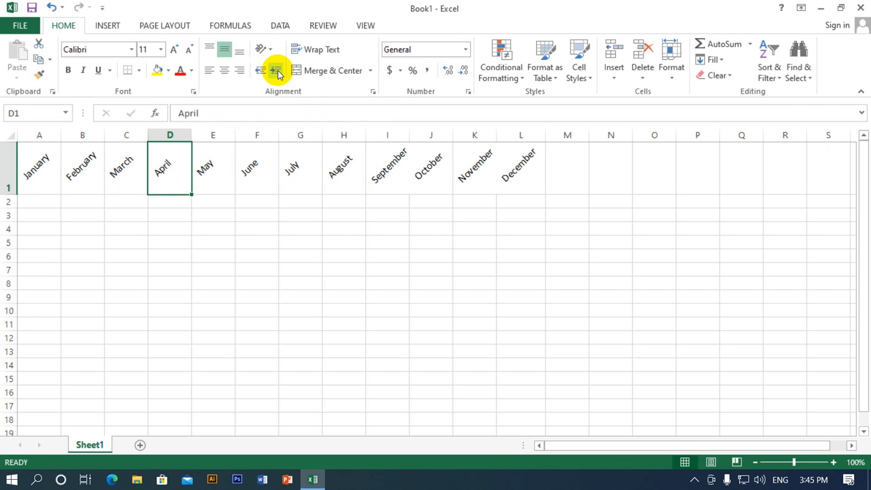
# Step: Increase the indent of the January cell, A1, by two levels and decrease it by one level
pyautogui.click(39, 161)
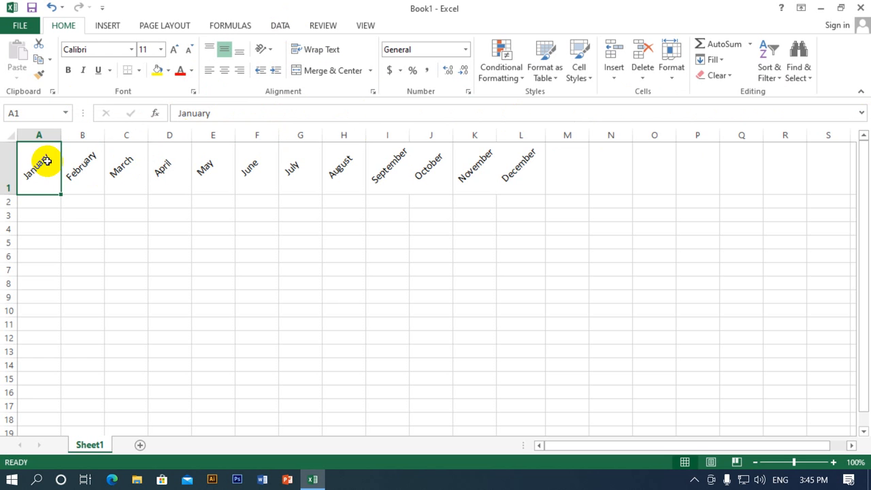
pyautogui.click(276, 71)
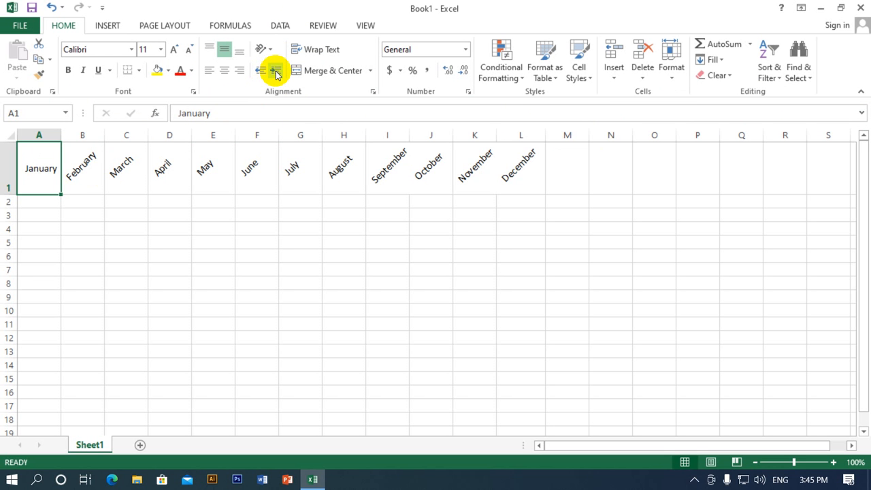
pyautogui.click(275, 71)
pyautogui.click(258, 72)
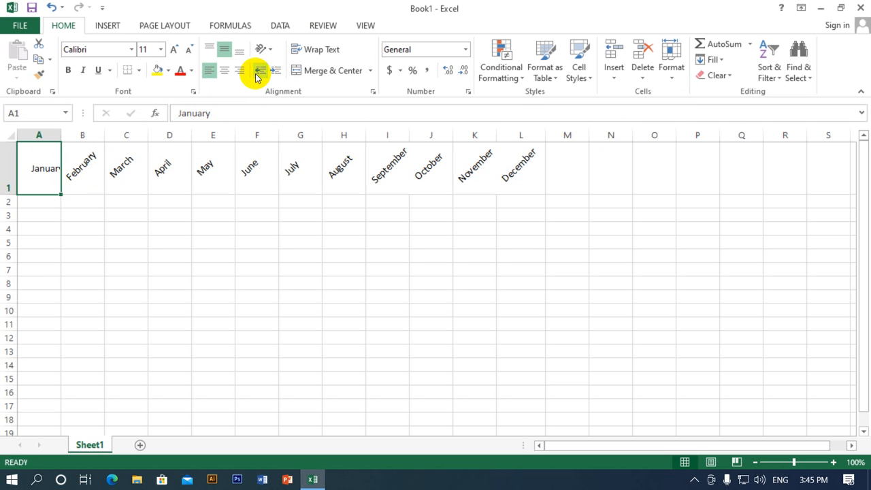
pyautogui.click(362, 27)
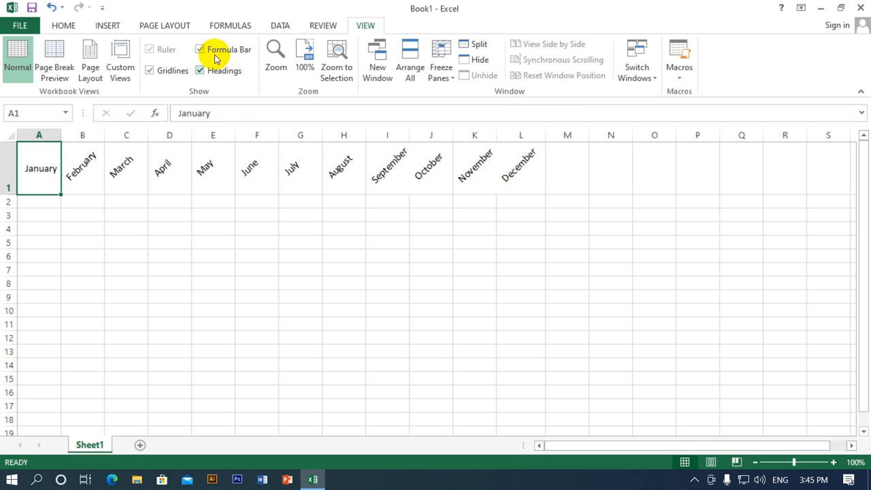
pyautogui.click(324, 28)
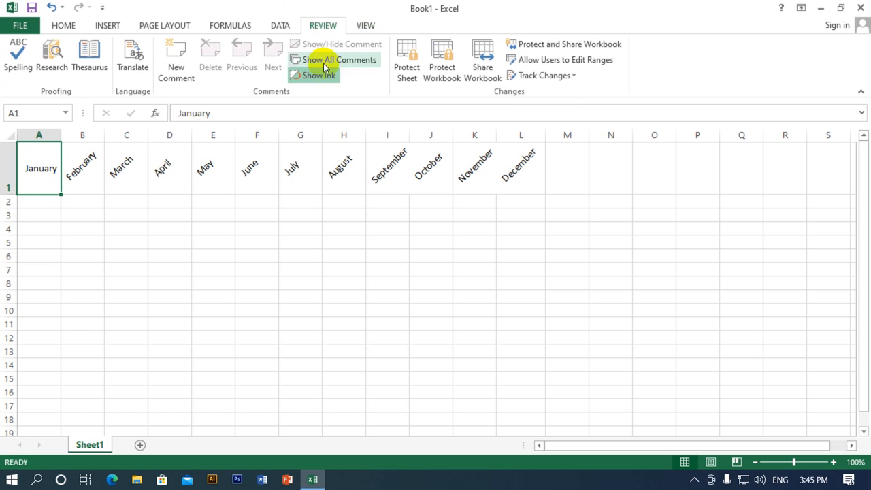
pyautogui.click(365, 26)
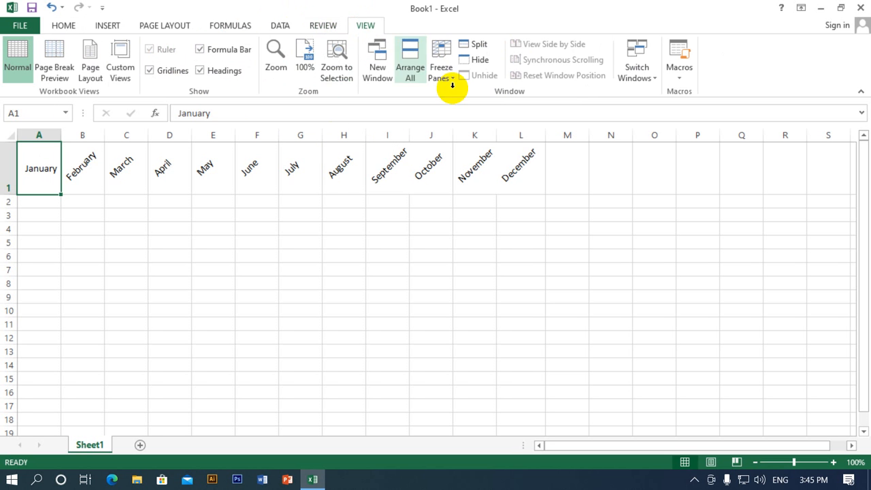
pyautogui.click(282, 26)
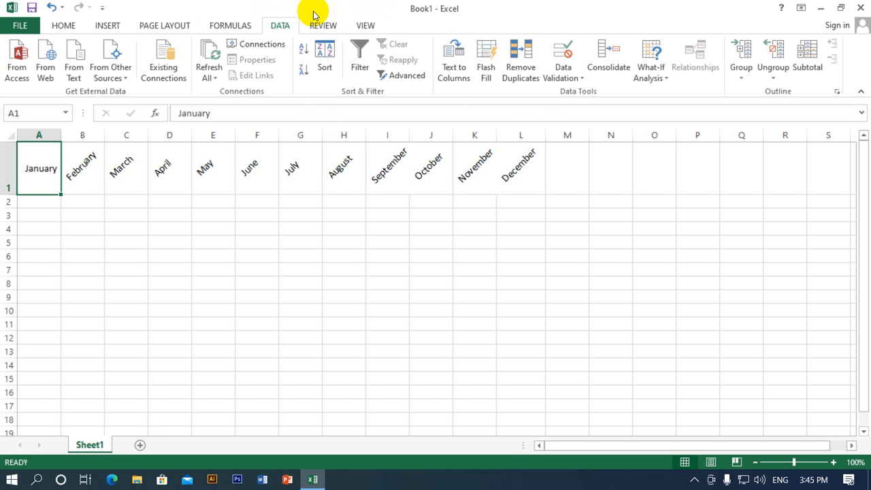
pyautogui.click(365, 26)
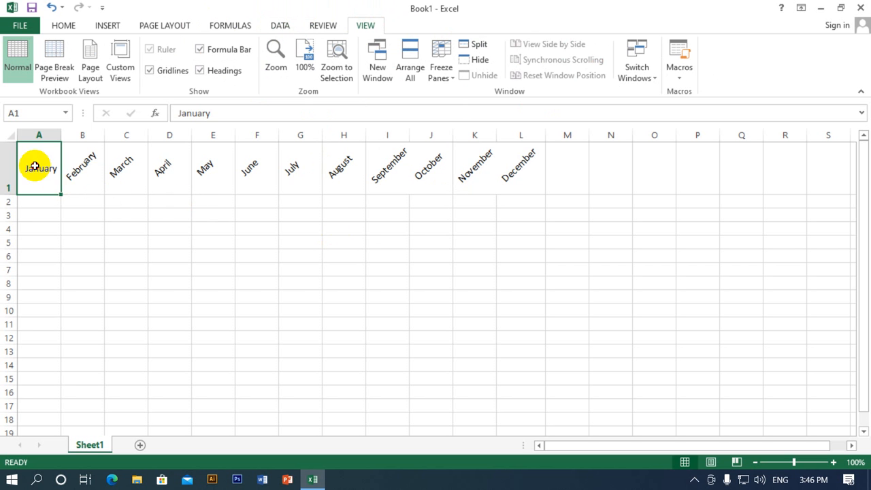
pyautogui.click(118, 173)
pyautogui.click(257, 173)
pyautogui.click(338, 173)
pyautogui.click(396, 173)
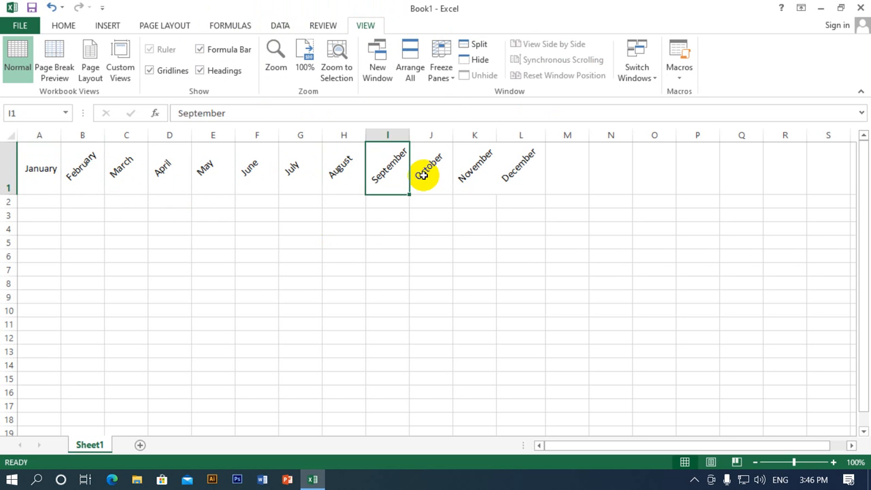
pyautogui.click(423, 175)
pyautogui.click(470, 175)
pyautogui.click(535, 176)
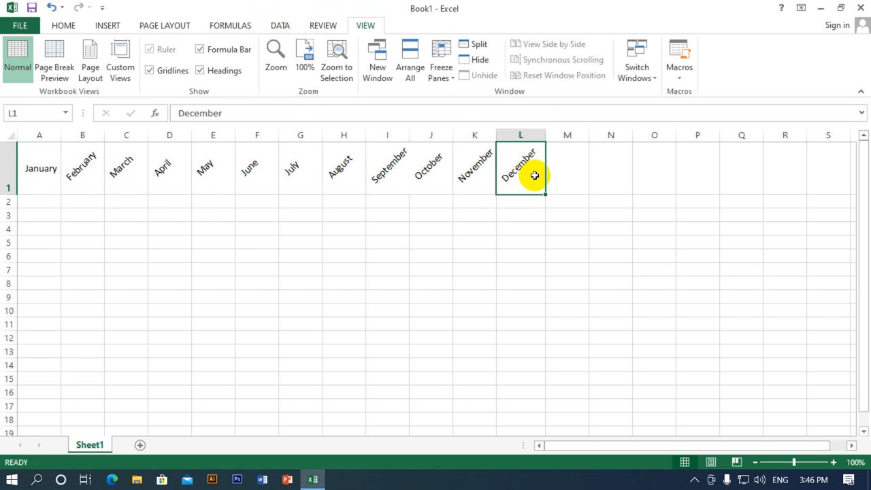
pyautogui.click(484, 175)
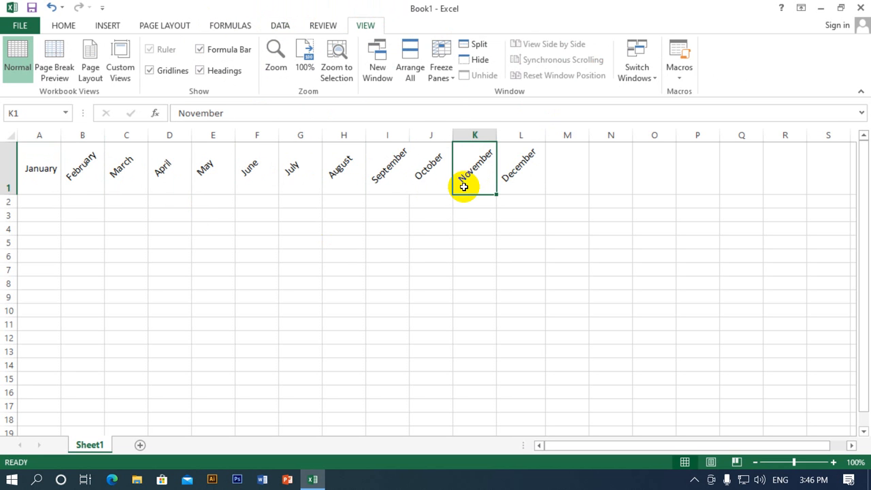
pyautogui.click(311, 175)
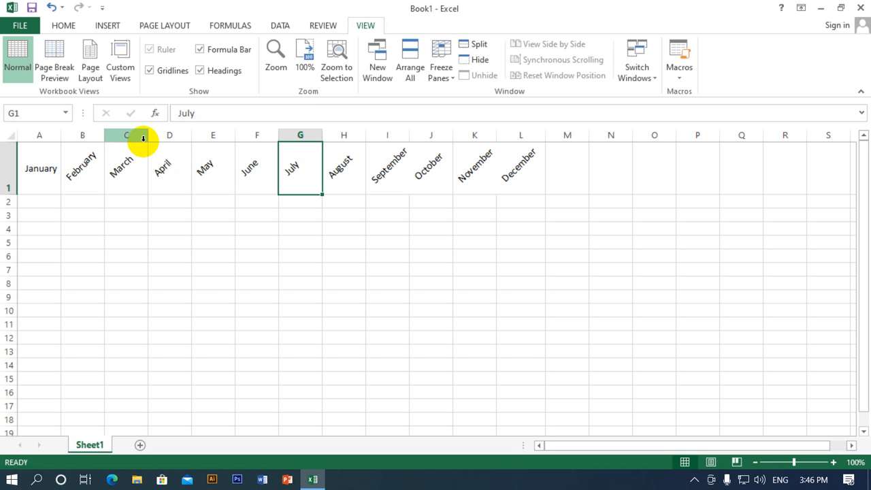
pyautogui.click(31, 170)
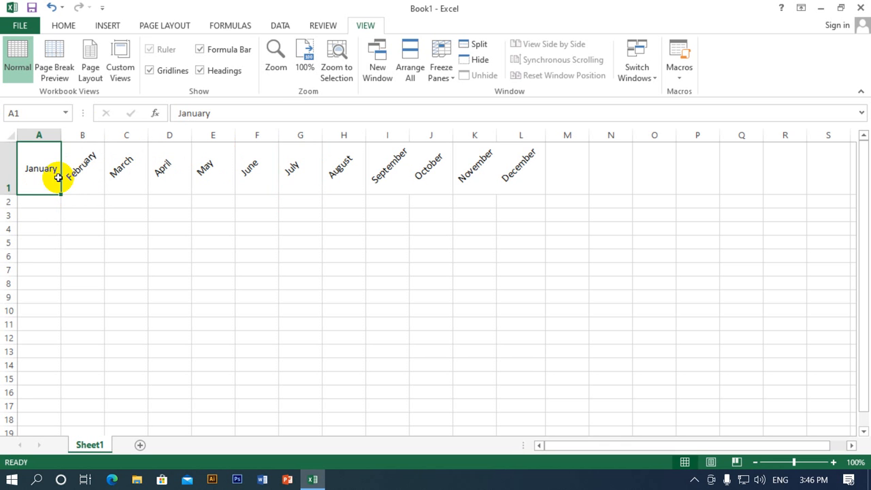
pyautogui.click(63, 25)
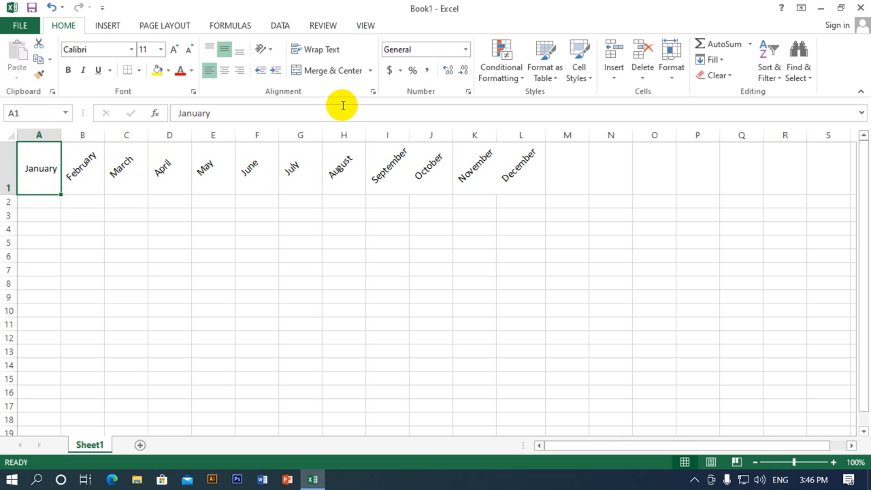
# Step: Center the month names horizontally across the whole of row 1
pyautogui.click(71, 169)
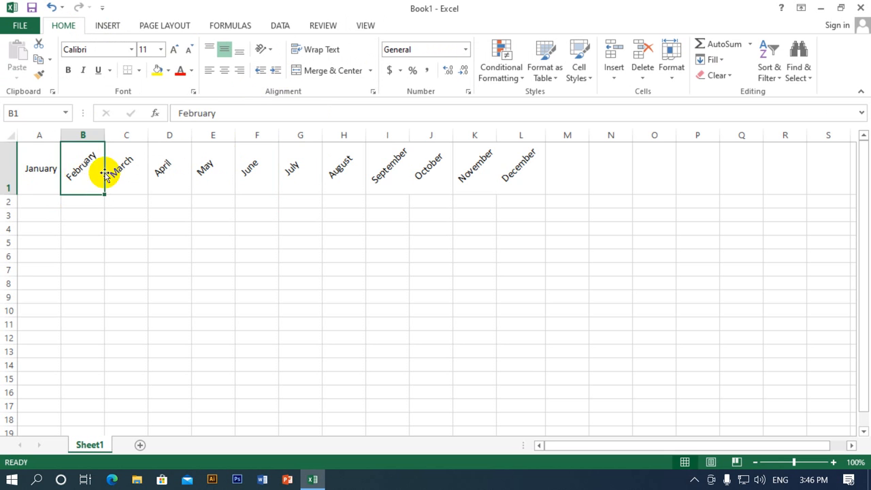
pyautogui.click(124, 176)
pyautogui.click(8, 177)
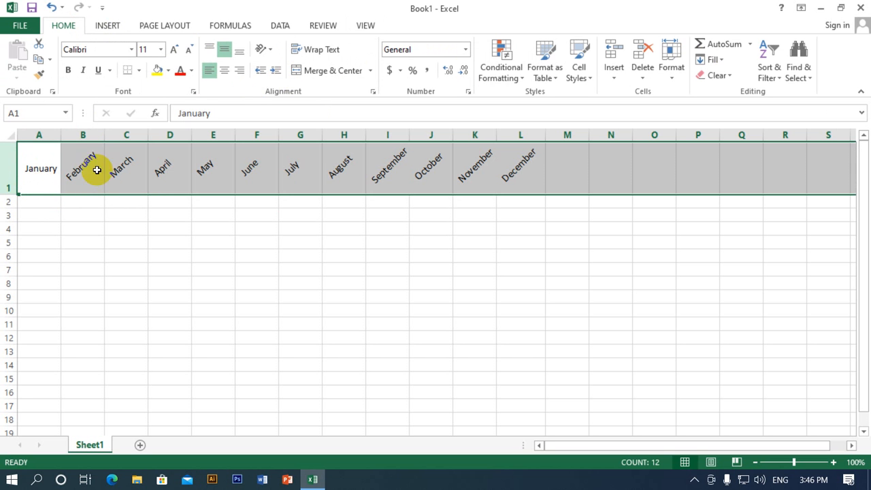
pyautogui.click(224, 73)
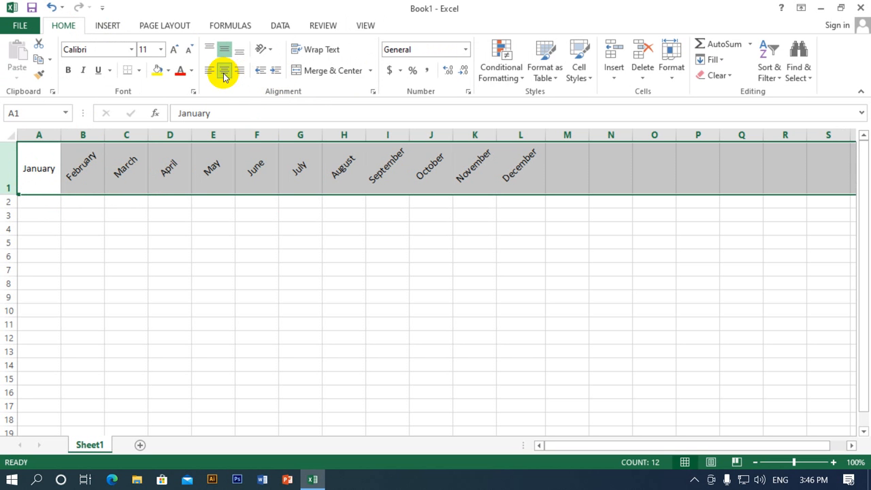
# Step: Increase the indent of row 1 by four levels, decrease it by four, and increase it again by one level
pyautogui.click(275, 72)
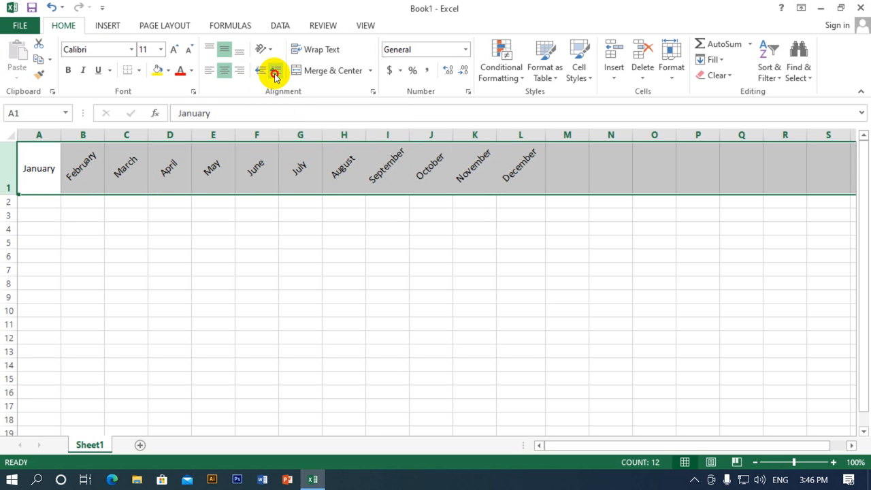
pyautogui.click(275, 71)
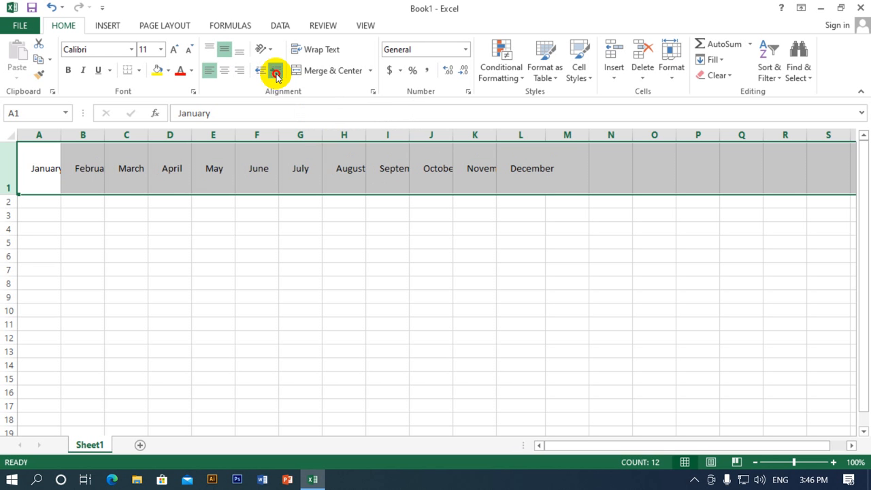
pyautogui.click(276, 72)
pyautogui.click(277, 74)
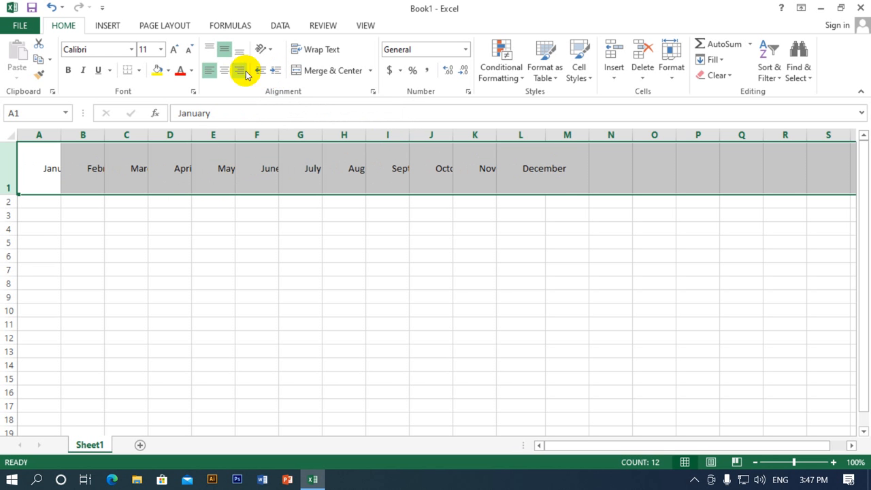
pyautogui.click(258, 71)
pyautogui.click(258, 73)
pyautogui.click(259, 74)
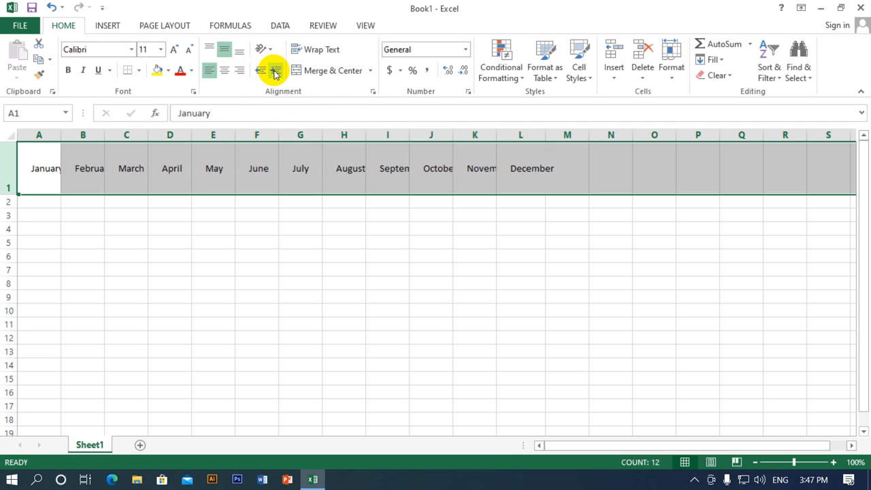
pyautogui.click(259, 75)
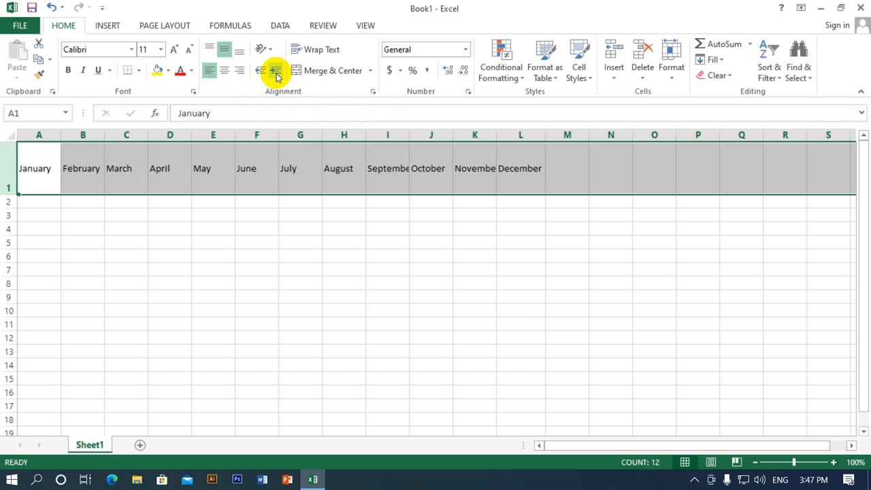
pyautogui.click(275, 71)
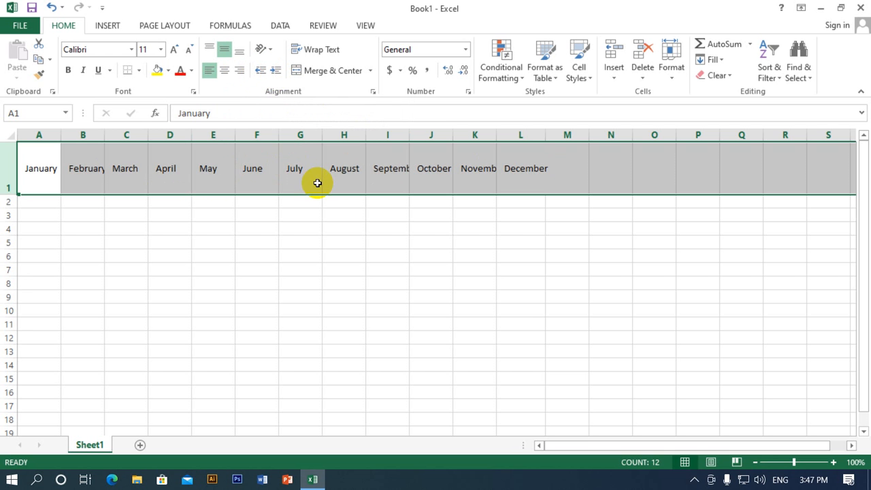
# Step: Decrease the indent of the December, October and September cells by one level each
pyautogui.click(485, 165)
pyautogui.click(514, 179)
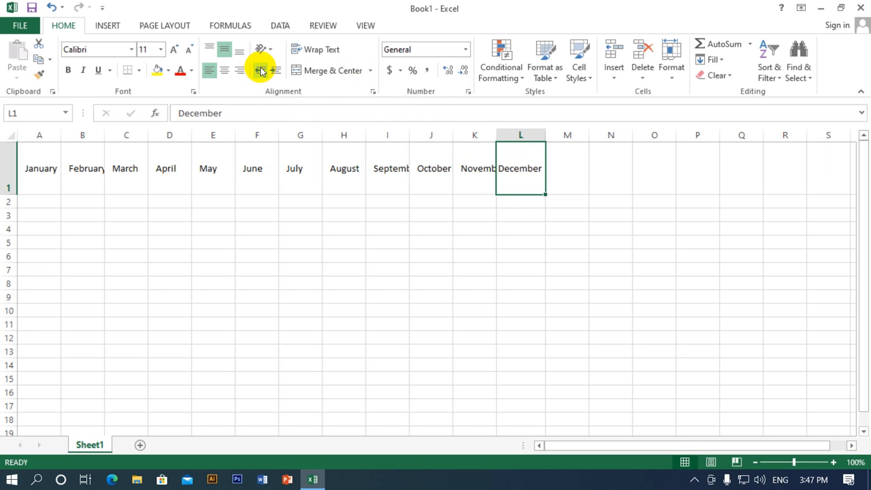
pyautogui.click(434, 171)
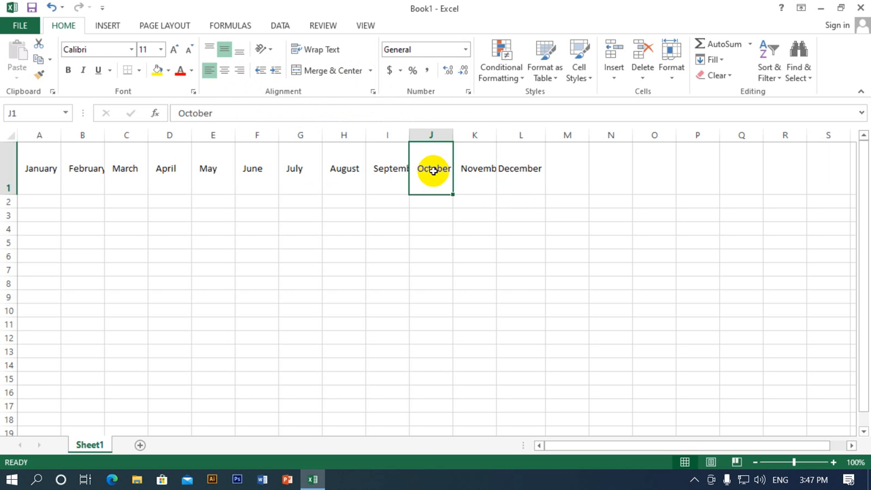
pyautogui.click(257, 70)
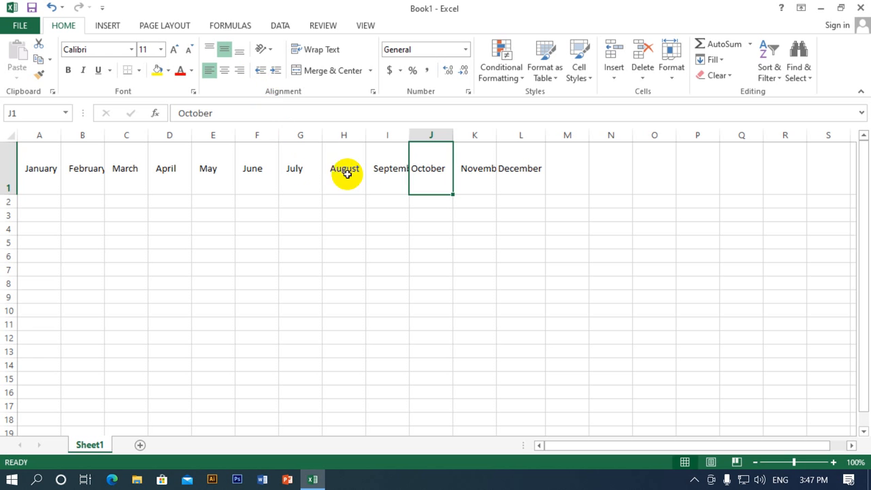
pyautogui.click(347, 174)
pyautogui.click(378, 171)
pyautogui.click(258, 70)
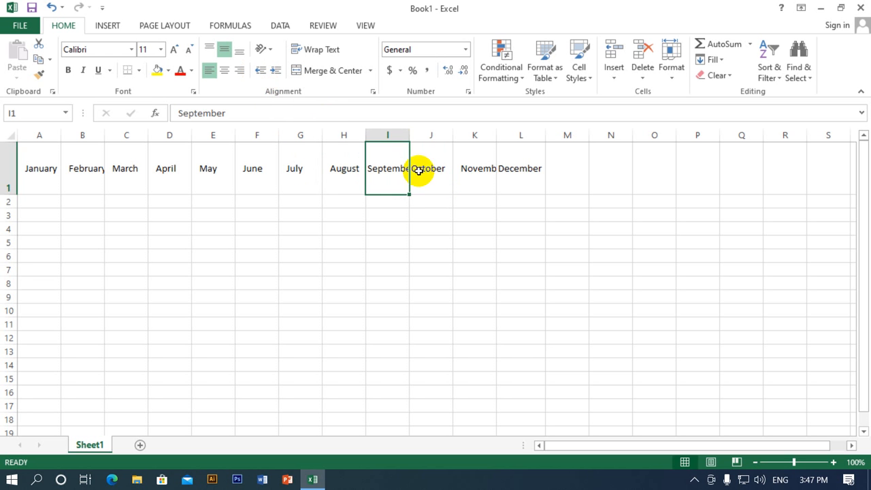
# Step: Increase the indent of the July and June cells so each is one level deeper than the neighbouring months
pyautogui.click(306, 174)
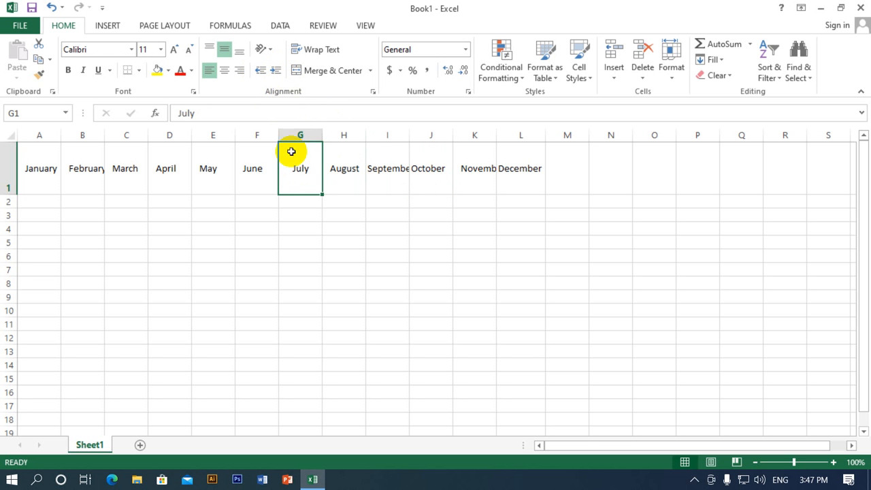
pyautogui.click(253, 169)
pyautogui.click(259, 71)
pyautogui.click(274, 71)
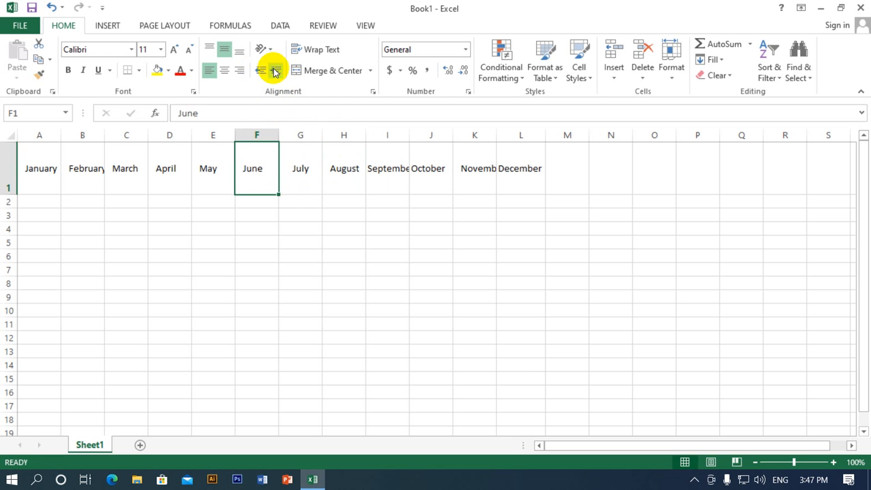
pyautogui.click(275, 71)
# Step: Decrease the indent of the February and November cells by one level each
pyautogui.click(219, 169)
pyautogui.click(161, 164)
pyautogui.click(126, 169)
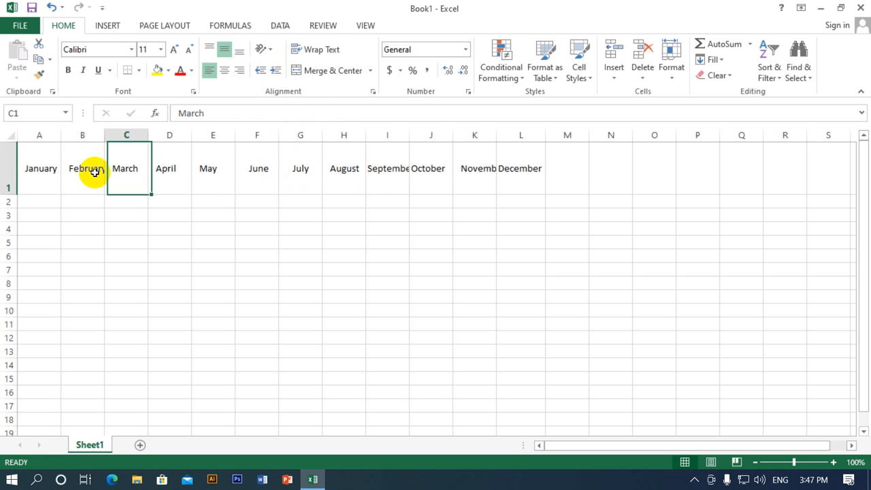
pyautogui.click(94, 172)
pyautogui.click(259, 71)
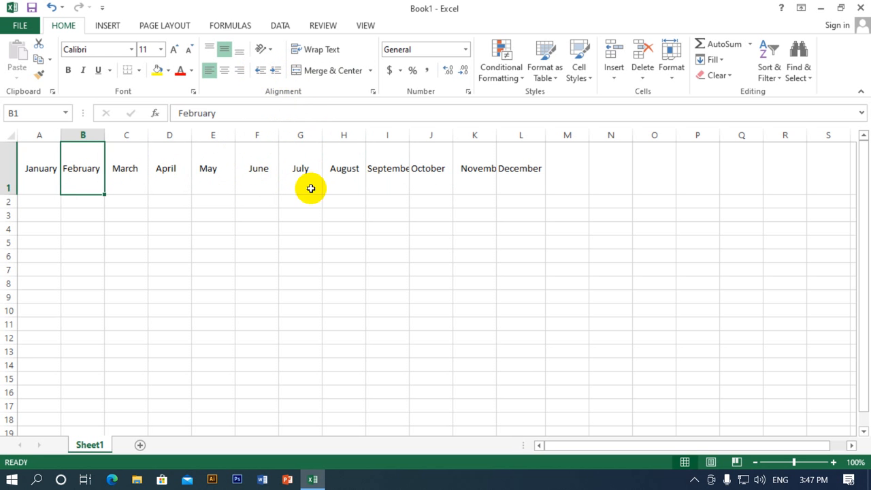
pyautogui.click(451, 180)
pyautogui.click(535, 181)
pyautogui.click(474, 179)
pyautogui.click(259, 71)
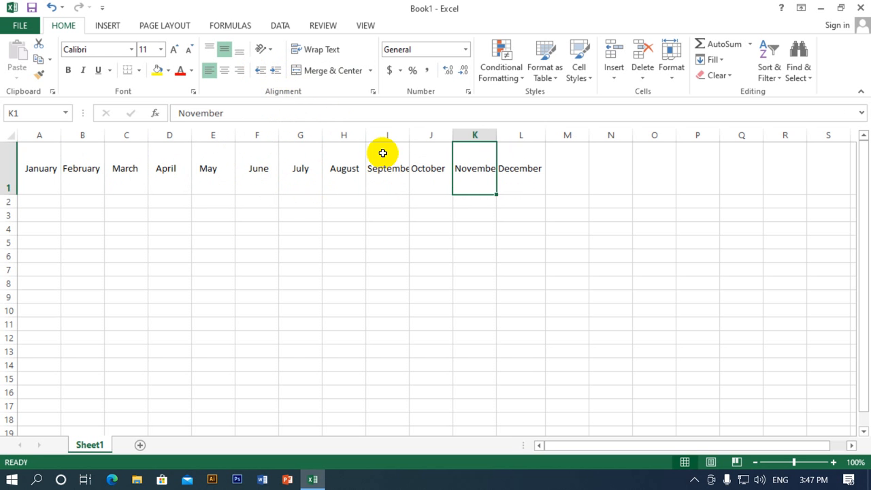
# Step: Widen column I slightly so that September fits within its own cell
pyautogui.click(394, 157)
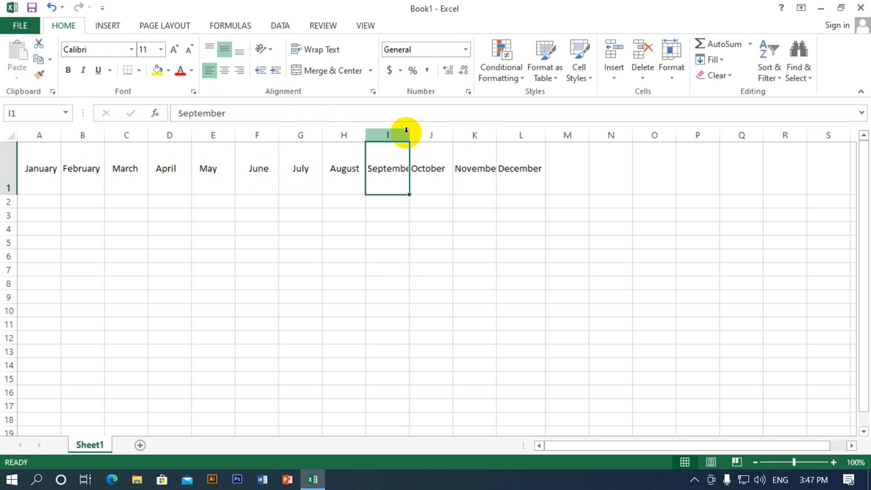
pyautogui.moveTo(406, 130); pyautogui.dragTo(414, 135)
pyautogui.click(443, 167)
pyautogui.click(512, 186)
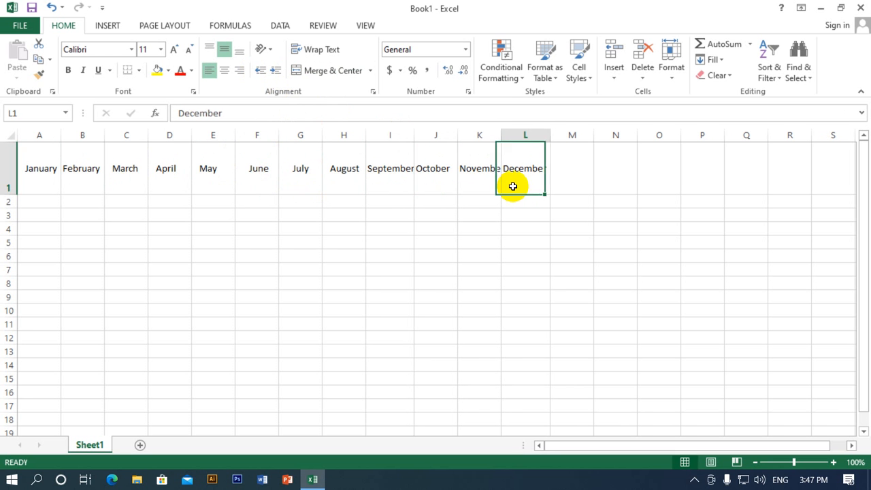
# Step: Examine the Merge & Center command's description and its list of merge and unmerge options
pyautogui.click(540, 237)
pyautogui.click(369, 242)
pyautogui.click(213, 191)
pyautogui.moveTo(180, 232); pyautogui.dragTo(183, 238)
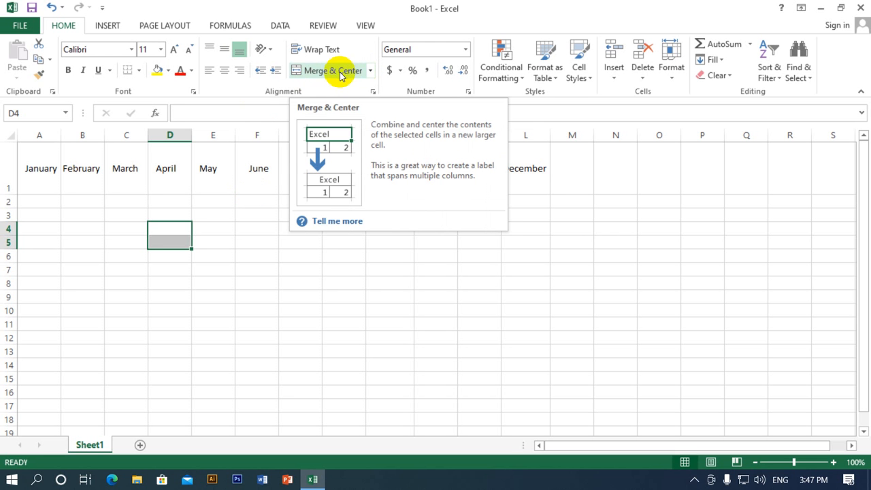
pyautogui.click(267, 243)
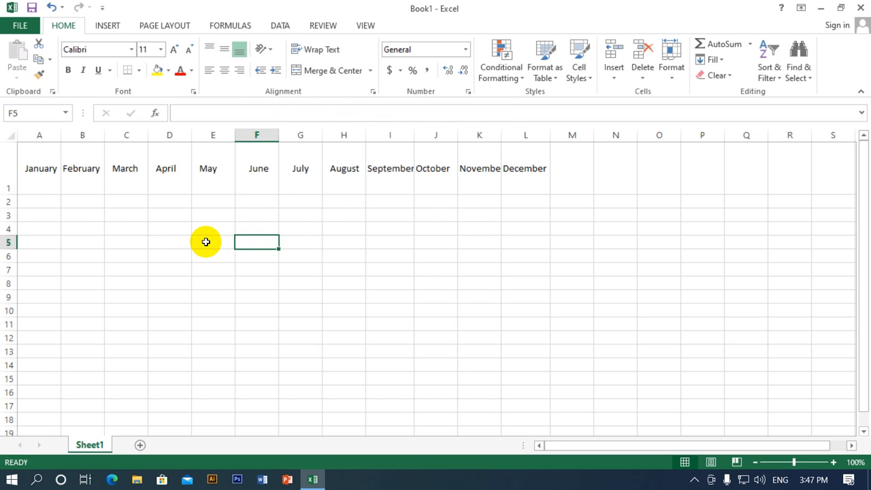
pyautogui.click(370, 70)
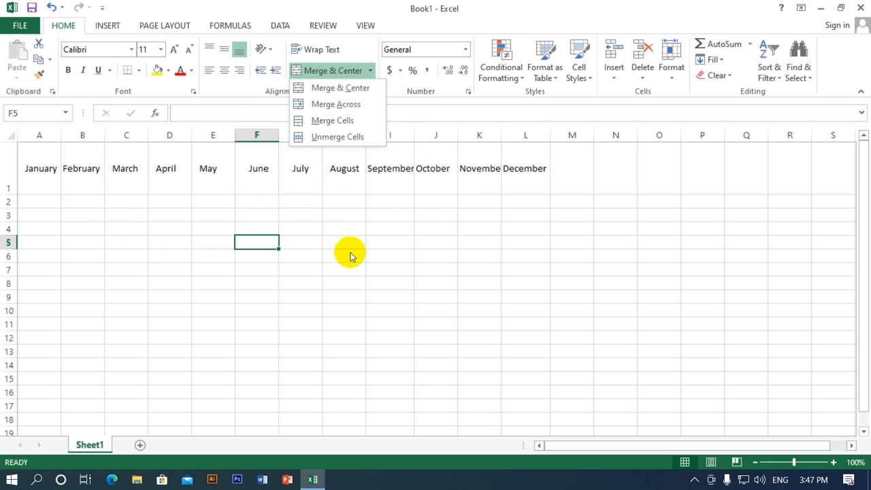
pyautogui.click(122, 307)
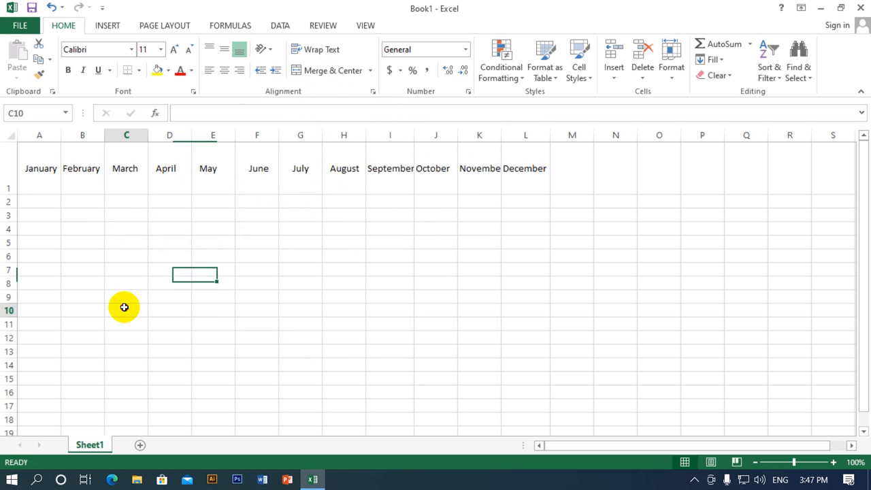
pyautogui.click(254, 229)
# Step: Insert a blank row above the row of month names
pyautogui.click(6, 162)
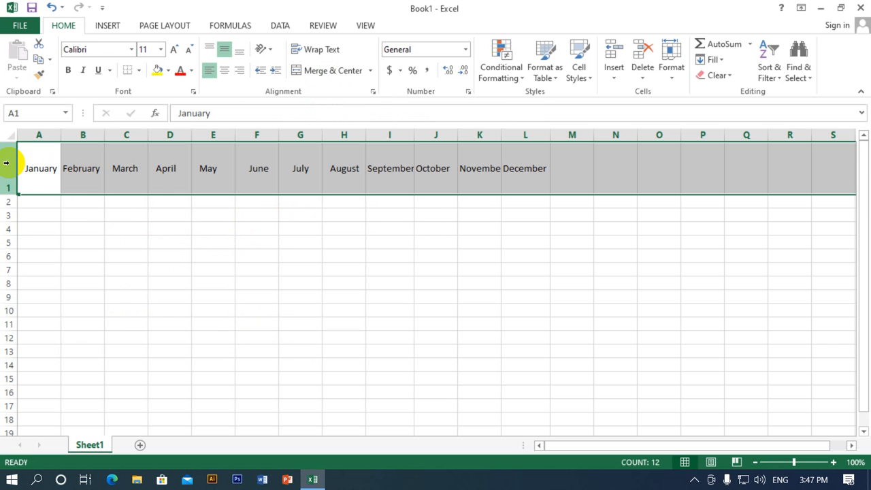
pyautogui.rightClick(9, 162)
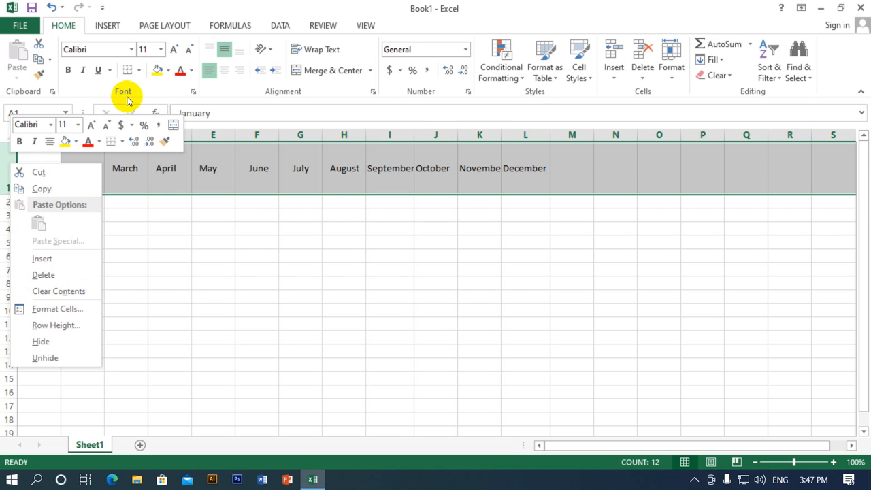
pyautogui.click(613, 73)
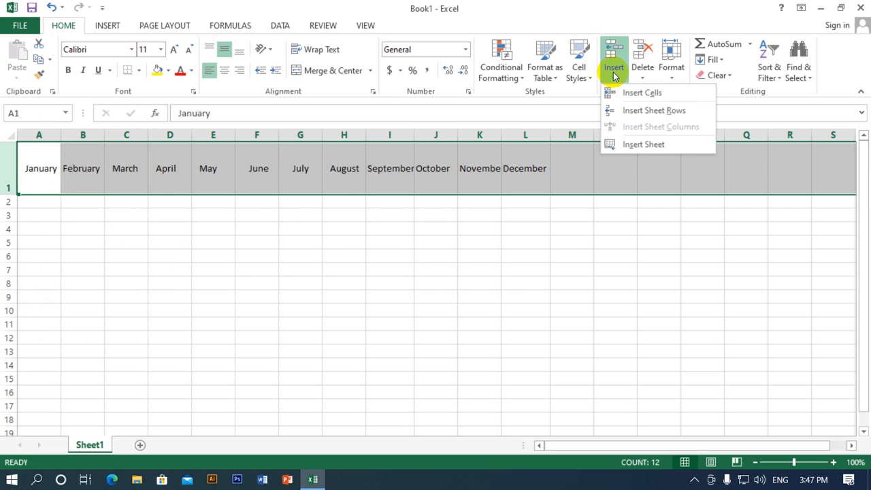
pyautogui.click(629, 93)
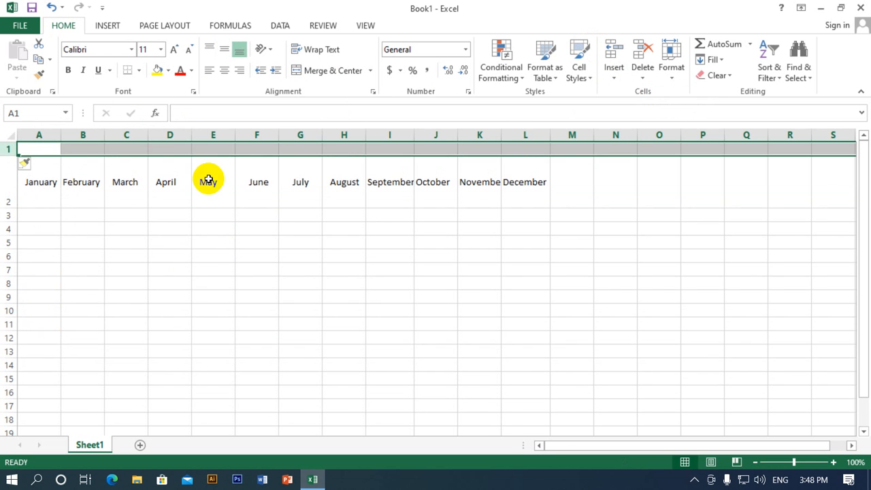
pyautogui.click(208, 181)
# Step: Merge and center cells A1:L1 above the month names and enter the heading MonthInfor
pyautogui.click(31, 150)
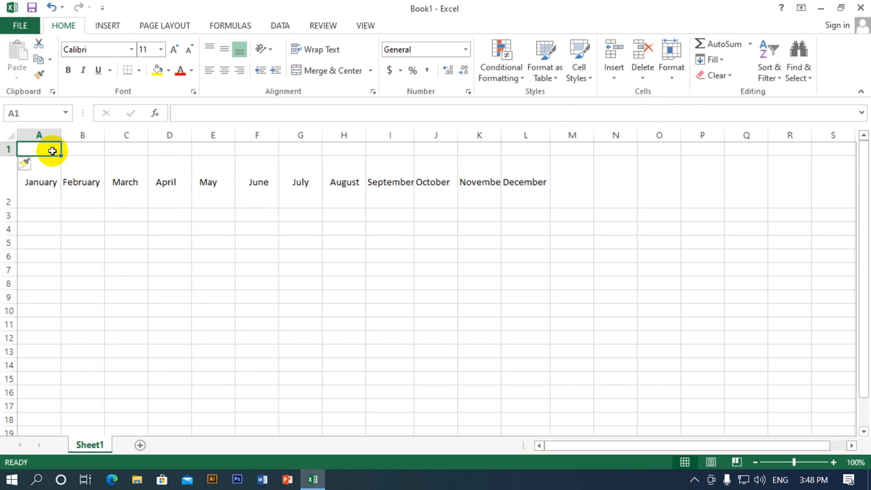
pyautogui.rightClick(52, 151)
pyautogui.press('Escape')
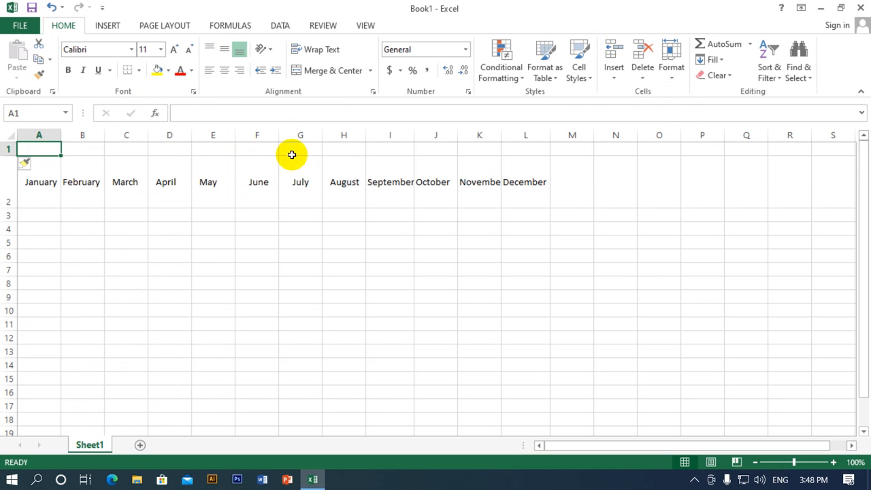
pyautogui.click(259, 151)
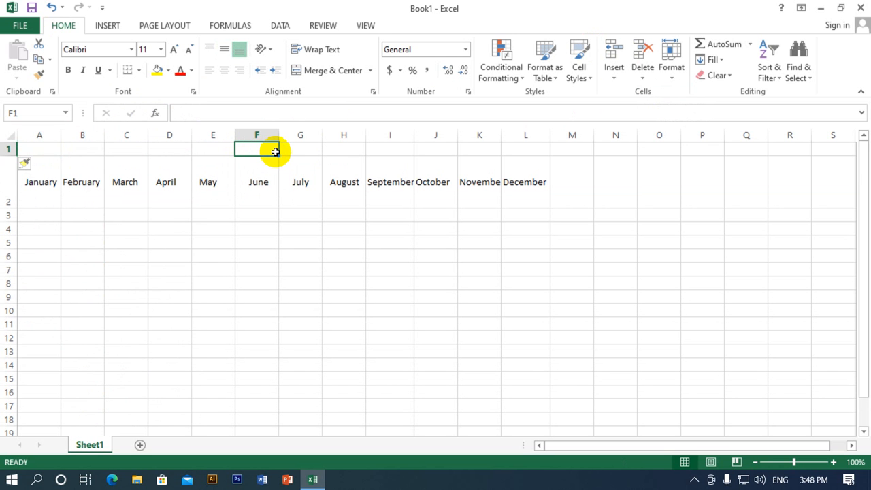
pyautogui.moveTo(34, 151); pyautogui.dragTo(536, 149)
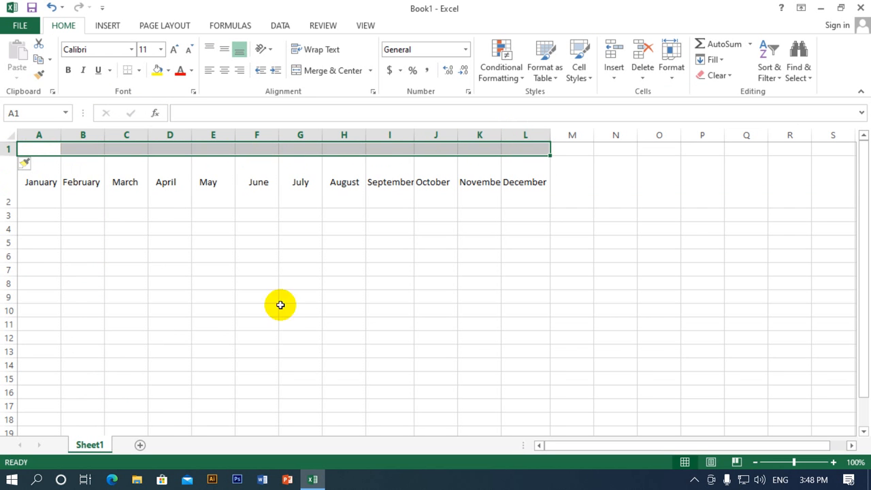
pyautogui.click(347, 71)
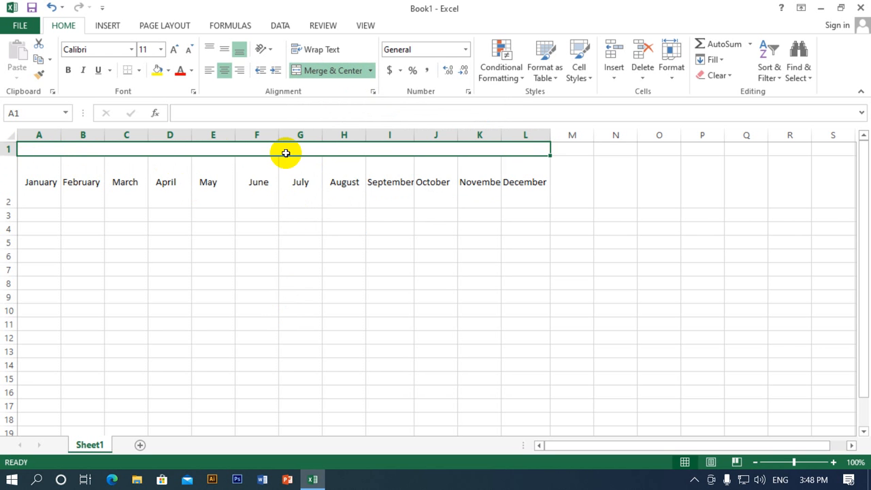
pyautogui.doubleClick(286, 153)
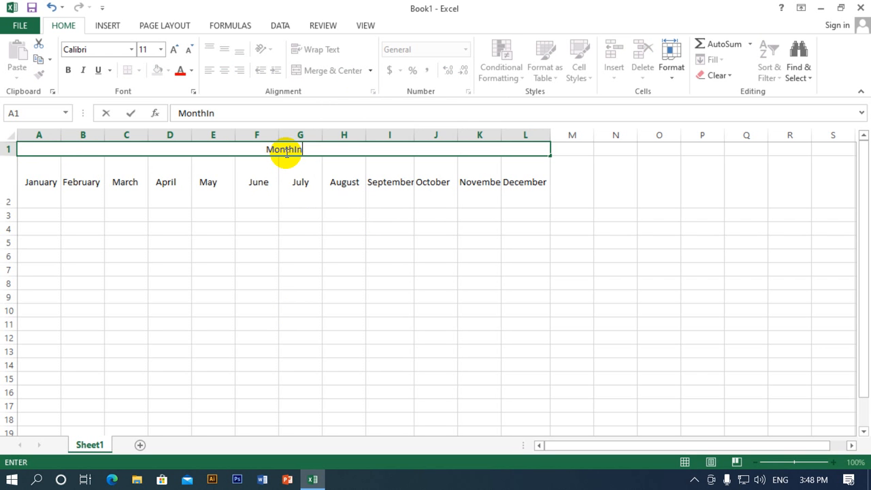
pyautogui.press('Escape')
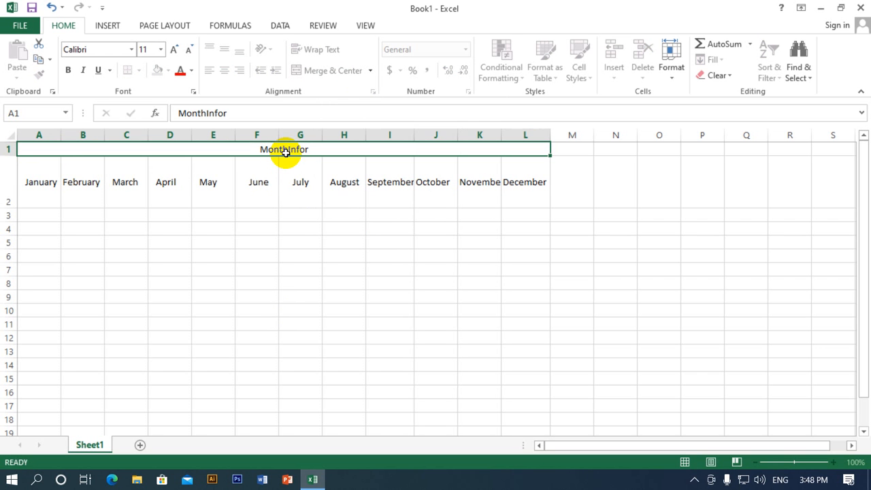
# Step: Correct the heading text in the merged cell to read Month Information
pyautogui.doubleClick(285, 152)
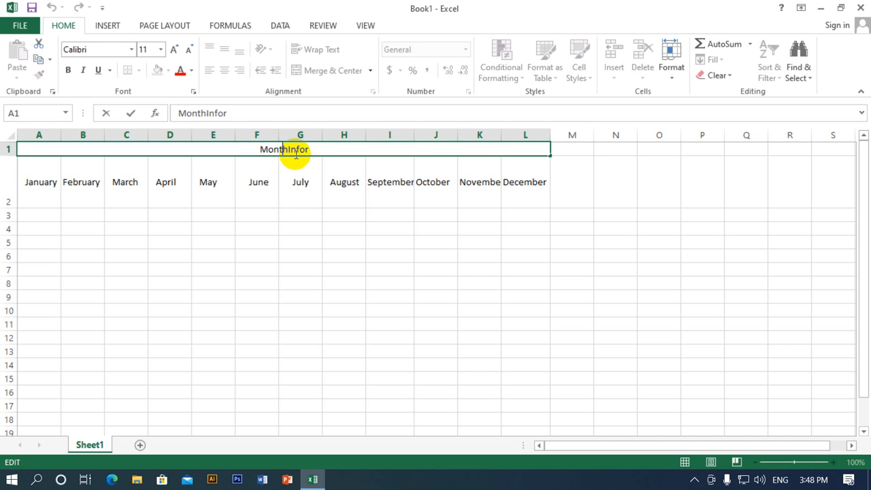
pyautogui.click(332, 150)
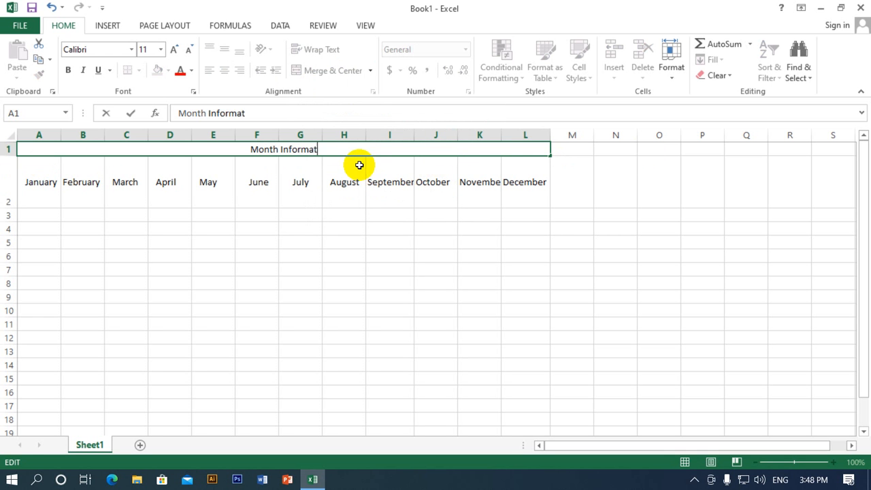
pyautogui.click(357, 182)
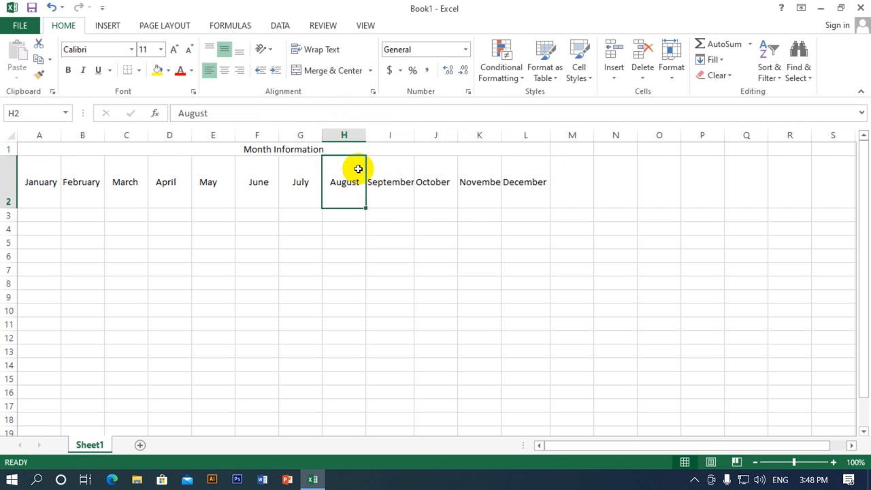
# Step: Fill the merged heading cell with yellow and make its text bold
pyautogui.click(352, 151)
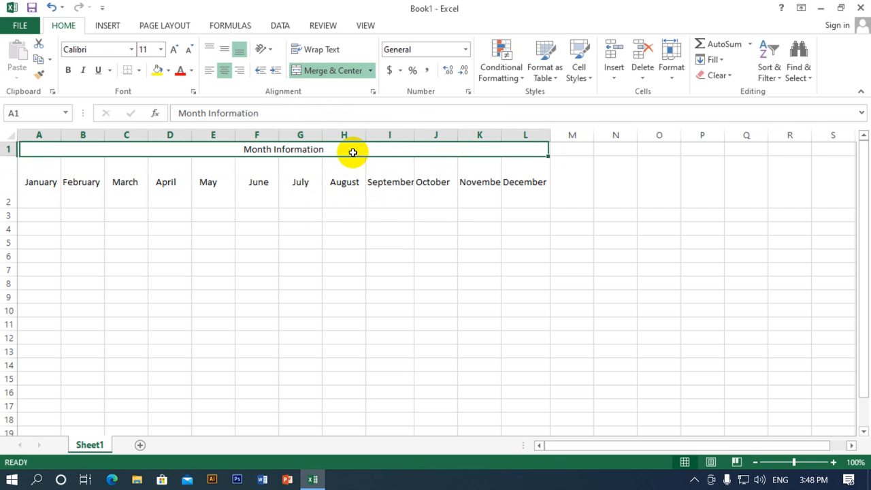
pyautogui.click(157, 72)
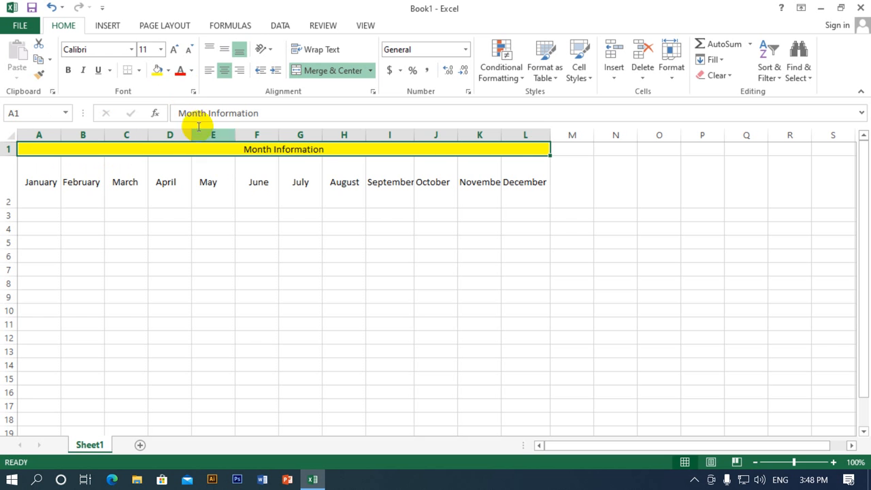
pyautogui.click(68, 70)
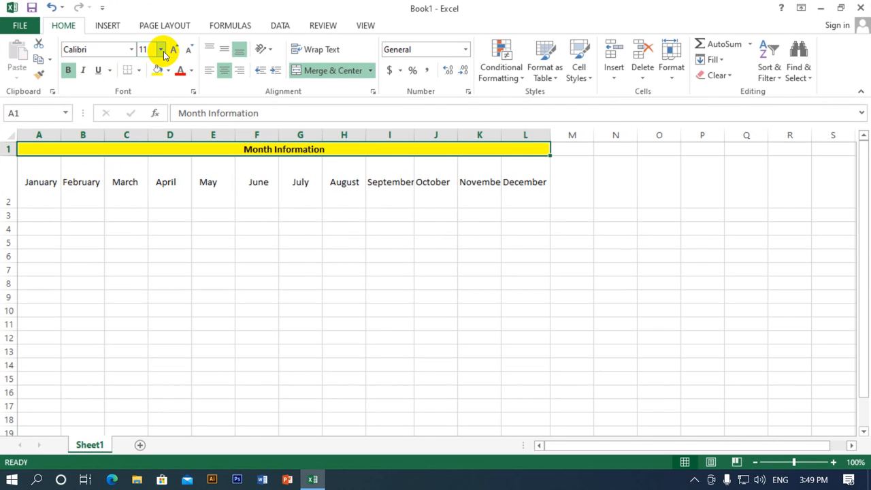
# Step: Increase the heading's font size to 22
pyautogui.click(172, 49)
pyautogui.click(172, 49)
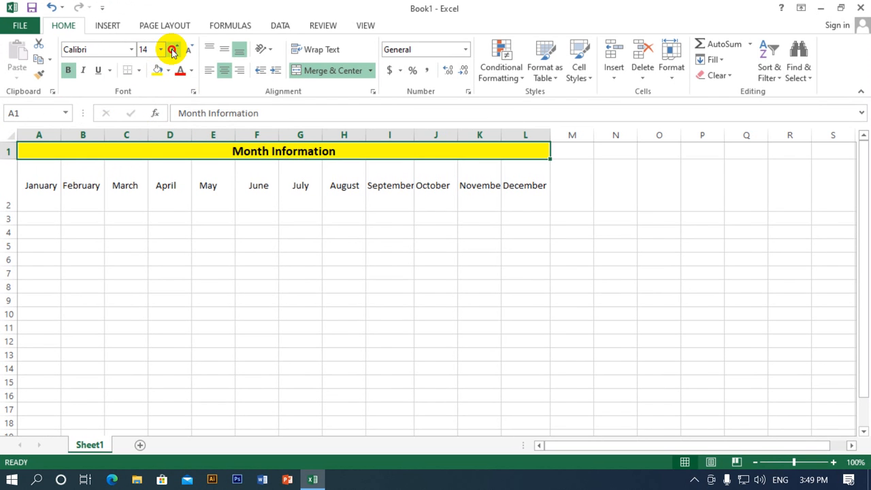
pyautogui.click(173, 49)
pyautogui.click(172, 49)
pyautogui.click(173, 50)
pyautogui.click(175, 52)
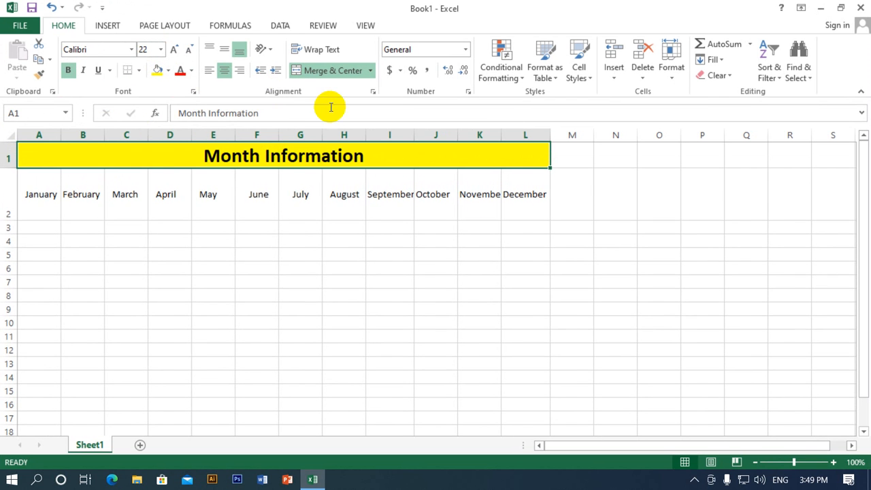
pyautogui.click(335, 225)
pyautogui.click(340, 170)
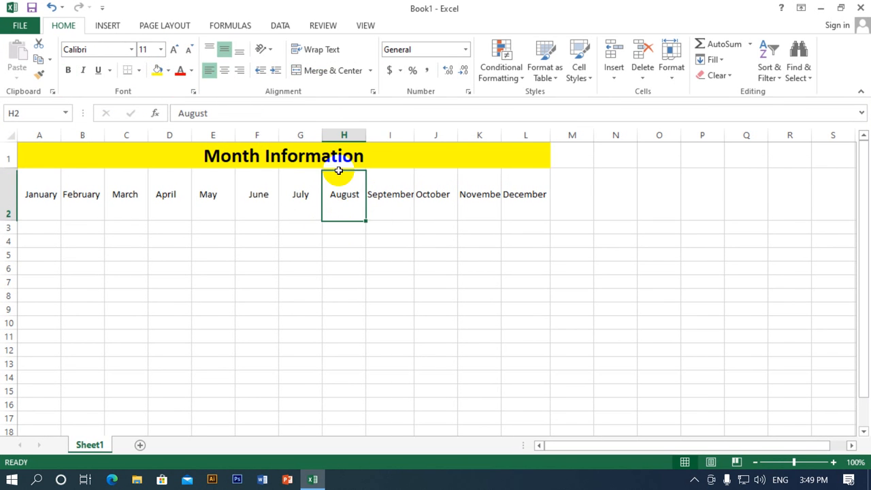
# Step: Unmerge the Month Information heading and merge and center it across A1:L1 again
pyautogui.click(257, 155)
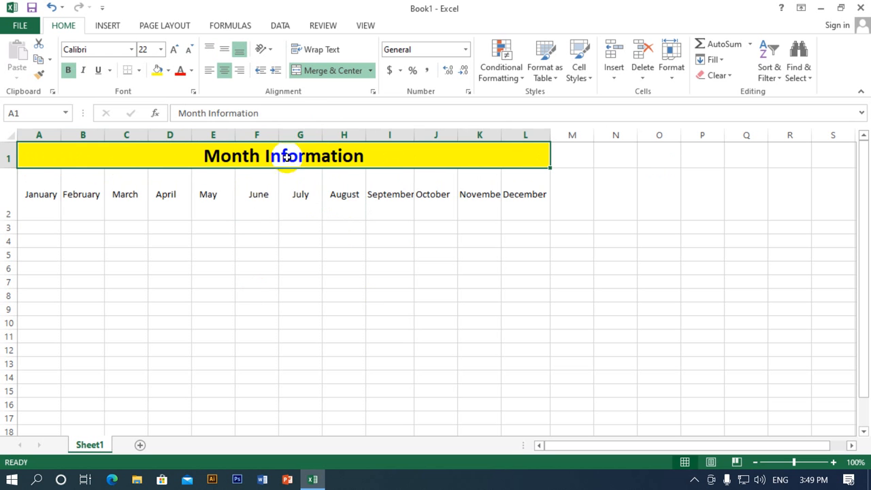
pyautogui.moveTo(41, 200); pyautogui.dragTo(482, 195)
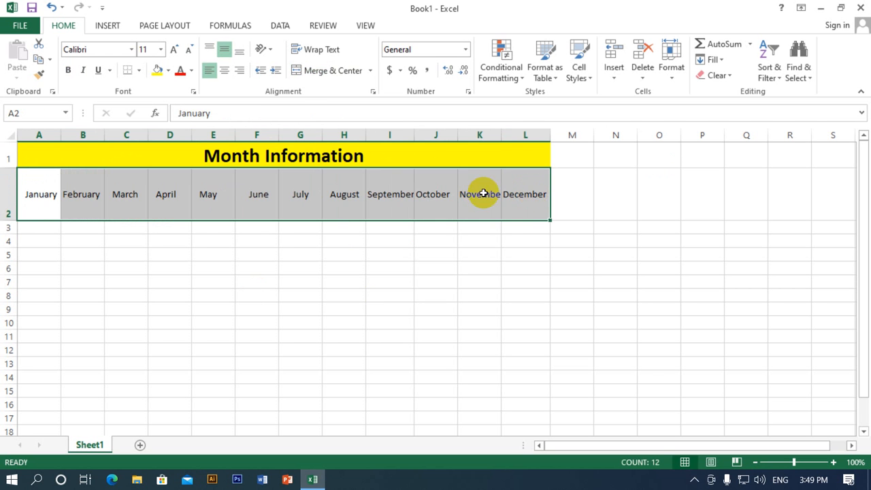
pyautogui.click(292, 253)
pyautogui.click(332, 158)
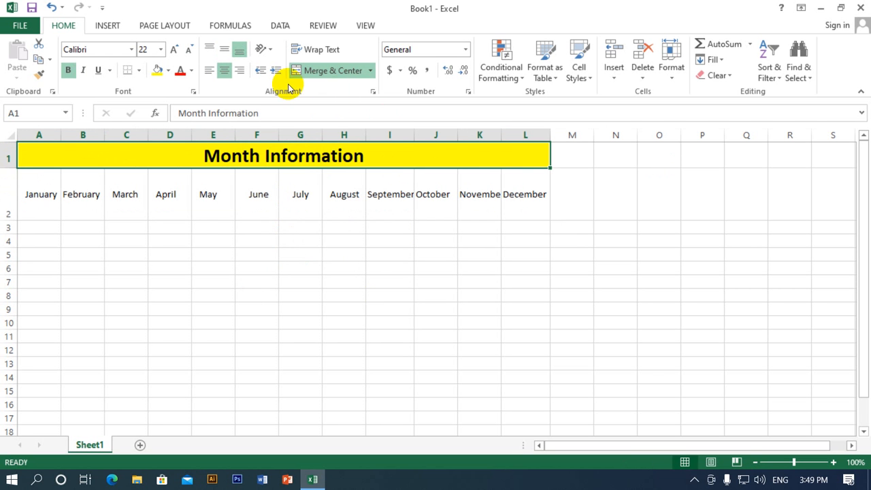
pyautogui.click(338, 72)
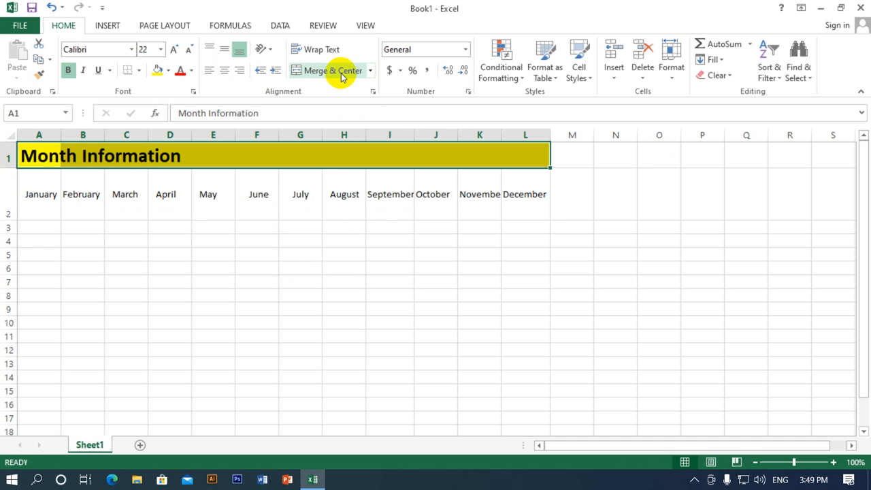
pyautogui.click(341, 72)
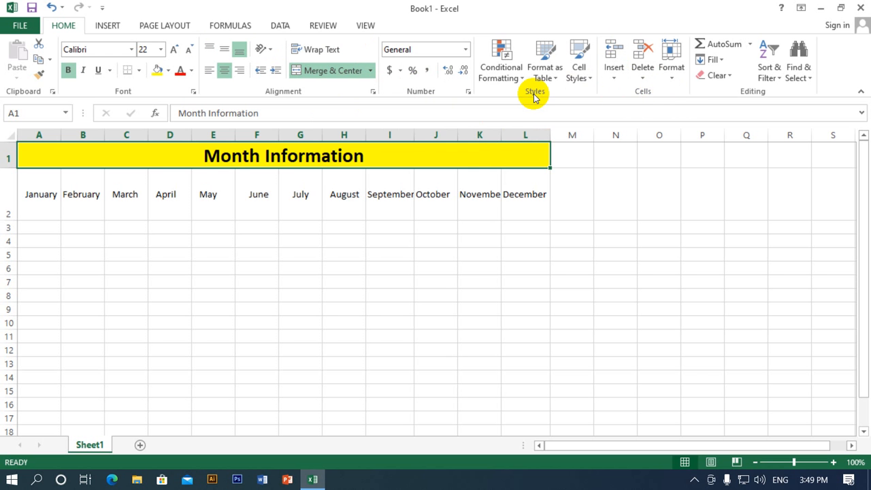
# Step: Examine the gallery of available cell styles for the heading and the July cell
pyautogui.click(582, 76)
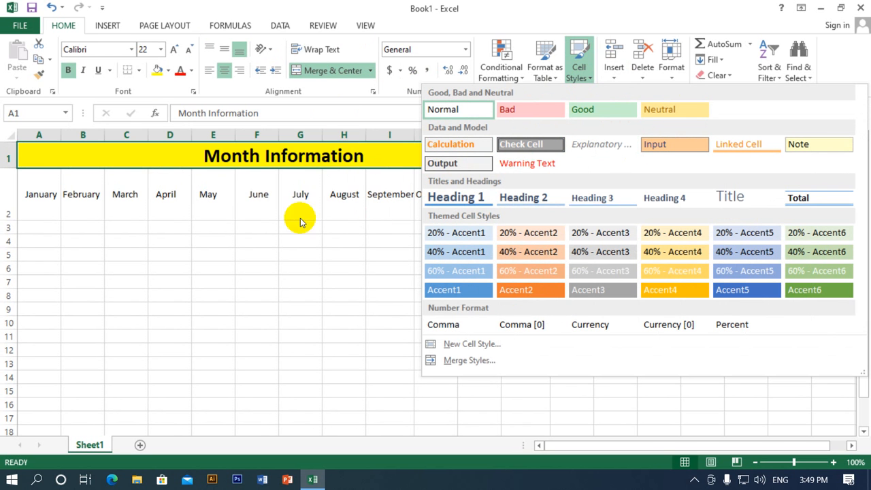
pyautogui.click(303, 196)
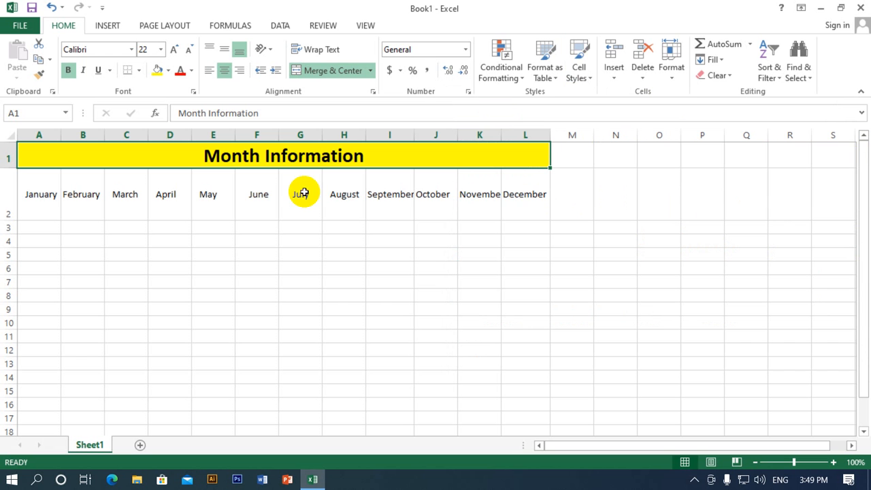
pyautogui.click(303, 195)
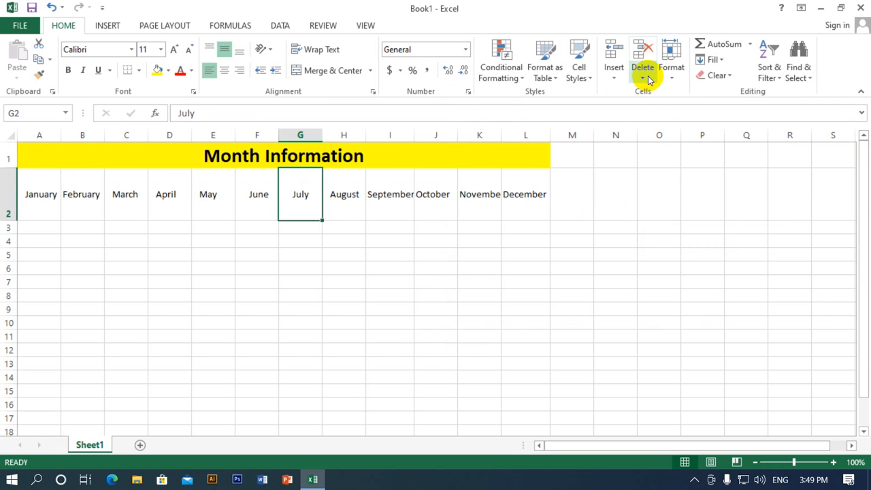
pyautogui.click(590, 77)
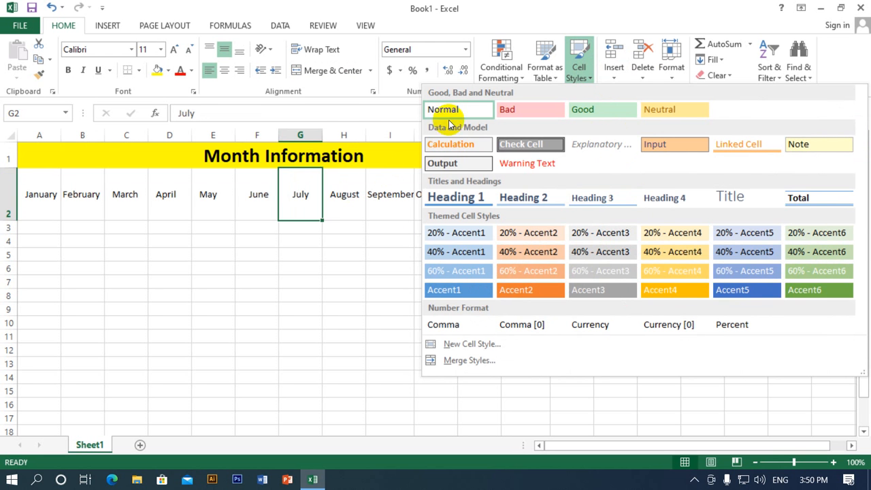
pyautogui.click(590, 76)
pyautogui.click(266, 157)
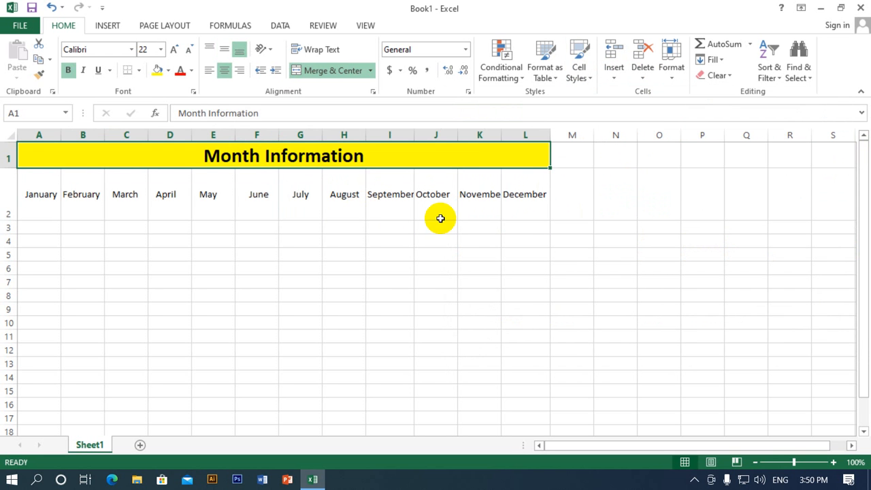
# Step: Use Unmerge Cells to split the Month Information heading into separate cells
pyautogui.click(370, 71)
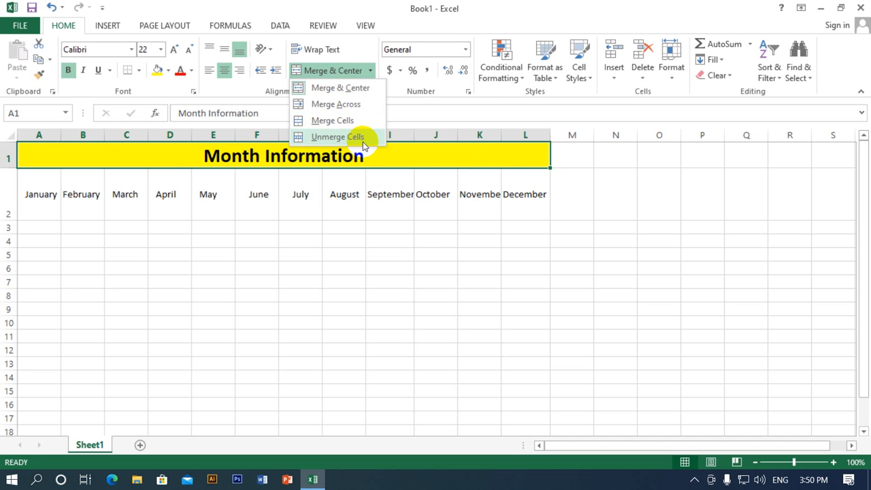
pyautogui.click(339, 202)
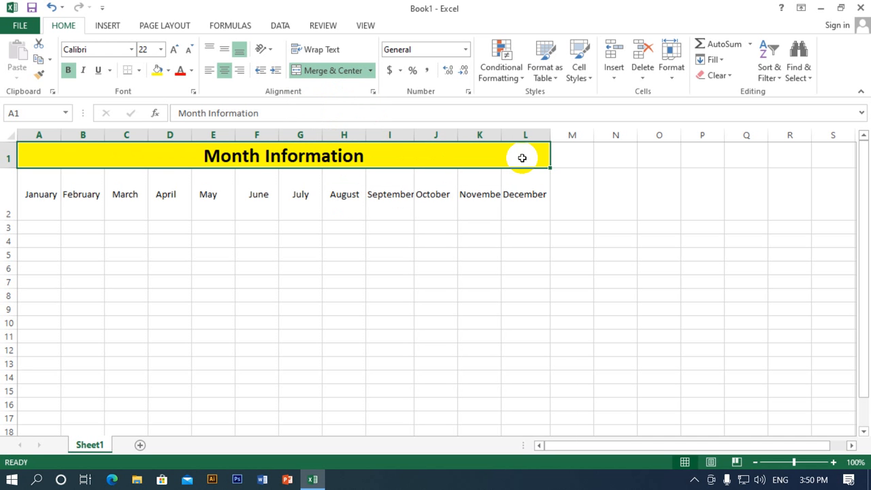
pyautogui.click(371, 75)
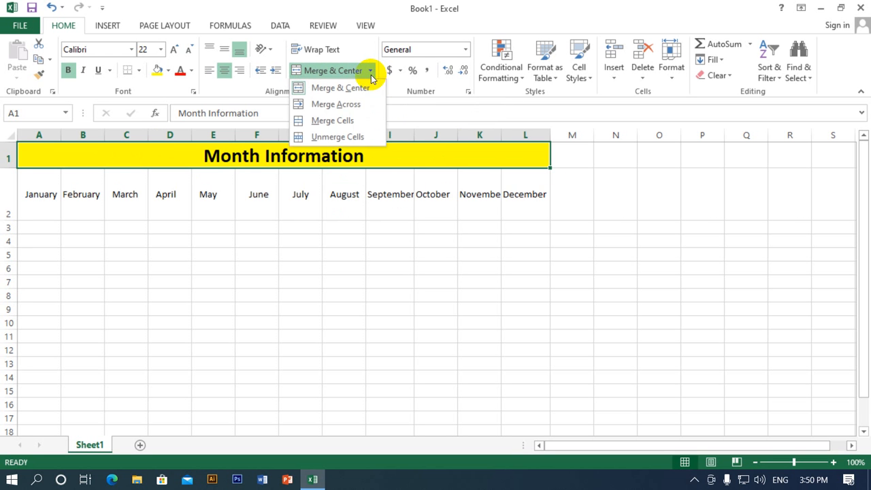
pyautogui.click(360, 136)
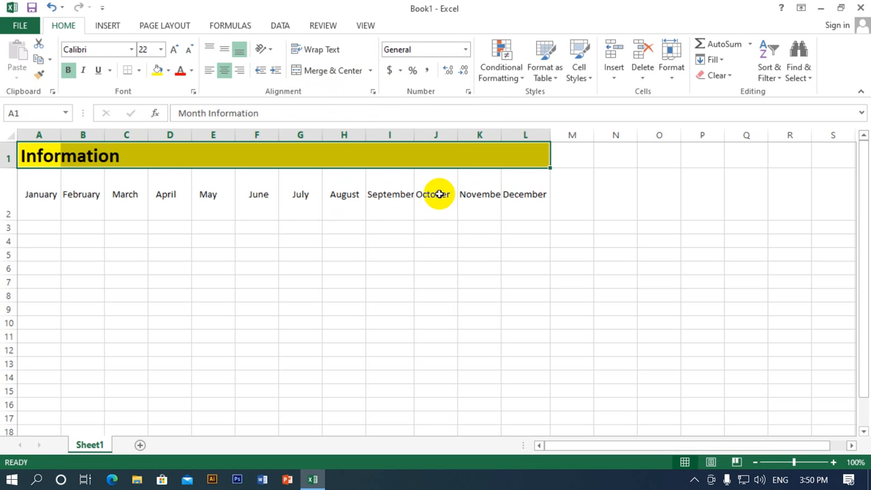
# Step: Examine the individual cells of row 1 by selecting them one after another between columns L and E
pyautogui.click(259, 204)
pyautogui.click(442, 155)
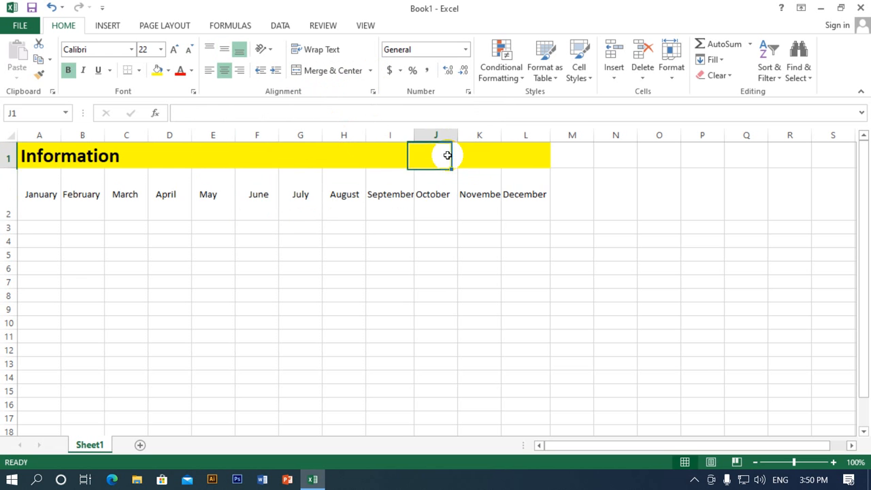
pyautogui.click(490, 156)
pyautogui.click(511, 161)
pyautogui.click(476, 158)
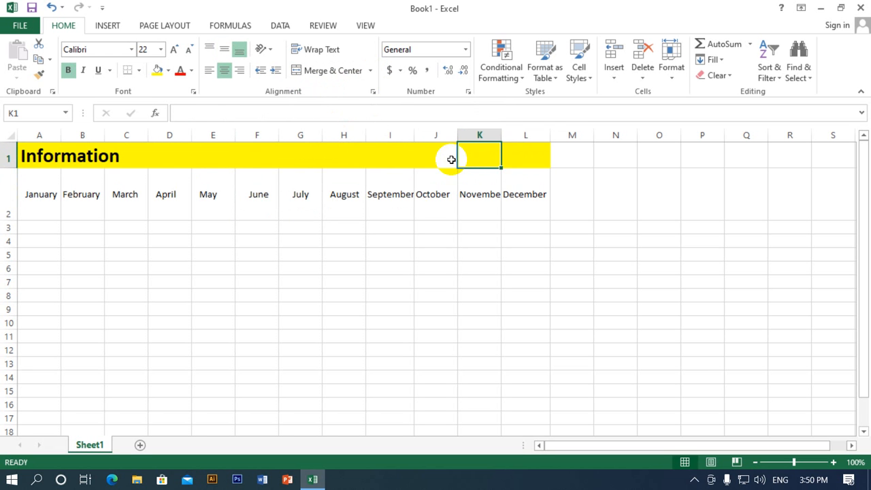
pyautogui.click(435, 156)
pyautogui.click(389, 154)
pyautogui.click(335, 154)
pyautogui.click(302, 156)
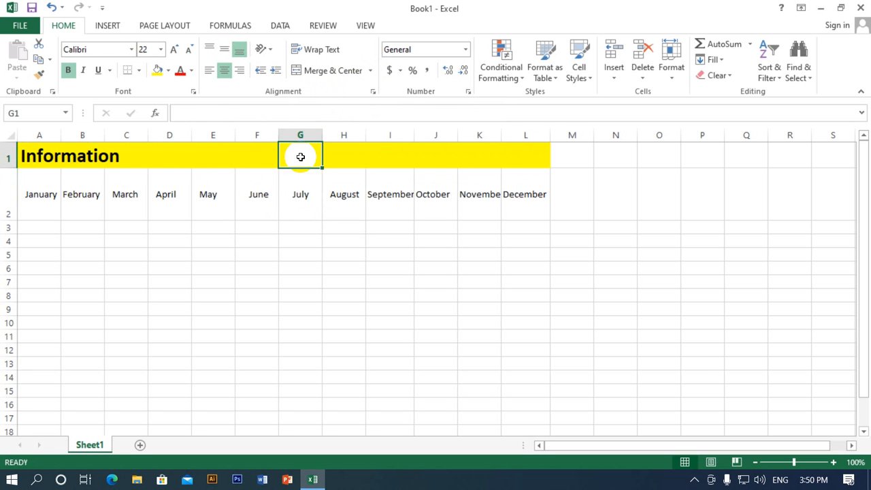
pyautogui.click(254, 156)
pyautogui.click(213, 155)
# Step: Undo the unmerging of the Month Information heading
pyautogui.click(51, 7)
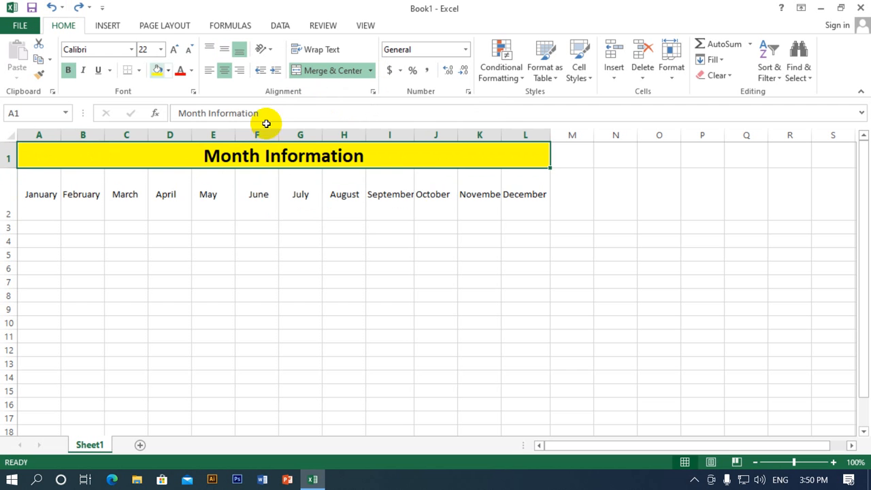
pyautogui.click(435, 215)
pyautogui.click(408, 162)
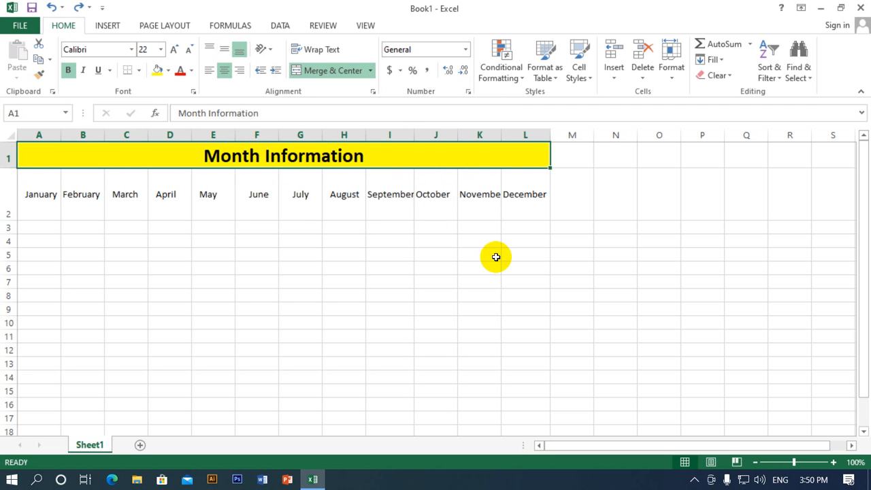
# Step: Unmerge the heading cells A1:L1 and select cell E1
pyautogui.click(371, 71)
pyautogui.click(368, 137)
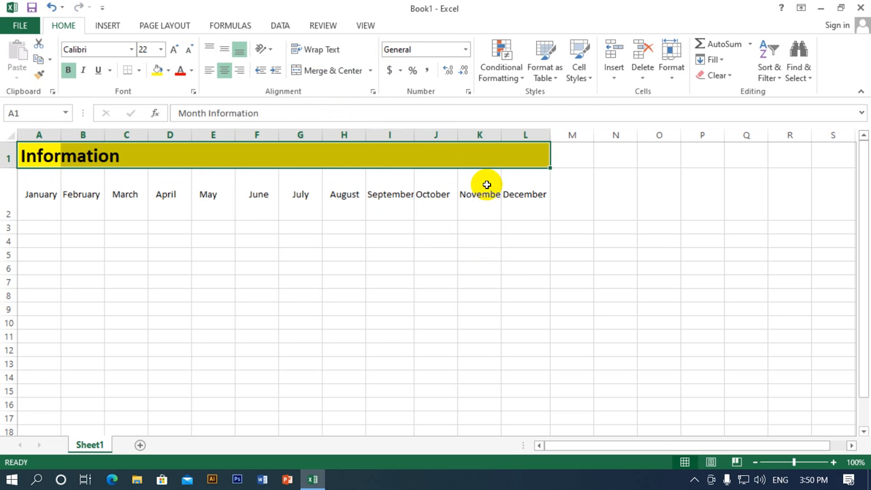
pyautogui.click(213, 194)
pyautogui.click(213, 164)
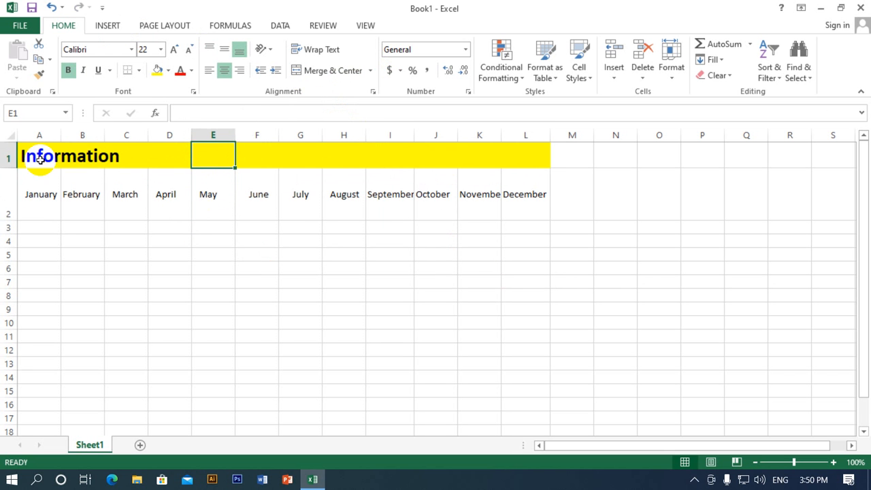
# Step: Examine the contents of cells A1 and B1 to see which one holds the heading text
pyautogui.click(29, 156)
pyautogui.click(63, 161)
pyautogui.doubleClick(88, 157)
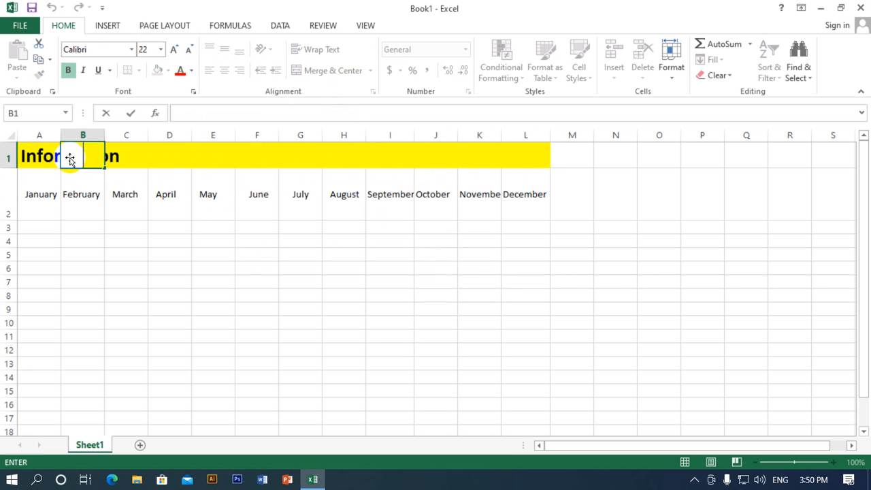
pyautogui.doubleClick(37, 155)
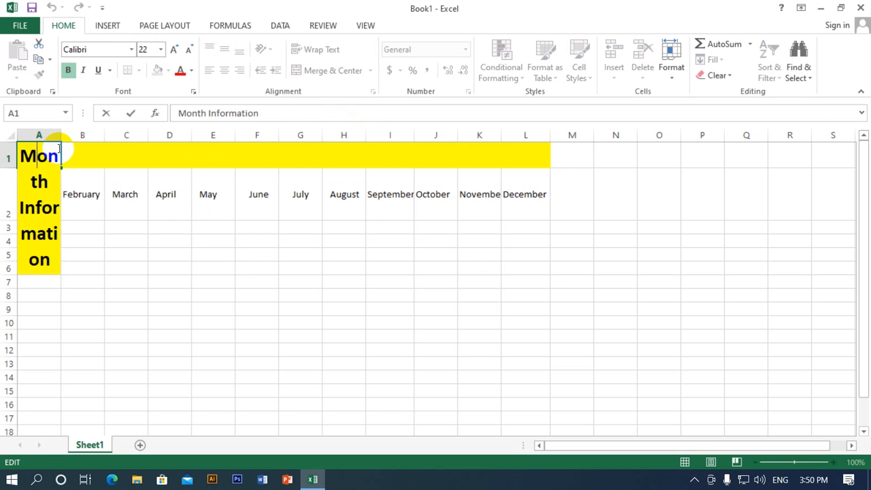
pyautogui.click(91, 156)
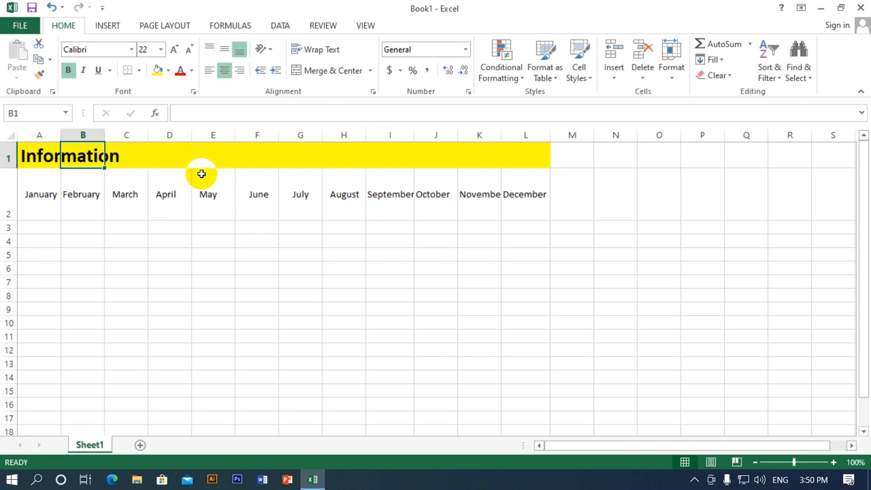
pyautogui.click(30, 156)
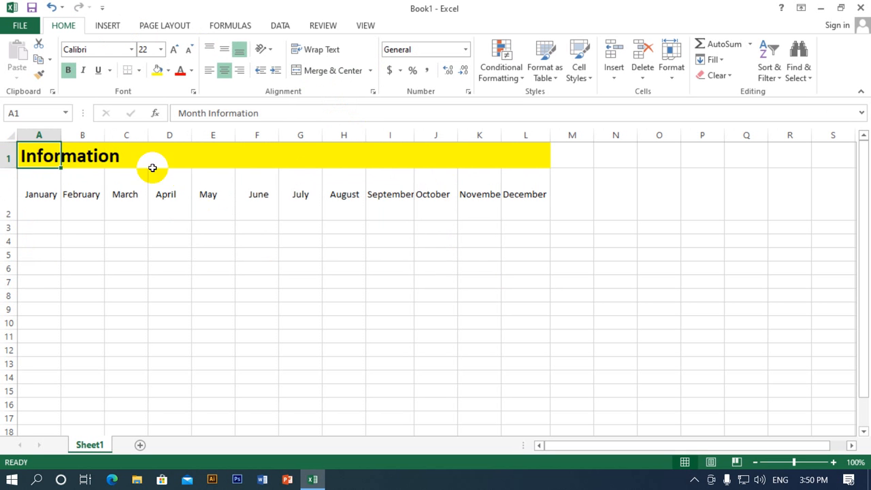
pyautogui.doubleClick(40, 154)
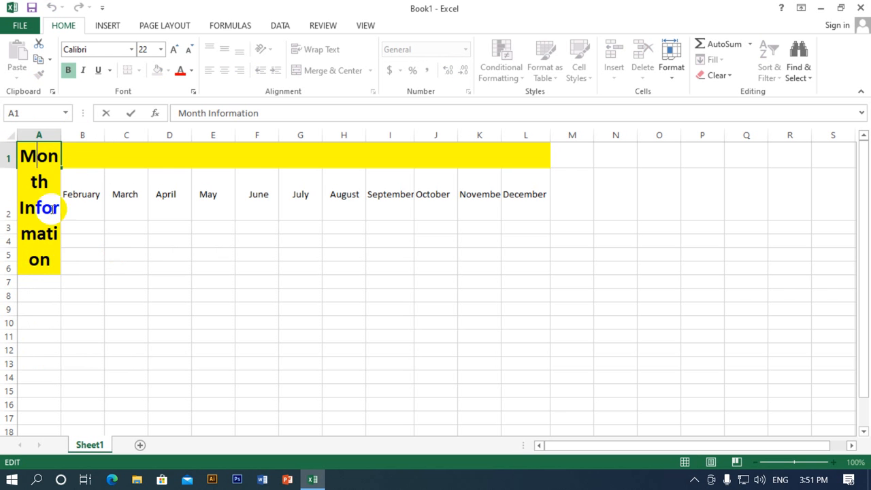
# Step: Merge and center the Month Information heading across cells A1:L1
pyautogui.click(88, 200)
pyautogui.click(28, 162)
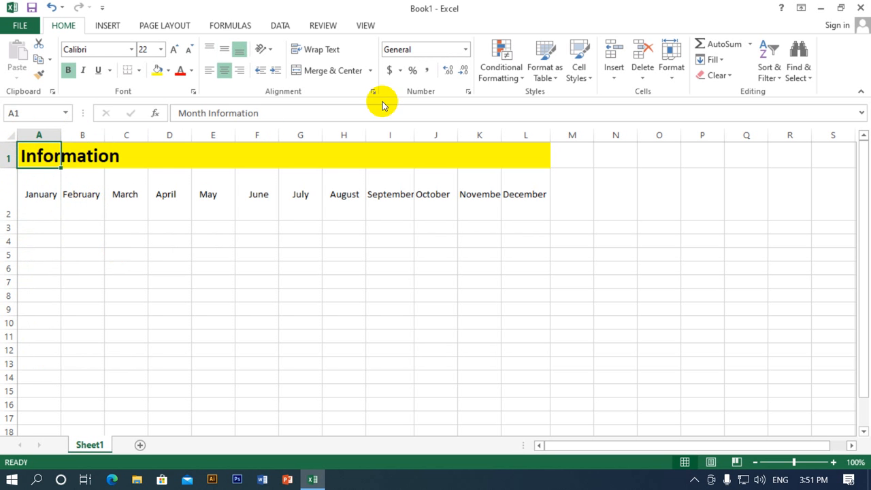
pyautogui.moveTo(529, 155); pyautogui.dragTo(28, 155)
pyautogui.click(359, 76)
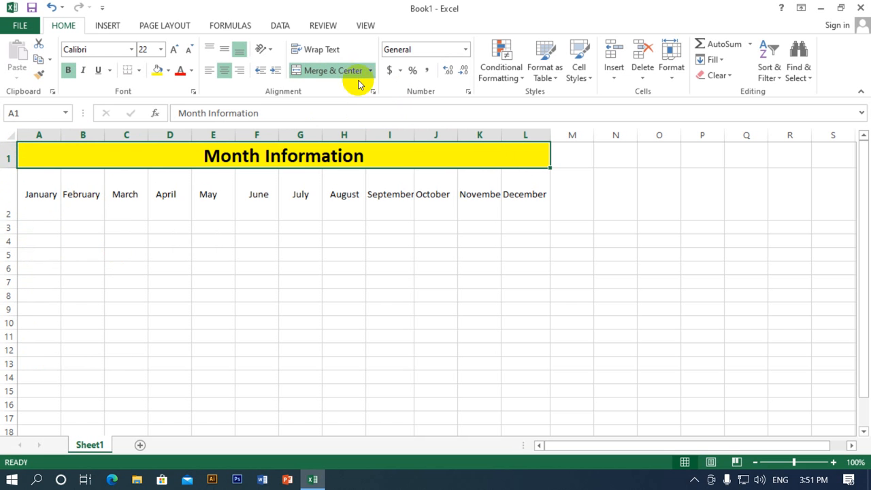
pyautogui.click(370, 71)
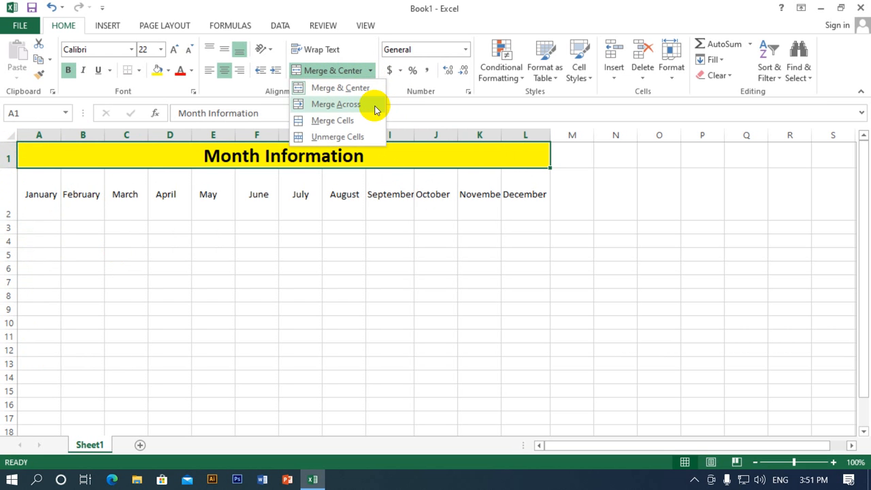
pyautogui.click(376, 105)
pyautogui.click(370, 71)
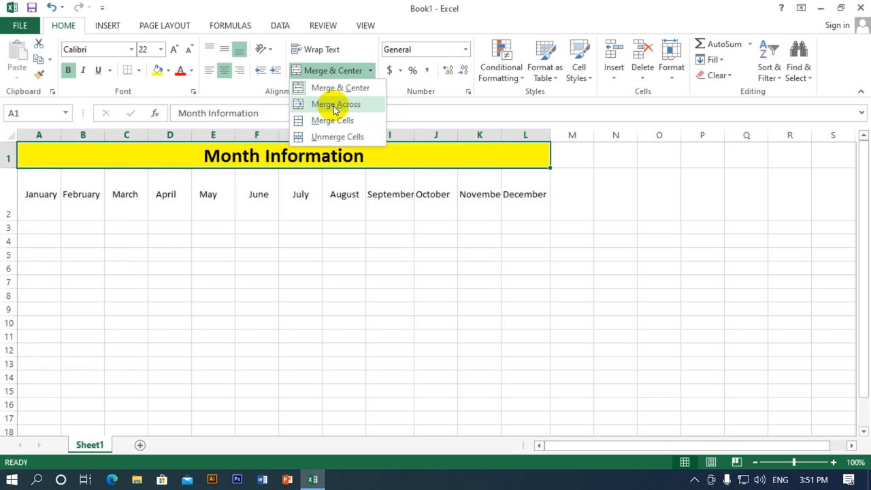
pyautogui.click(339, 180)
# Step: Merge the empty cells A3:Q3 with Merge Across and select the merged cell
pyautogui.moveTo(34, 227); pyautogui.dragTo(752, 229)
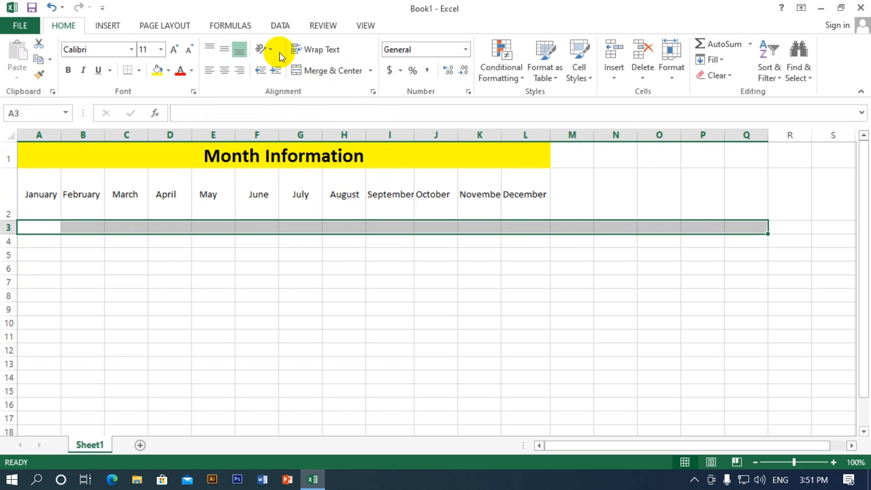
pyautogui.click(371, 71)
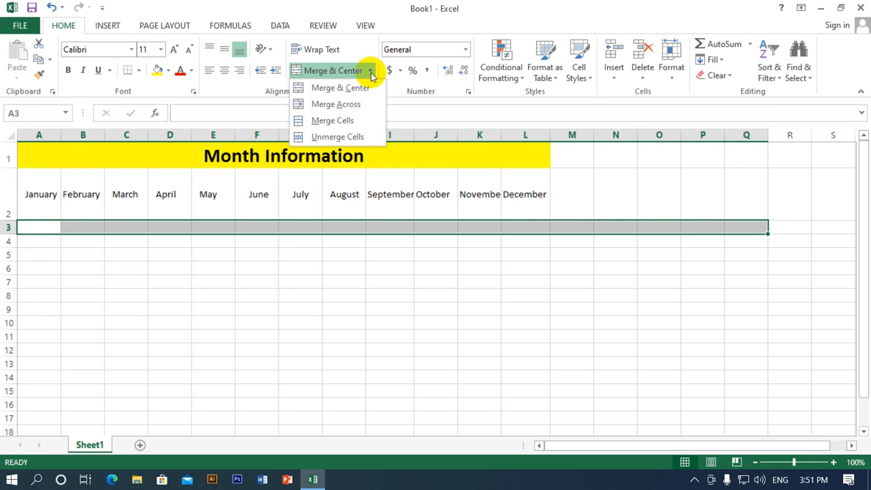
pyautogui.click(347, 106)
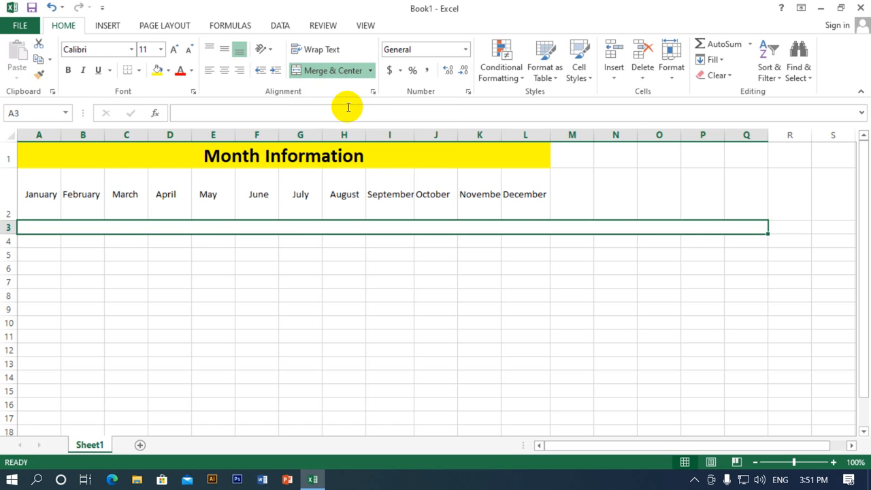
pyautogui.click(432, 257)
pyautogui.click(704, 229)
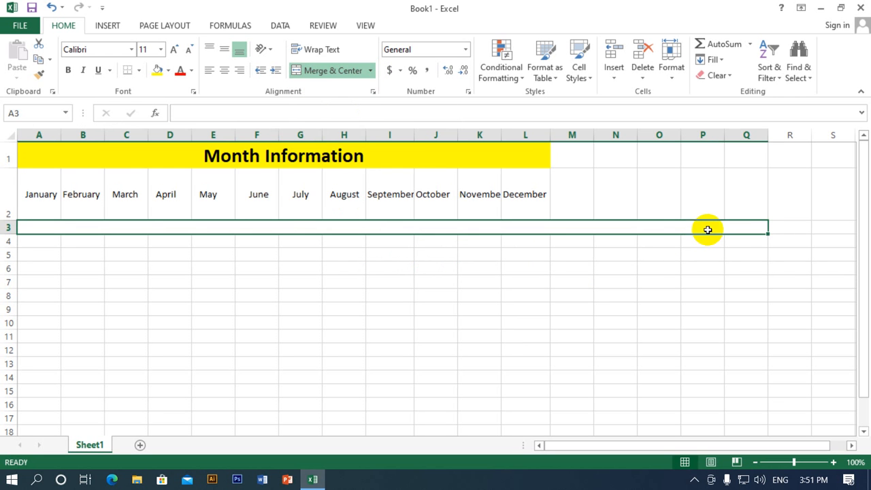
pyautogui.click(370, 70)
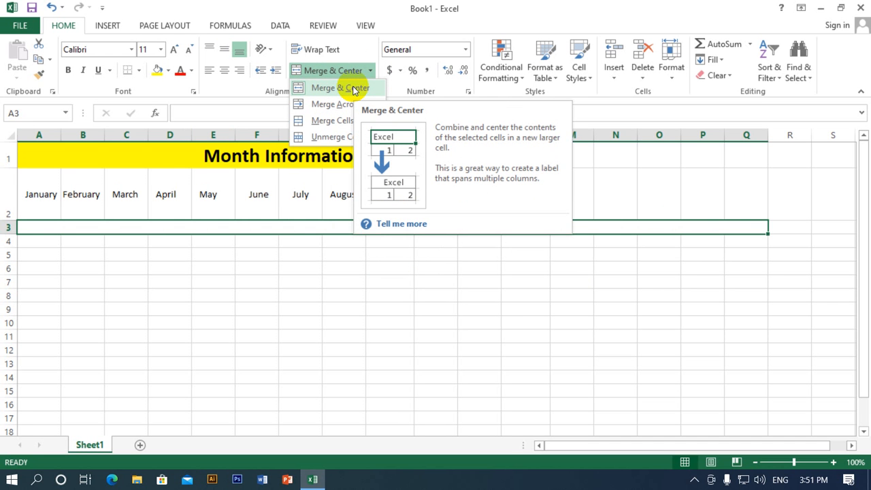
pyautogui.click(352, 229)
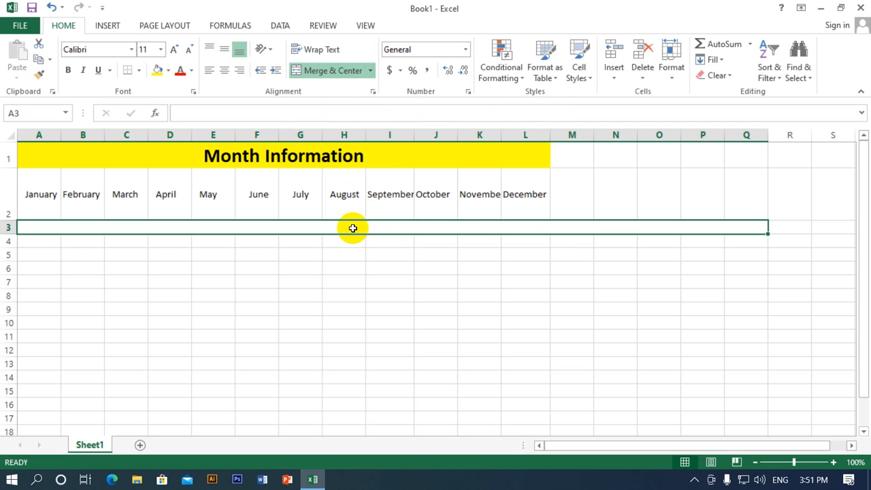
pyautogui.click(370, 71)
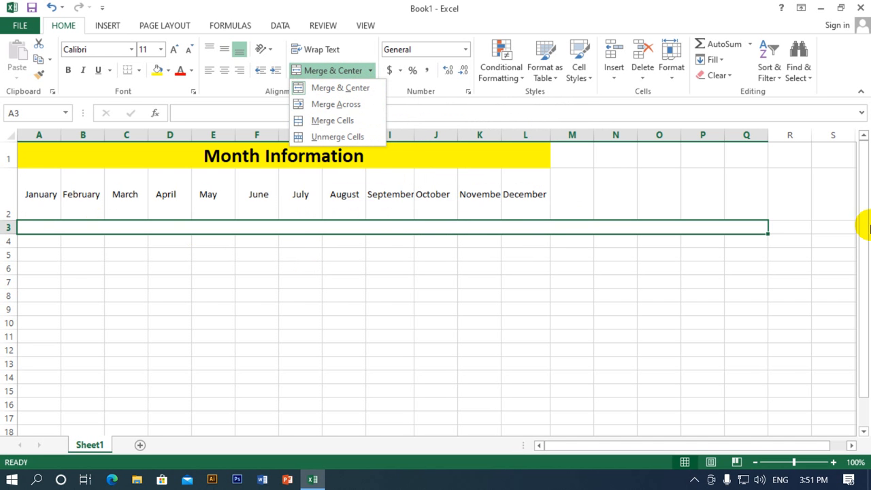
pyautogui.click(366, 227)
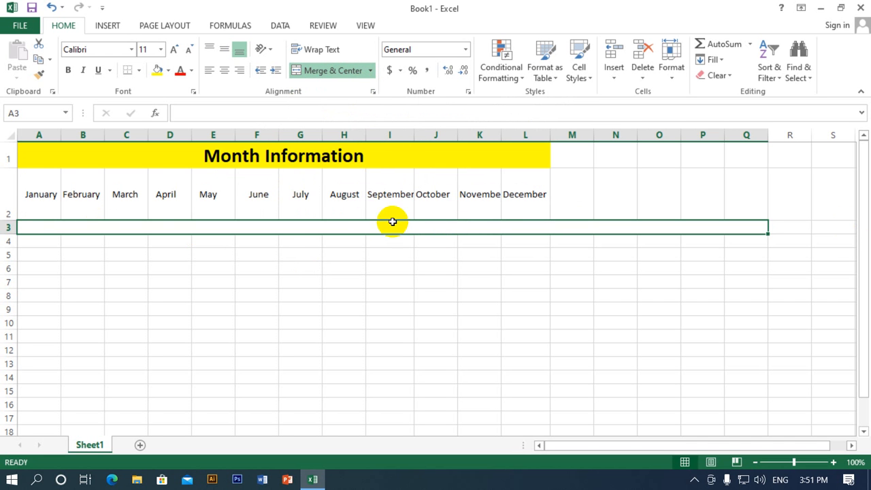
pyautogui.click(370, 70)
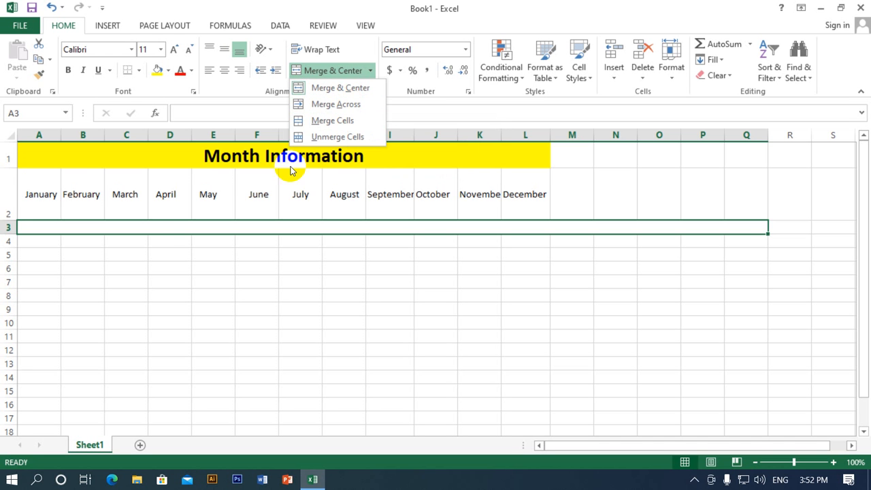
pyautogui.click(149, 233)
# Step: Apply Merge & Center and Merge Cells to the single empty cell D4
pyautogui.click(179, 247)
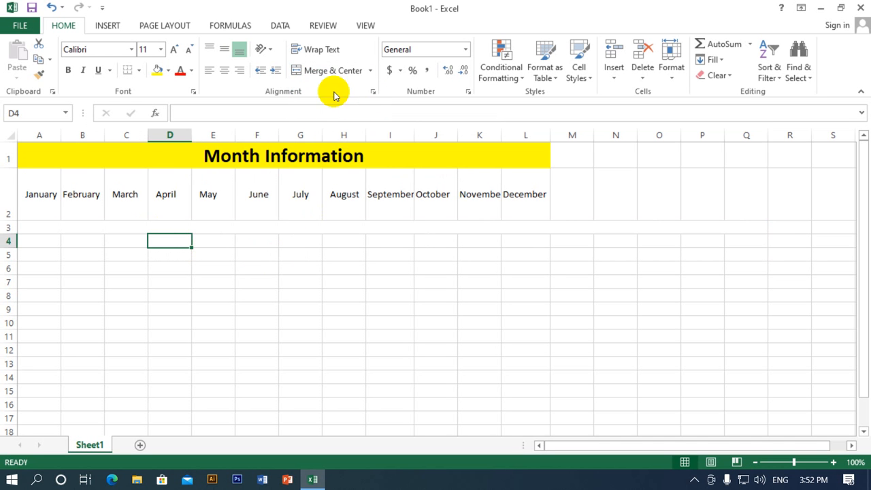
pyautogui.click(337, 71)
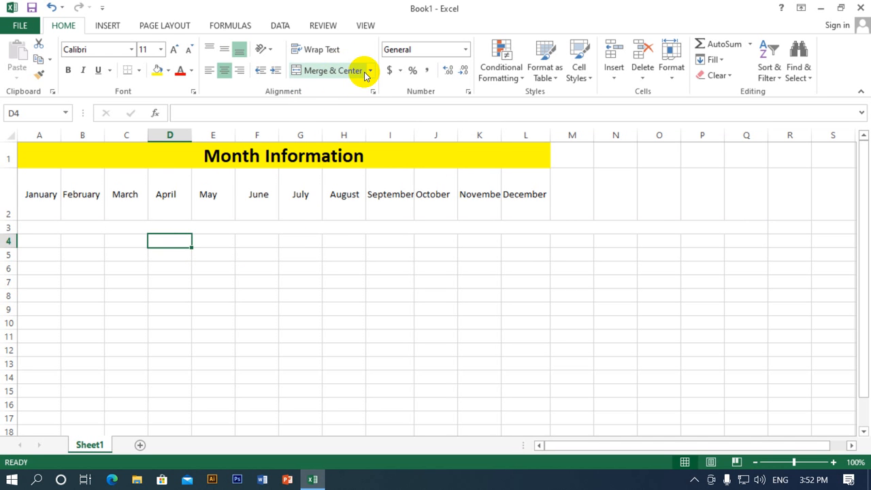
pyautogui.click(369, 71)
pyautogui.click(366, 121)
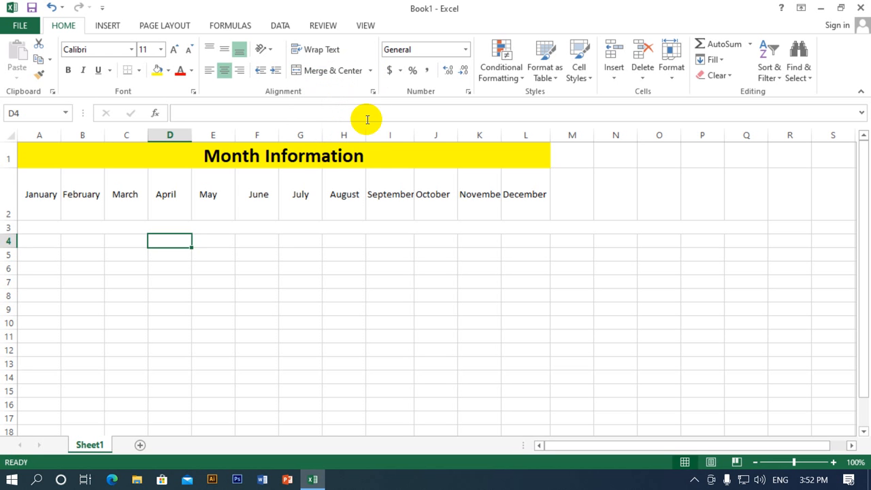
pyautogui.click(370, 71)
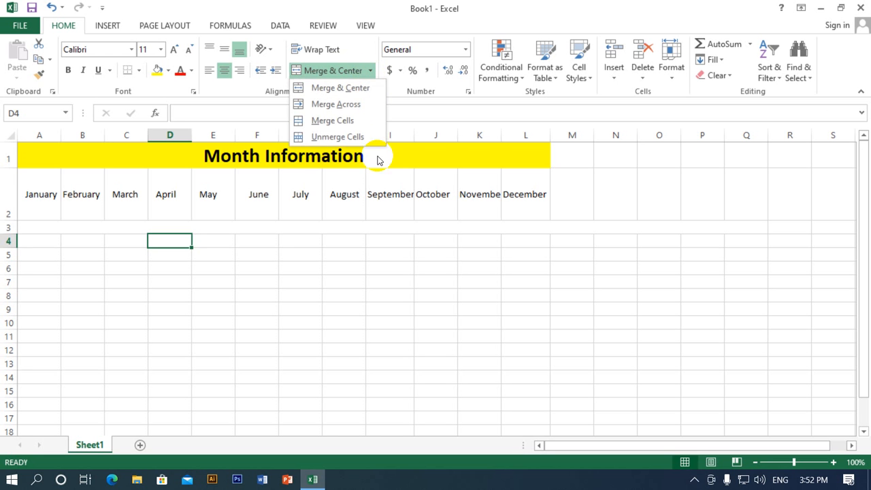
pyautogui.click(362, 120)
# Step: Select the row 4 cells from A4 out to column CFR, return to the sheet's start and select cell E12
pyautogui.moveTo(39, 239); pyautogui.dragTo(868, 242)
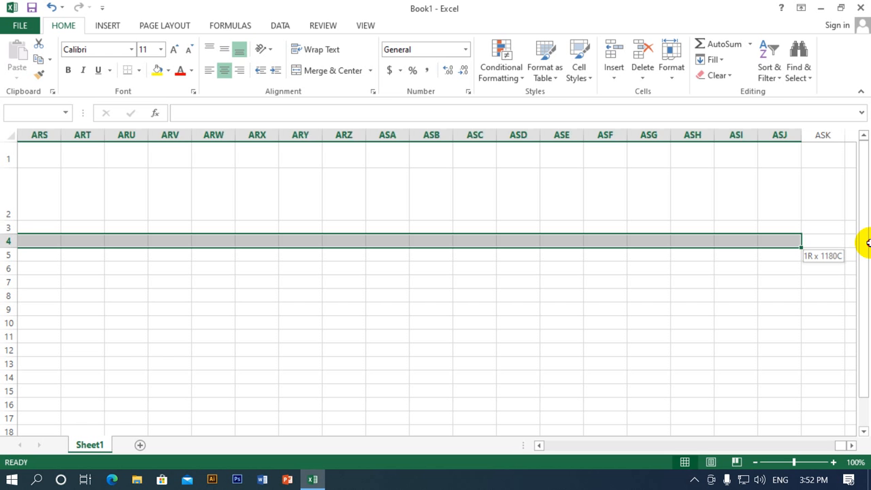
pyautogui.moveTo(869, 243); pyautogui.dragTo(869, 243)
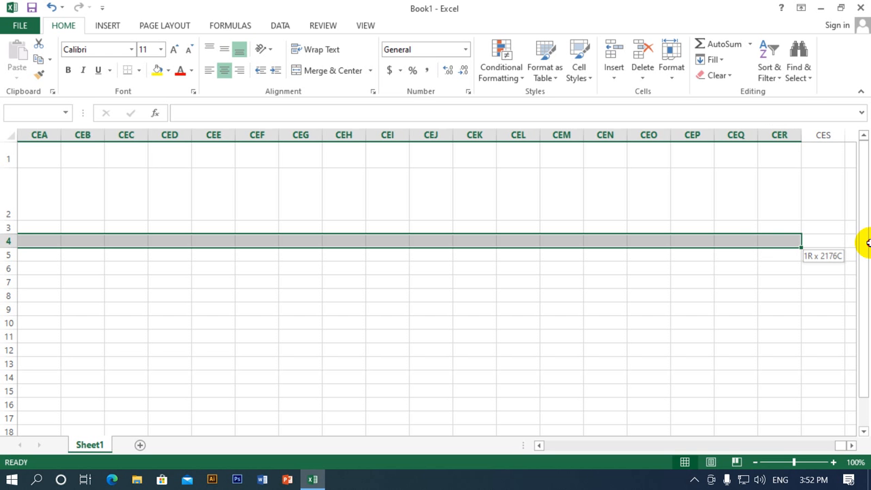
pyautogui.moveTo(869, 243); pyautogui.dragTo(855, 242)
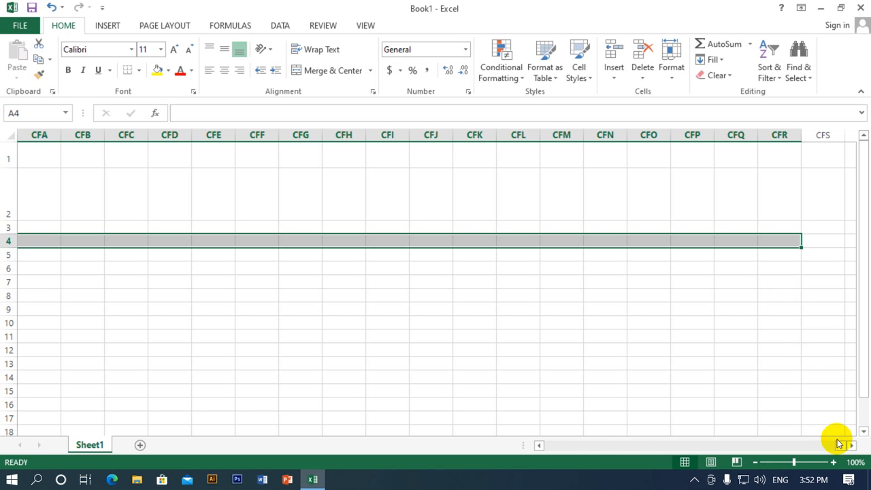
pyautogui.click(769, 405)
pyautogui.moveTo(836, 445); pyautogui.dragTo(537, 446)
pyautogui.click(204, 349)
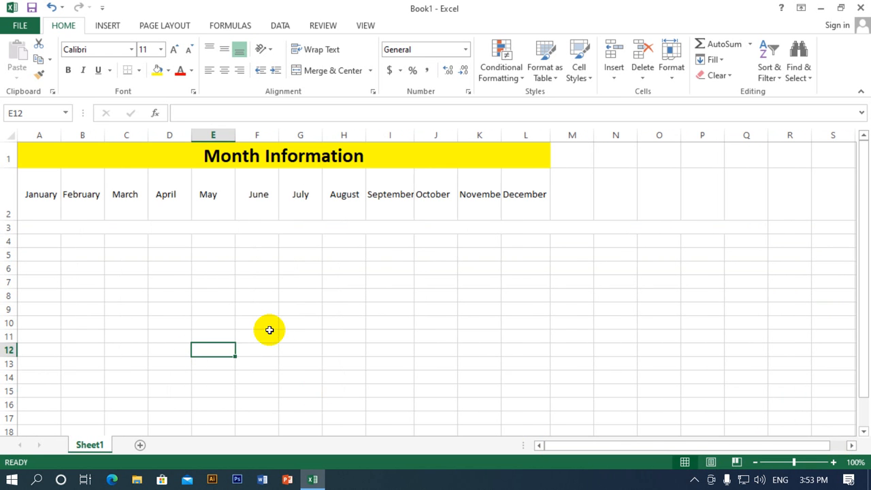
# Step: Unmerge the merged cells A3:Q3 below the month names
pyautogui.click(394, 241)
pyautogui.click(165, 232)
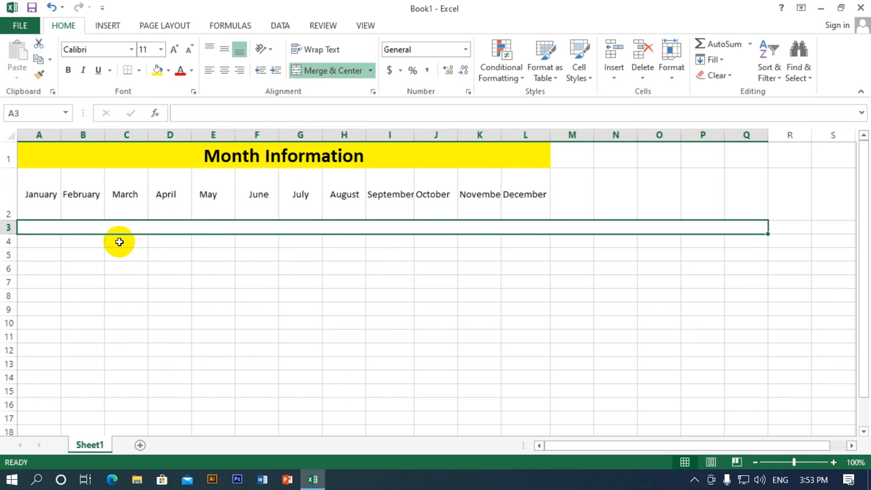
pyautogui.click(313, 71)
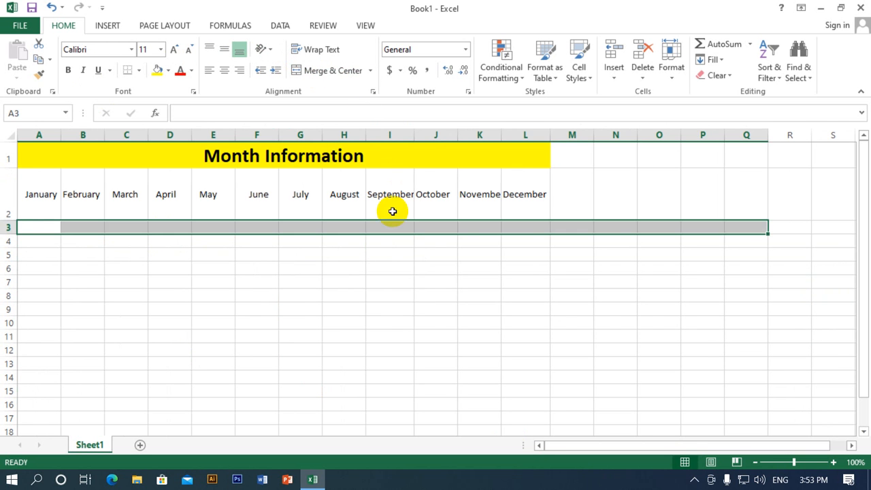
pyautogui.click(354, 280)
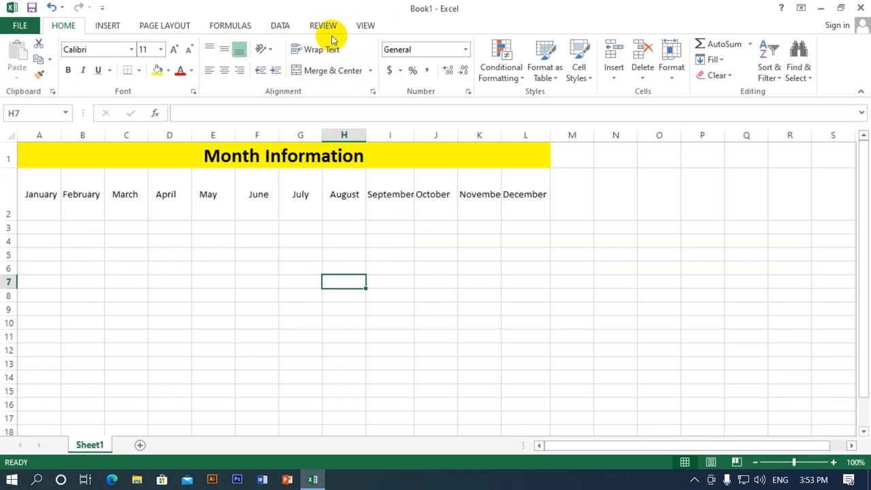
# Step: Open the cell alignment settings for the August cell H2
pyautogui.click(300, 194)
pyautogui.click(302, 157)
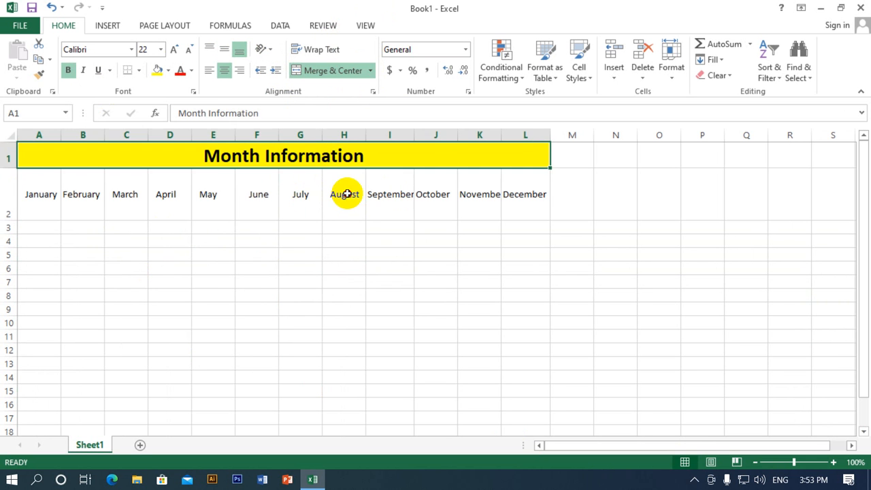
pyautogui.click(345, 193)
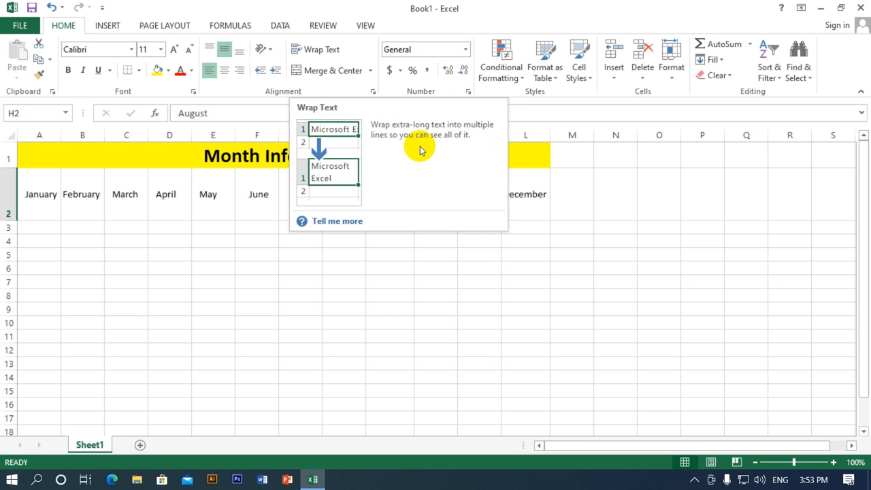
pyautogui.click(350, 85)
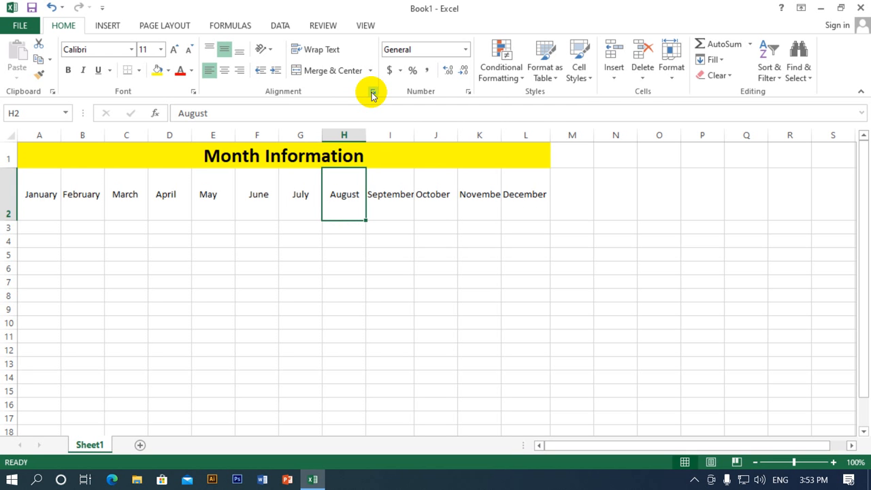
pyautogui.click(372, 92)
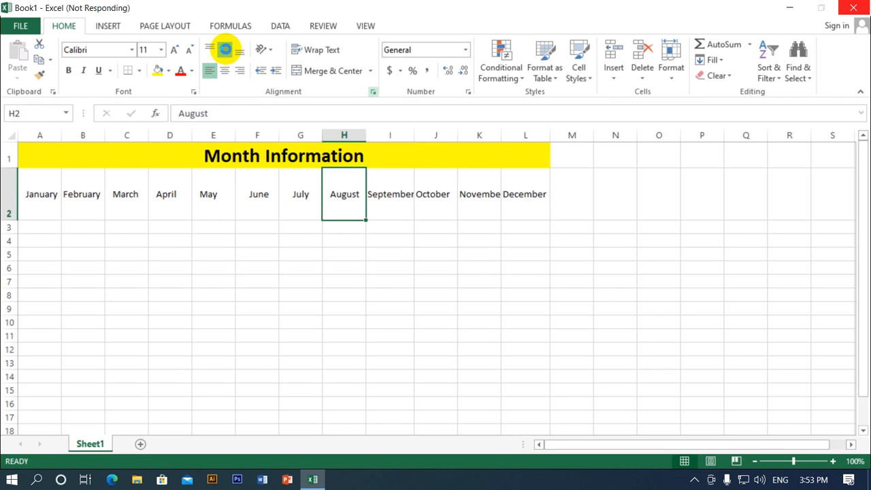
pyautogui.click(234, 54)
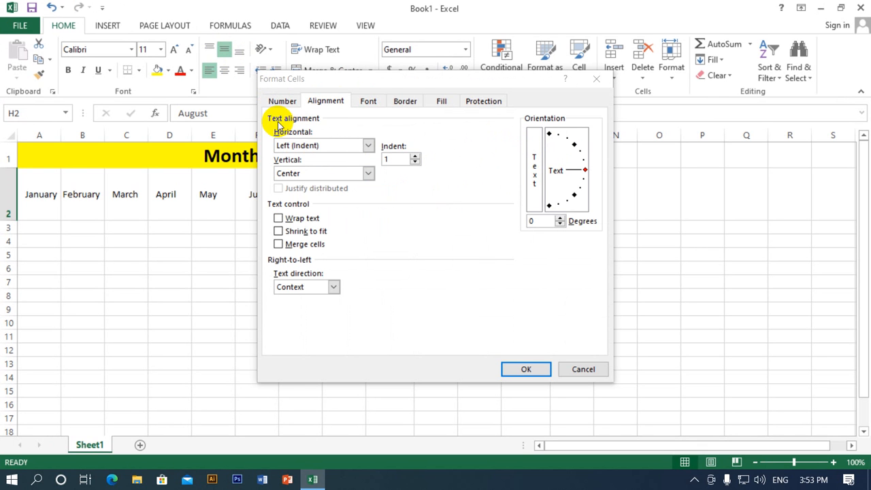
# Step: Review the horizontal alignment options for the August cell and set its left indent to 6
pyautogui.click(368, 146)
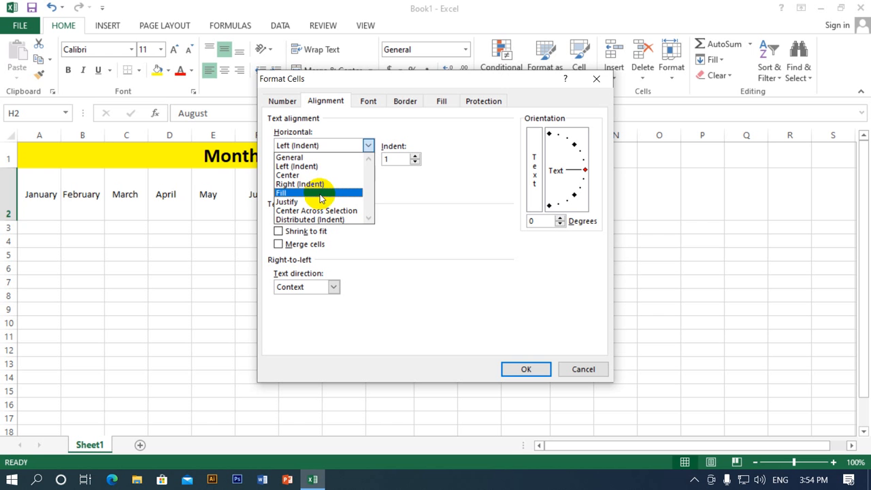
pyautogui.click(425, 217)
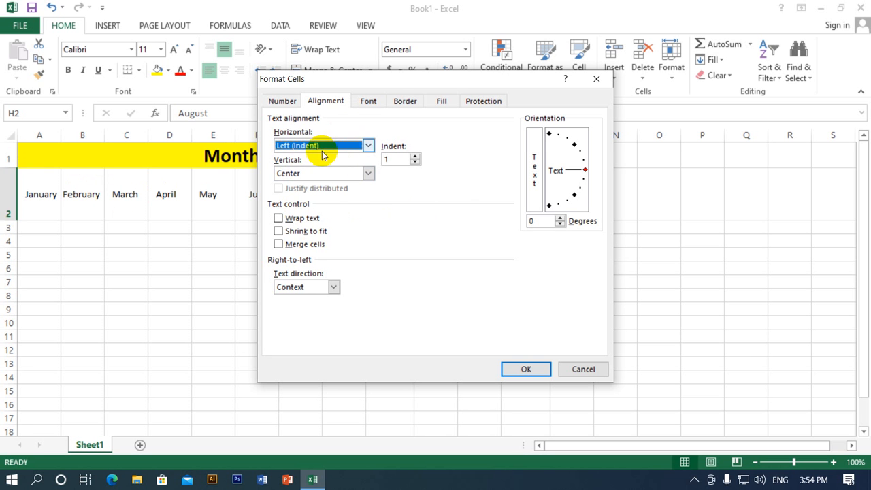
pyautogui.moveTo(343, 87); pyautogui.dragTo(296, 74)
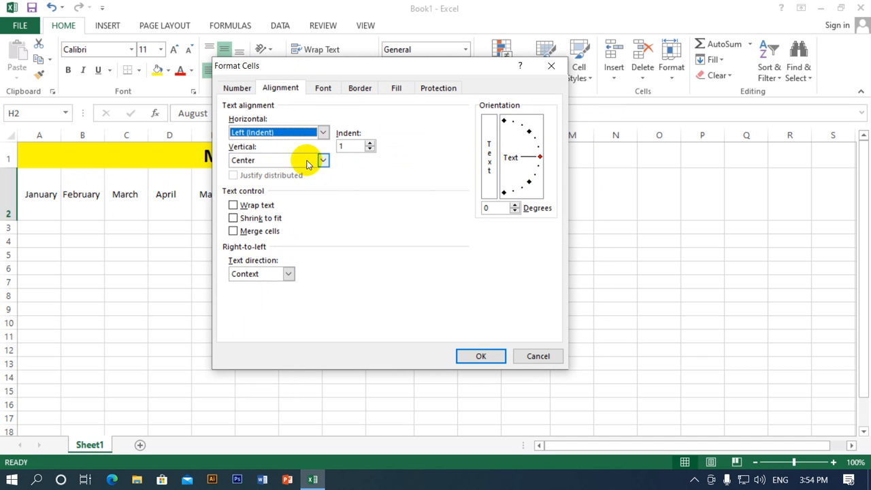
pyautogui.click(323, 131)
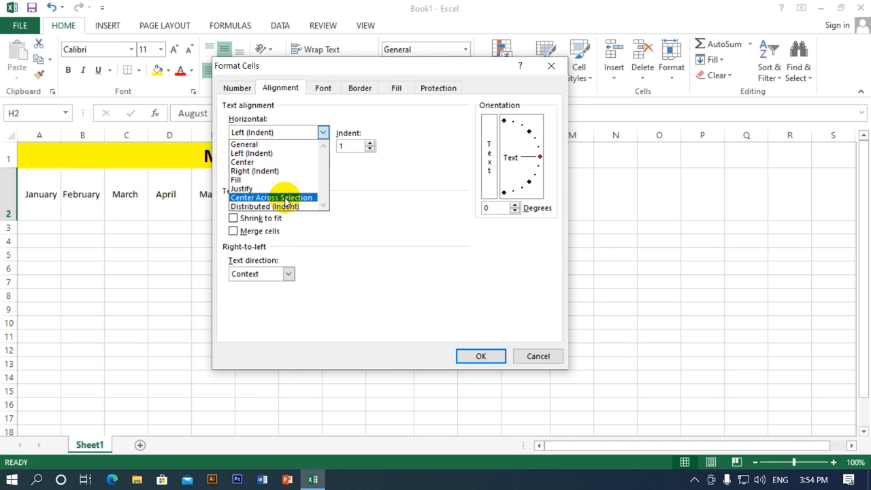
pyautogui.click(370, 134)
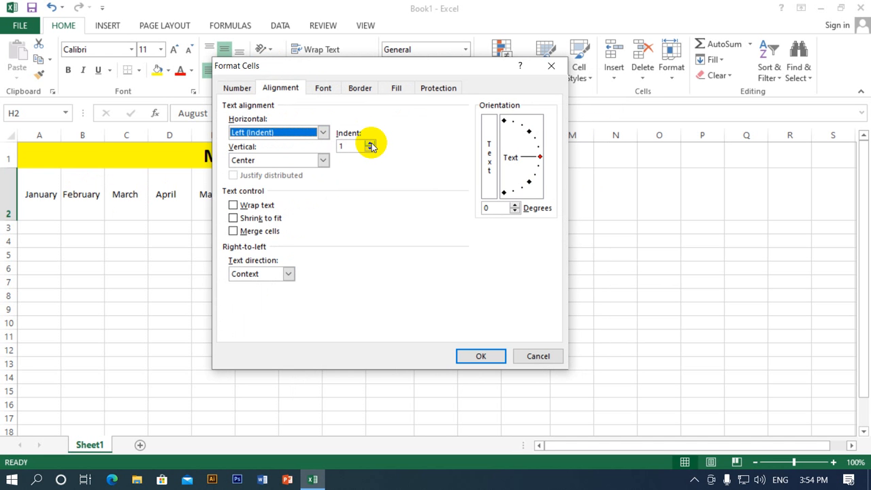
pyautogui.click(371, 144)
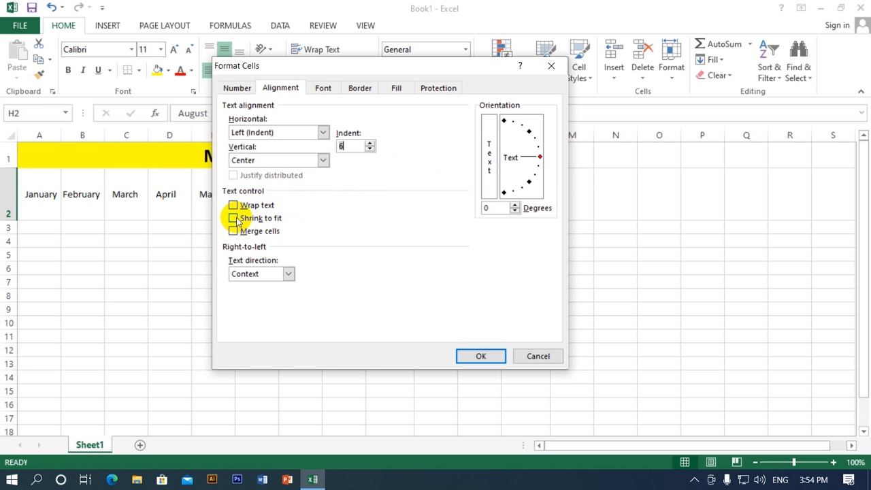
# Step: Apply Shrink to fit to the August cell H2 and inspect its text in edit mode without changing it
pyautogui.click(481, 357)
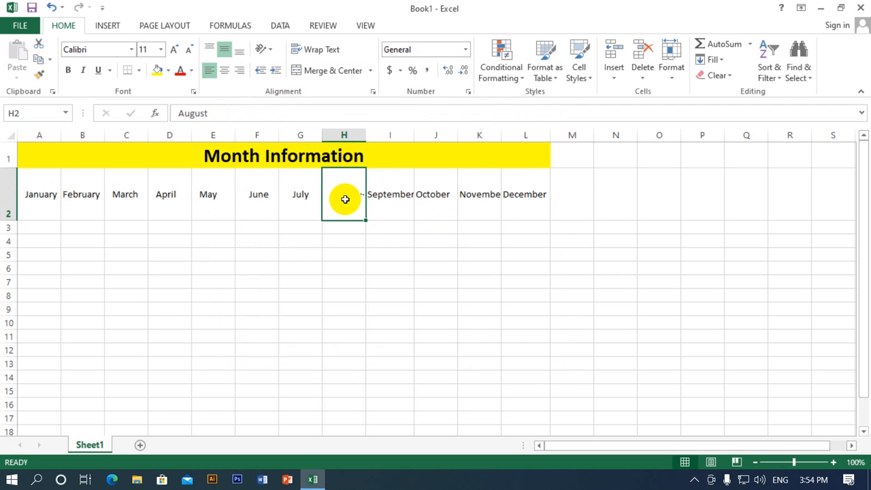
pyautogui.click(393, 205)
pyautogui.click(346, 197)
pyautogui.doubleClick(346, 196)
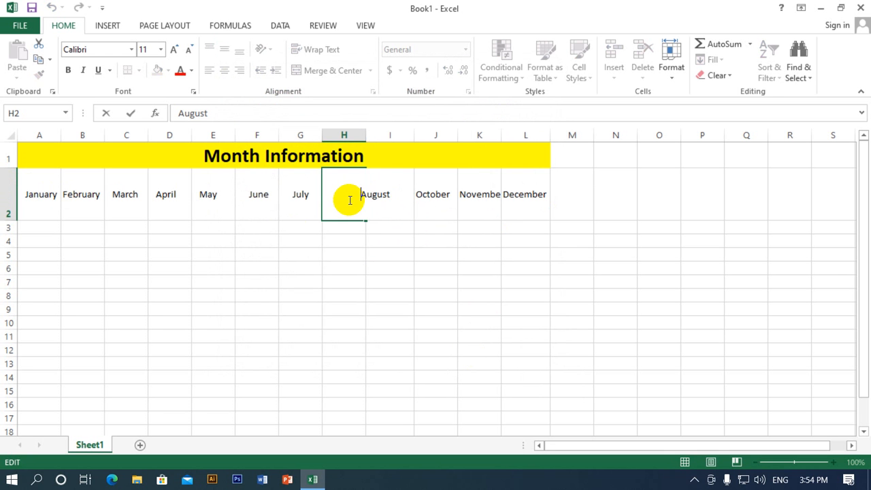
pyautogui.click(431, 200)
pyautogui.click(356, 200)
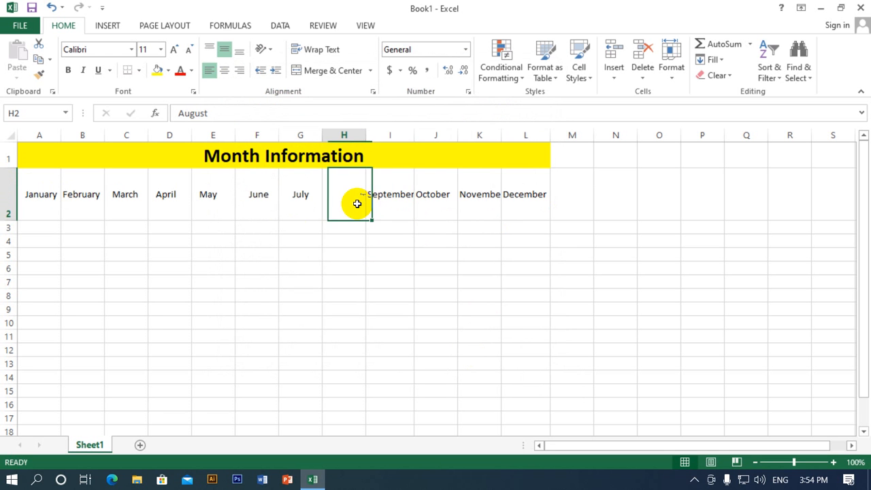
pyautogui.doubleClick(351, 203)
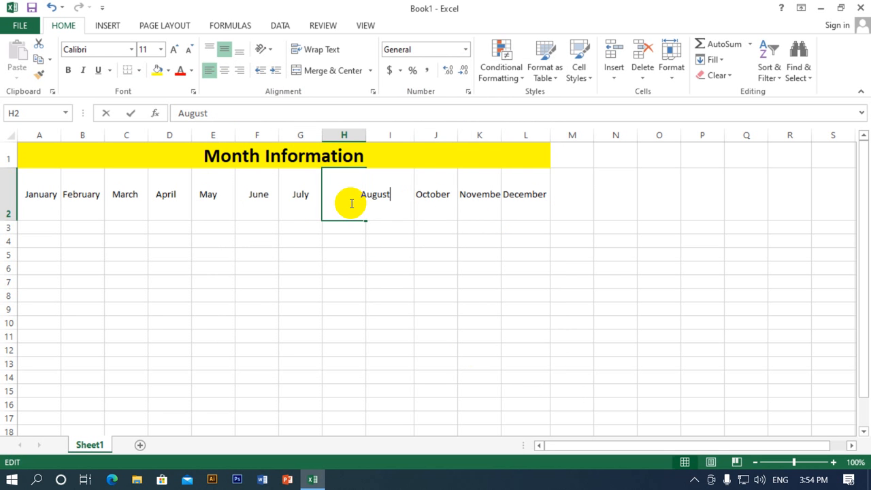
pyautogui.click(421, 194)
pyautogui.click(370, 198)
pyautogui.click(349, 197)
pyautogui.doubleClick(351, 197)
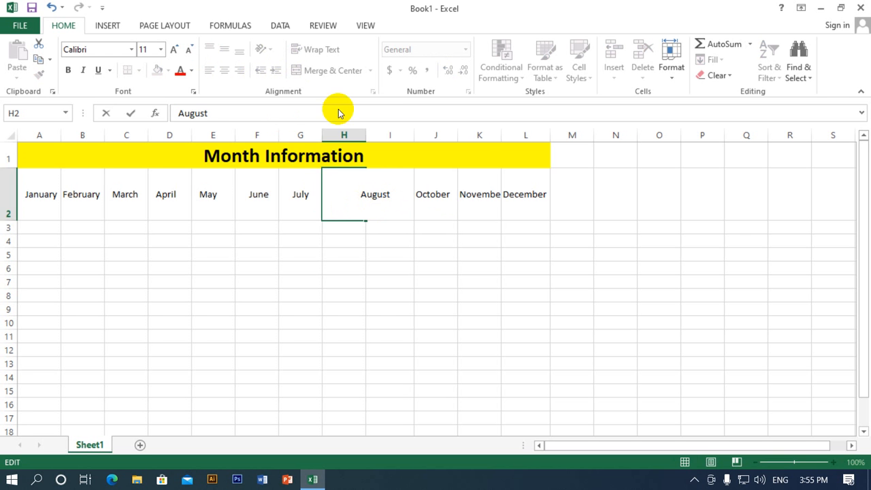
pyautogui.click(401, 156)
# Step: Reduce the left indent of the August cell H2 so the month name fits inside the cell
pyautogui.click(355, 196)
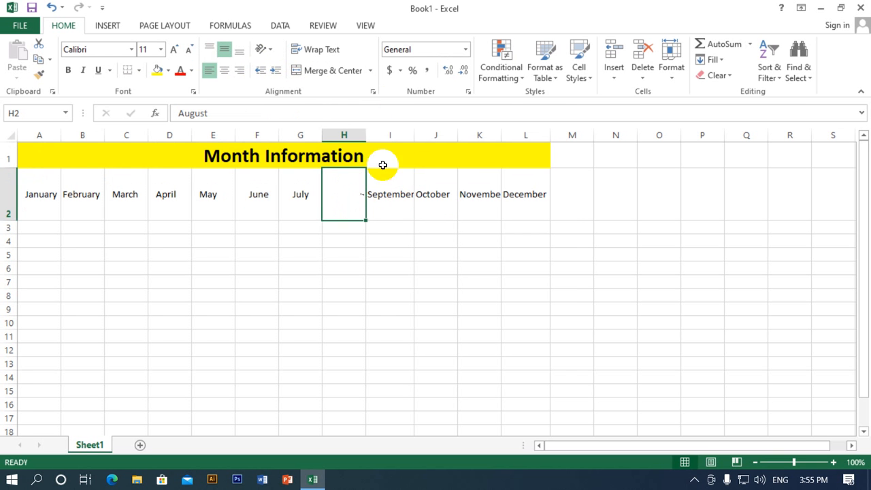
pyautogui.click(372, 92)
pyautogui.click(373, 149)
pyautogui.click(372, 149)
pyautogui.click(372, 148)
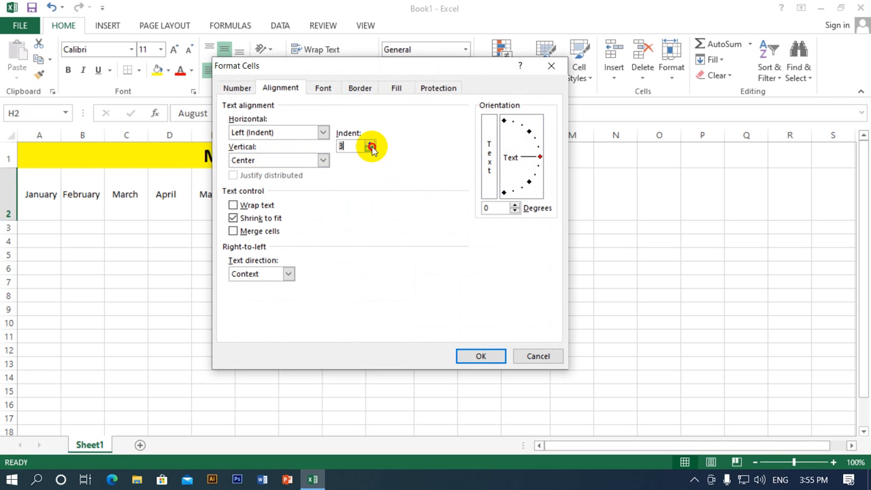
pyautogui.click(479, 355)
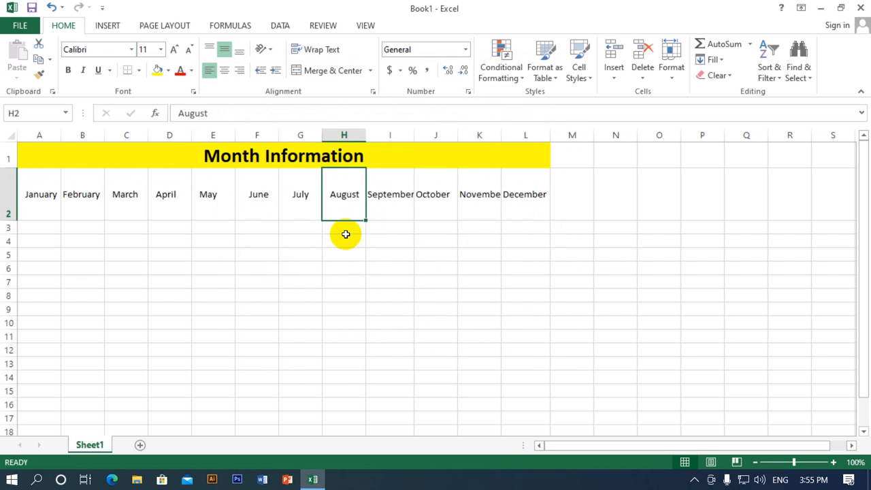
# Step: Examine how the month names from August to December fit within their cells
pyautogui.click(389, 205)
pyautogui.click(355, 210)
pyautogui.click(392, 214)
pyautogui.click(358, 214)
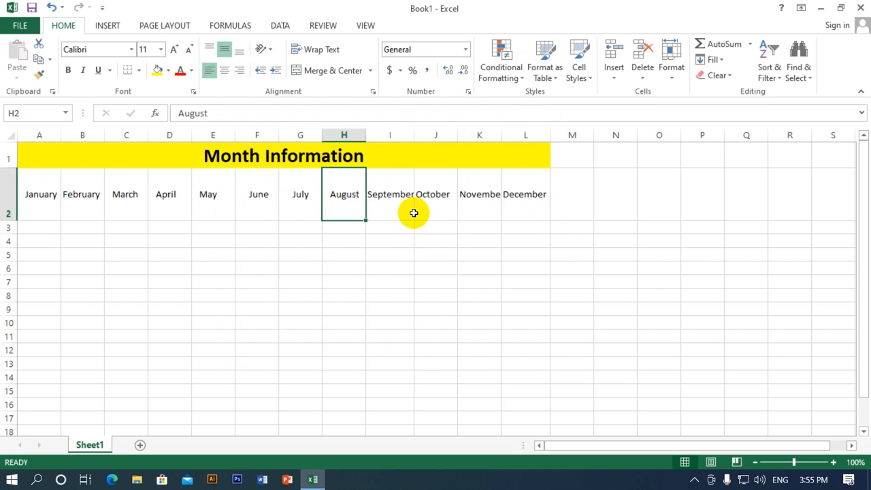
pyautogui.click(409, 213)
pyautogui.click(352, 206)
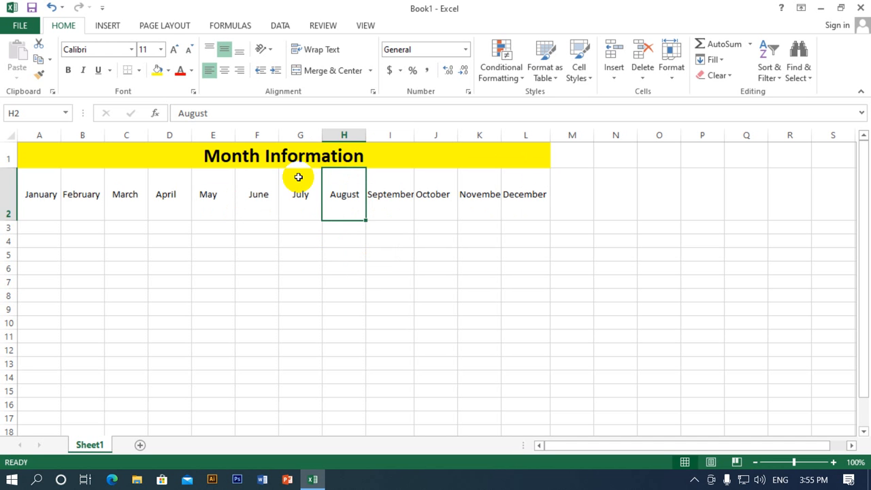
pyautogui.click(395, 197)
pyautogui.click(438, 202)
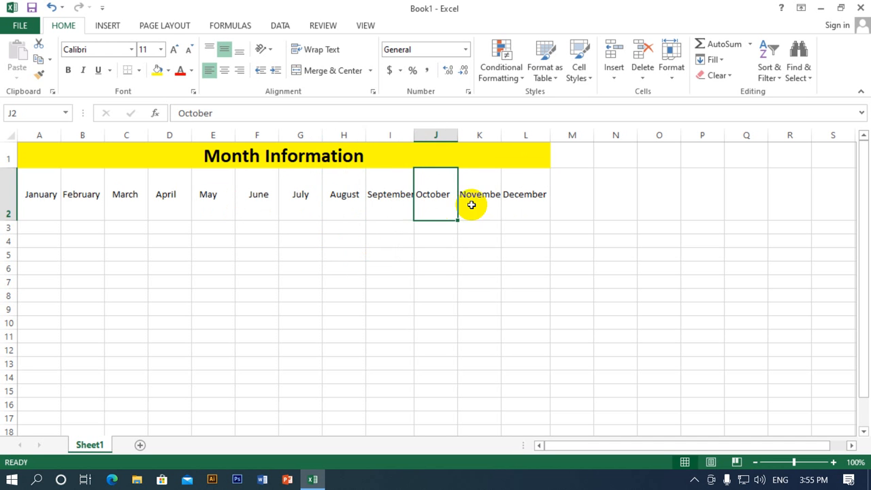
pyautogui.click(472, 205)
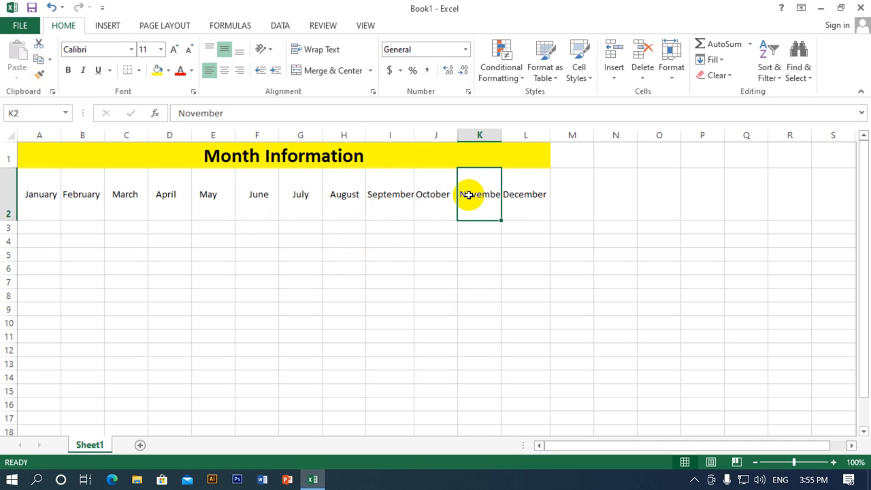
pyautogui.click(535, 204)
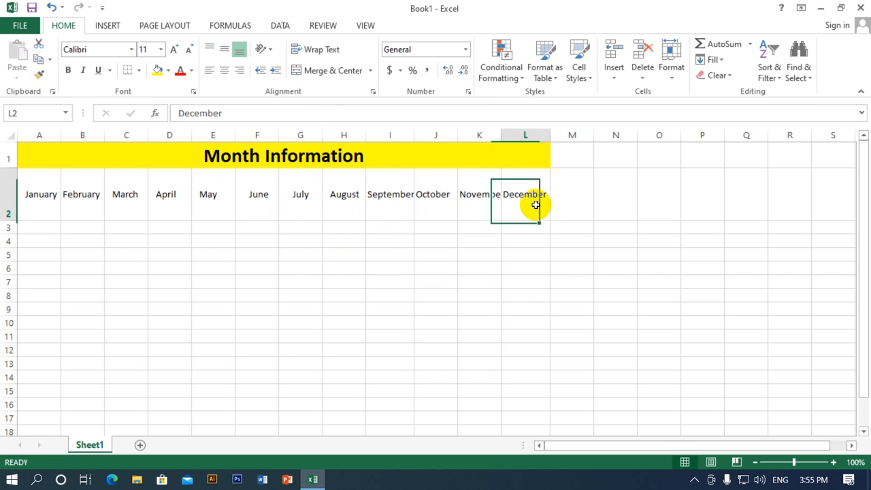
pyautogui.click(427, 194)
pyautogui.click(350, 194)
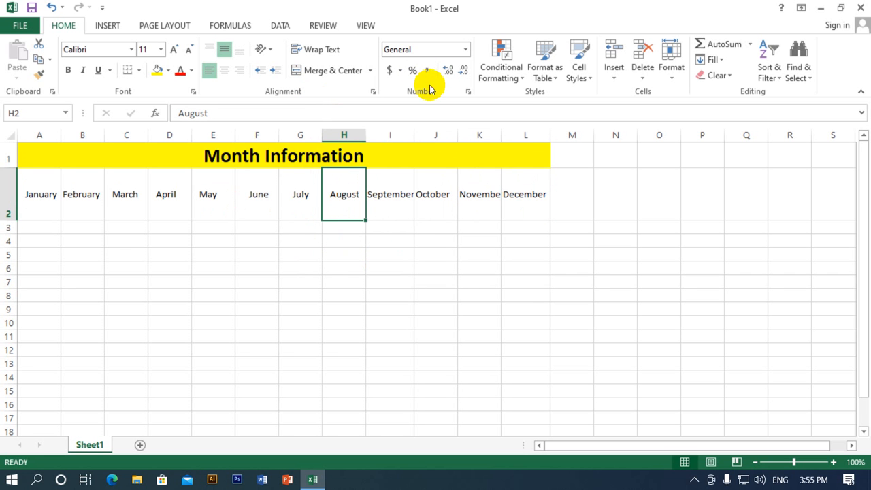
# Step: Enter the values 10, 20, 30, 40 and 50 down cells A3 to A7 under January
pyautogui.click(48, 230)
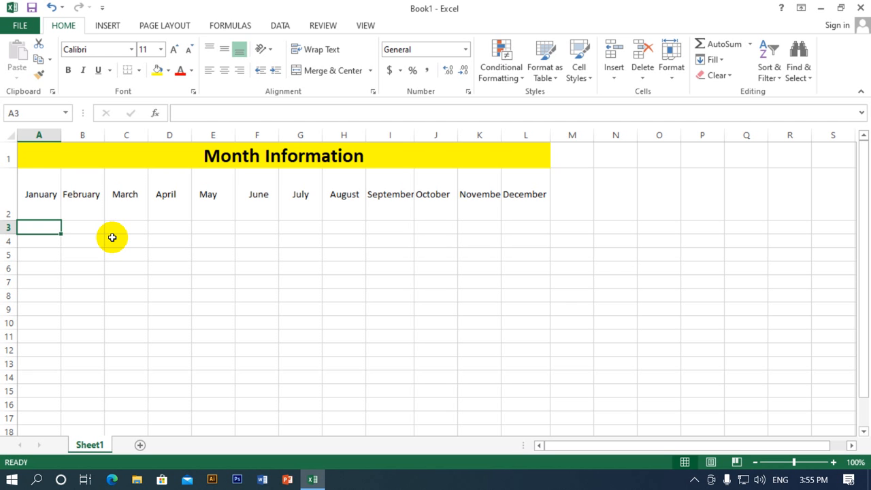
pyautogui.write('10')
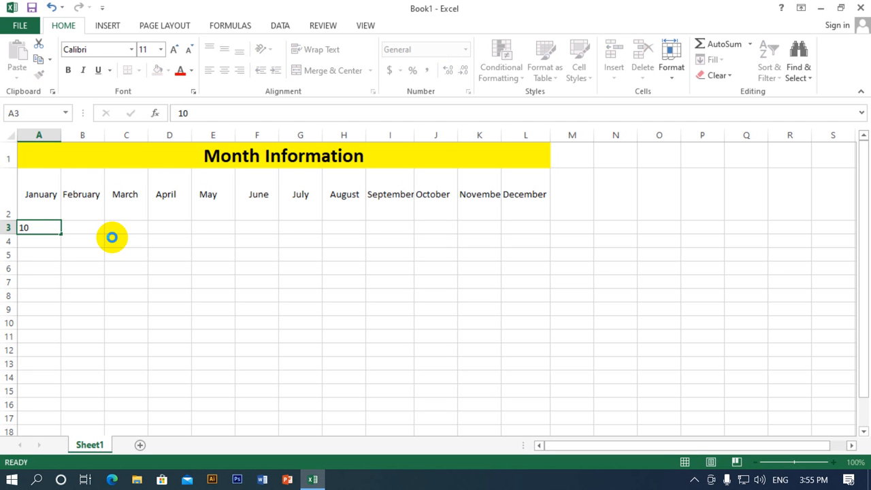
pyautogui.press('Return')
pyautogui.write('20')
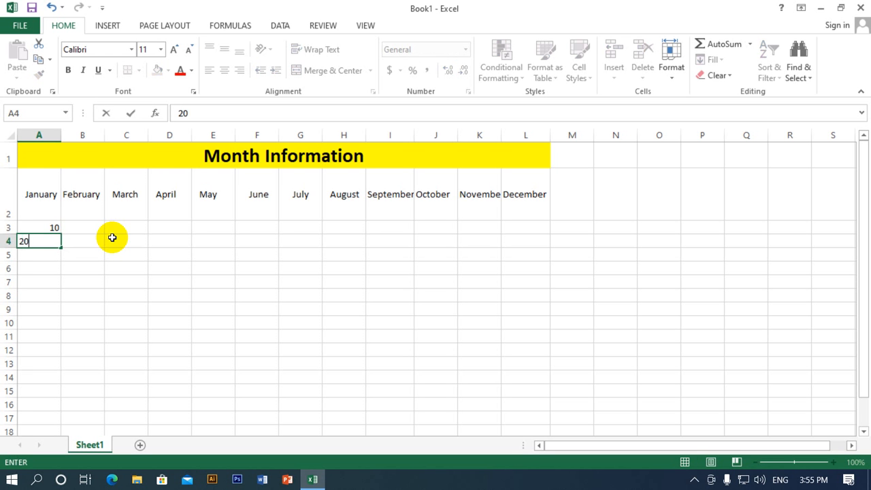
pyautogui.press('Return')
pyautogui.write('30')
pyautogui.press('Return')
pyautogui.write('40')
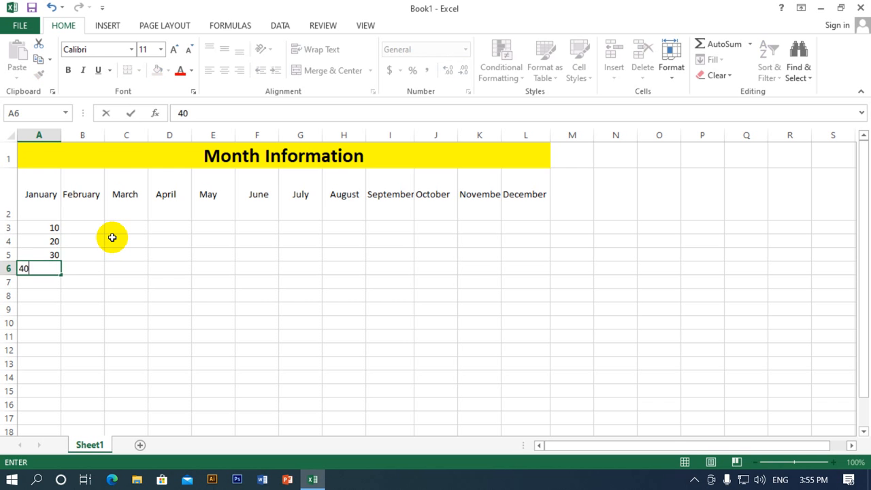
pyautogui.press('Return')
pyautogui.write('50')
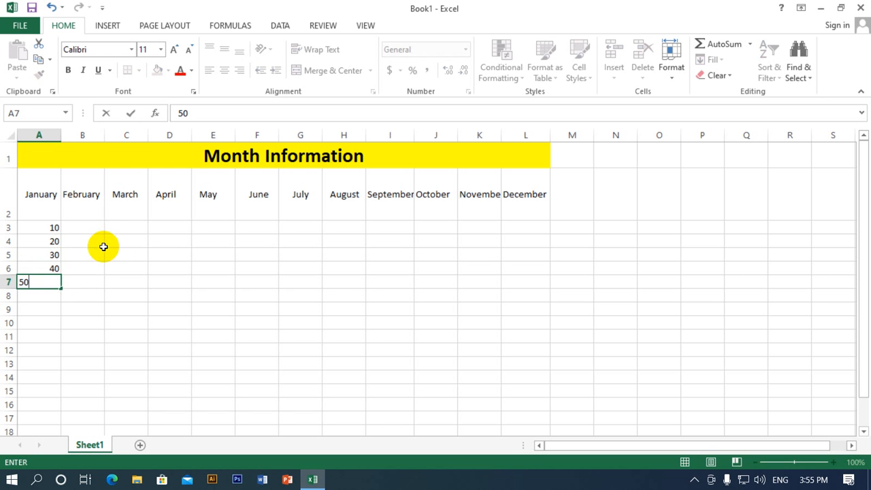
pyautogui.click(99, 250)
# Step: Try the English (United States) dollar accounting format on cells A3:A7 and undo it
pyautogui.moveTo(52, 232); pyautogui.dragTo(47, 282)
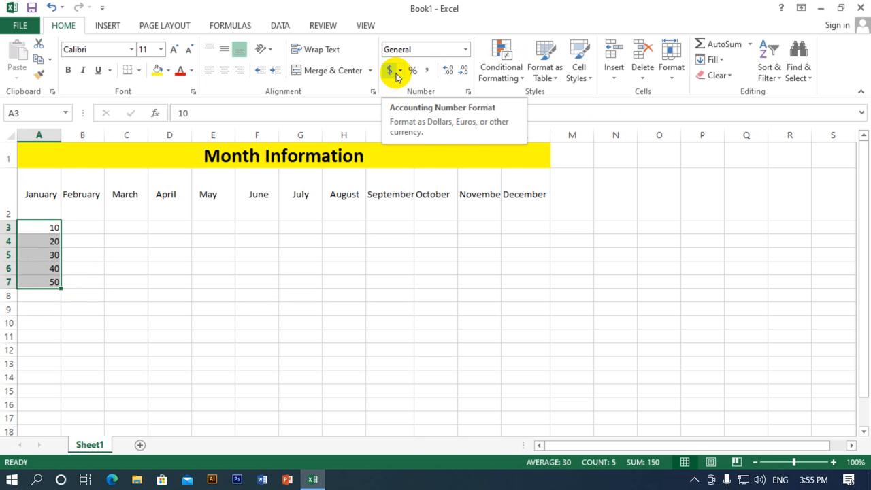
pyautogui.click(399, 71)
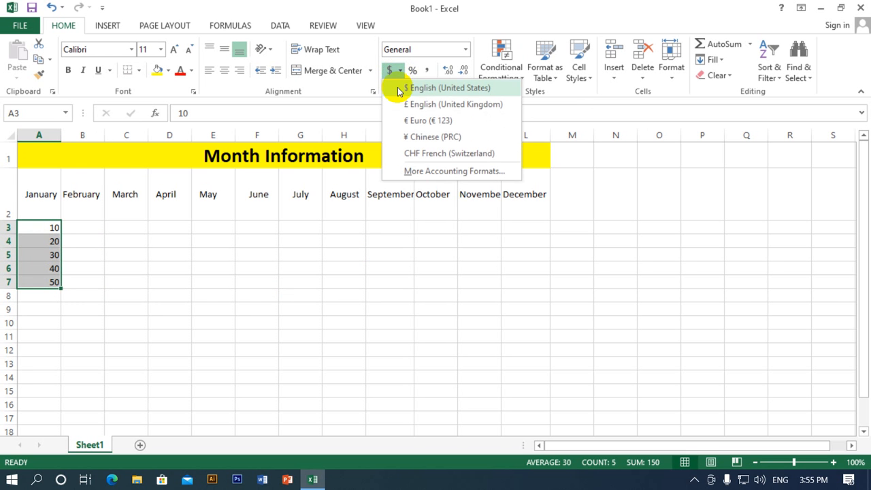
pyautogui.click(398, 90)
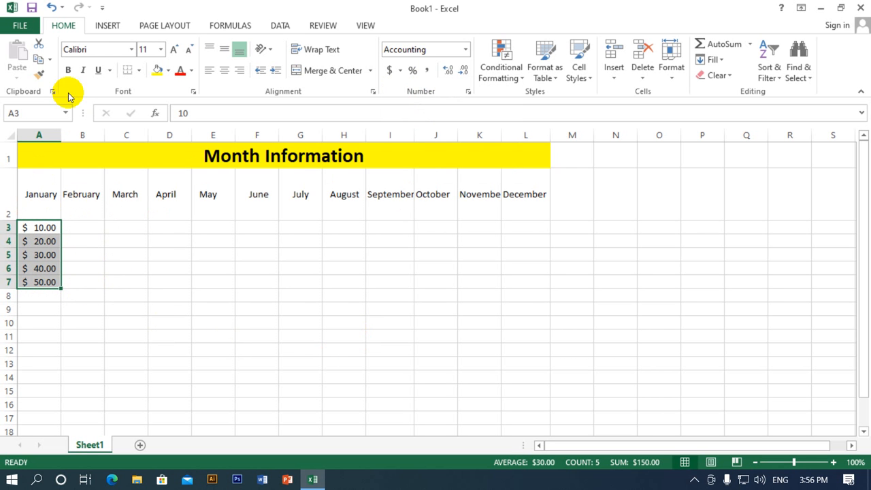
pyautogui.click(51, 7)
pyautogui.click(139, 310)
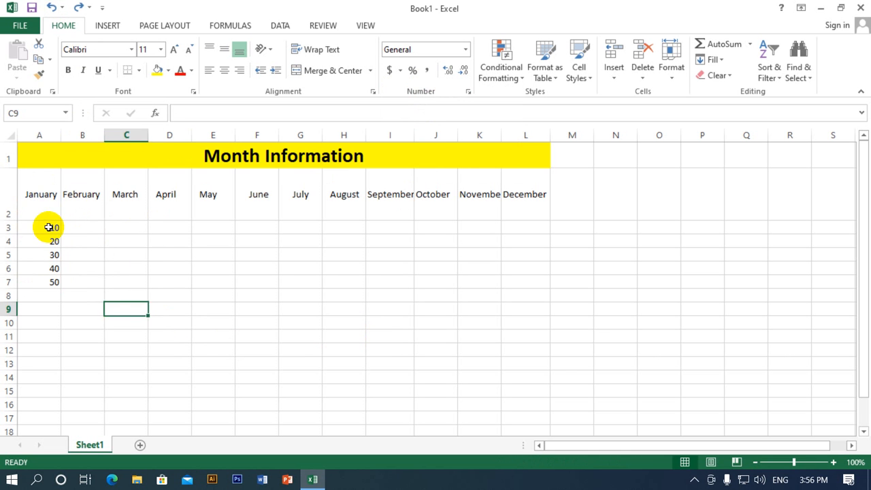
# Step: Check the available accounting currencies for cells A3:A7 and apply the default dollar accounting format
pyautogui.moveTo(52, 225); pyautogui.dragTo(49, 286)
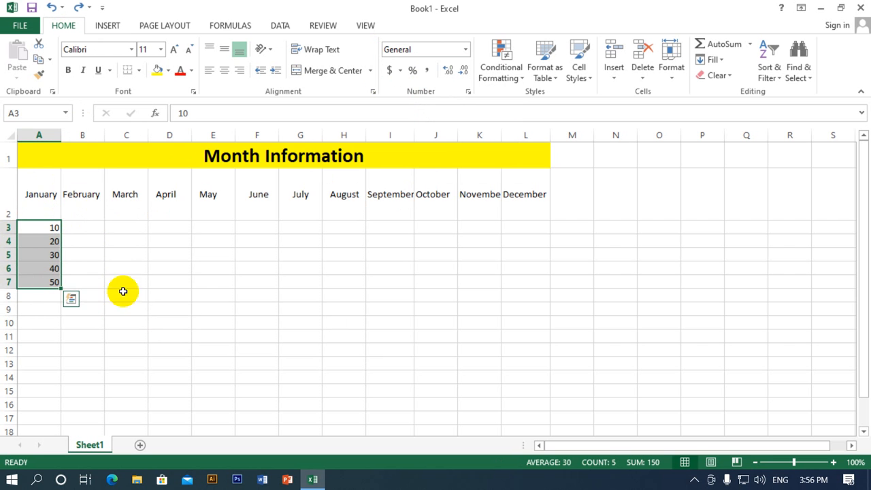
pyautogui.click(401, 71)
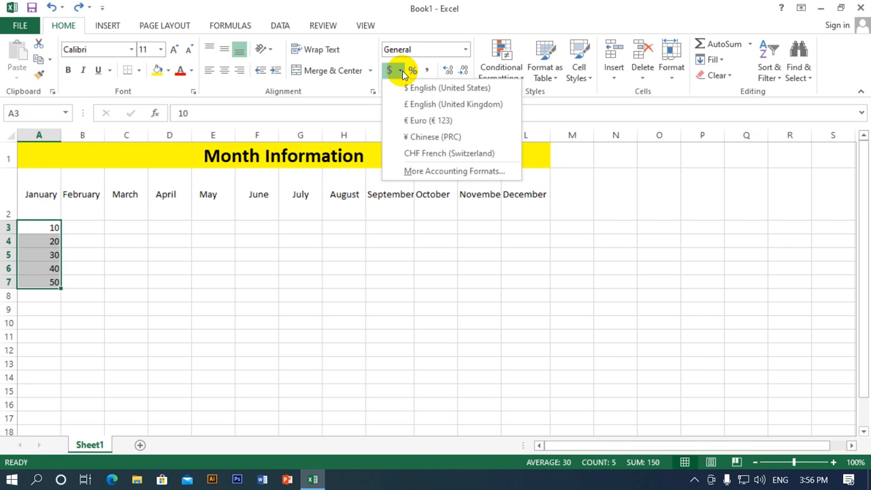
pyautogui.click(367, 106)
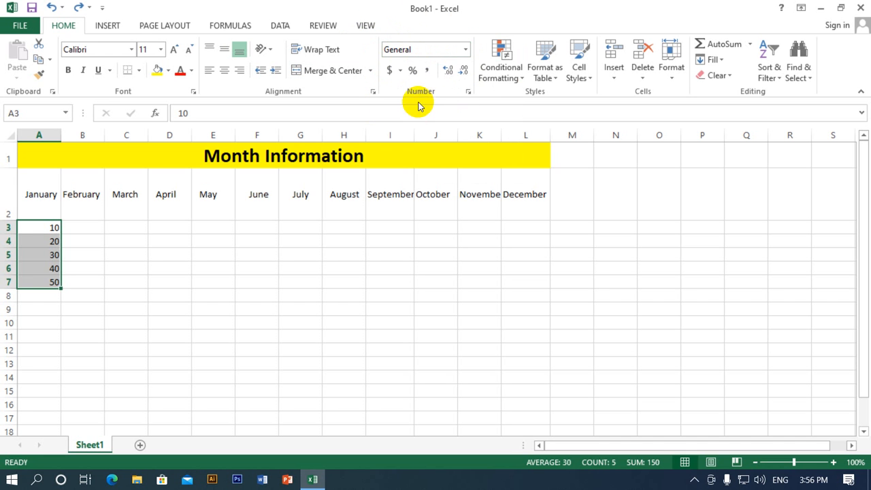
pyautogui.click(390, 72)
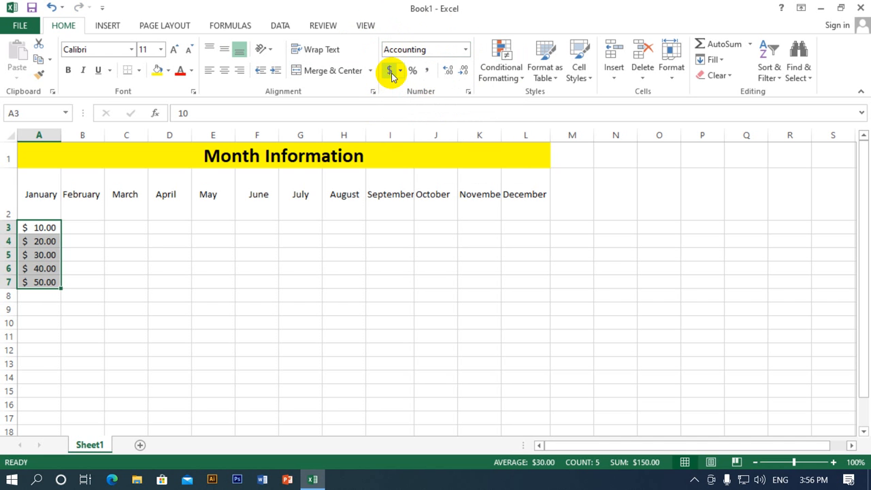
# Step: Switch the accounting currency of cells A3:A7 to English (United Kingdom) pounds and on to Euro (€ 123)
pyautogui.click(400, 71)
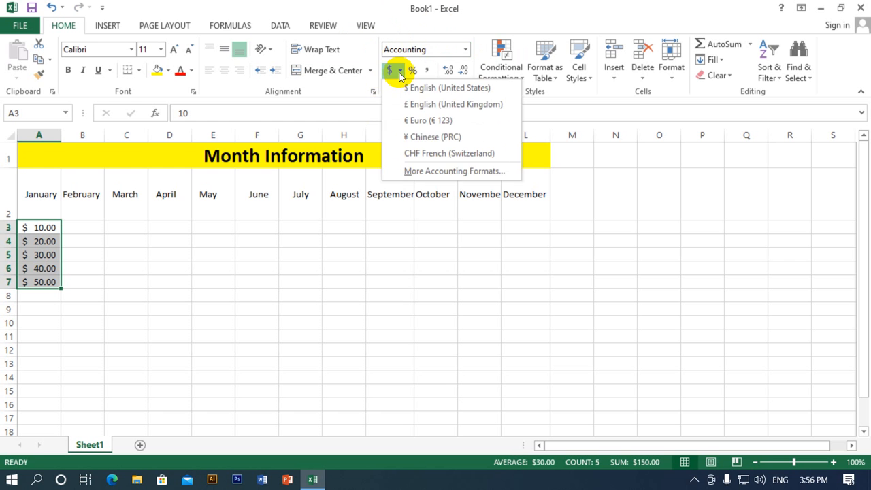
pyautogui.click(407, 104)
pyautogui.click(401, 75)
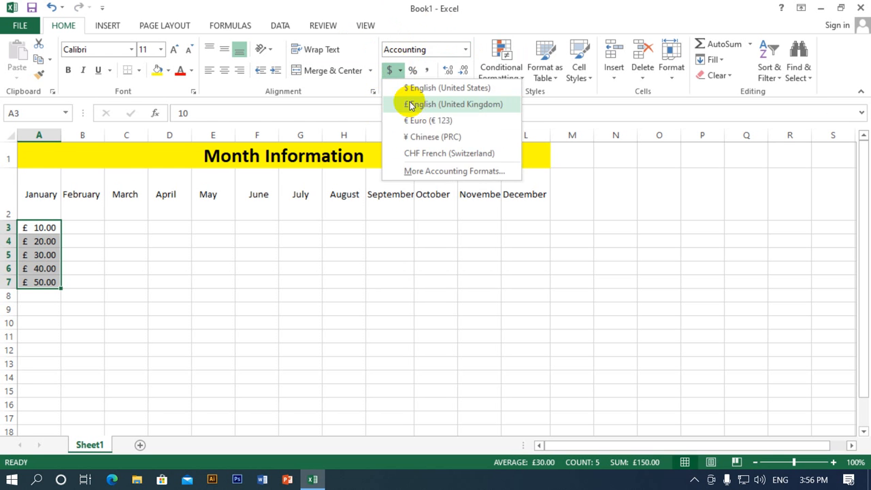
pyautogui.click(412, 119)
pyautogui.click(400, 71)
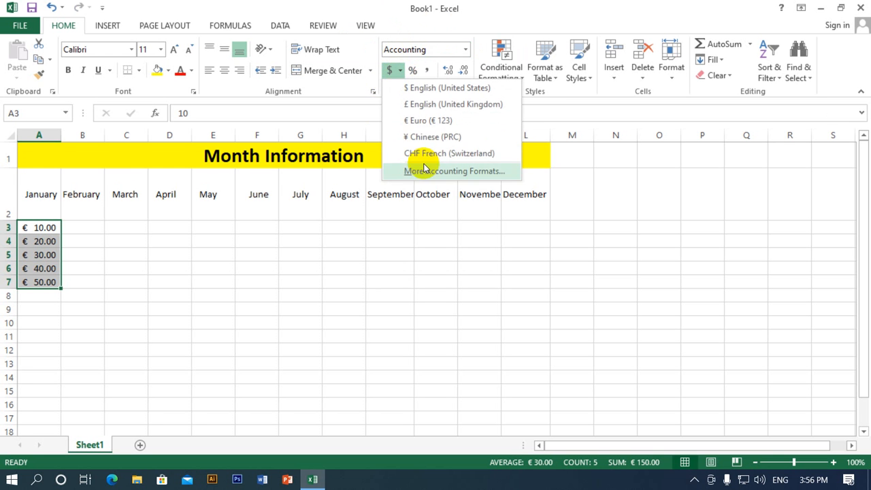
pyautogui.click(400, 71)
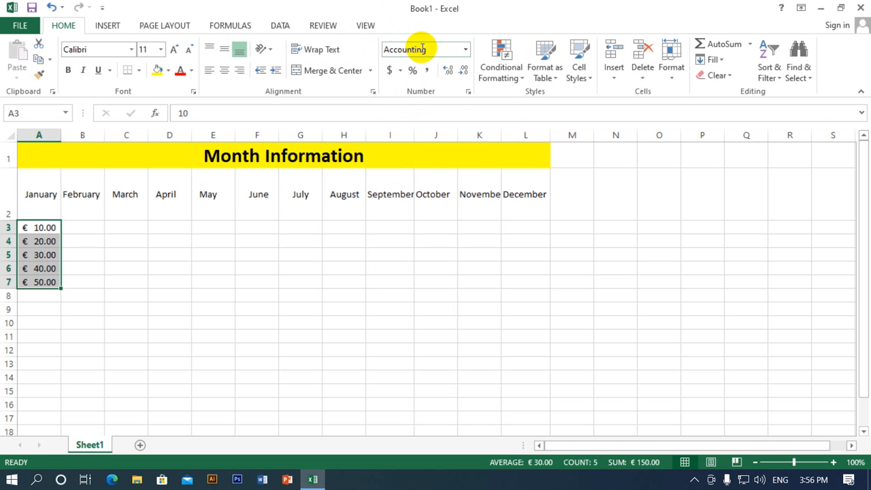
# Step: Review the available number formats and format the January values in A3:A7 as Time
pyautogui.click(466, 50)
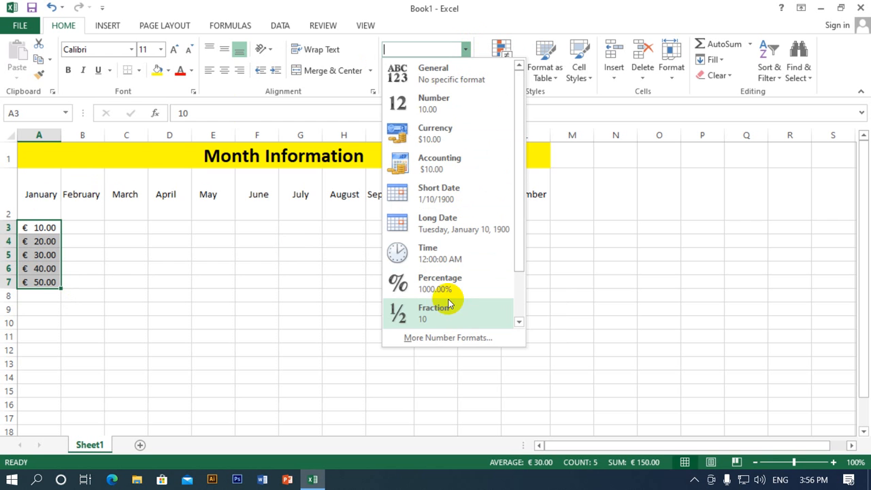
pyautogui.scroll(-1, 460, 242)
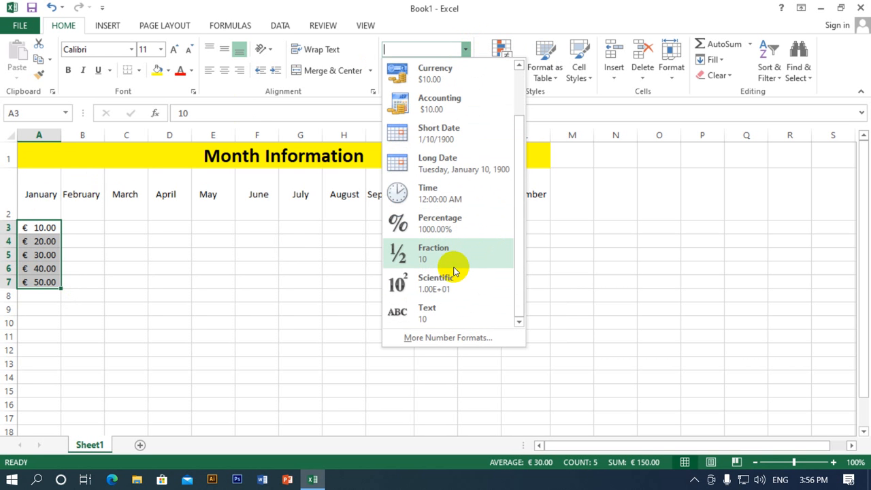
pyautogui.scroll(1, 455, 267)
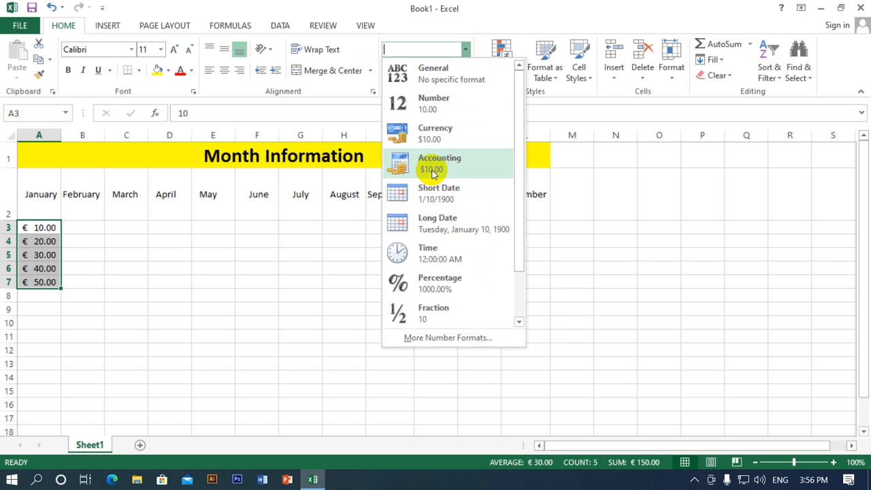
pyautogui.click(457, 254)
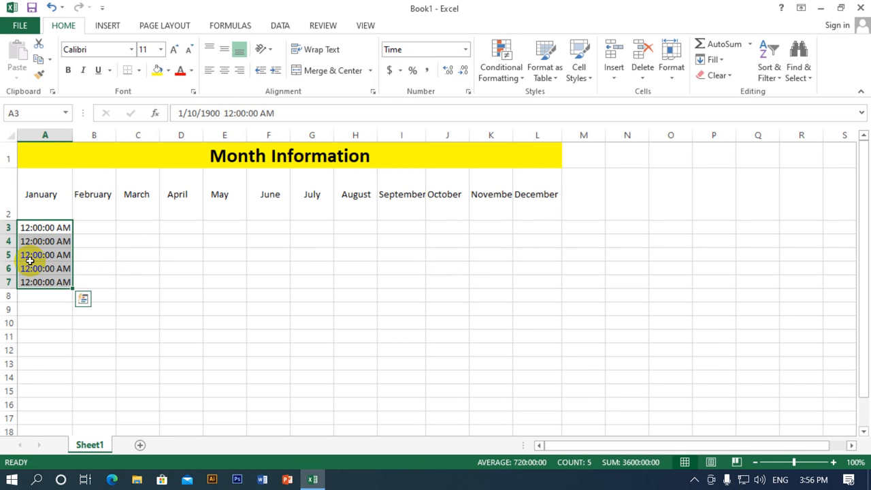
# Step: Inspect the stored values behind the January times in A3 and A5, and widen column A to roughly two and a half times its width
pyautogui.click(48, 232)
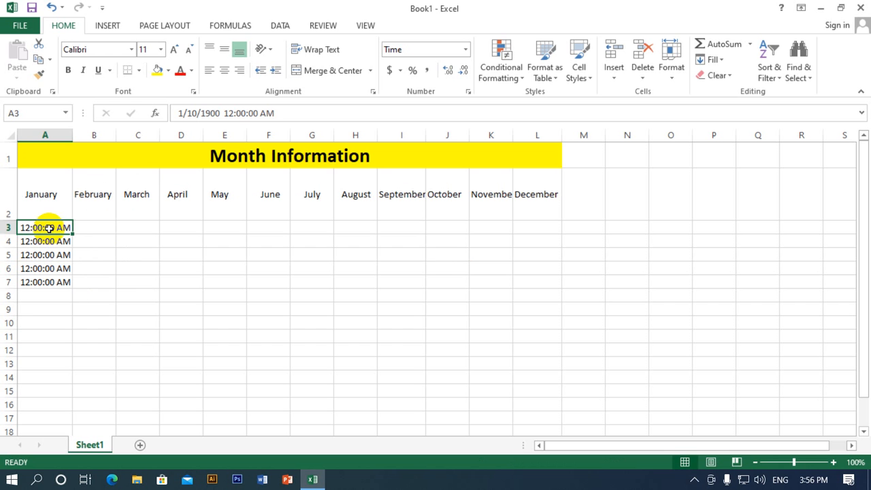
pyautogui.doubleClick(32, 228)
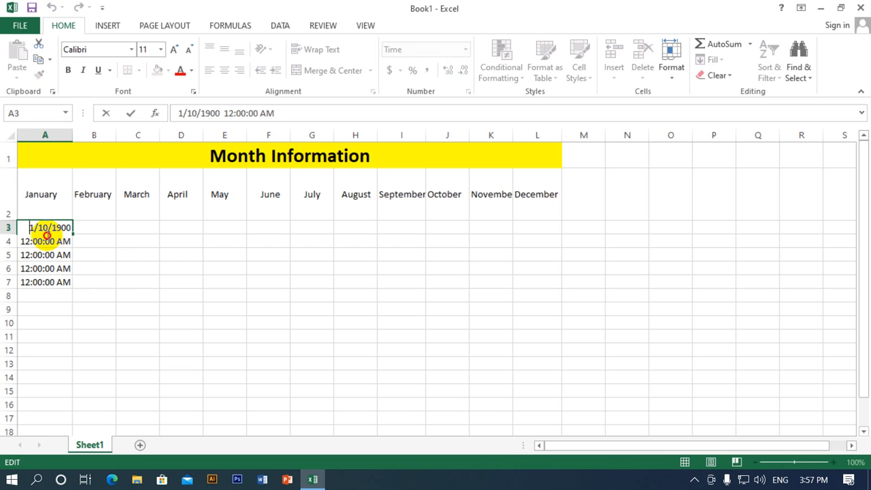
pyautogui.click(45, 242)
pyautogui.doubleClick(46, 253)
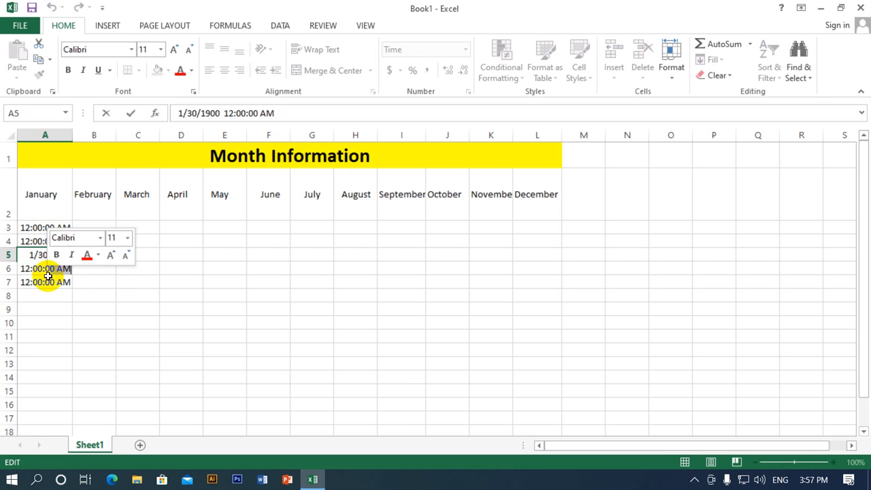
pyautogui.click(130, 281)
pyautogui.moveTo(72, 135); pyautogui.dragTo(151, 133)
# Step: Format the first January value in A3 as Long Date and compare it with the time in A4
pyautogui.click(106, 224)
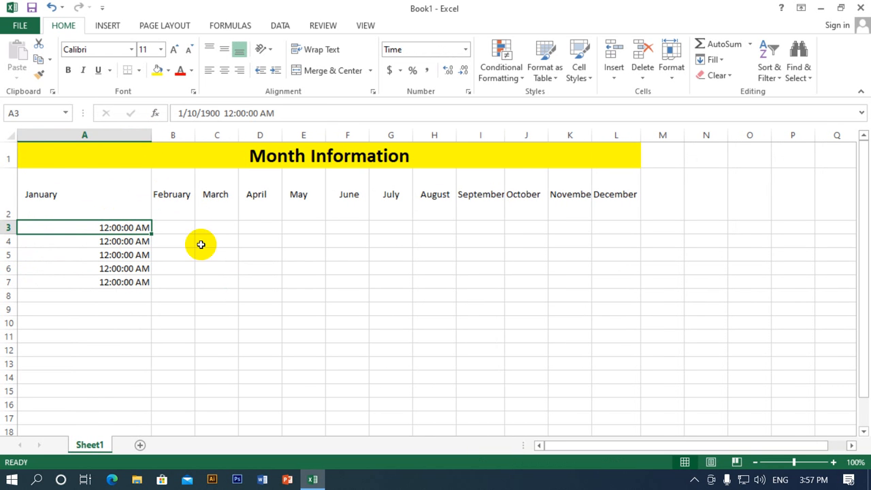
pyautogui.click(465, 49)
pyautogui.click(457, 215)
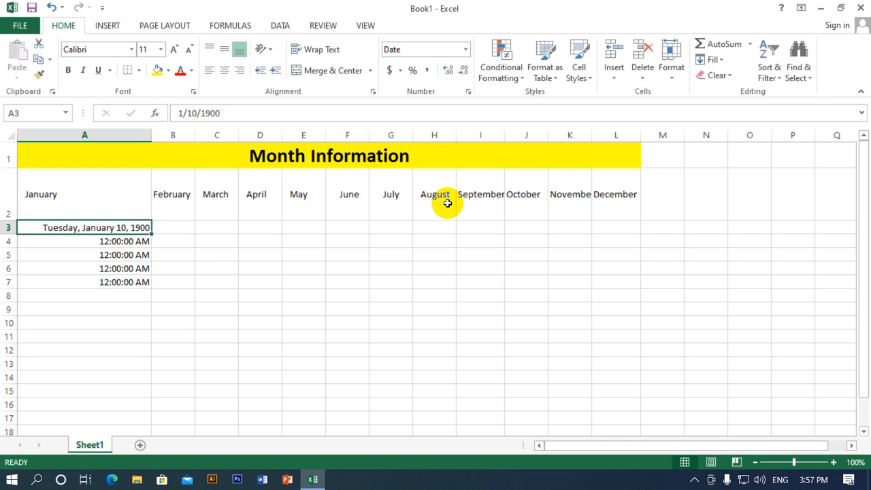
pyautogui.click(188, 239)
pyautogui.click(126, 241)
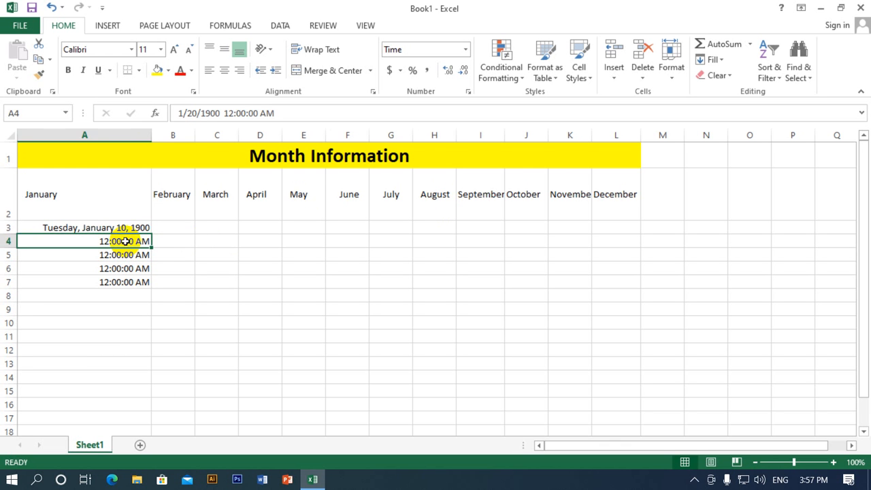
pyautogui.click(172, 237)
# Step: Change the number format of the first January value in A3 to Percentage
pyautogui.click(123, 227)
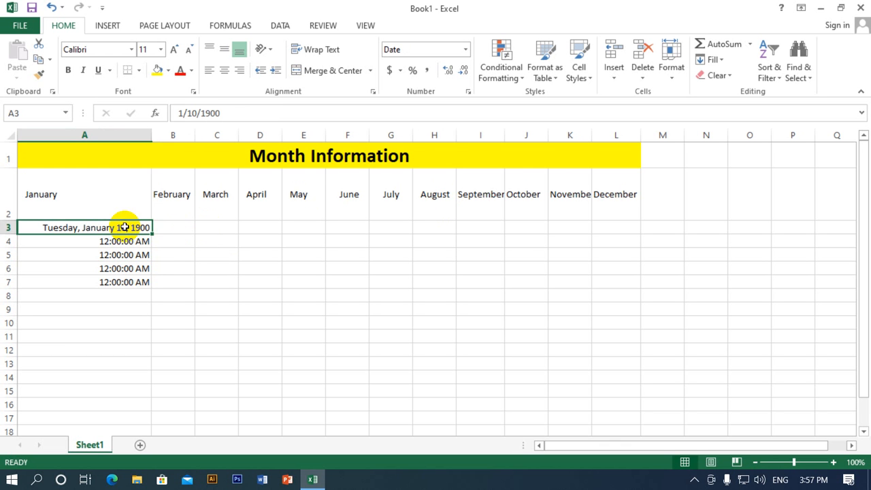
pyautogui.click(465, 49)
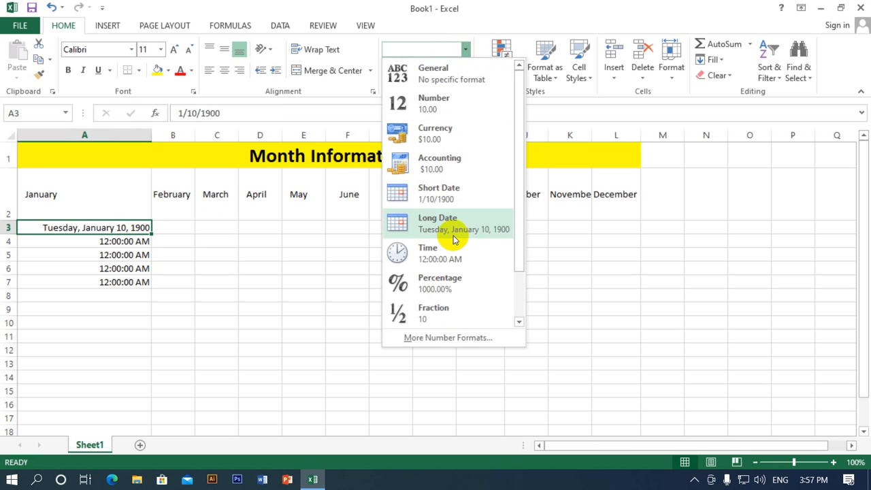
pyautogui.scroll(-2, 454, 240)
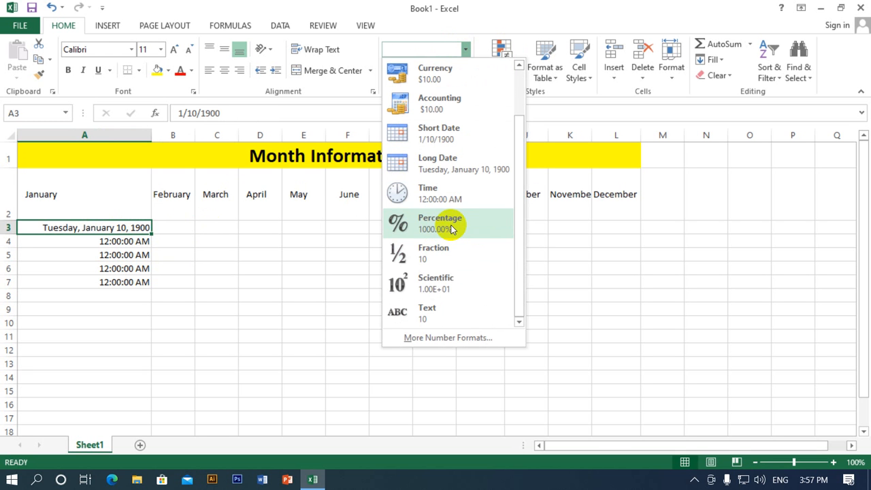
pyautogui.click(452, 227)
pyautogui.click(148, 240)
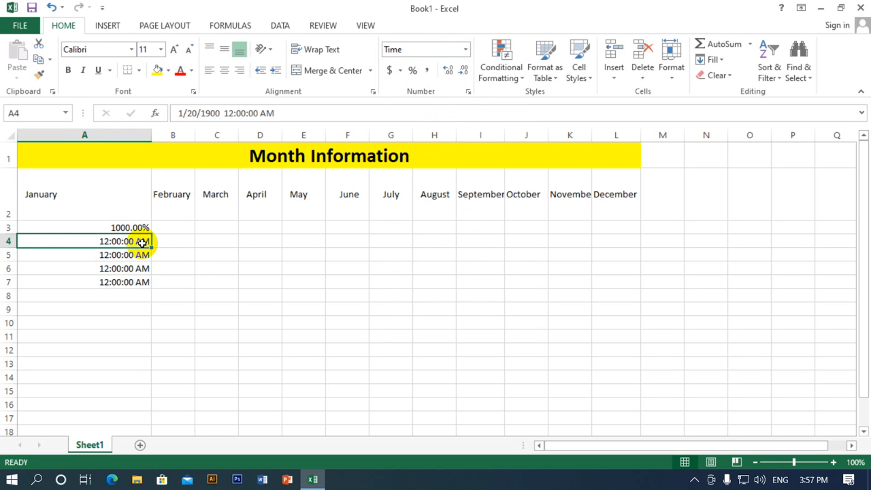
# Step: Enter 25 in cell C3 under March and 35 in cell B3 under February
pyautogui.moveTo(230, 227); pyautogui.dragTo(232, 300)
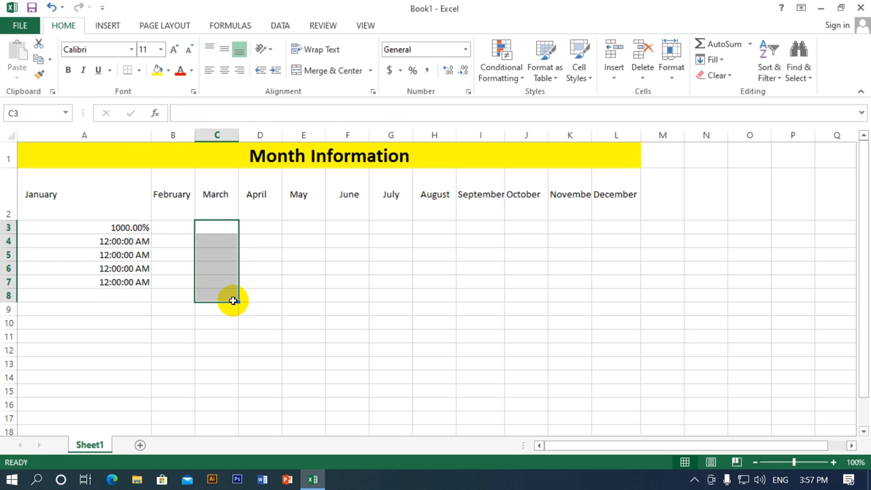
pyautogui.press('Up')
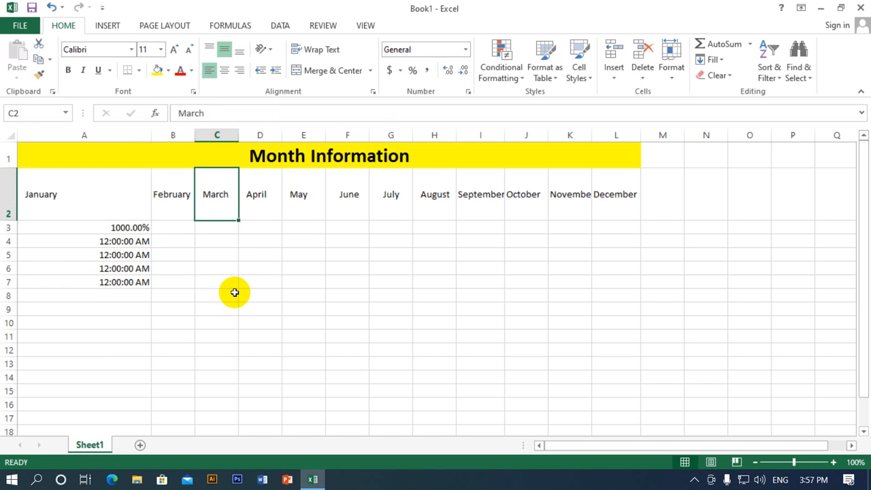
pyautogui.press('Down')
pyautogui.write('25')
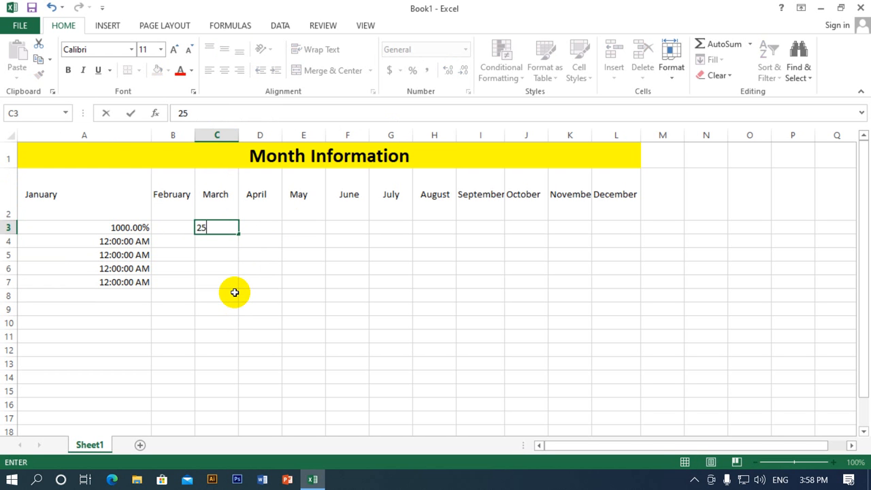
pyautogui.press('Left')
pyautogui.write('35')
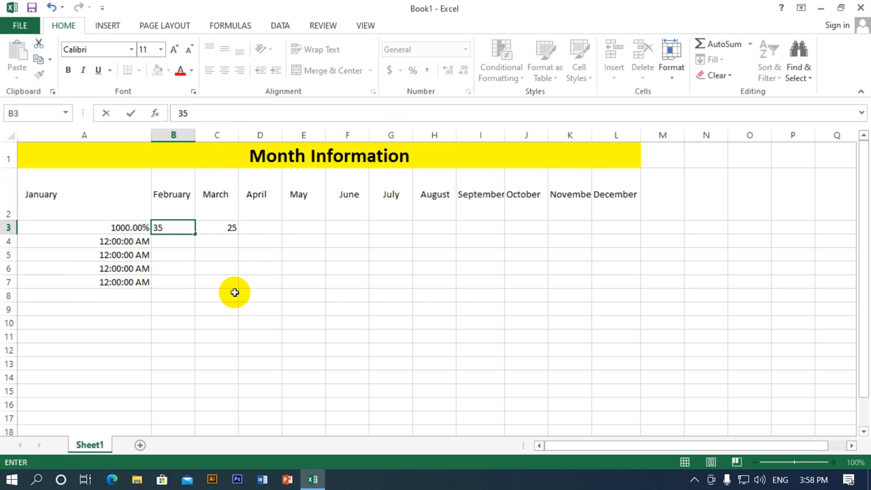
pyautogui.press('Right')
pyautogui.press('Down')
pyautogui.press('Up')
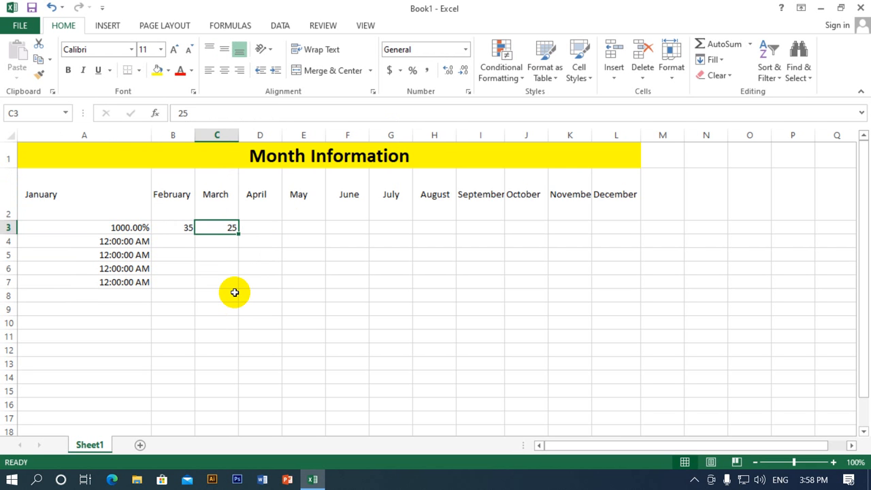
# Step: Move the value 35 from B3 to C4, below the first March value
pyautogui.press('Left')
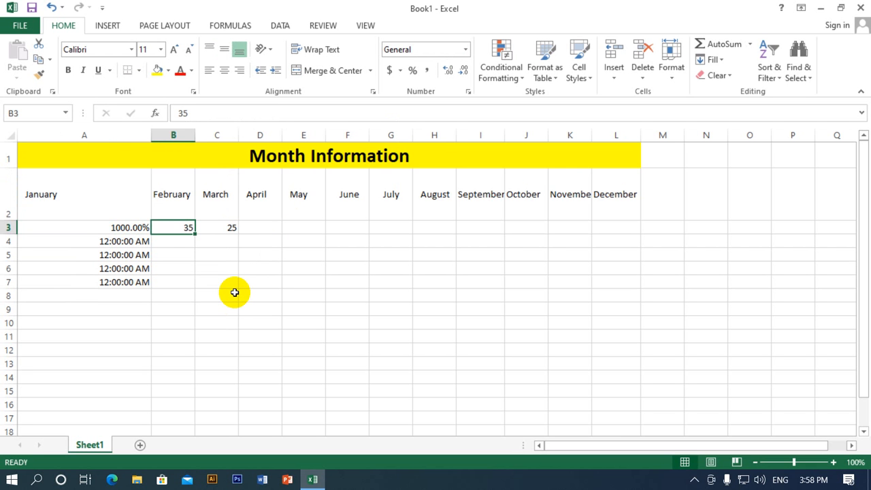
pyautogui.hotkey('ctrl', 'c')
pyautogui.press('Right')
pyautogui.press('Down')
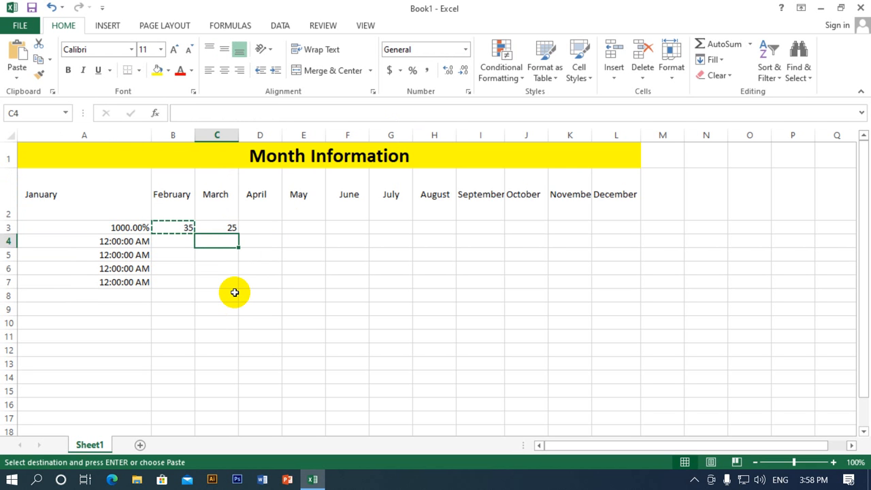
pyautogui.press('Escape')
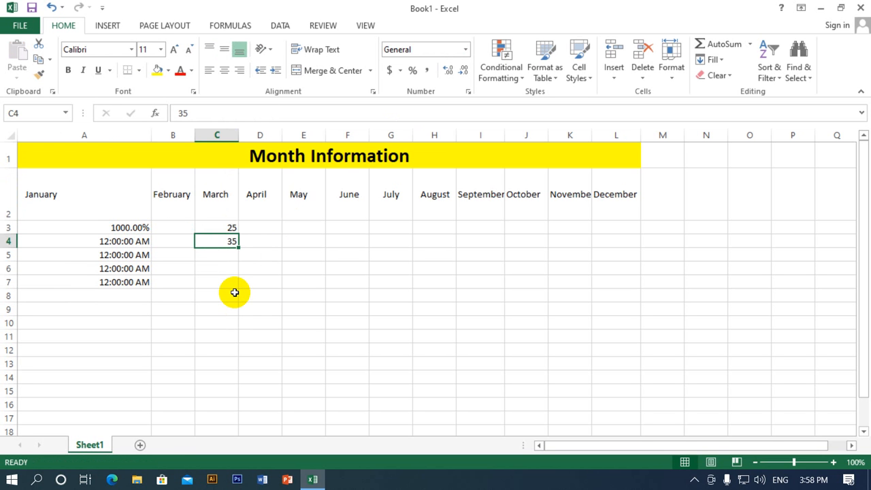
# Step: Extend the number series from C3:C4 down the March column to C8 with the fill handle
pyautogui.click(219, 230)
pyautogui.click(248, 239)
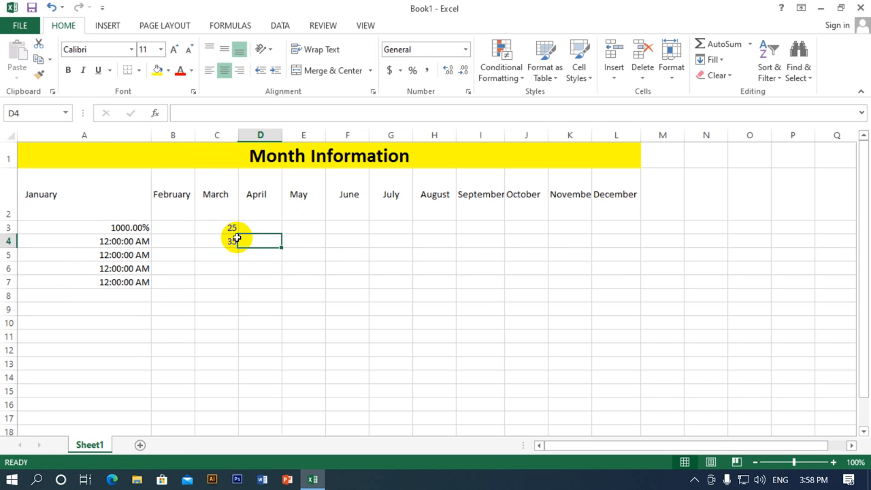
pyautogui.click(227, 232)
pyautogui.click(230, 239)
pyautogui.click(229, 229)
pyautogui.moveTo(238, 233); pyautogui.dragTo(236, 300)
pyautogui.click(265, 243)
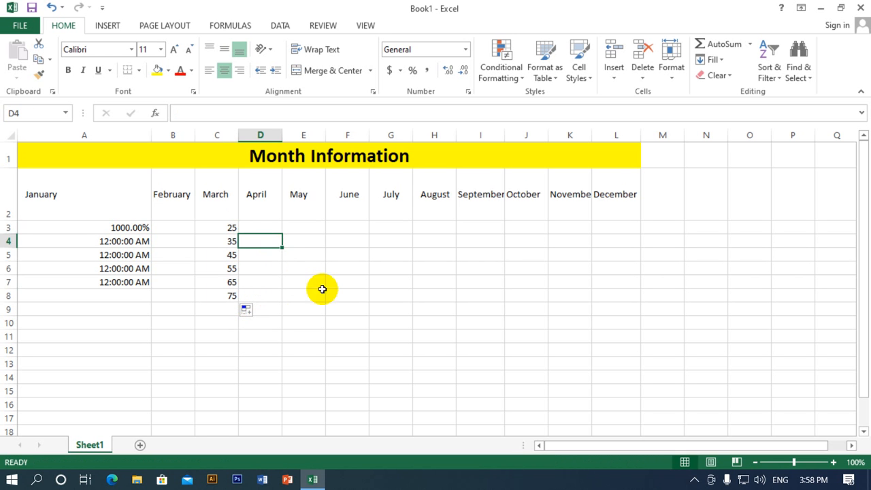
# Step: Format the March values in C3:C8 as Fraction and check how they are shown
pyautogui.moveTo(233, 227); pyautogui.dragTo(230, 293)
pyautogui.click(266, 249)
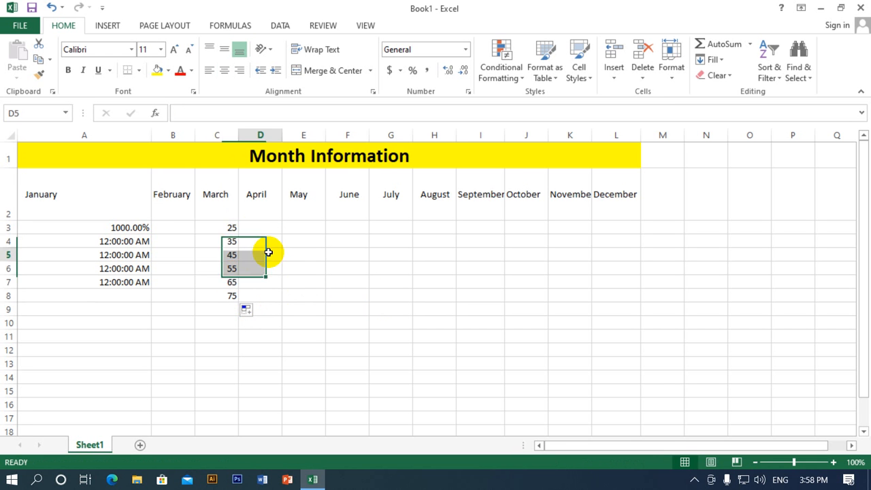
pyautogui.moveTo(233, 228); pyautogui.dragTo(230, 292)
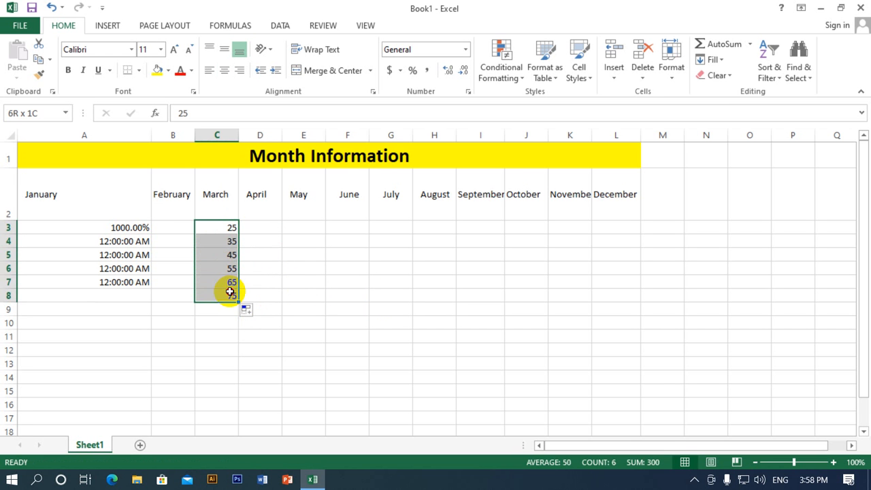
pyautogui.click(466, 49)
pyautogui.scroll(-1, 460, 225)
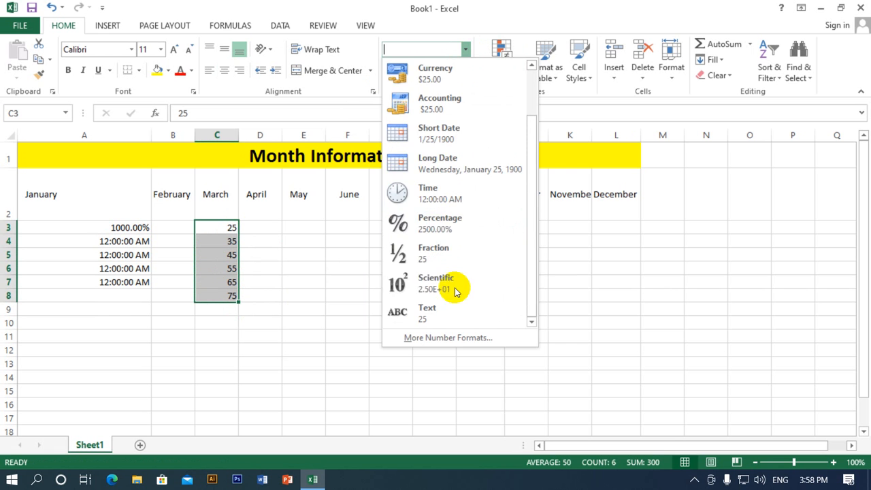
pyautogui.click(449, 249)
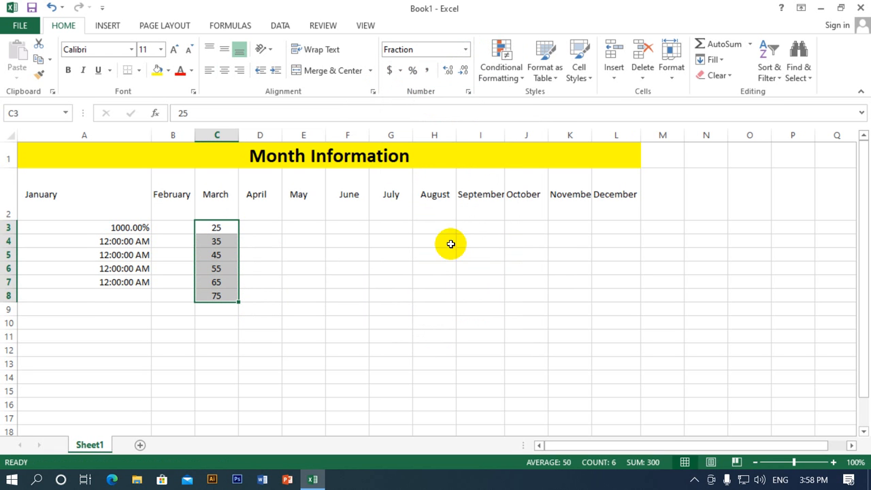
pyautogui.click(225, 229)
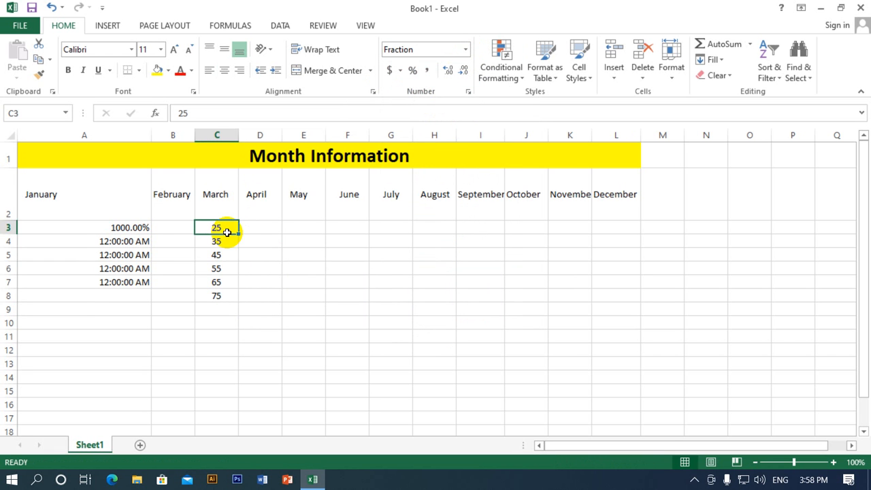
pyautogui.moveTo(235, 227); pyautogui.dragTo(219, 299)
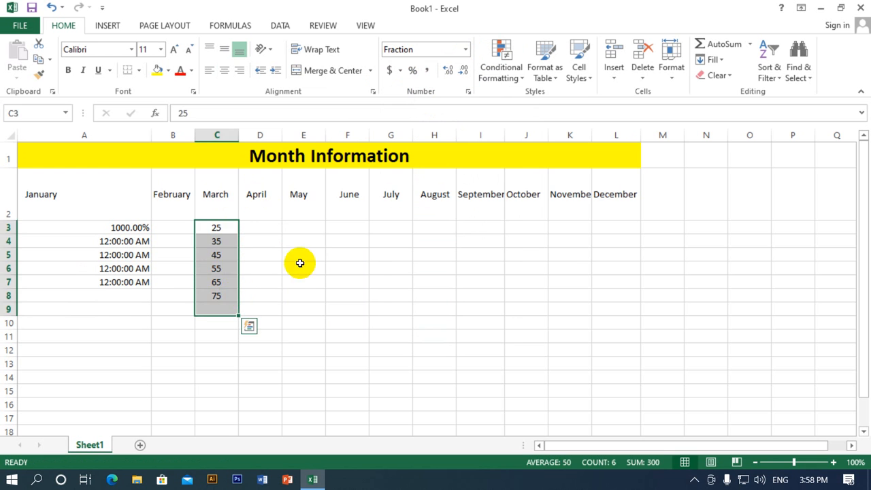
pyautogui.click(300, 265)
# Step: Replace the first March value in C3 with 252525
pyautogui.click(226, 229)
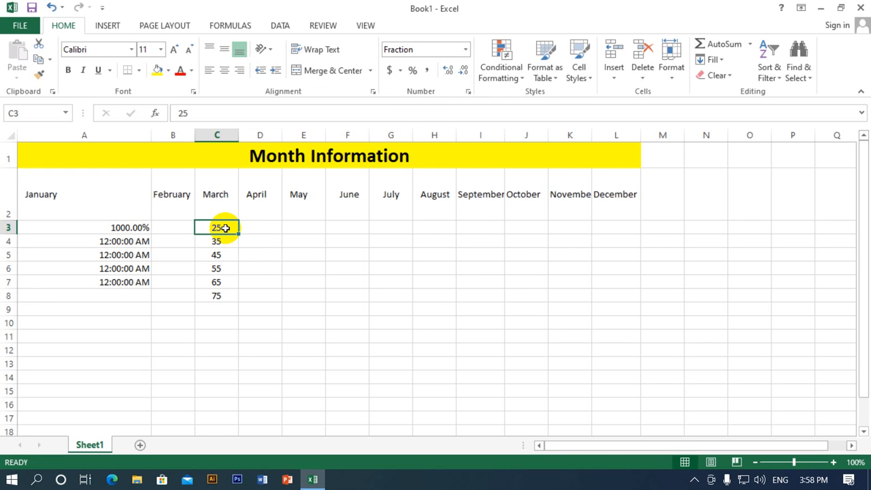
pyautogui.write('2525')
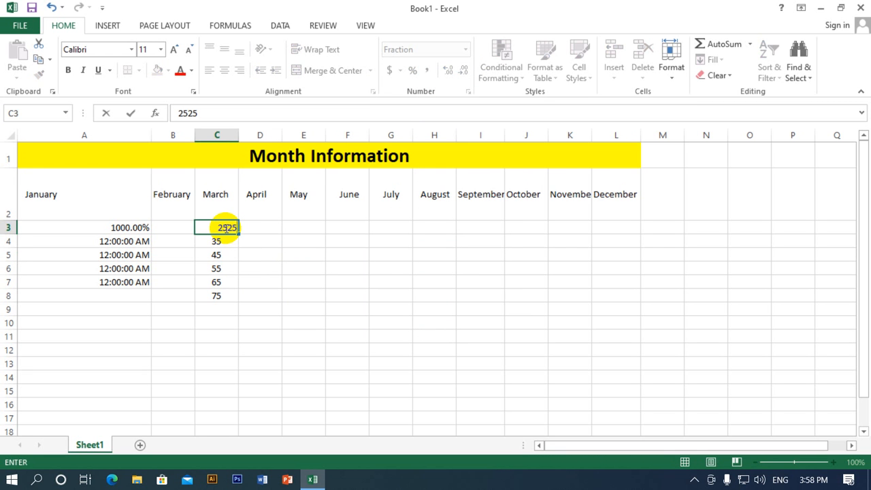
pyautogui.write('25')
pyautogui.hotkey('ctrl', 'Return')
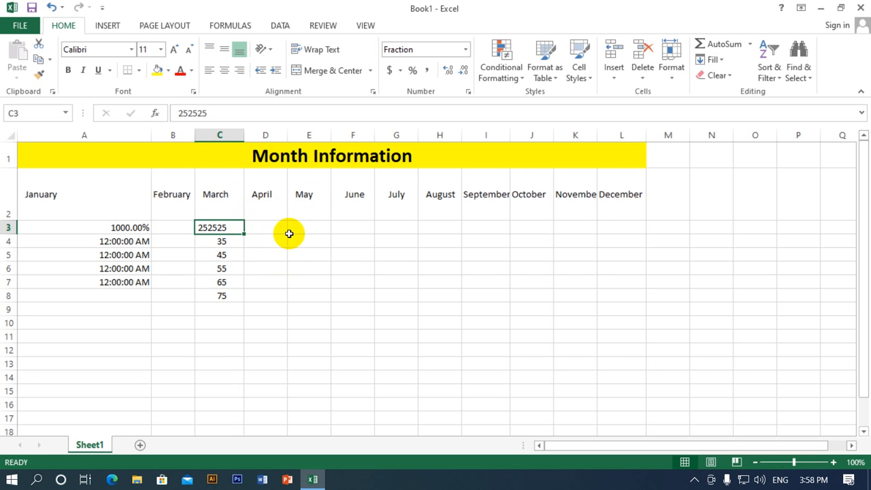
# Step: Review the available number formats for the March value in C3 and apply the Comma Style to it
pyautogui.click(466, 51)
pyautogui.scroll(-2, 470, 278)
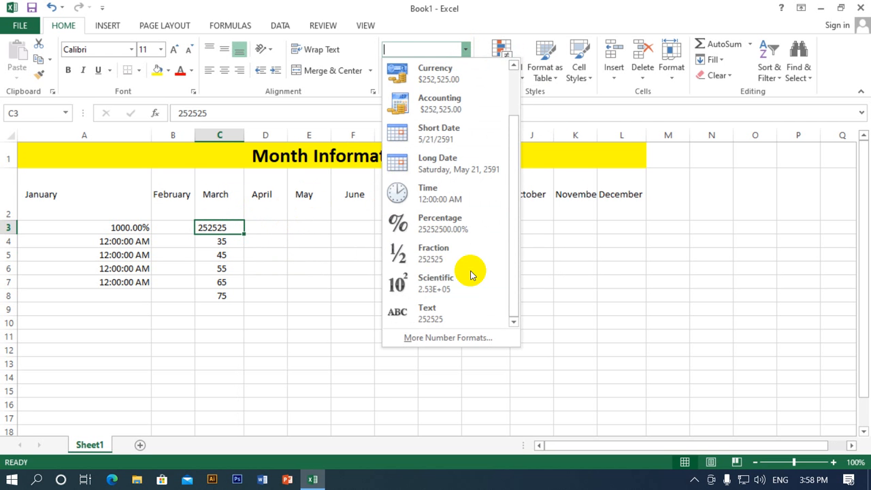
pyautogui.scroll(2, 467, 295)
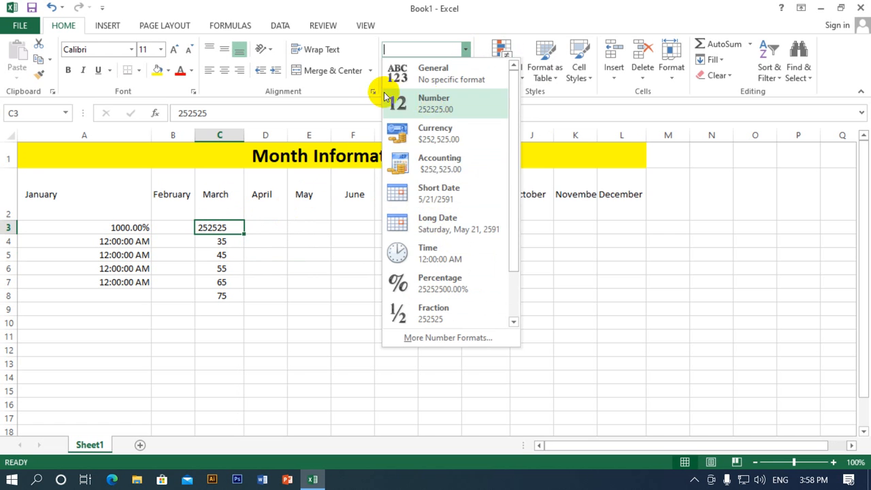
pyautogui.click(360, 87)
pyautogui.click(427, 71)
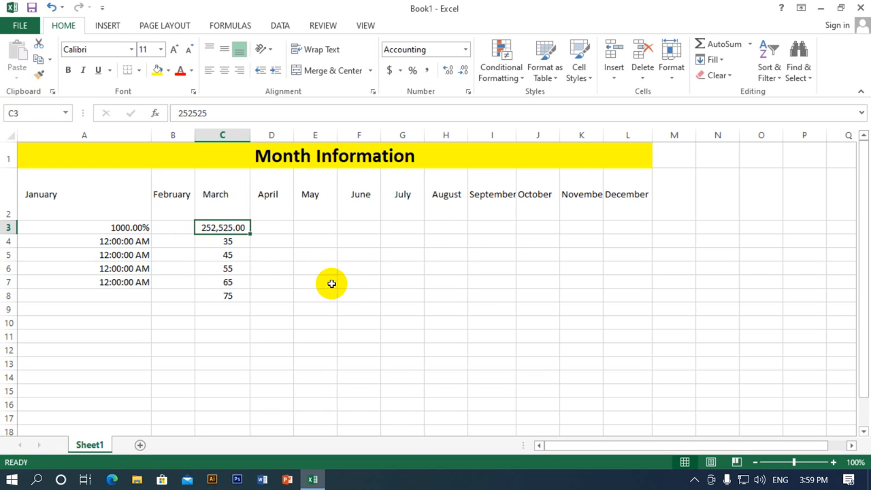
pyautogui.click(223, 253)
pyautogui.click(214, 240)
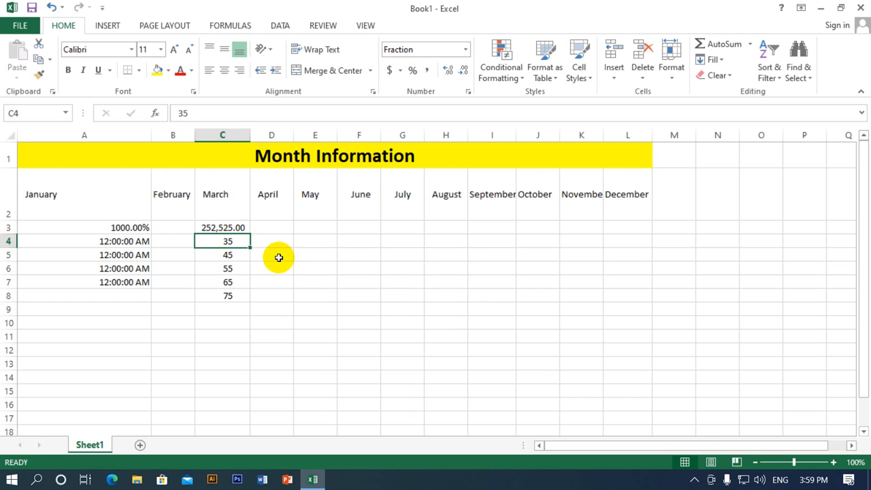
pyautogui.click(235, 253)
pyautogui.doubleClick(238, 242)
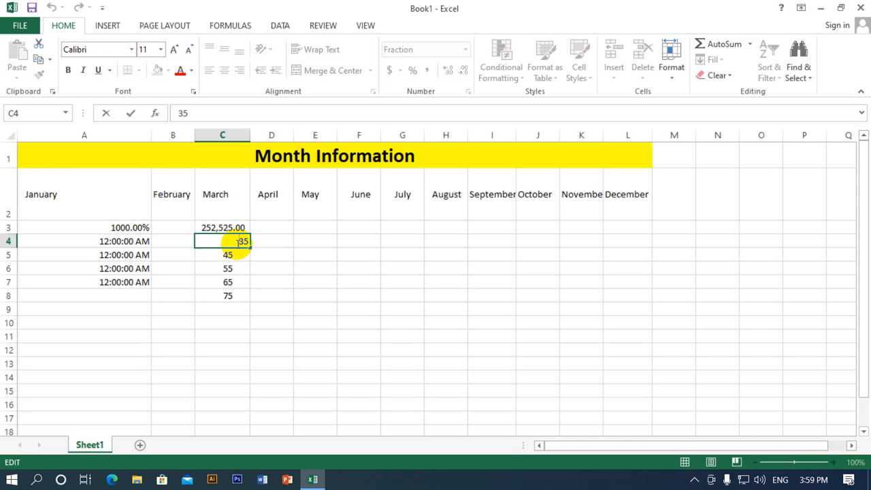
pyautogui.write('32541650')
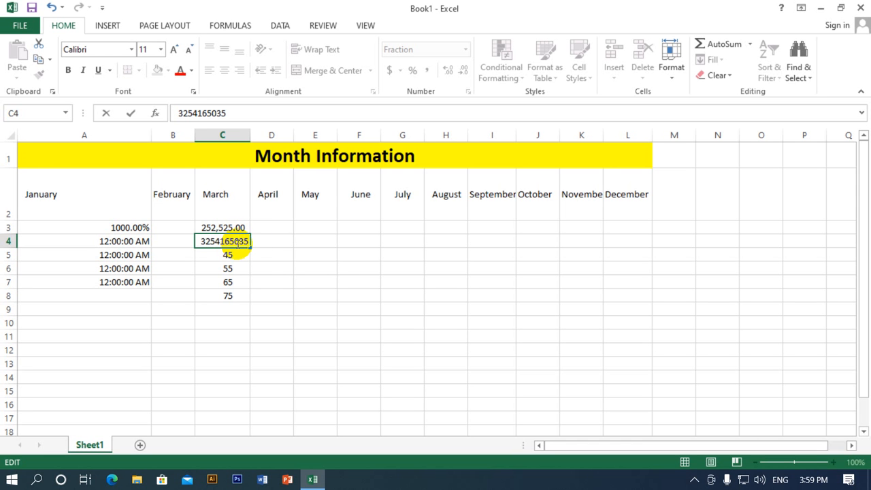
pyautogui.click(266, 250)
pyautogui.click(241, 245)
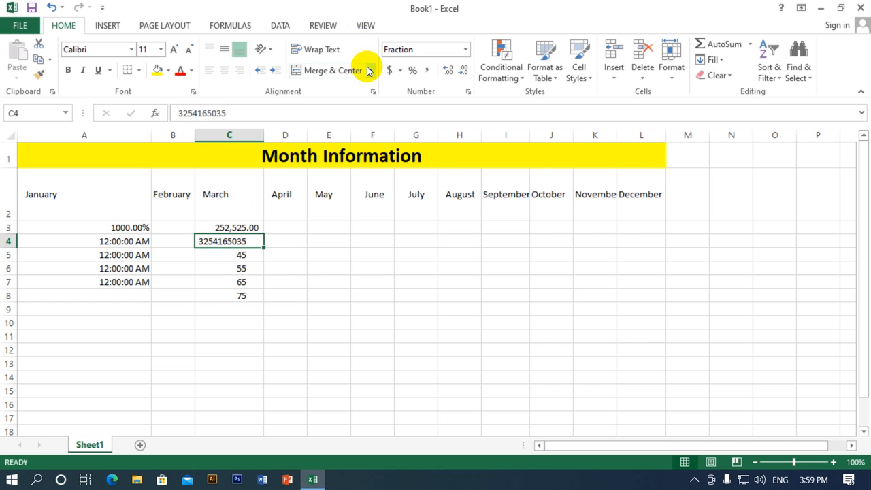
pyautogui.click(427, 70)
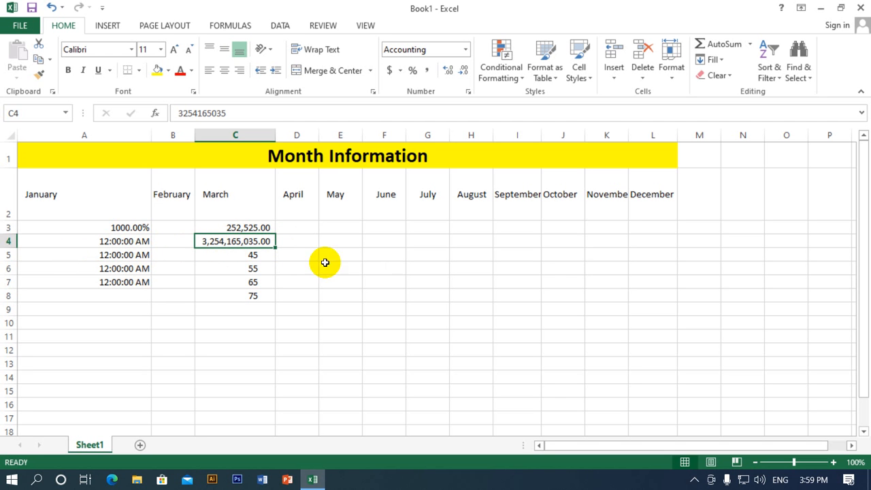
# Step: Apply the Percent Style to the March values in C5 and C6 and check how both are shown
pyautogui.click(234, 253)
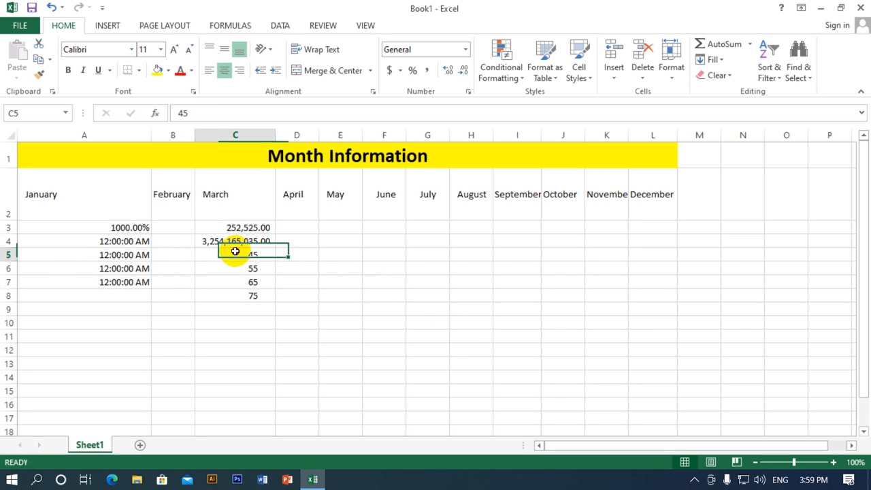
pyautogui.click(258, 241)
pyautogui.click(302, 246)
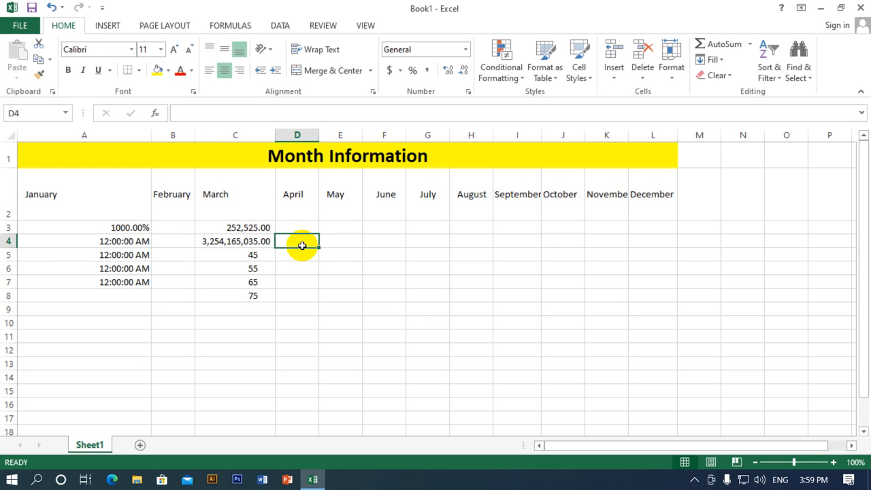
pyautogui.click(260, 256)
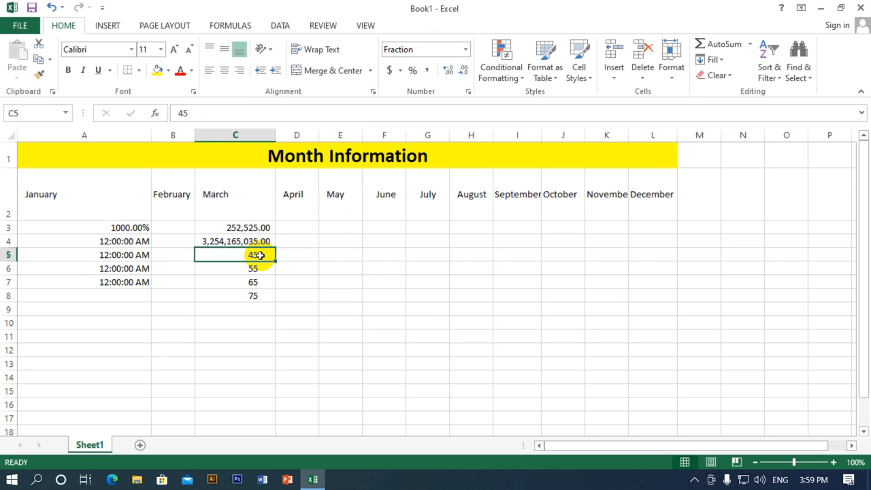
pyautogui.click(413, 70)
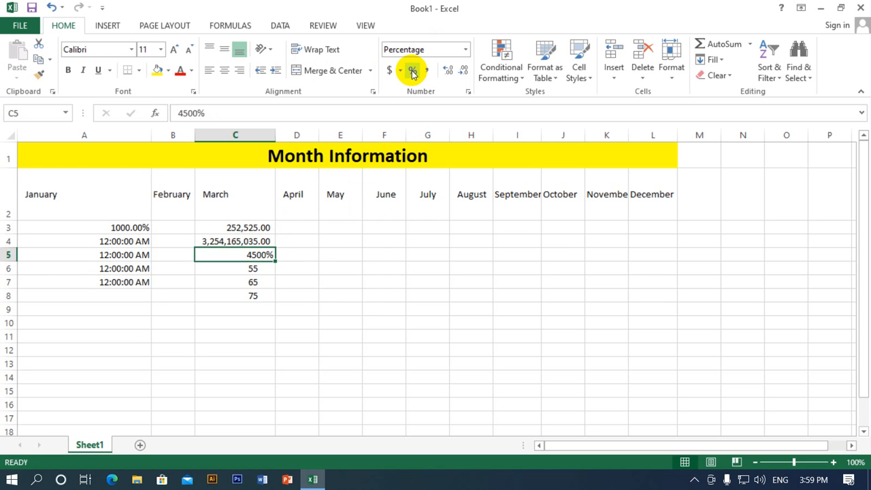
pyautogui.click(265, 268)
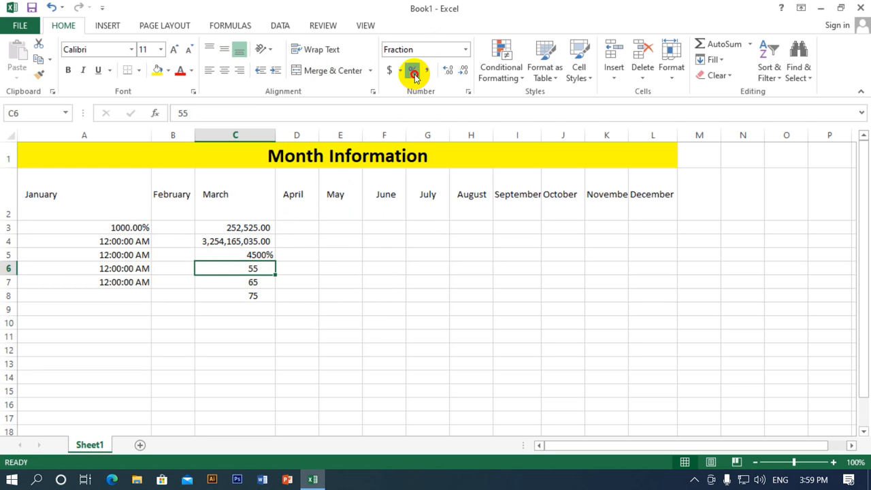
pyautogui.click(262, 282)
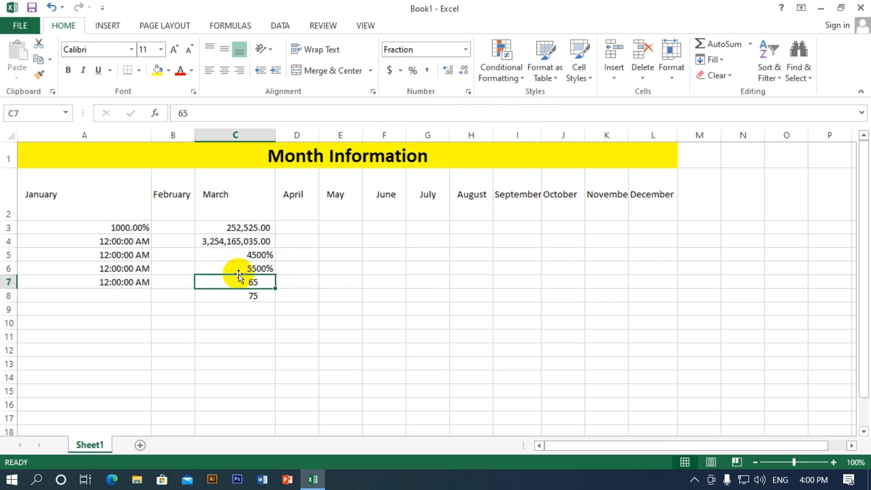
pyautogui.click(253, 295)
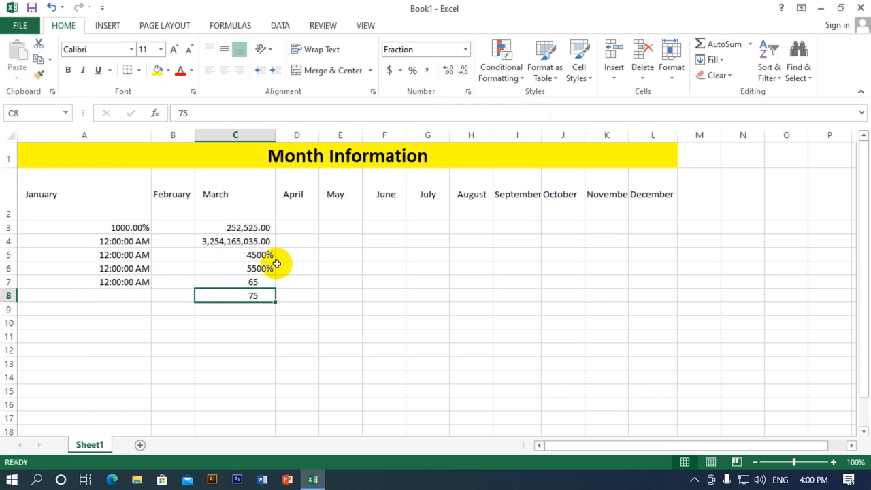
pyautogui.click(269, 254)
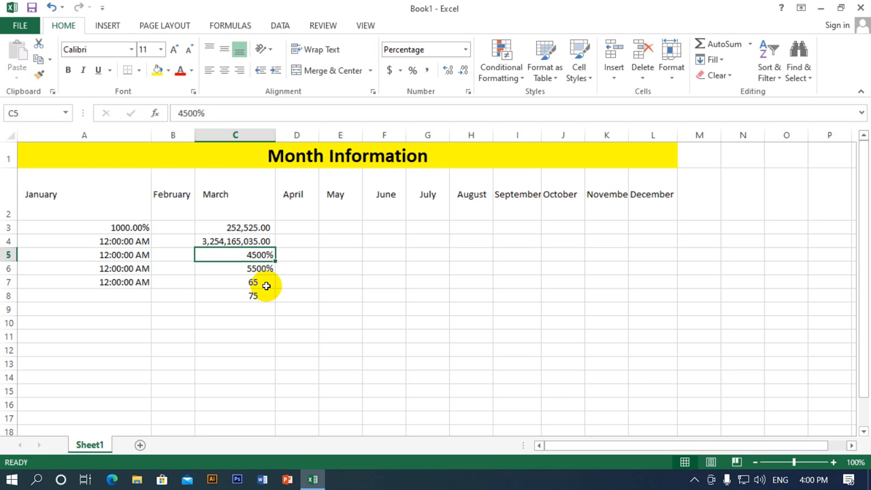
pyautogui.click(295, 270)
pyautogui.click(262, 268)
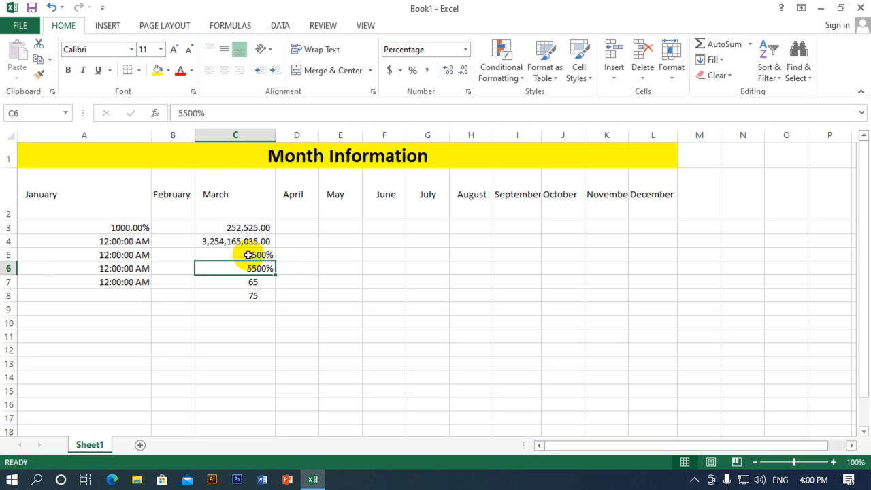
pyautogui.click(252, 254)
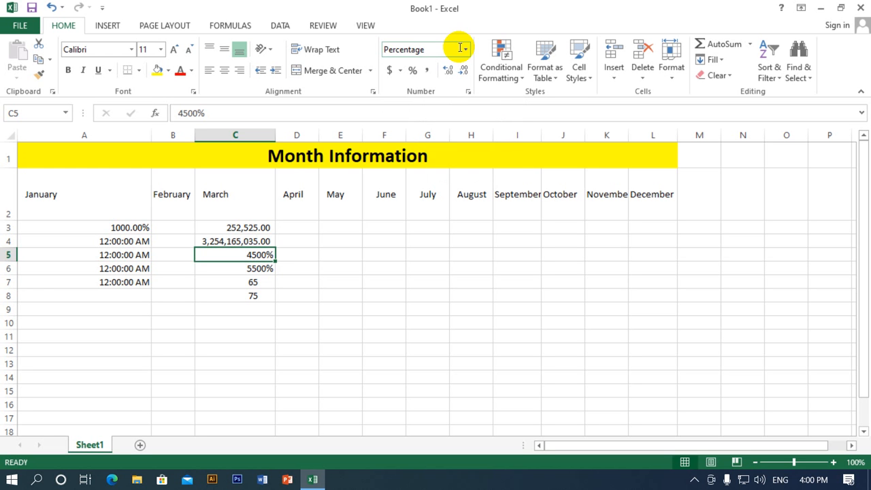
# Step: Browse the Currency, Scientific and Time categories among the additional accounting formats for E4:E5 without applying any
pyautogui.moveTo(352, 241); pyautogui.dragTo(342, 259)
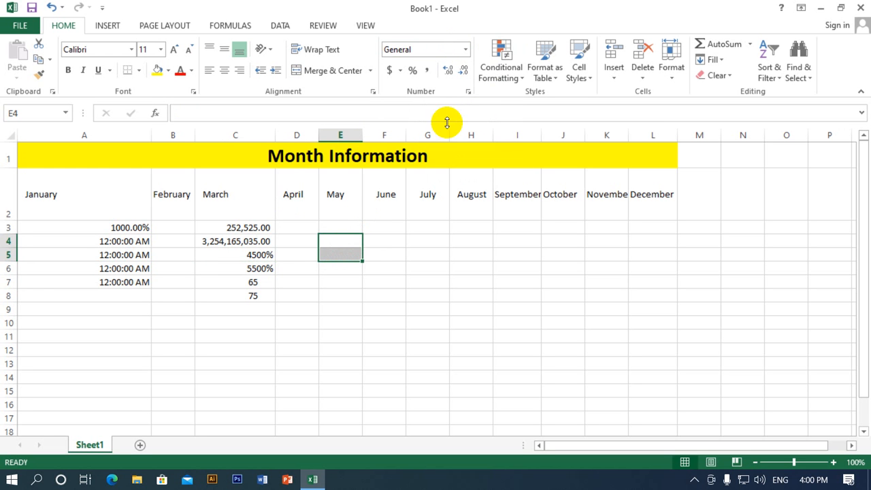
pyautogui.click(400, 70)
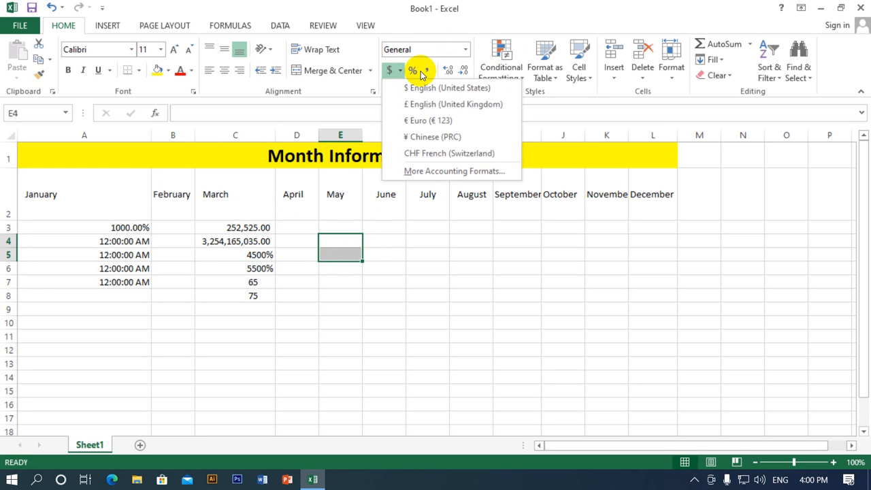
pyautogui.click(476, 174)
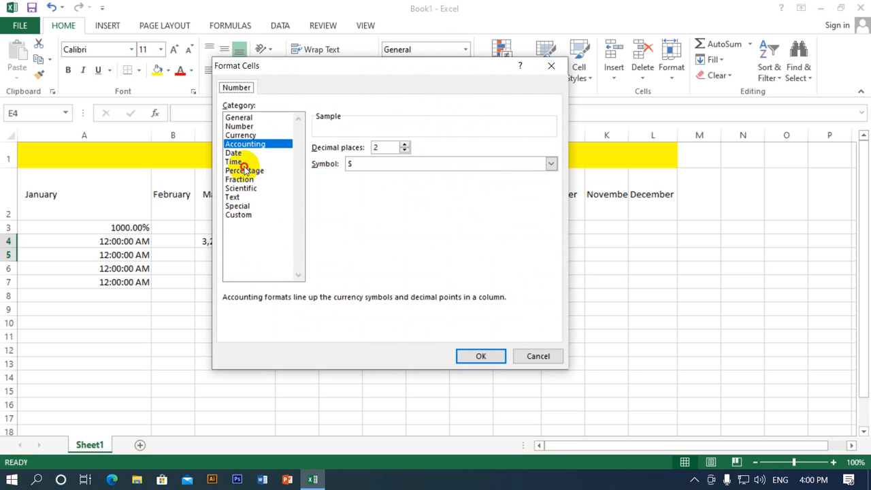
pyautogui.click(241, 135)
pyautogui.click(240, 188)
pyautogui.click(233, 161)
pyautogui.click(245, 137)
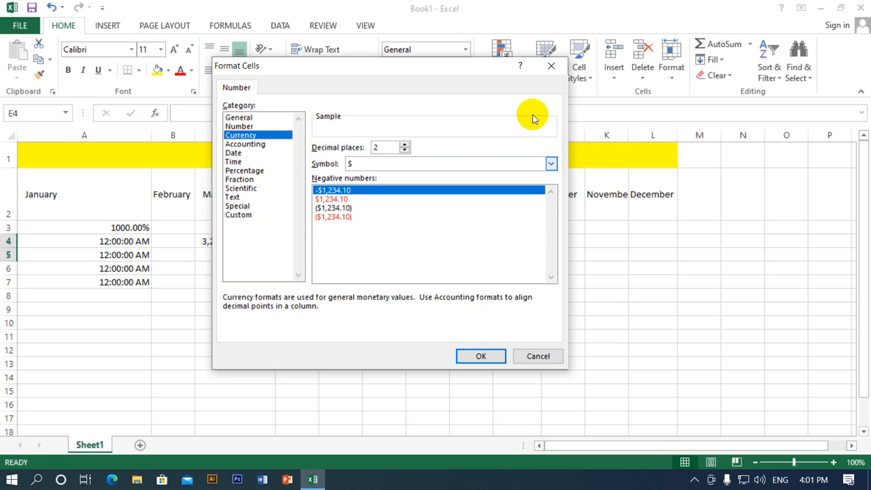
pyautogui.click(550, 67)
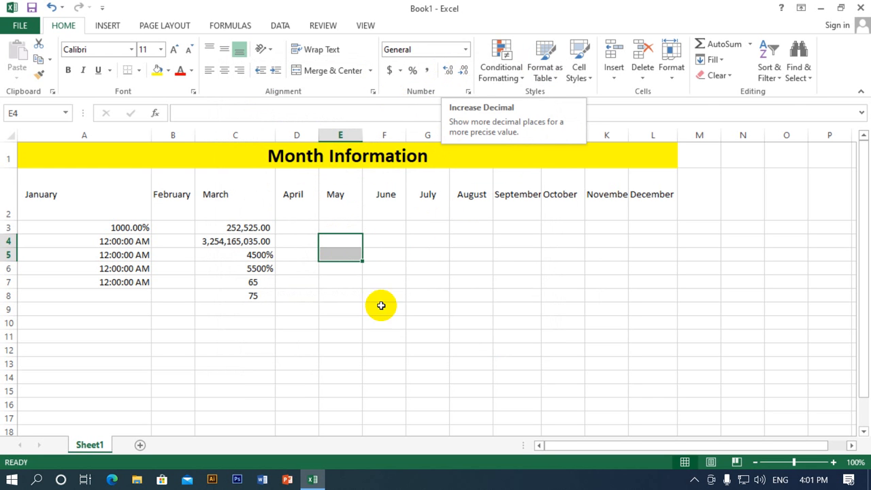
# Step: Show the March value in C3 with three decimal places and inspect its stored value
pyautogui.click(244, 230)
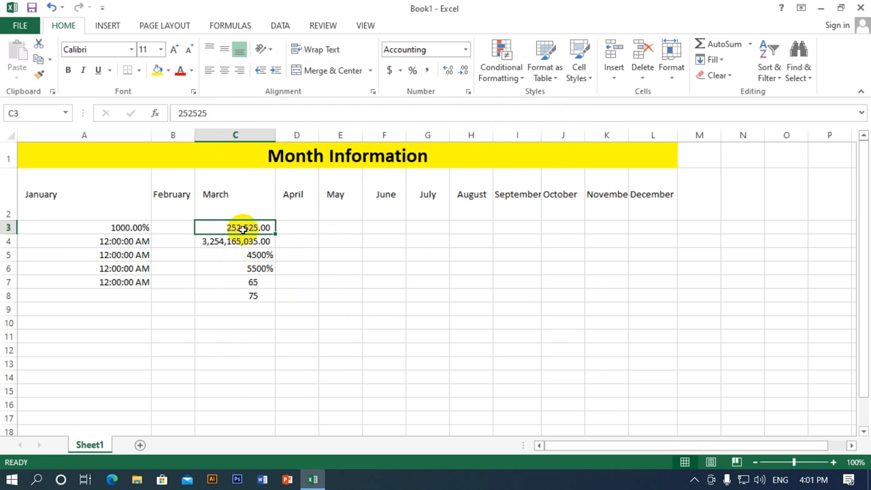
pyautogui.click(449, 72)
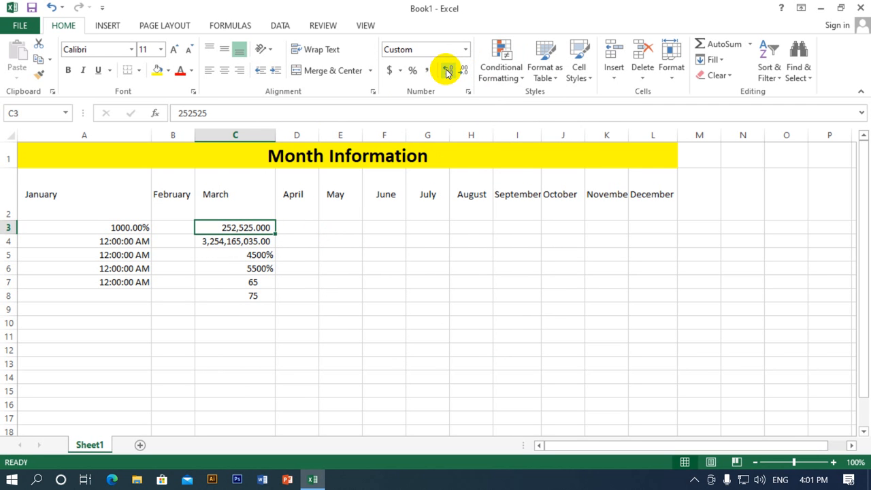
pyautogui.doubleClick(265, 230)
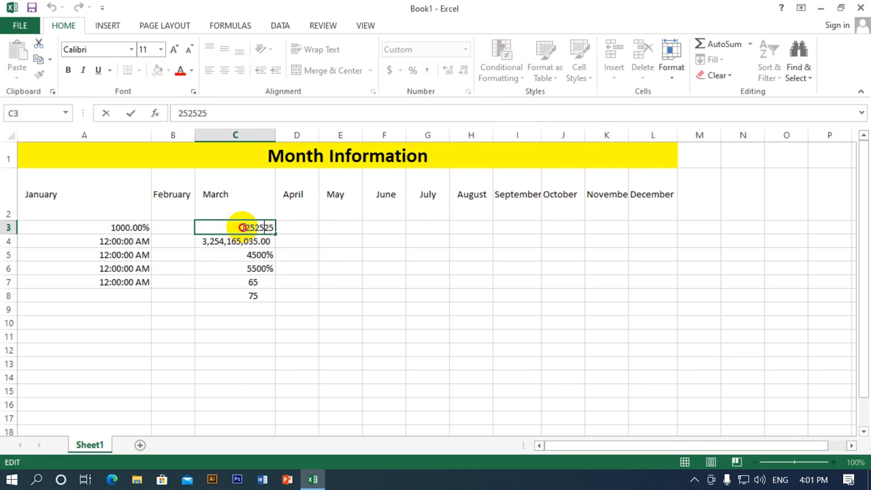
pyautogui.click(253, 243)
pyautogui.click(258, 227)
pyautogui.doubleClick(260, 227)
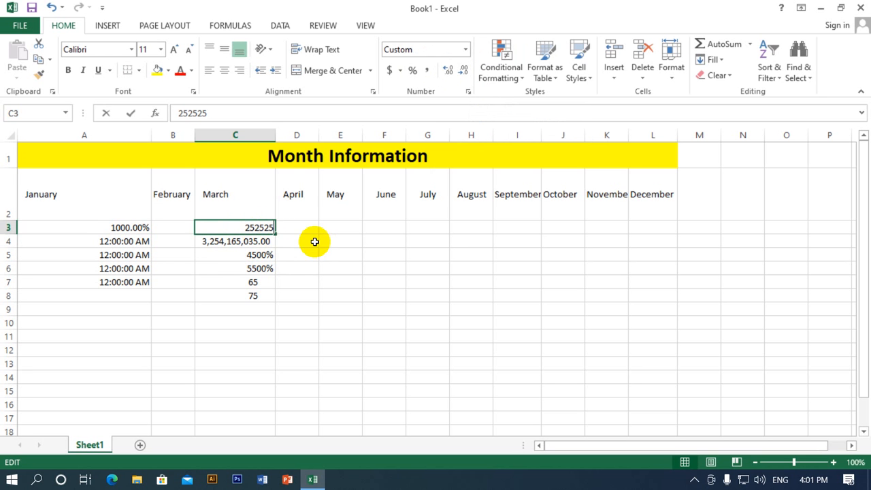
# Step: Replace the last March value in C8 with 9684719
pyautogui.click(253, 292)
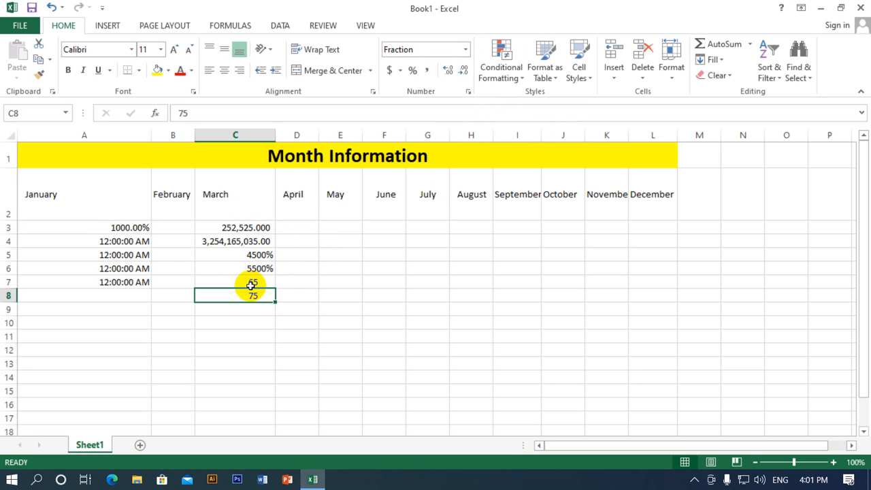
pyautogui.write('9684719')
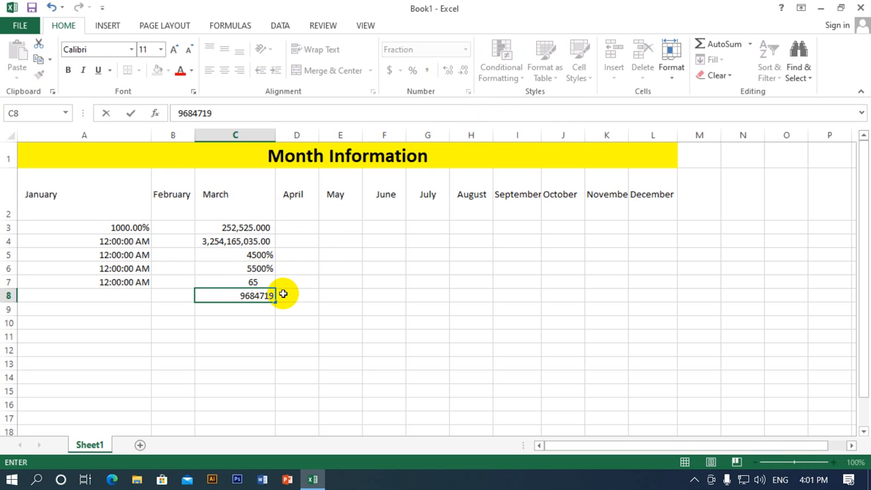
pyautogui.moveTo(279, 293); pyautogui.dragTo(268, 283)
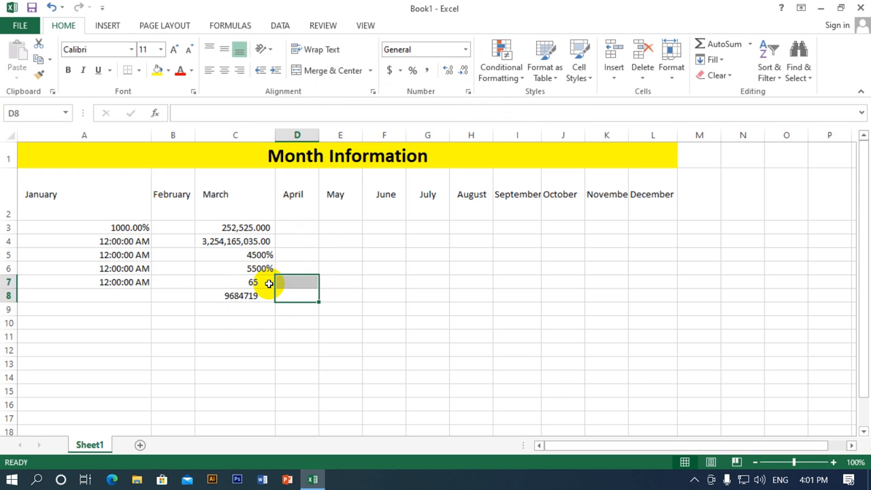
# Step: Insert a decimal point into the value in C8 to make it 96847.19
pyautogui.click(252, 296)
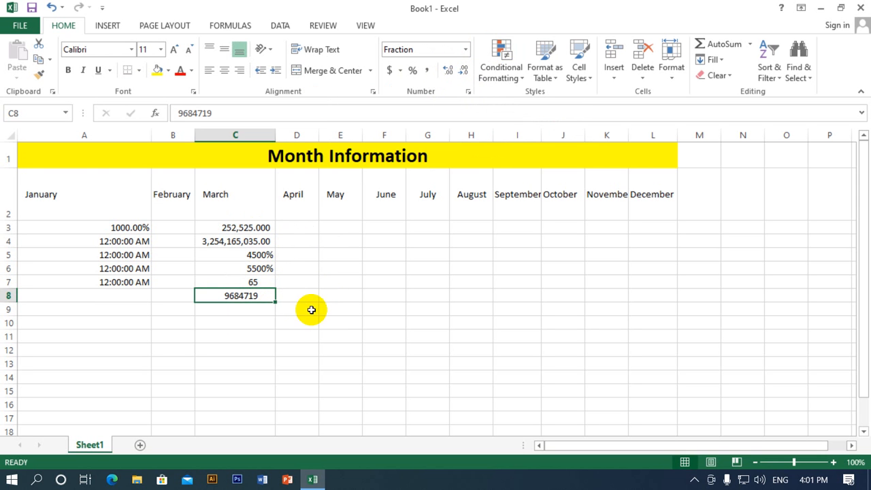
pyautogui.doubleClick(246, 296)
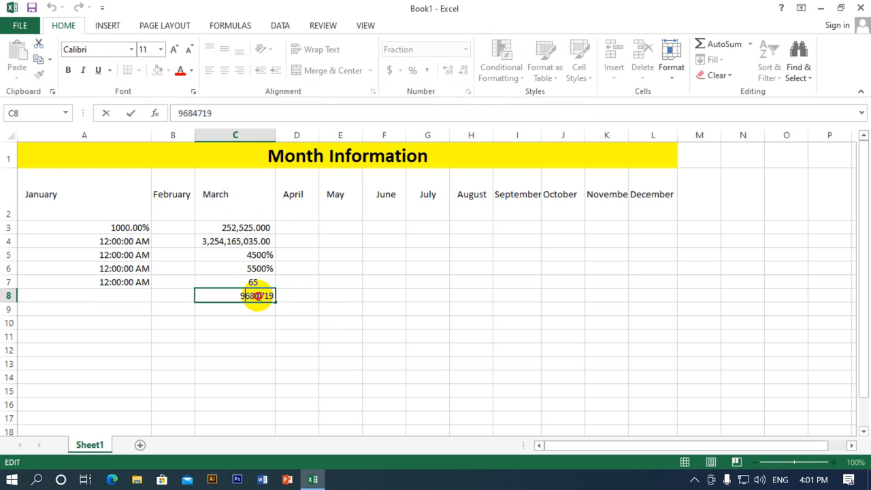
pyautogui.click(255, 295)
pyautogui.click(263, 295)
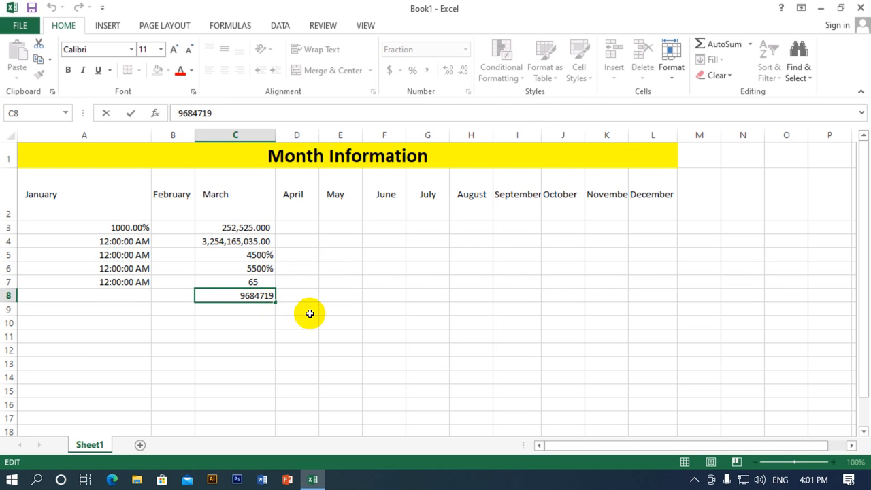
pyautogui.click(308, 307)
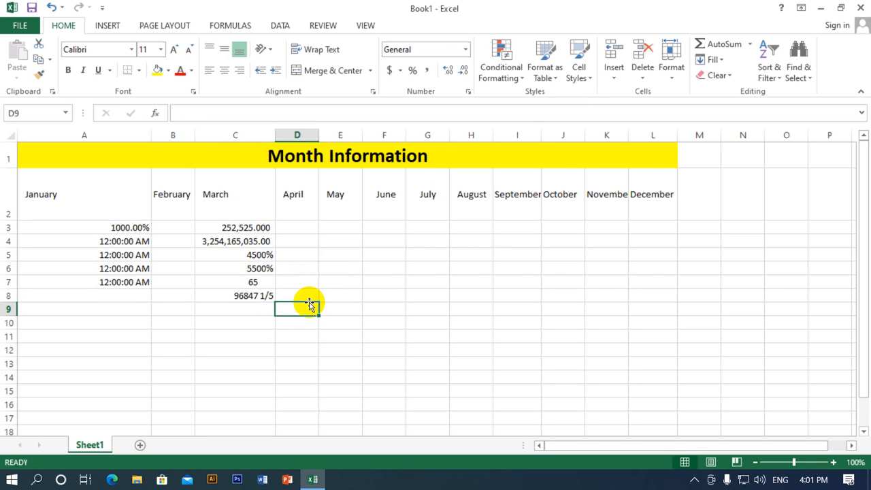
# Step: Format the March value in C8 as Text
pyautogui.click(272, 298)
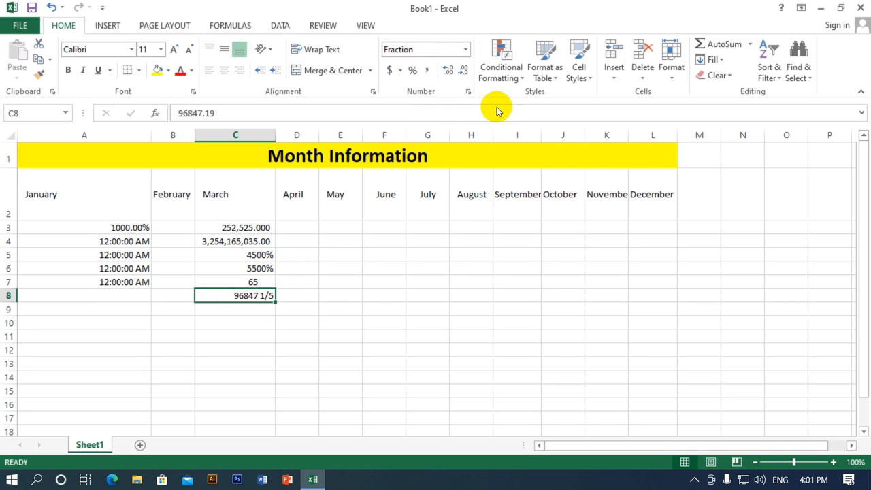
pyautogui.click(465, 50)
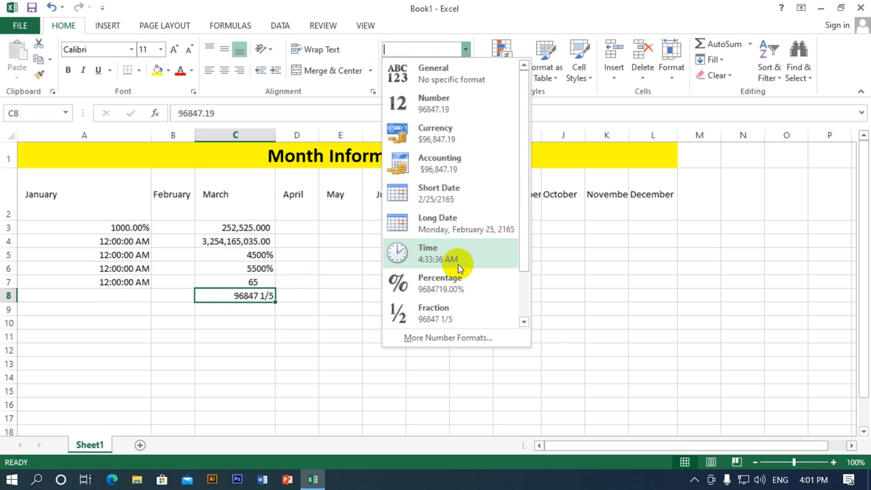
pyautogui.scroll(-2, 459, 264)
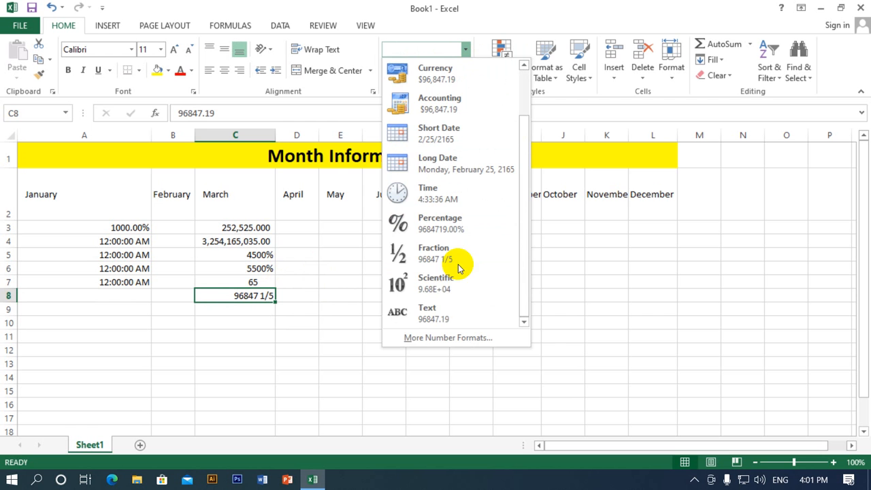
pyautogui.click(456, 316)
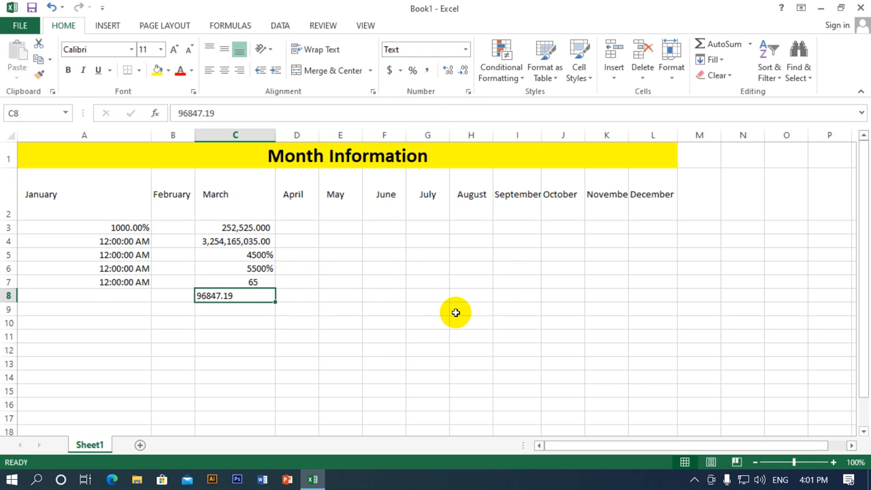
# Step: Format the March value in C8 as Scientific
pyautogui.click(275, 297)
pyautogui.click(272, 298)
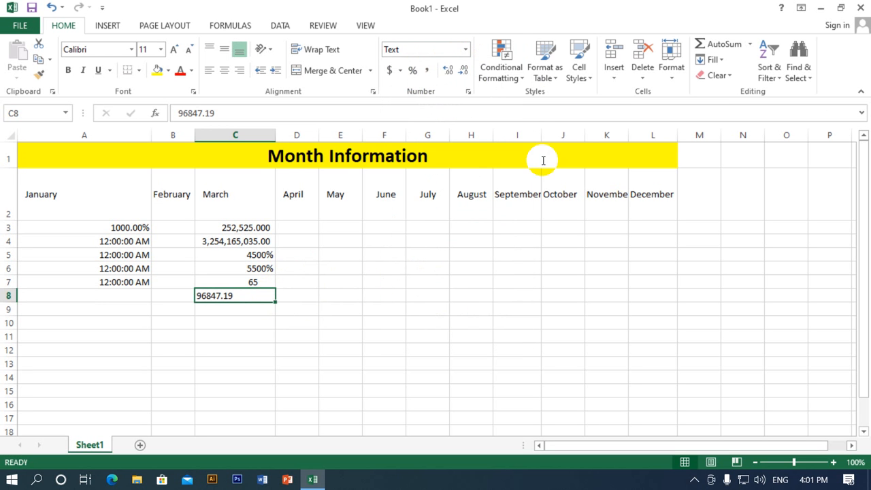
pyautogui.click(465, 49)
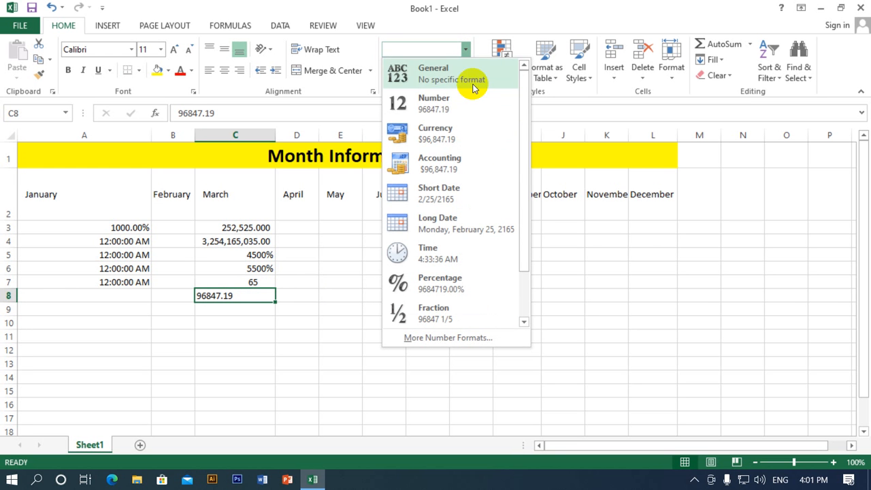
pyautogui.scroll(-1, 467, 292)
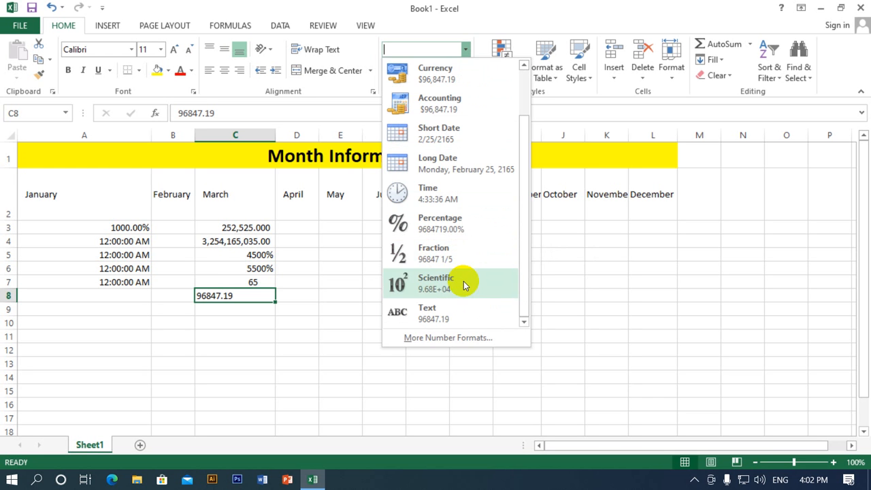
pyautogui.click(463, 283)
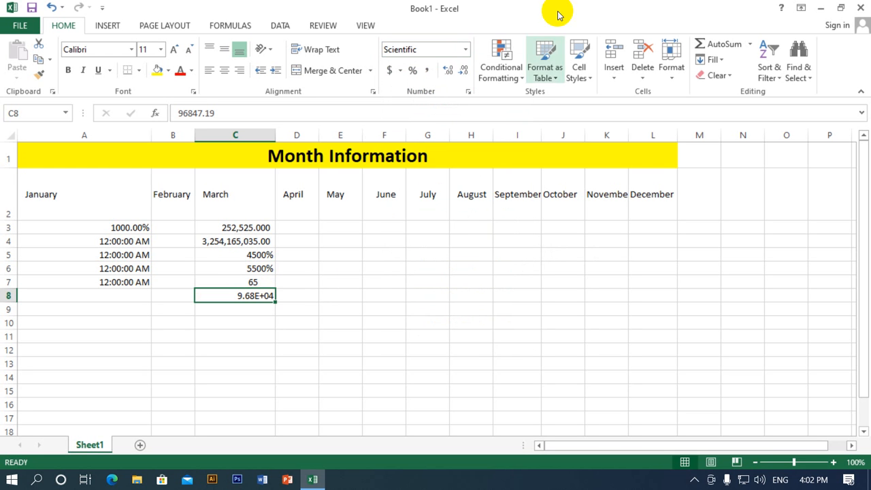
# Step: Format the March value in C8 as Fraction
pyautogui.click(465, 50)
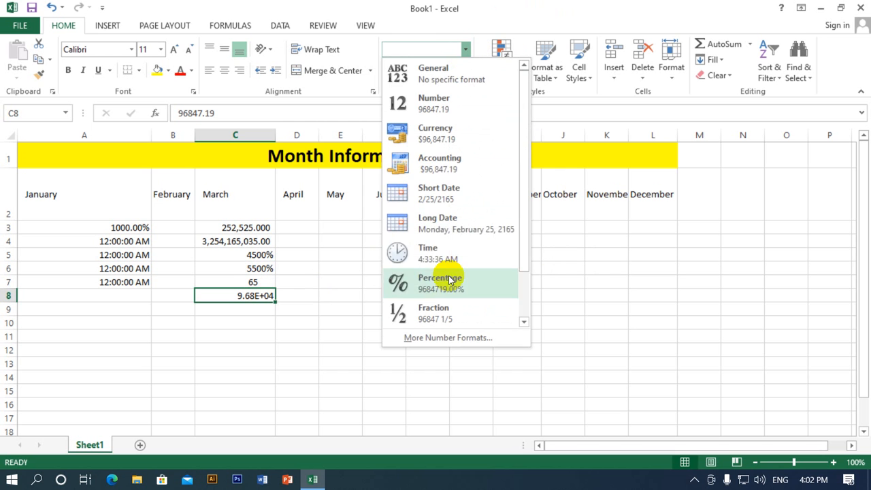
pyautogui.scroll(-2, 452, 276)
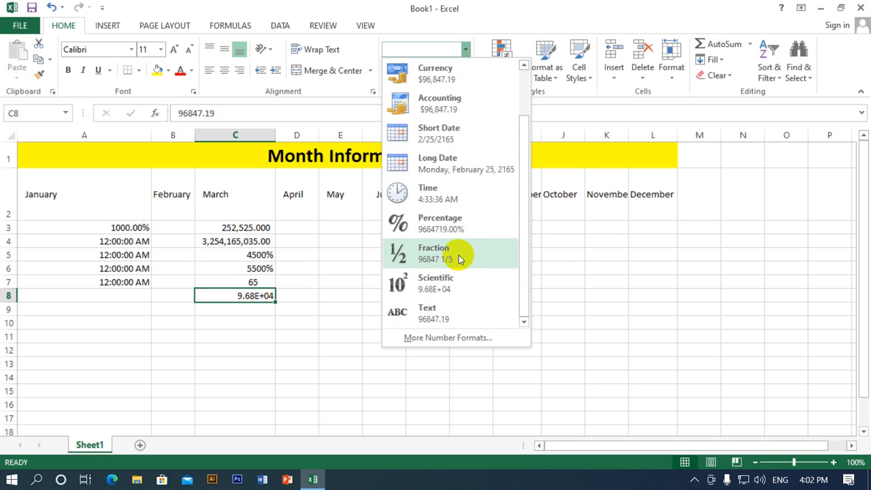
pyautogui.click(432, 250)
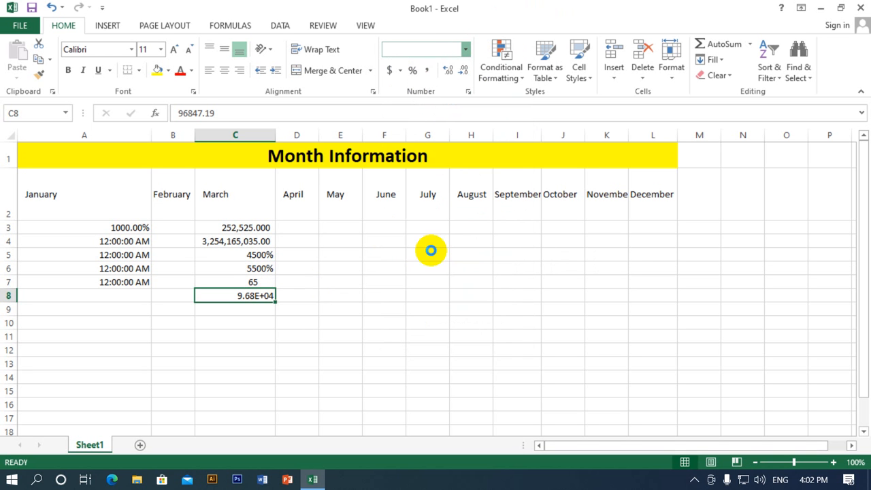
# Step: Replace the March value in C7 with 9616546.585
pyautogui.click(255, 279)
pyautogui.write('9616546.585')
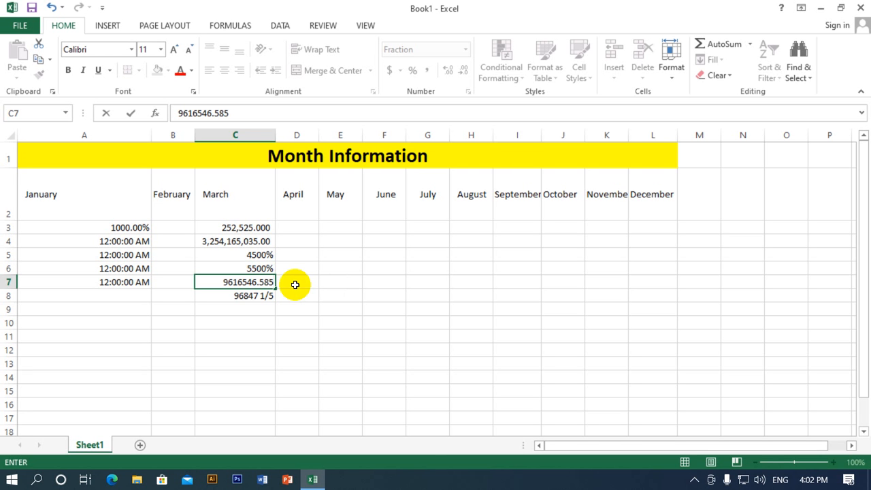
pyautogui.click(295, 285)
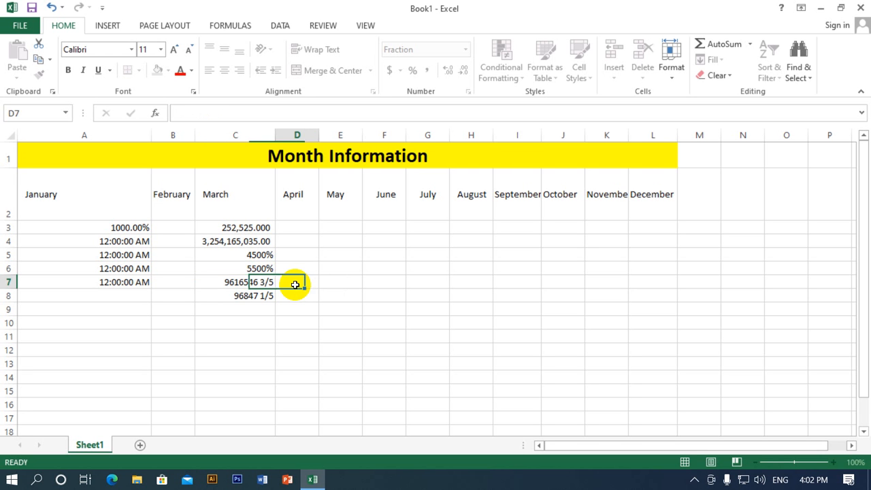
# Step: Try to increase the number of decimal places shown for the fraction in C7
pyautogui.click(238, 282)
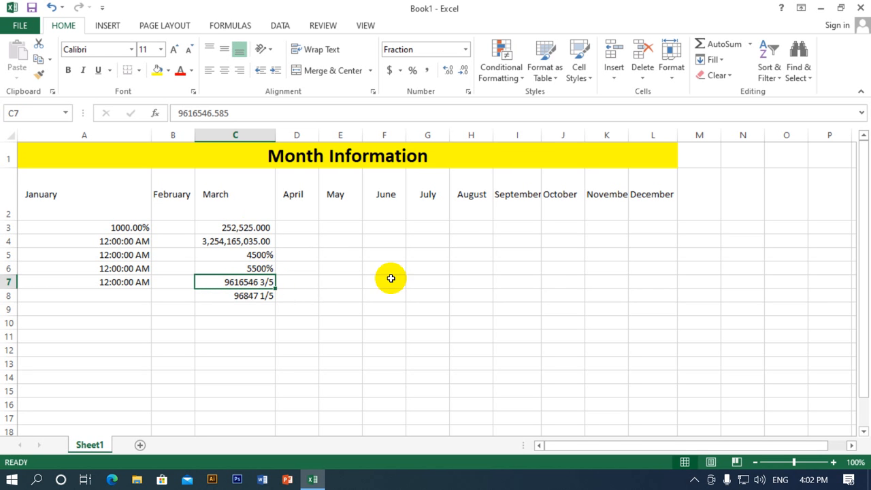
pyautogui.click(466, 49)
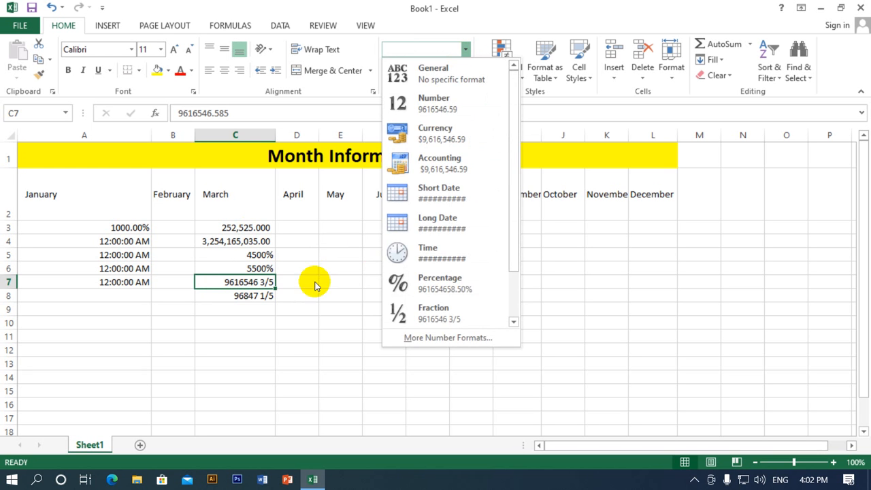
pyautogui.click(274, 282)
pyautogui.click(447, 71)
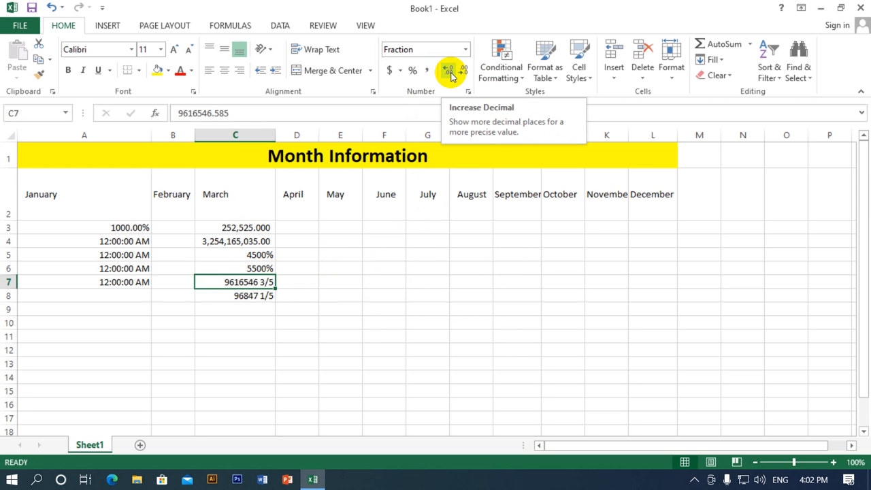
pyautogui.click(300, 279)
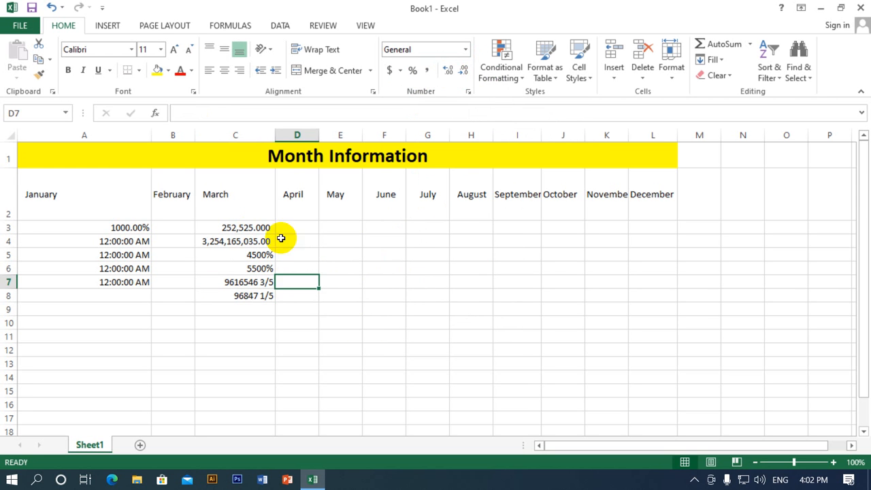
# Step: Try fewer and more decimals on the March value in C3, ending with two decimal places
pyautogui.click(269, 229)
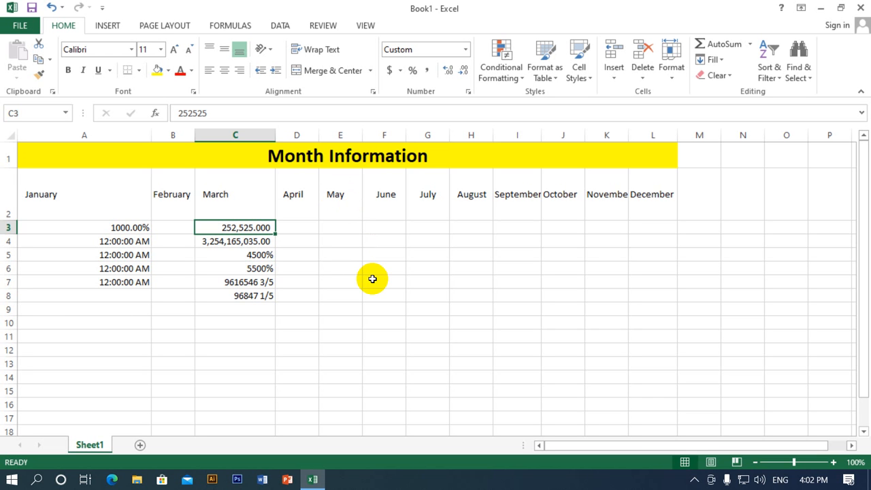
pyautogui.click(465, 72)
pyautogui.click(469, 75)
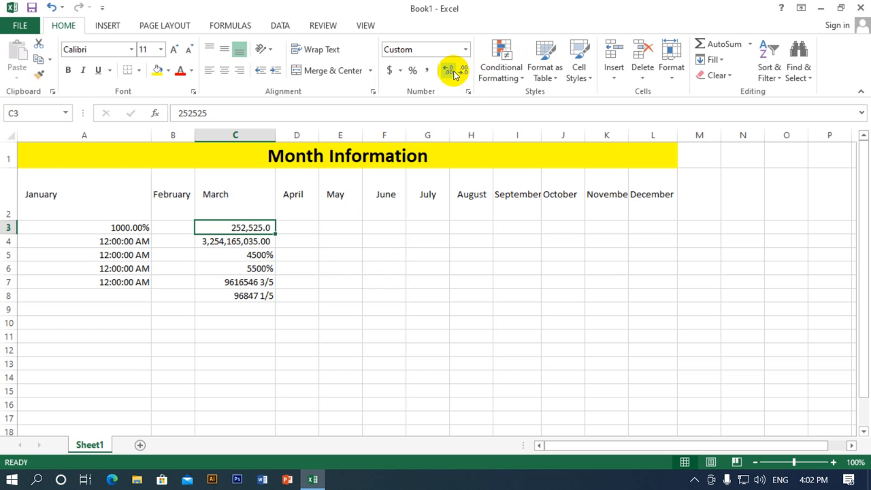
pyautogui.click(451, 72)
pyautogui.click(453, 73)
pyautogui.click(469, 74)
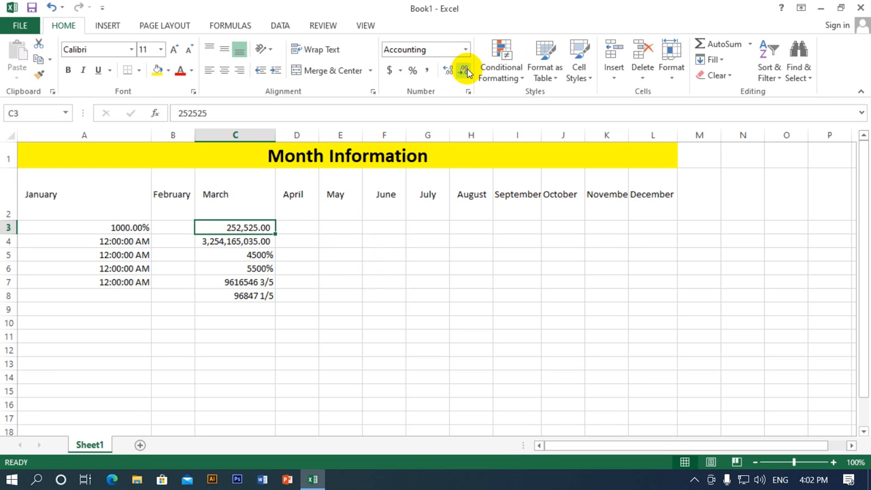
# Step: Try the percentage in C5 with one and no decimals, ending with two decimal places
pyautogui.click(221, 243)
pyautogui.click(253, 270)
pyautogui.click(269, 255)
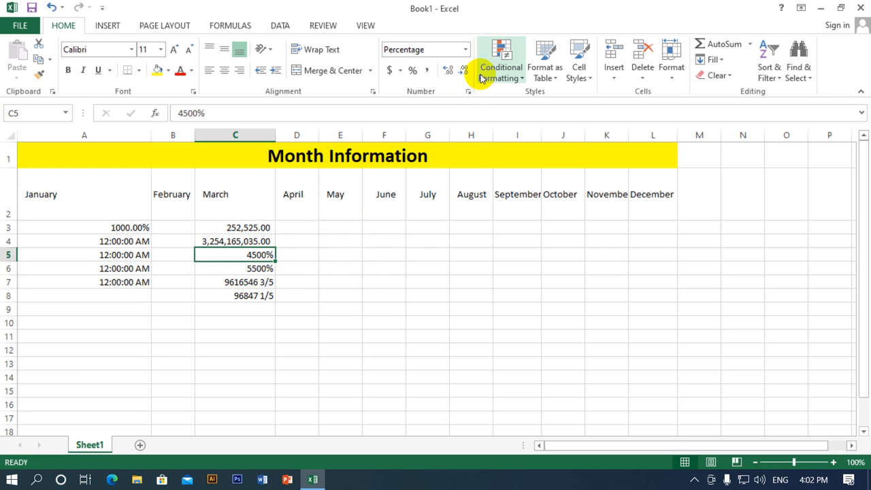
pyautogui.click(448, 68)
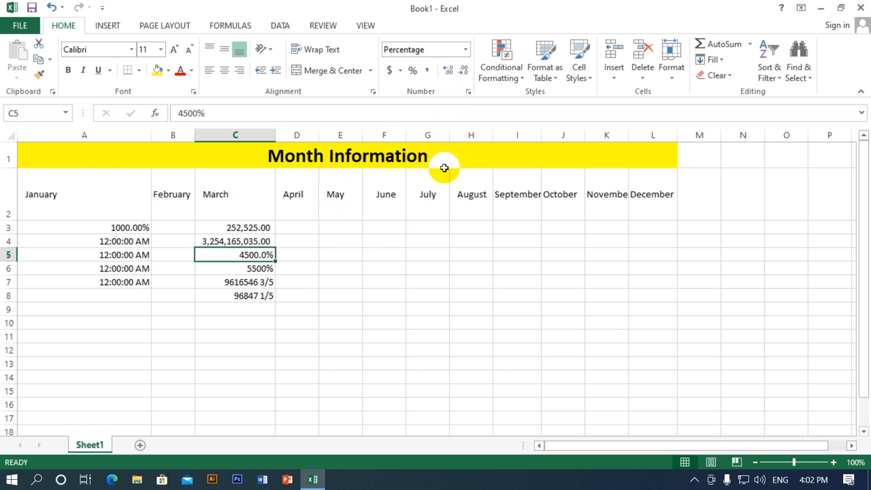
pyautogui.click(464, 73)
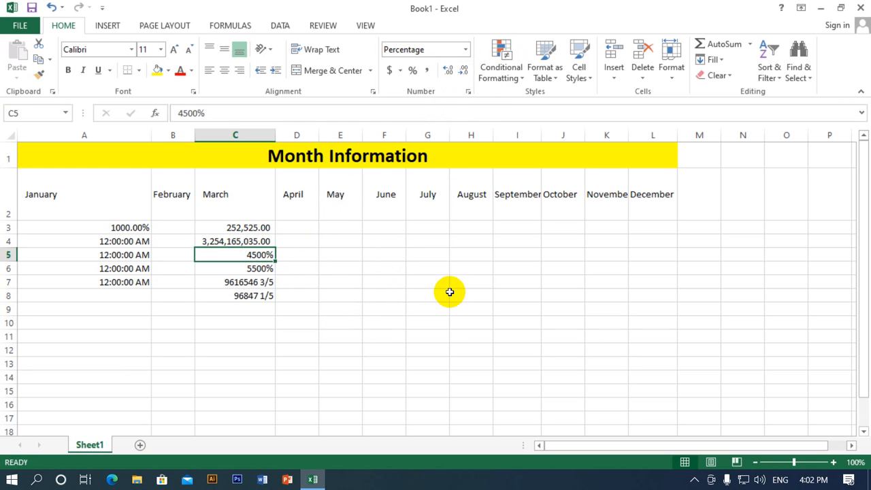
pyautogui.click(446, 71)
pyautogui.click(446, 71)
# Step: Reduce the percentage in C5 to no decimal places
pyautogui.click(324, 271)
pyautogui.click(251, 270)
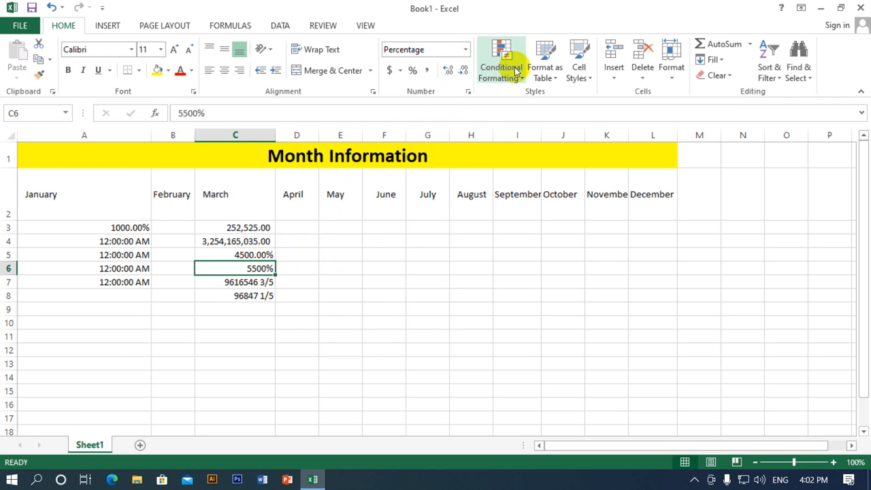
pyautogui.click(269, 254)
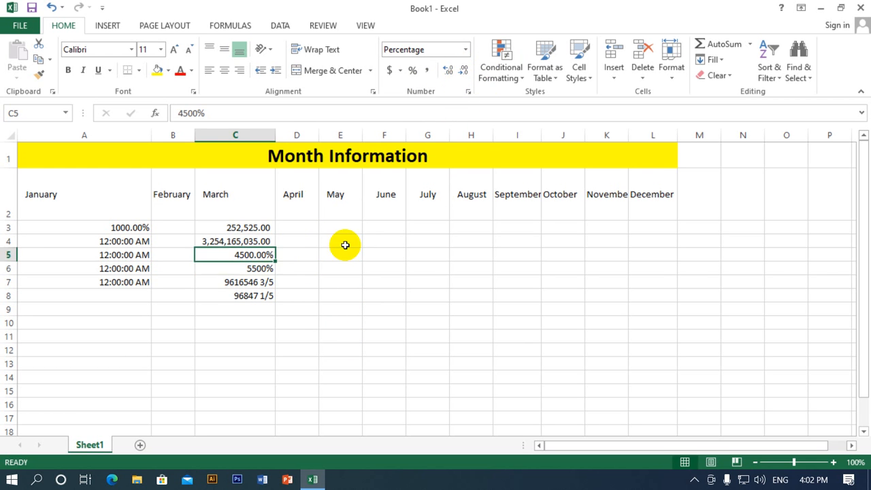
pyautogui.click(464, 72)
pyautogui.click(464, 72)
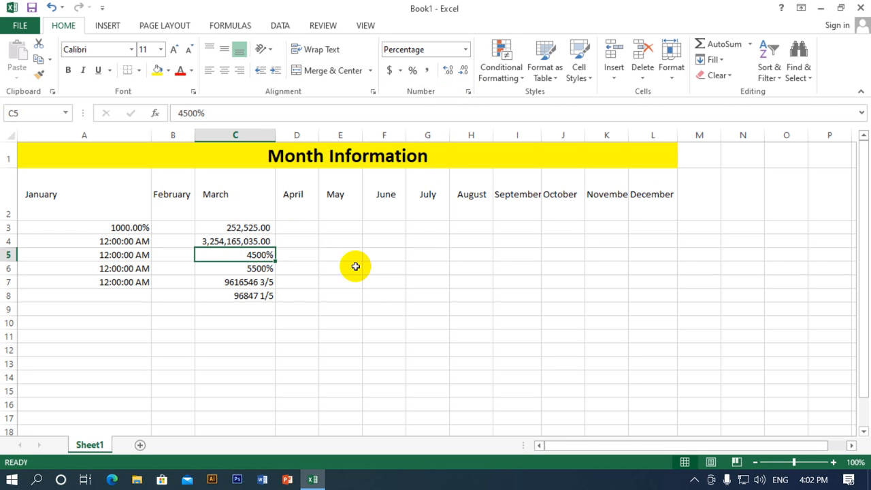
pyautogui.click(306, 269)
pyautogui.click(262, 298)
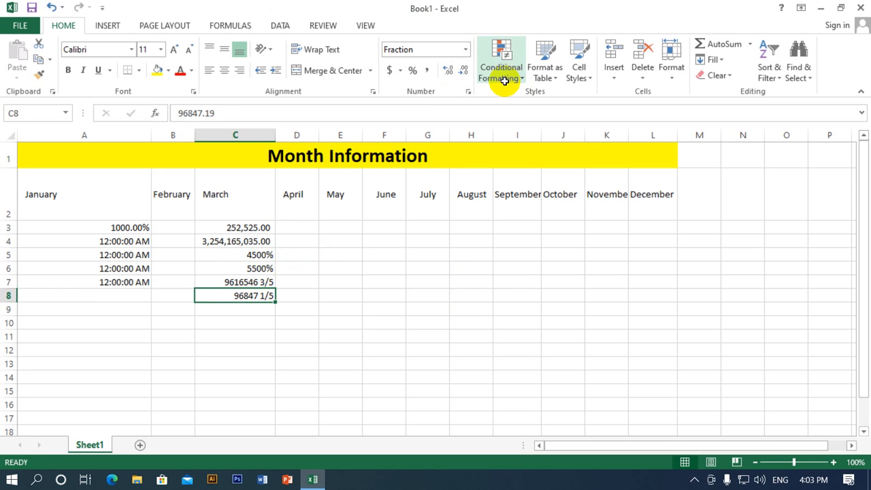
pyautogui.click(333, 269)
pyautogui.click(288, 290)
pyautogui.click(353, 252)
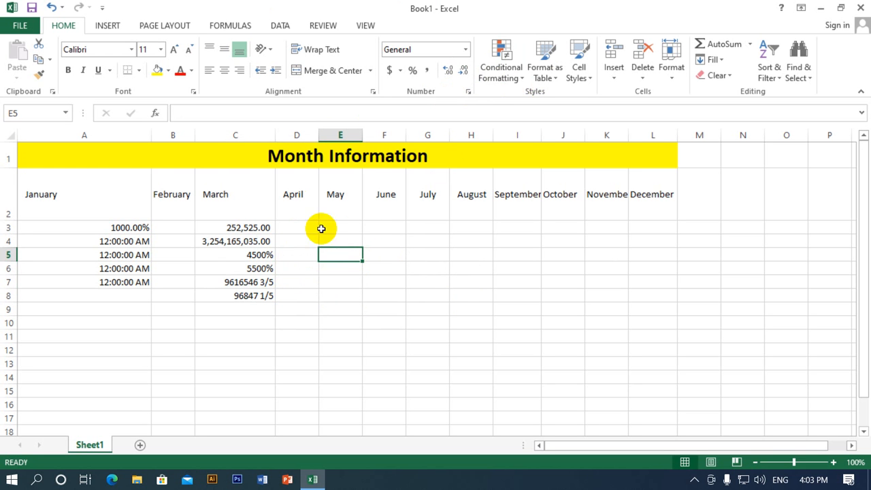
pyautogui.click(402, 231)
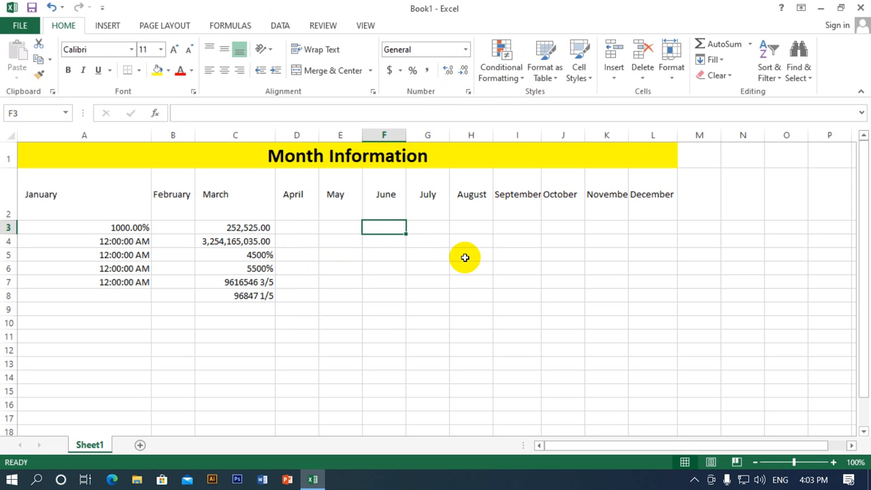
pyautogui.click(383, 254)
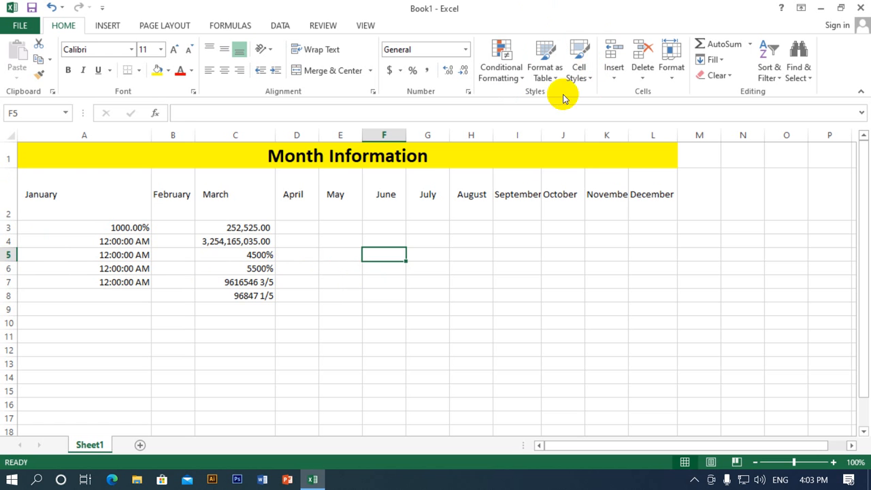
# Step: Apply the 3 Arrows (Colored) icon set as conditional formatting to the empty June cell F8
pyautogui.click(378, 296)
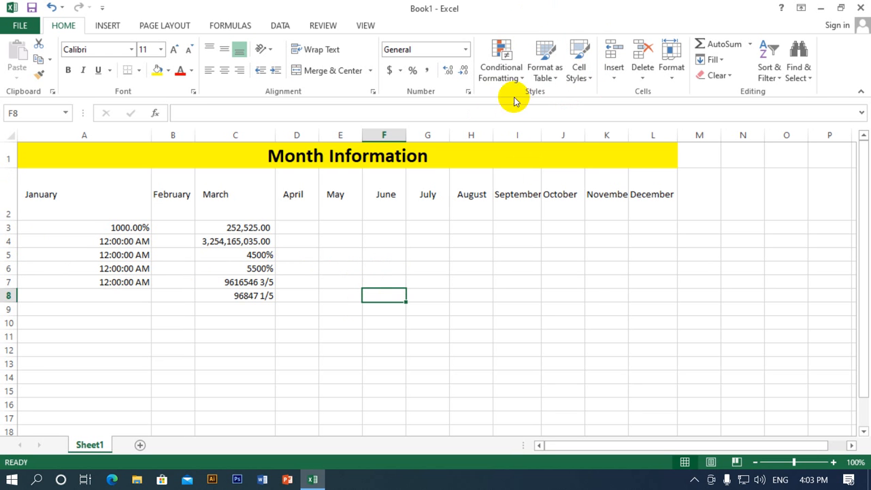
pyautogui.click(509, 77)
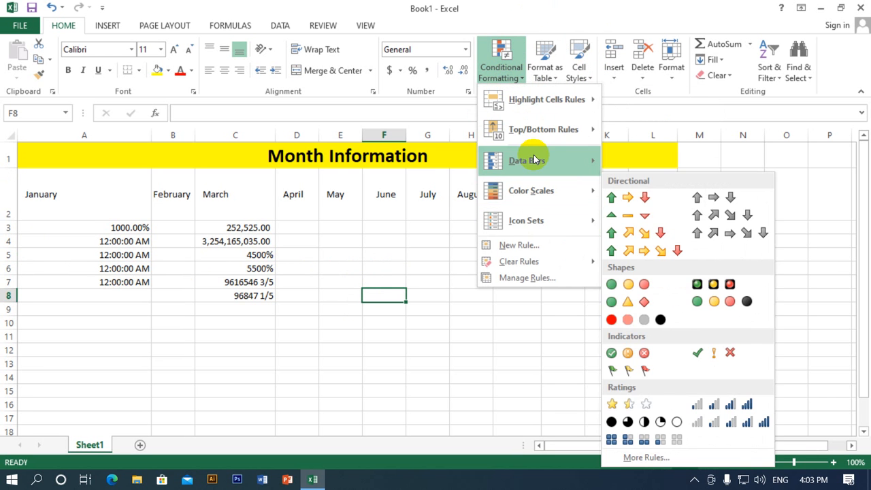
pyautogui.moveTo(564, 110)
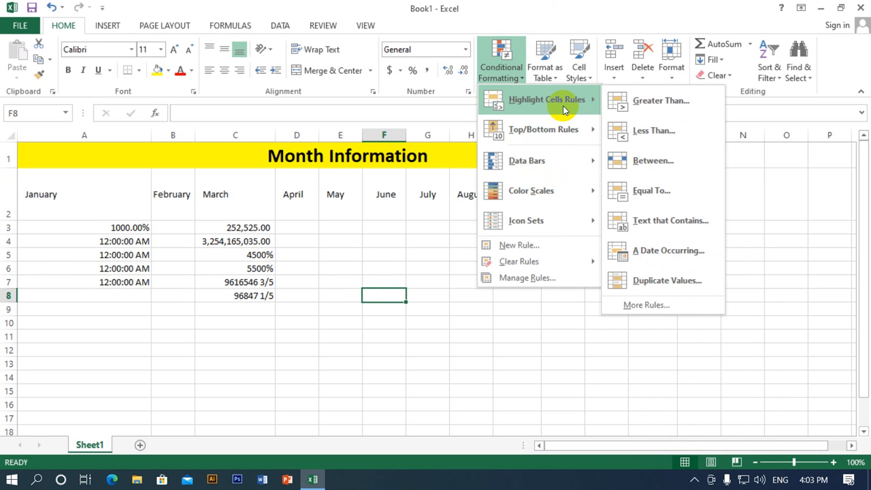
pyautogui.moveTo(579, 214)
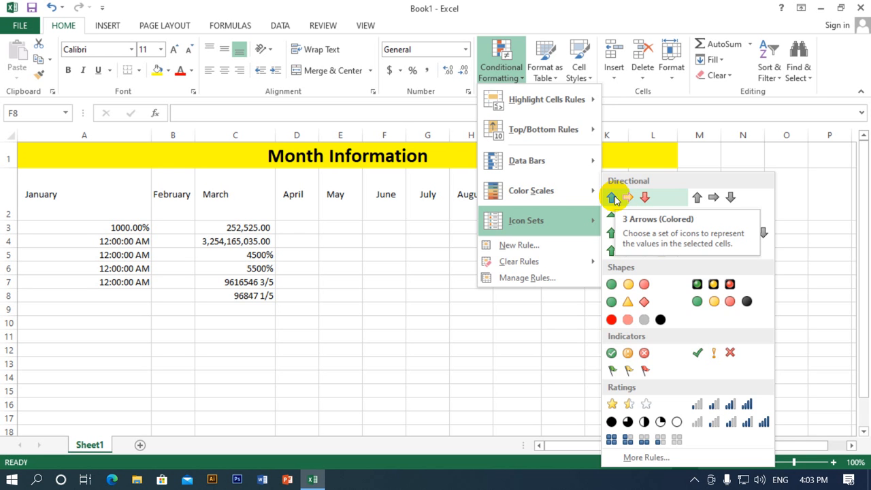
pyautogui.click(611, 197)
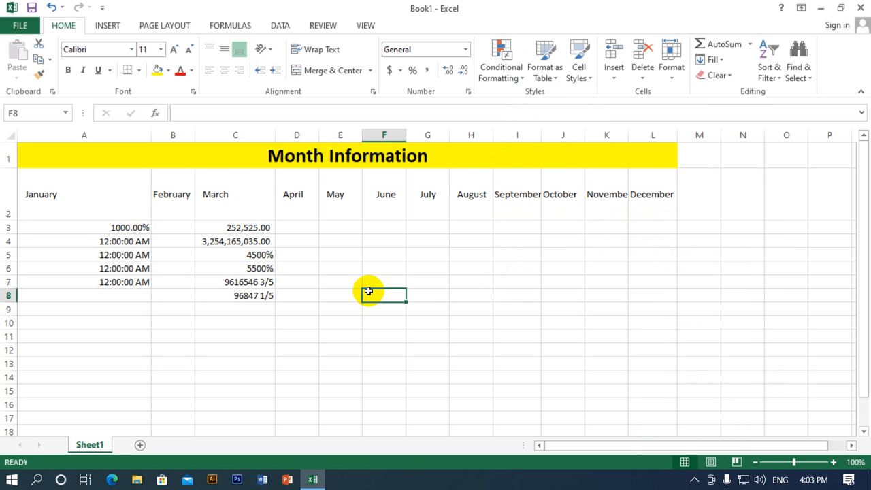
# Step: Enter 55 in the June cell F3, and 66 and 77 in the July cells G4 and G5
pyautogui.click(385, 227)
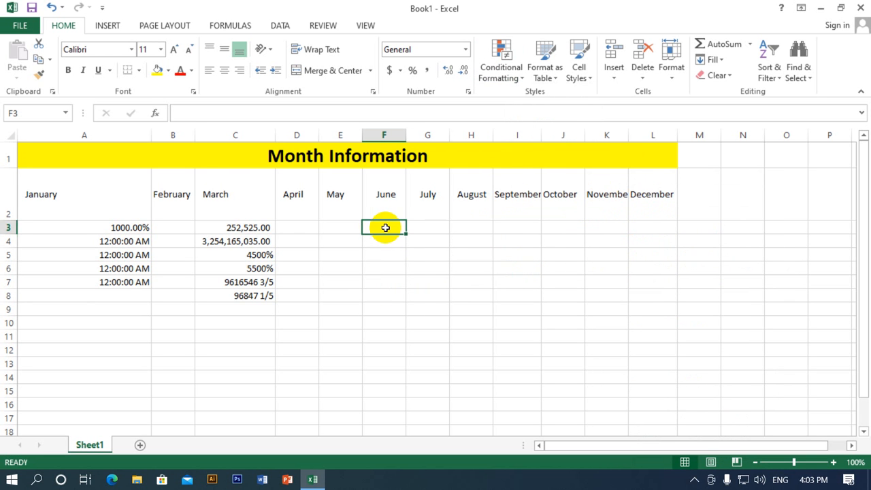
pyautogui.write('55')
pyautogui.press('Tab')
pyautogui.click(440, 239)
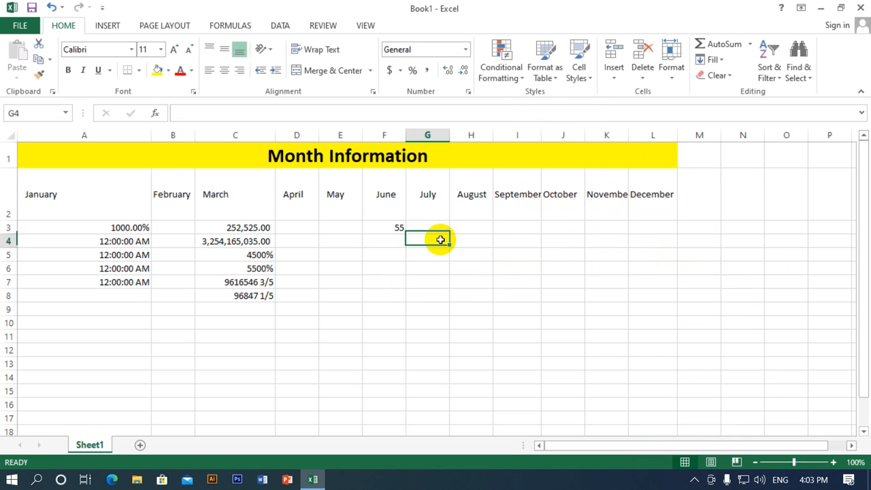
pyautogui.write('66')
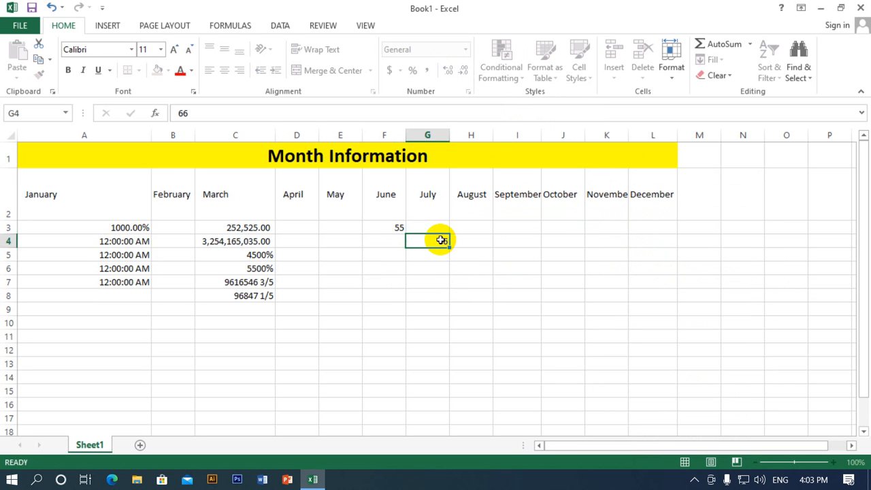
pyautogui.press('Return')
pyautogui.write('77')
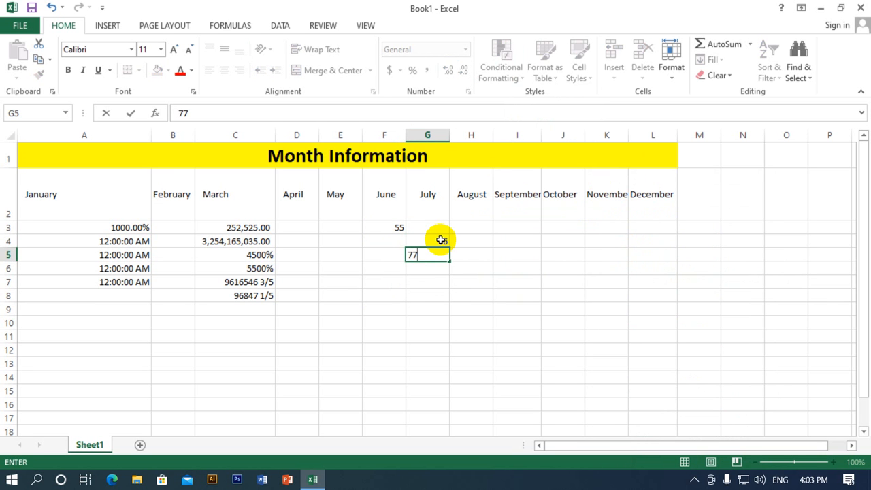
pyautogui.press('Left')
# Step: Enter 88 in the June cell F6 and 99 in the July cell G7
pyautogui.press('Down')
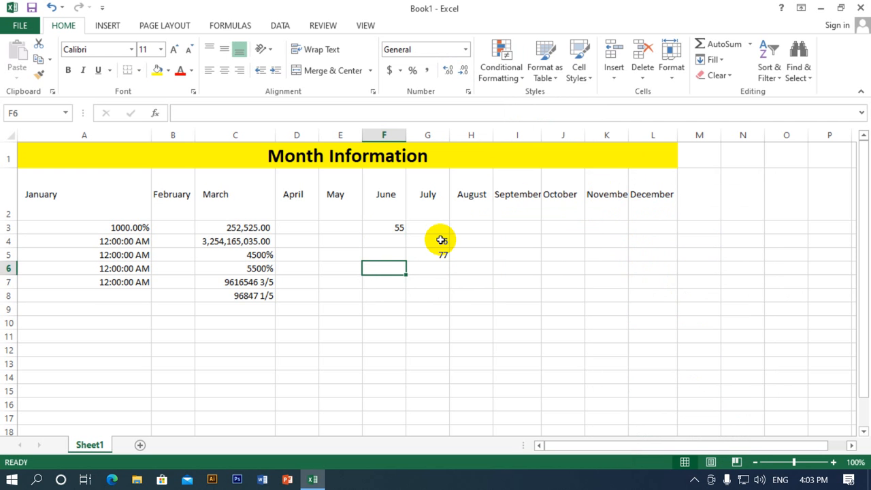
pyautogui.write('88')
pyautogui.press('Return')
pyautogui.press('Right')
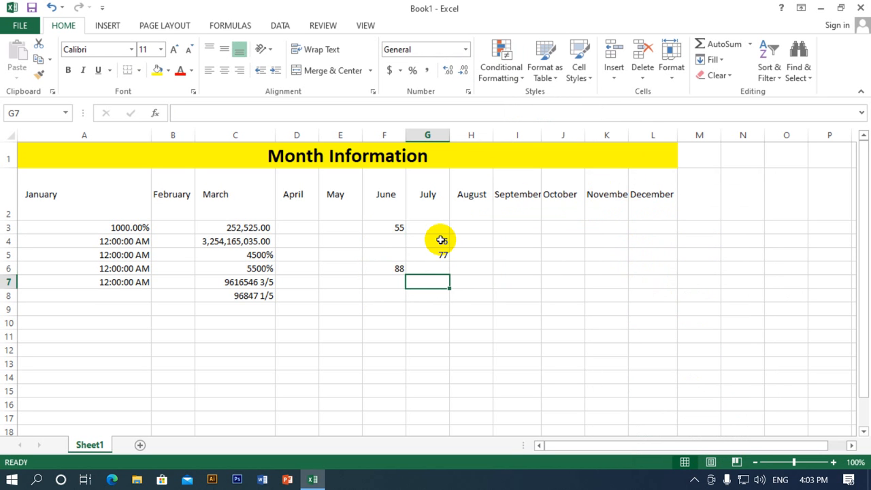
pyautogui.write('99')
pyautogui.click(476, 254)
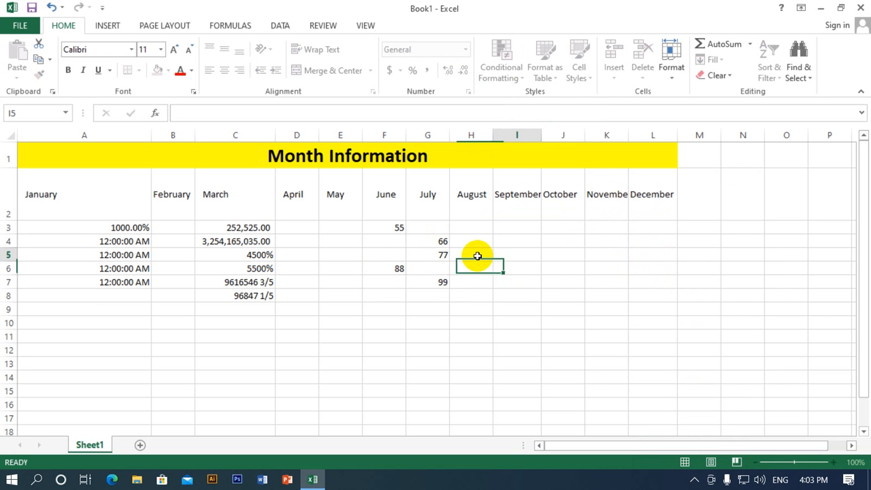
pyautogui.press('Right')
# Step: Apply a color scale to F3:G7 that shades low values green, middle values yellow and high values red
pyautogui.moveTo(387, 225); pyautogui.dragTo(427, 282)
pyautogui.click(501, 67)
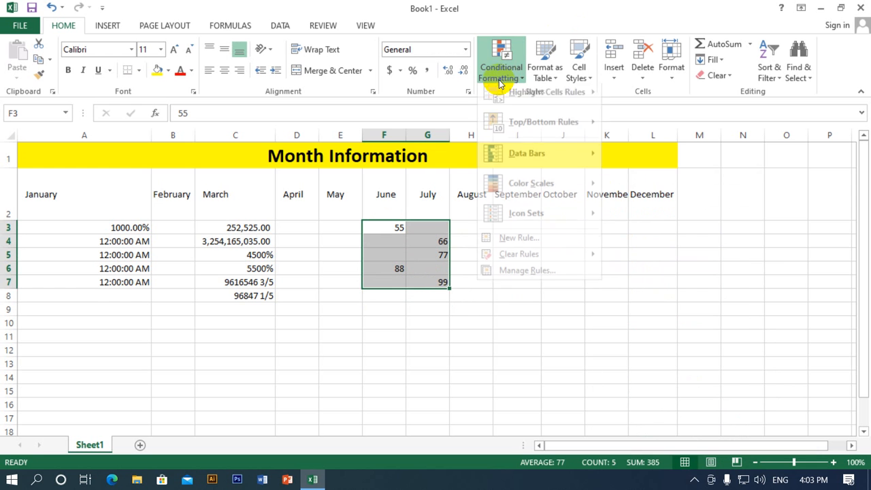
pyautogui.moveTo(581, 190)
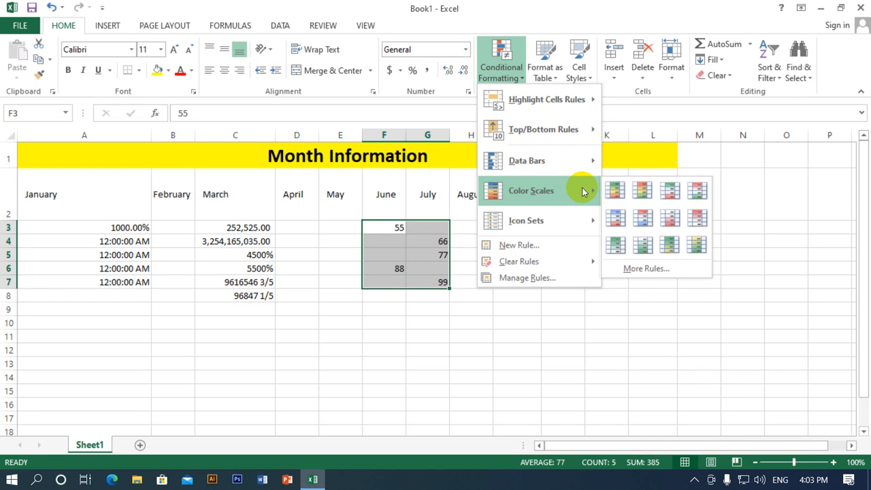
pyautogui.click(615, 191)
pyautogui.click(524, 256)
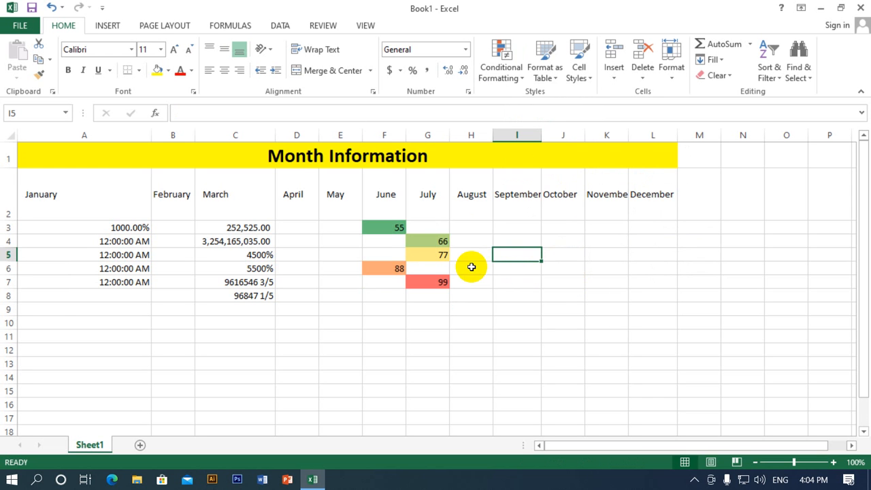
pyautogui.click(471, 267)
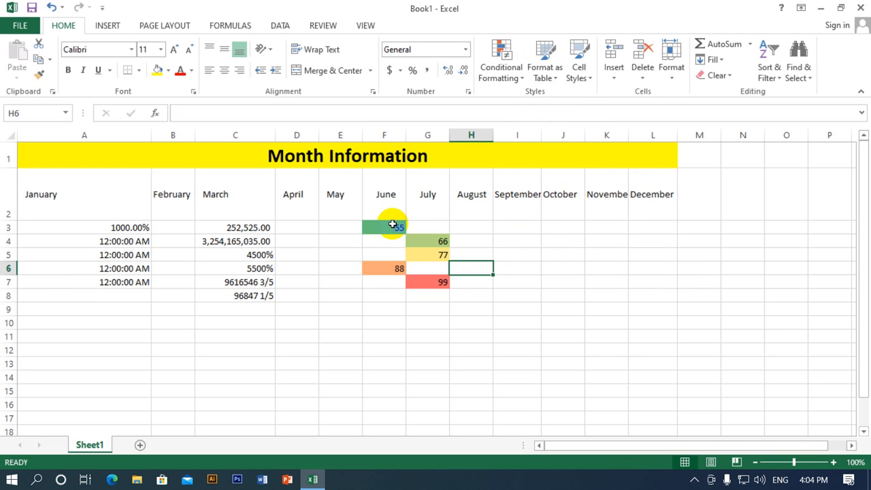
# Step: Add red gradient-fill data bars to the June and July values in F3:G7
pyautogui.moveTo(392, 224); pyautogui.dragTo(414, 281)
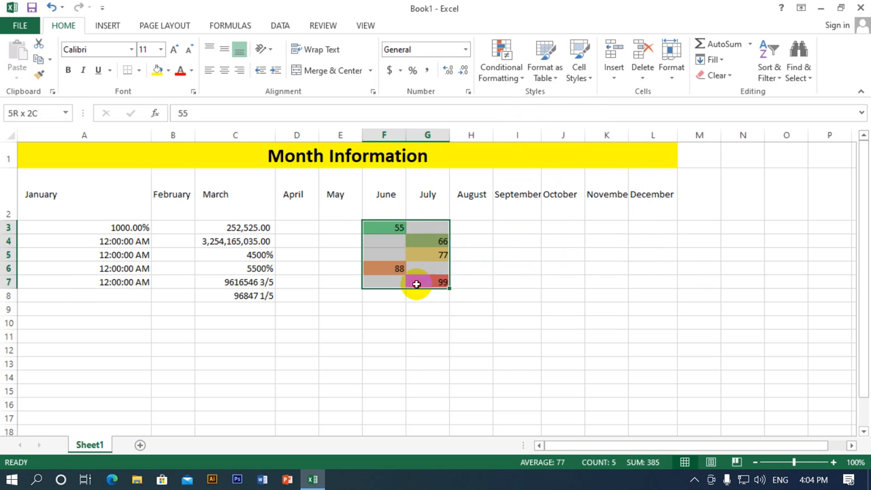
pyautogui.click(459, 288)
pyautogui.click(436, 282)
pyautogui.moveTo(392, 227); pyautogui.dragTo(435, 281)
pyautogui.click(509, 75)
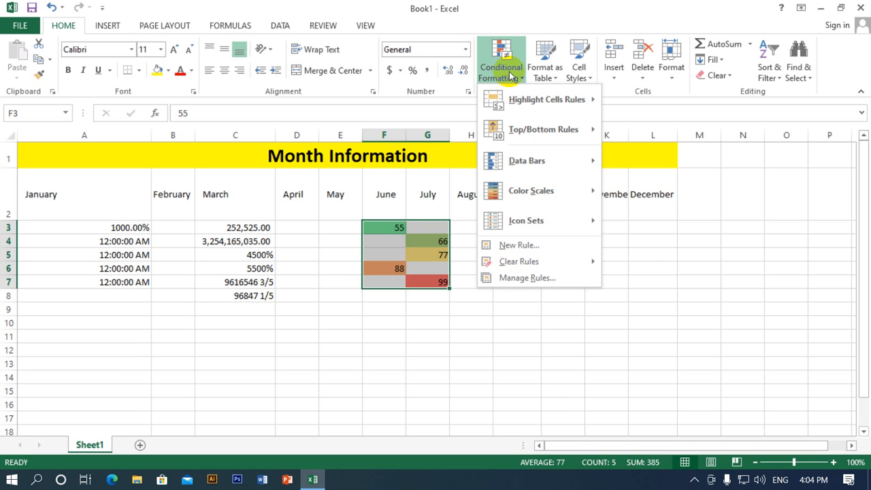
pyautogui.moveTo(576, 170)
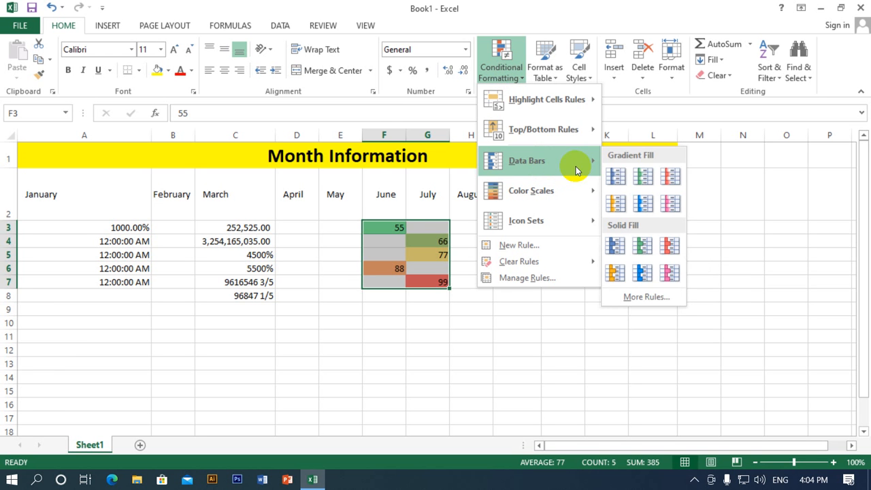
pyautogui.click(667, 177)
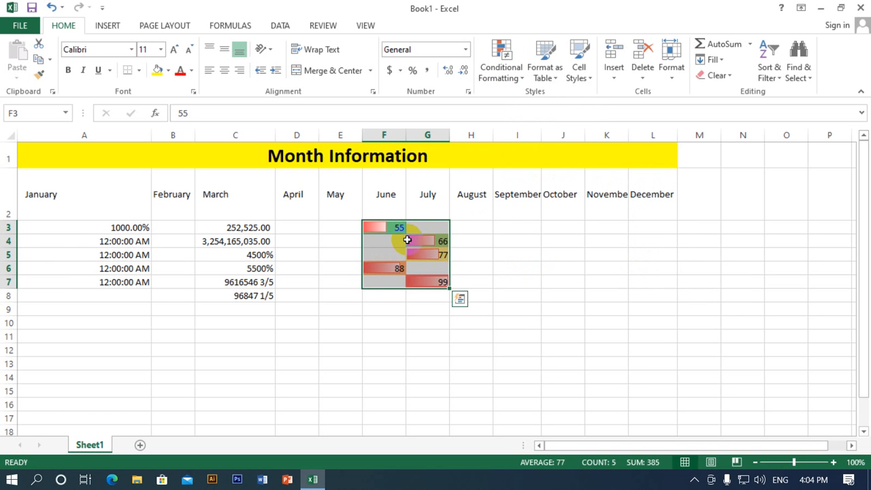
pyautogui.click(484, 252)
pyautogui.click(398, 228)
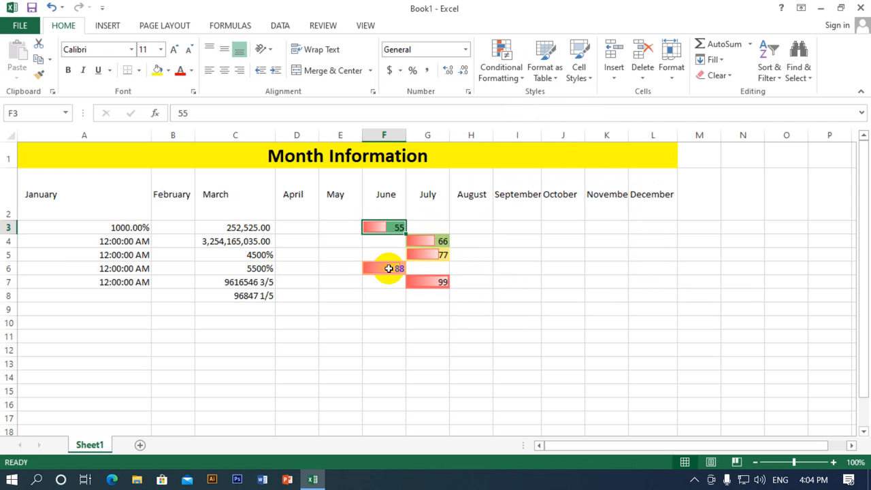
pyautogui.click(470, 227)
# Step: Preview other color scales and icon sets on F3:G8, and review the conditional formatting rules applied to that range
pyautogui.moveTo(381, 225); pyautogui.dragTo(430, 290)
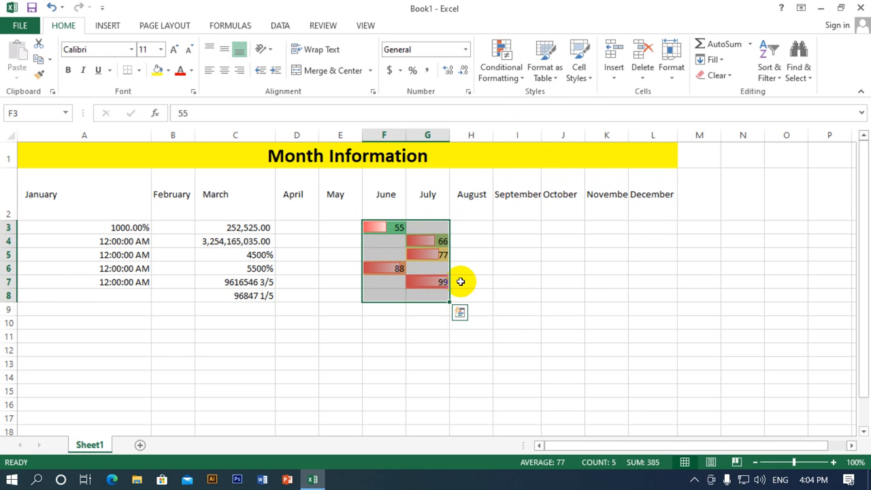
pyautogui.click(501, 65)
pyautogui.moveTo(524, 117)
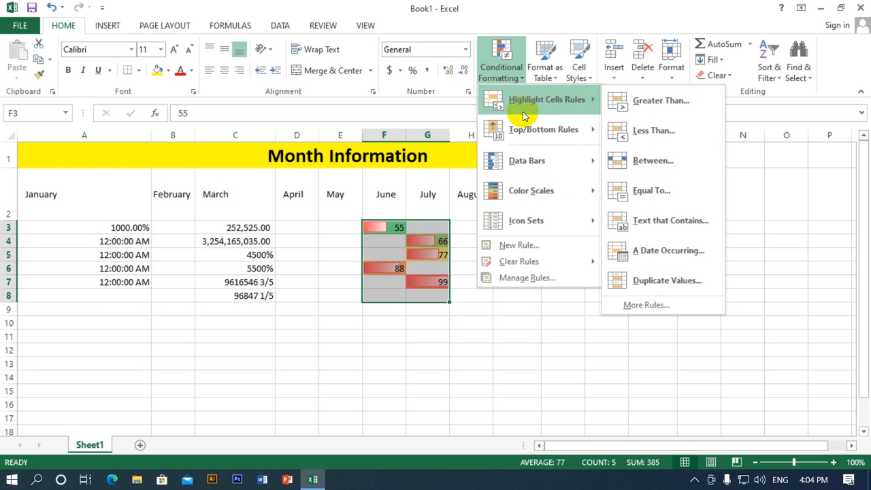
pyautogui.moveTo(597, 195)
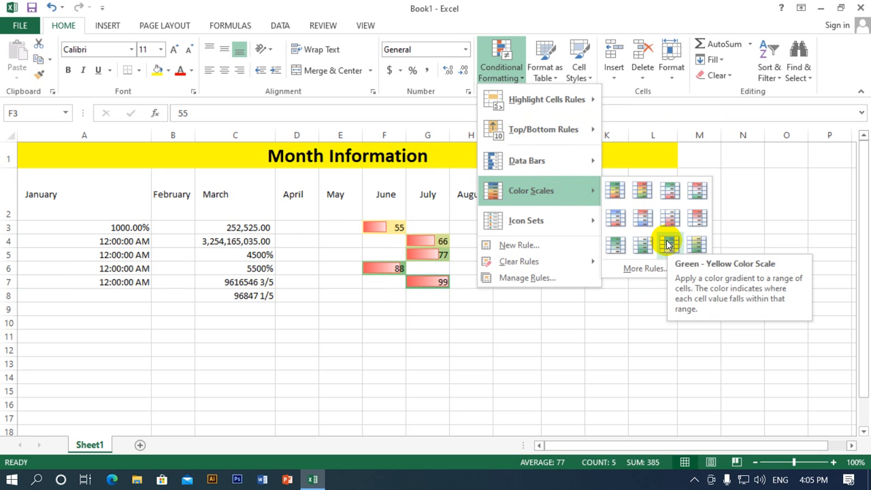
pyautogui.moveTo(593, 224)
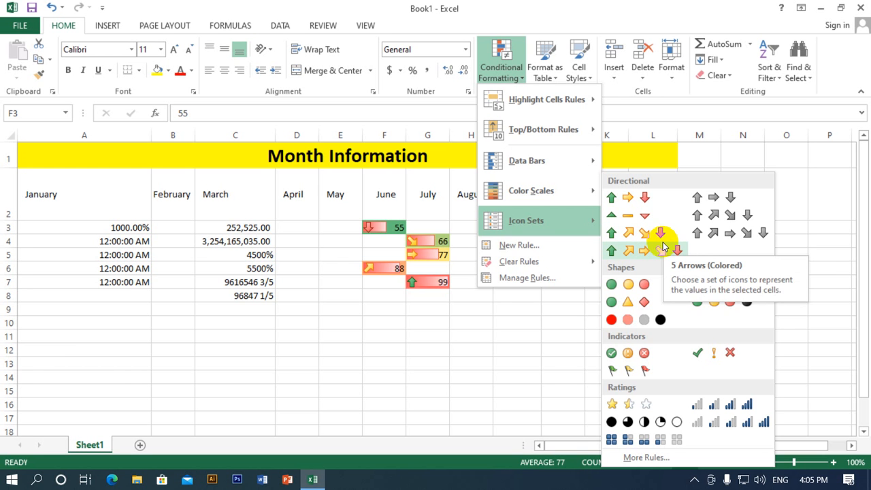
pyautogui.click(485, 278)
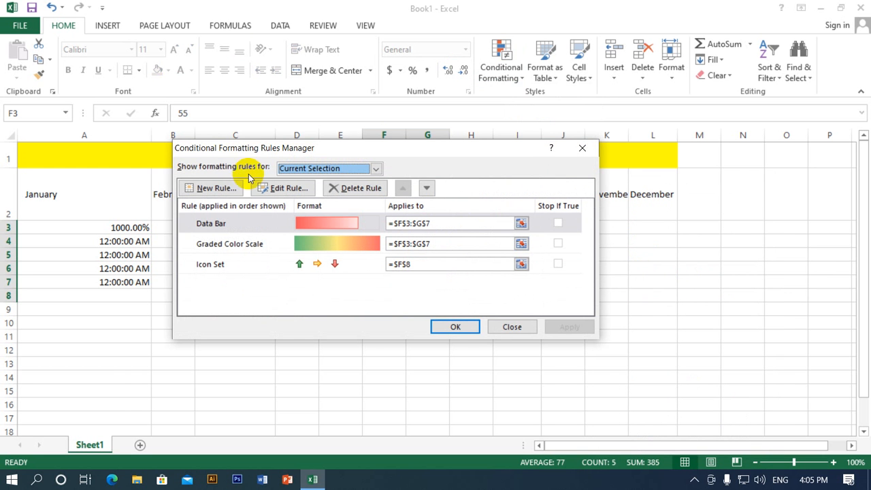
pyautogui.click(586, 155)
pyautogui.click(476, 284)
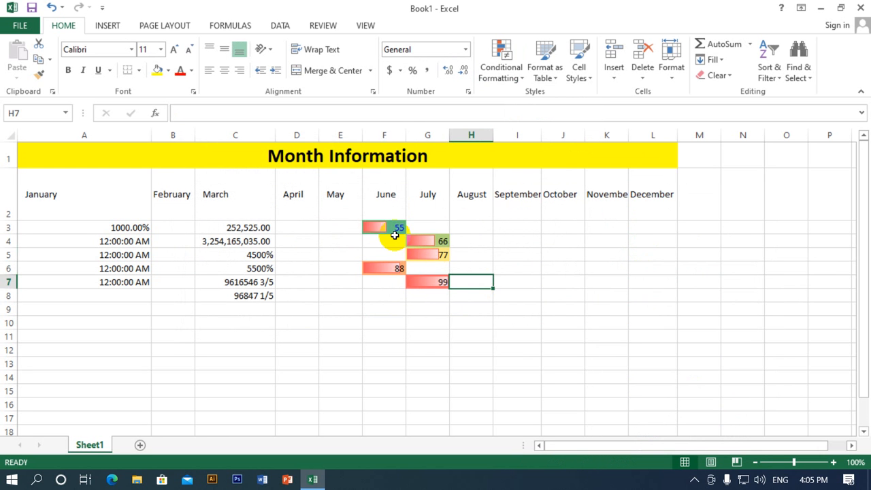
# Step: Fill the empty cells G3, F5 and F4 among the formatted values with 58, 82 and 45
pyautogui.click(389, 228)
pyautogui.press('Right')
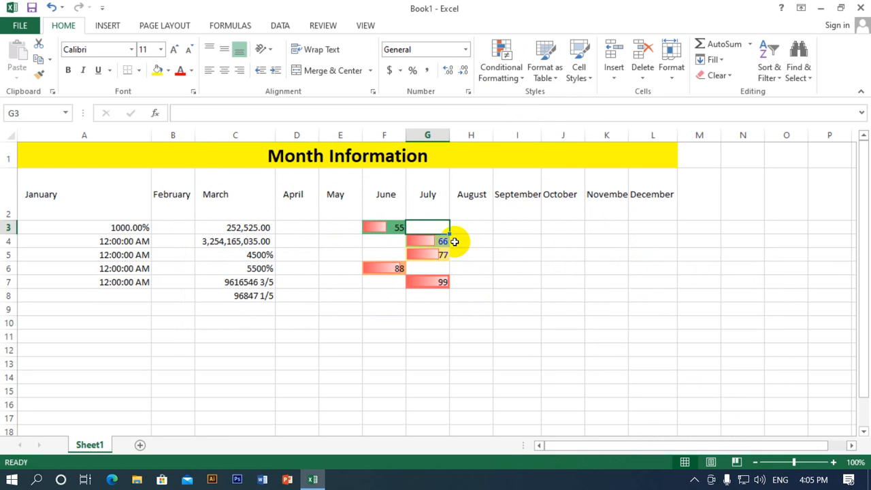
pyautogui.write('58')
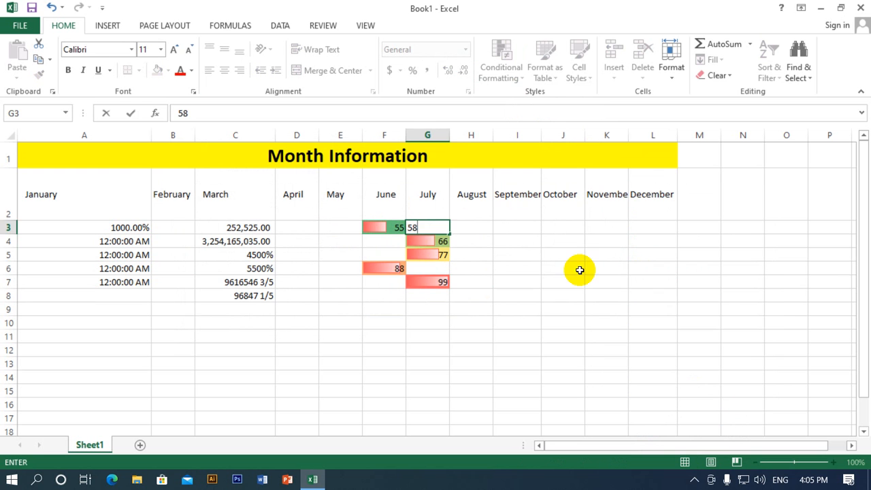
pyautogui.click(483, 240)
pyautogui.click(382, 250)
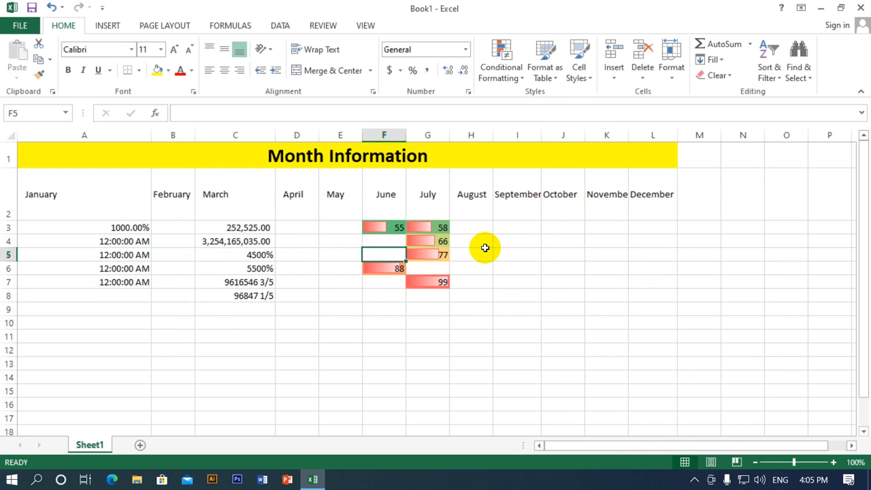
pyautogui.write('82')
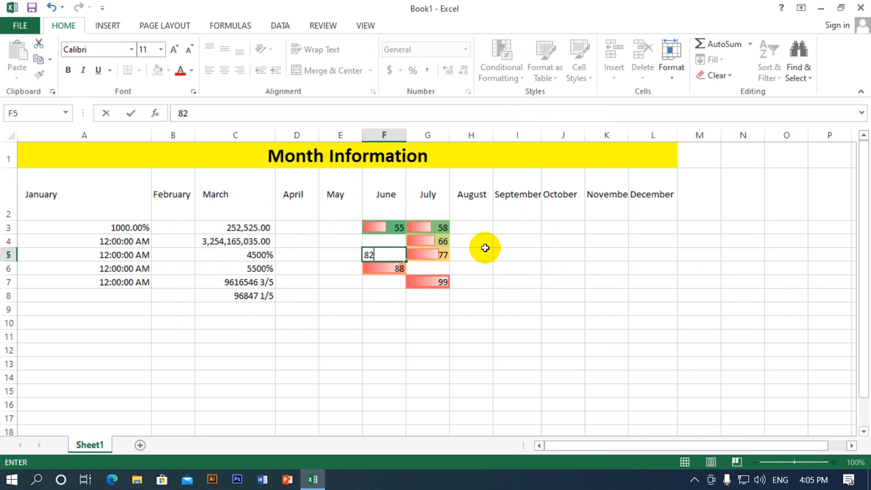
pyautogui.click(398, 240)
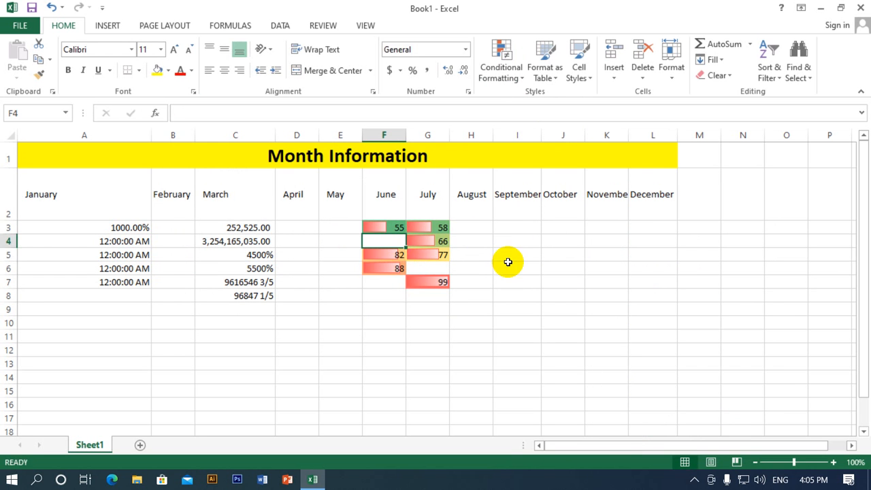
pyautogui.write('45')
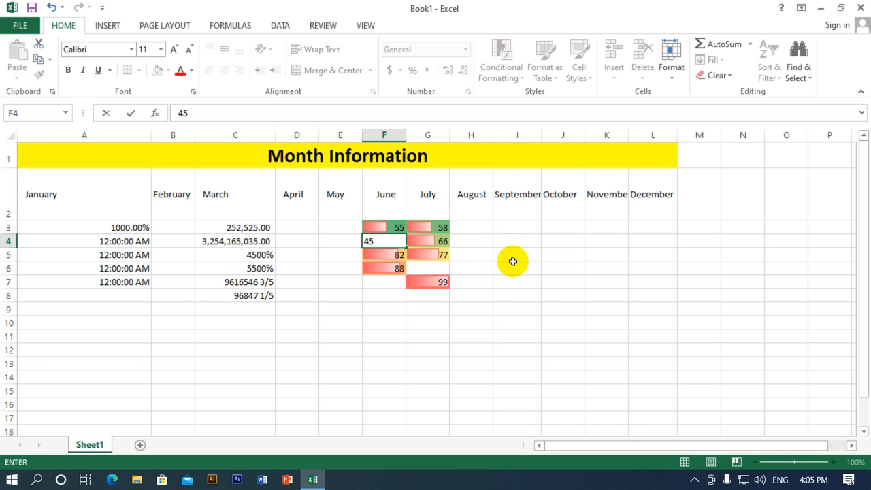
# Step: Enter 32 in the July cell G6 and 17 in the June cell F7
pyautogui.click(446, 269)
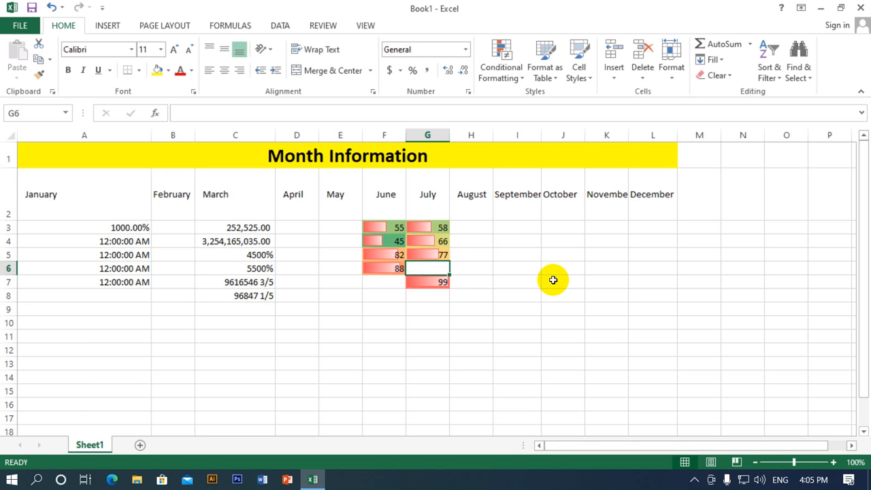
pyautogui.write('32')
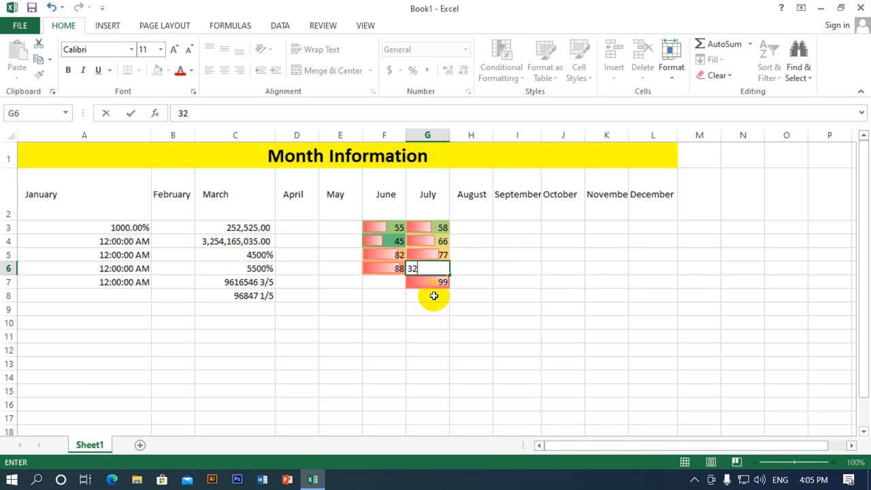
pyautogui.click(387, 286)
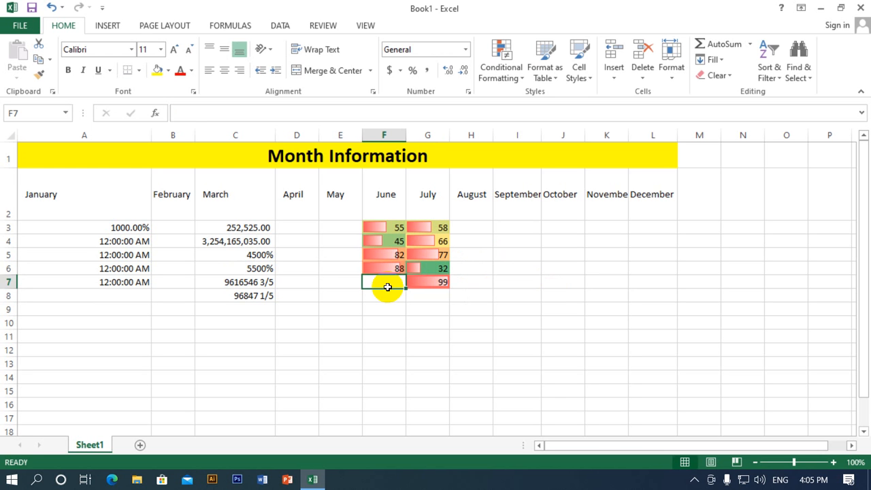
pyautogui.write('9')
pyautogui.press('BackSpace')
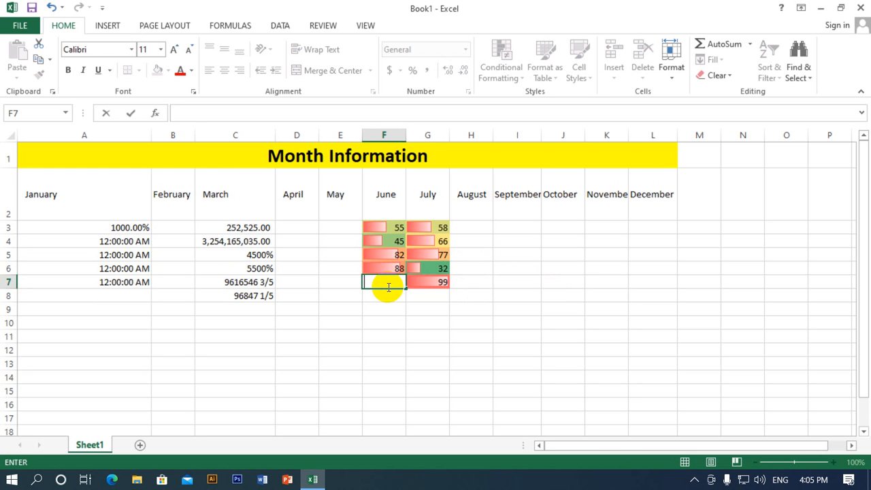
pyautogui.write('17')
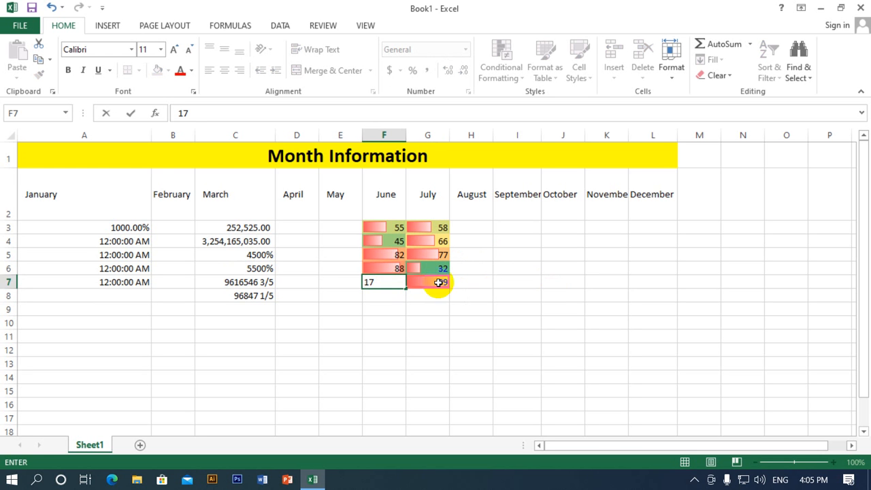
pyautogui.click(463, 283)
# Step: Format the June and July values in F3:G7 as a table without own headers, using a Light blue table style
pyautogui.moveTo(381, 228); pyautogui.dragTo(434, 281)
pyautogui.click(471, 271)
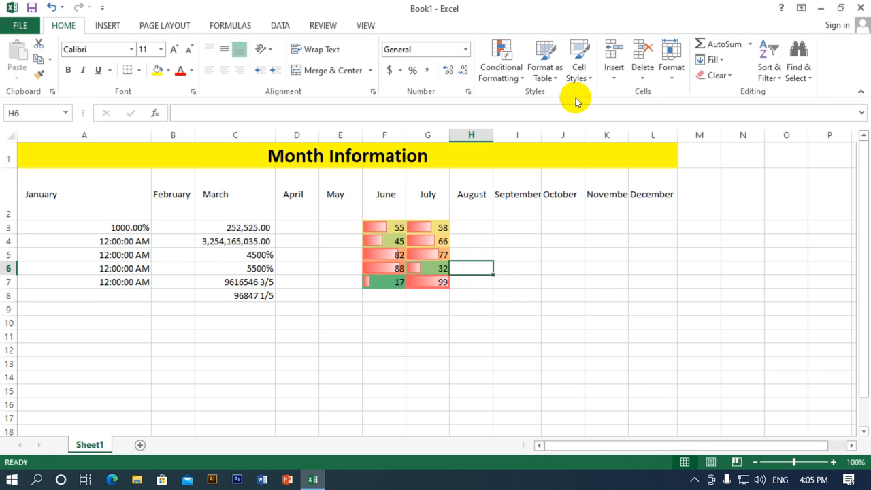
pyautogui.click(552, 81)
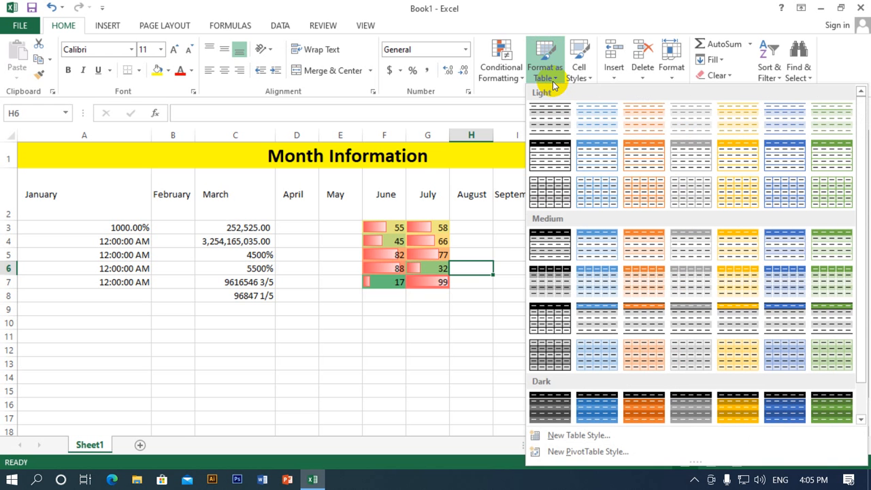
pyautogui.click(503, 90)
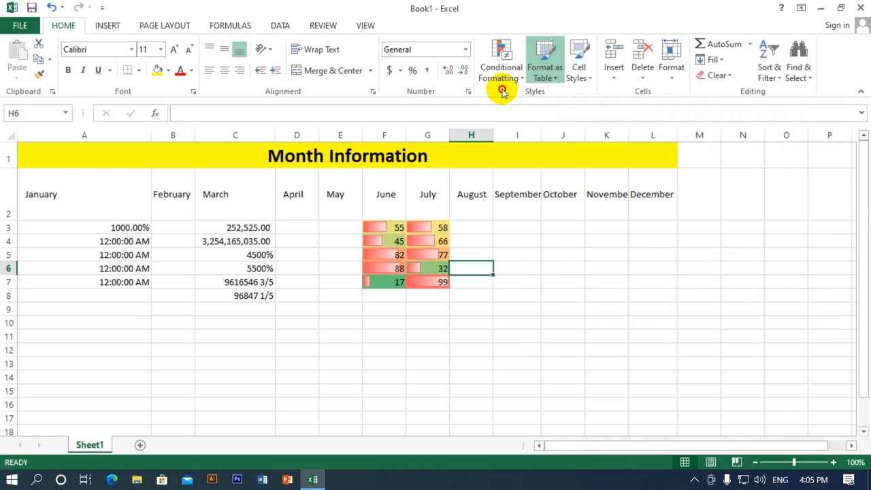
pyautogui.moveTo(375, 227); pyautogui.dragTo(439, 280)
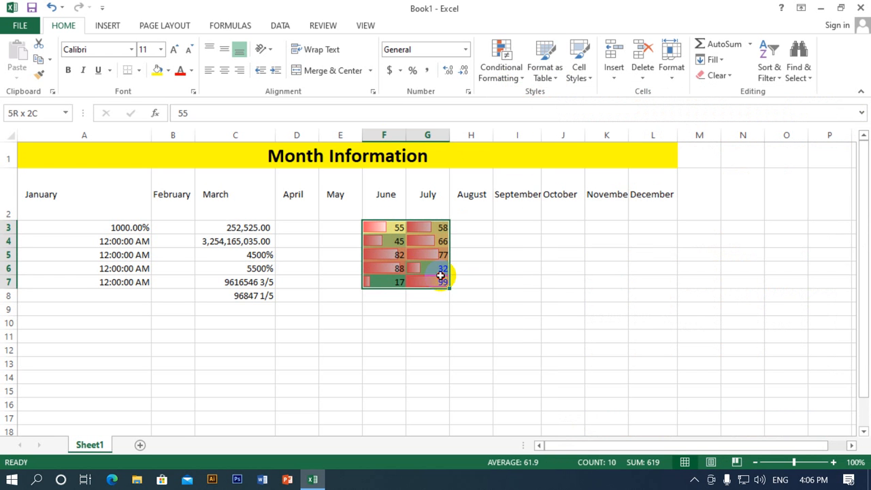
pyautogui.click(543, 76)
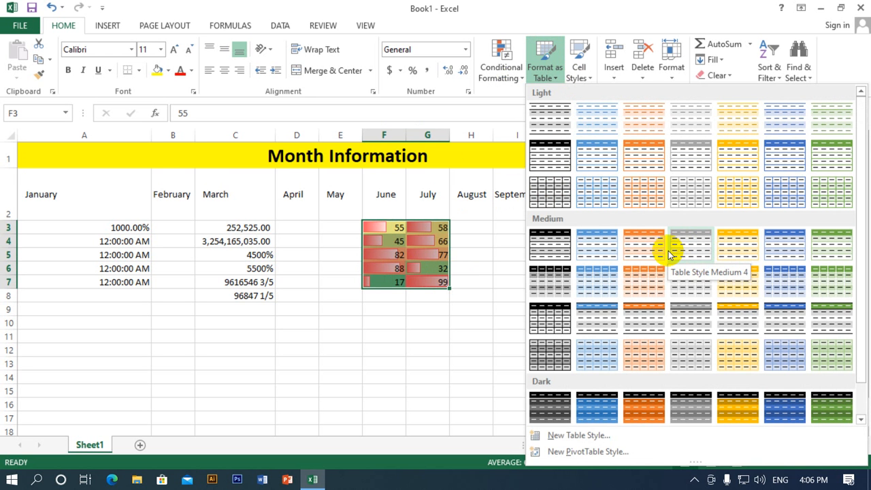
pyautogui.click(611, 170)
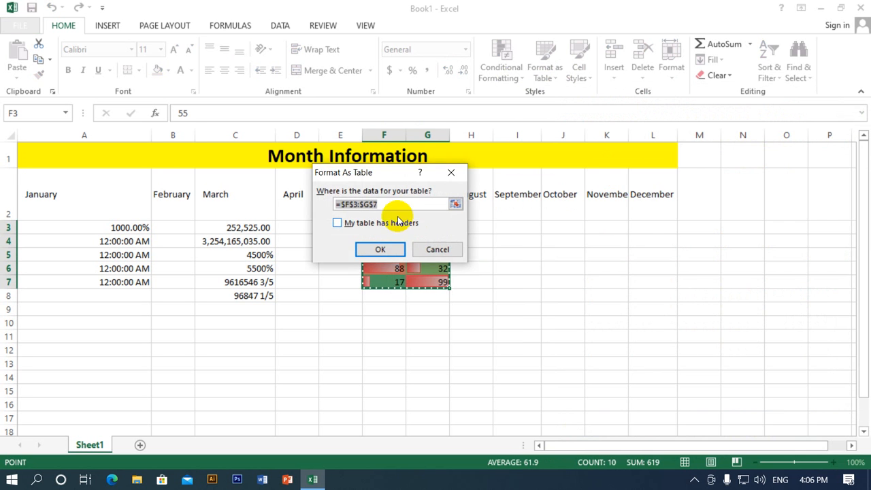
pyautogui.click(382, 250)
pyautogui.click(518, 253)
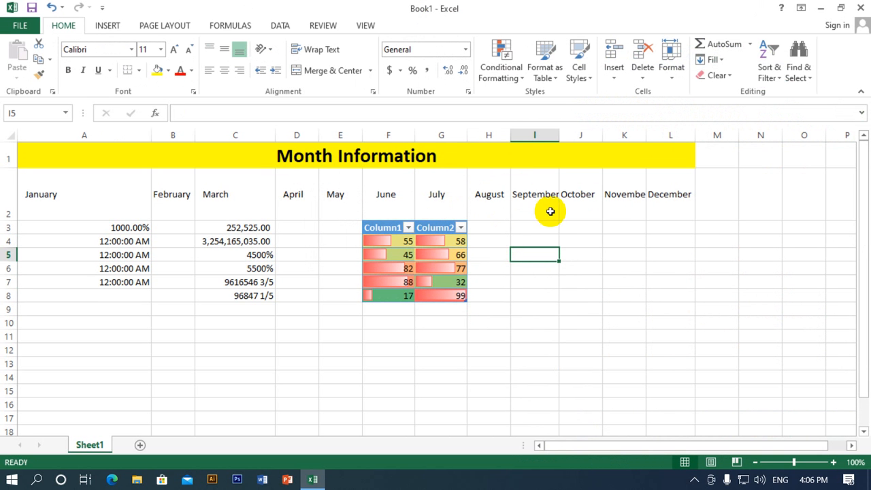
# Step: Look at the sort and filter options of the table's first column without applying any
pyautogui.click(408, 228)
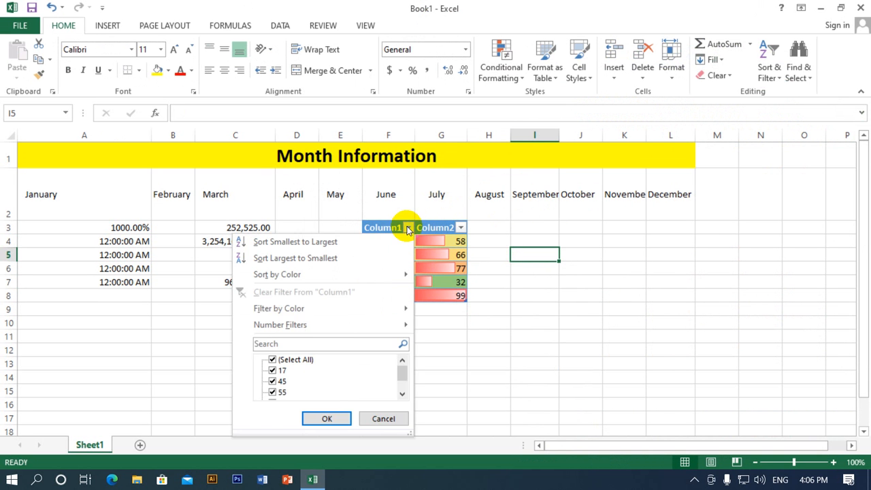
pyautogui.click(409, 228)
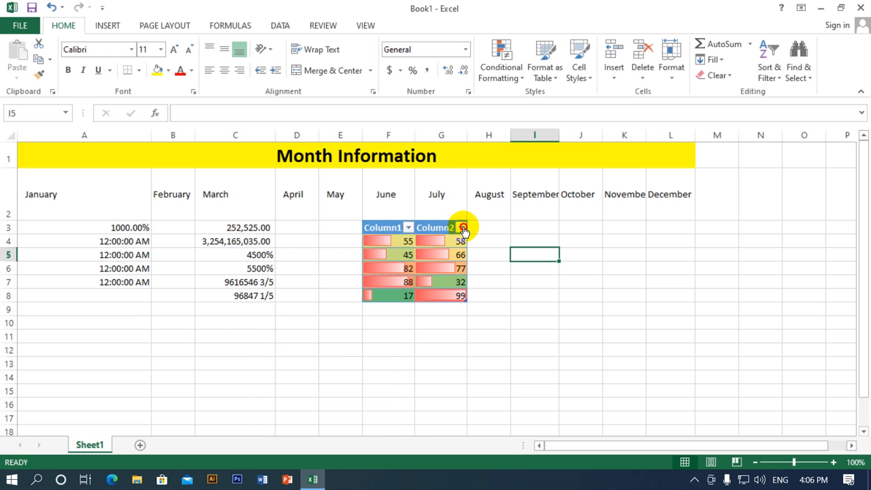
pyautogui.click(407, 229)
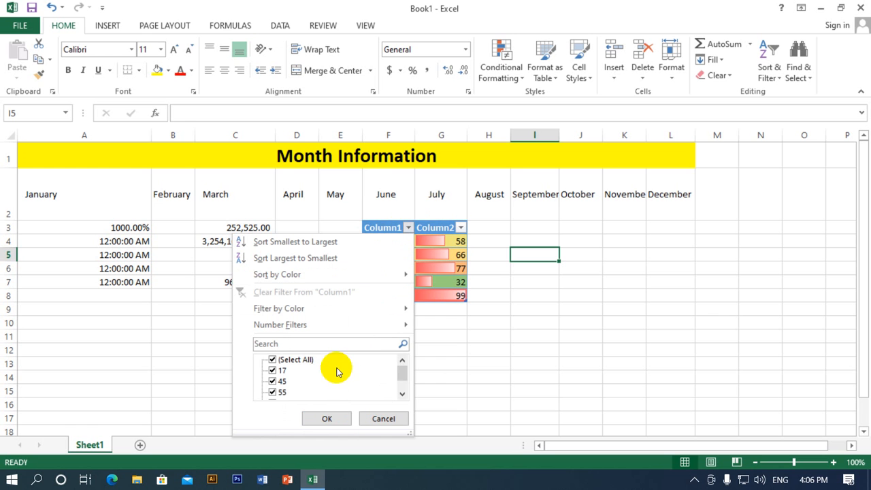
pyautogui.click(385, 417)
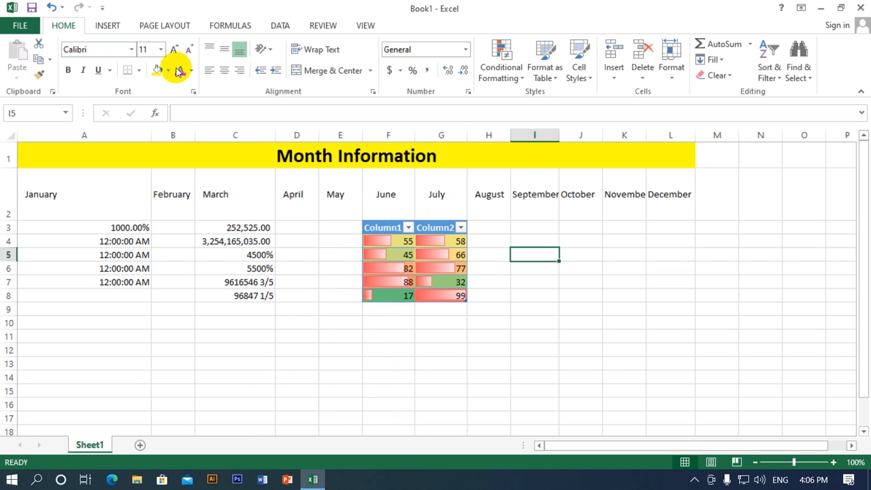
# Step: Undo the blue table formatting of the June and July values
pyautogui.click(52, 7)
pyautogui.click(482, 226)
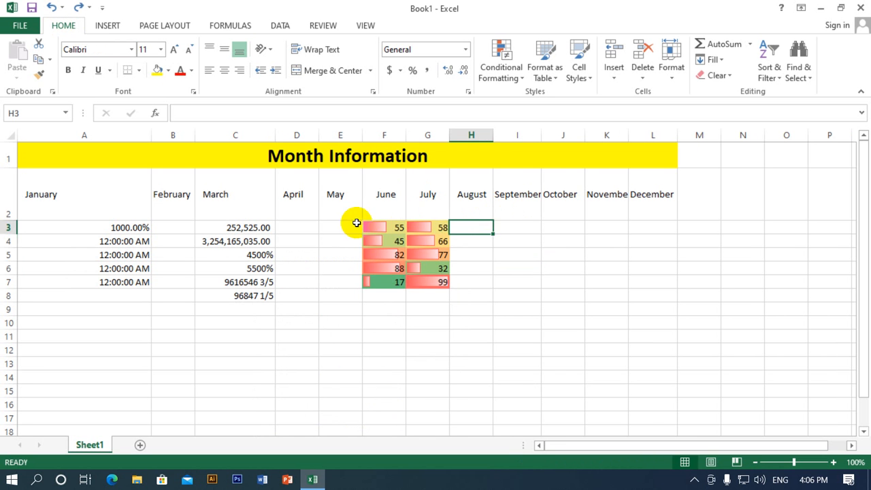
pyautogui.moveTo(380, 226); pyautogui.dragTo(432, 289)
pyautogui.click(471, 269)
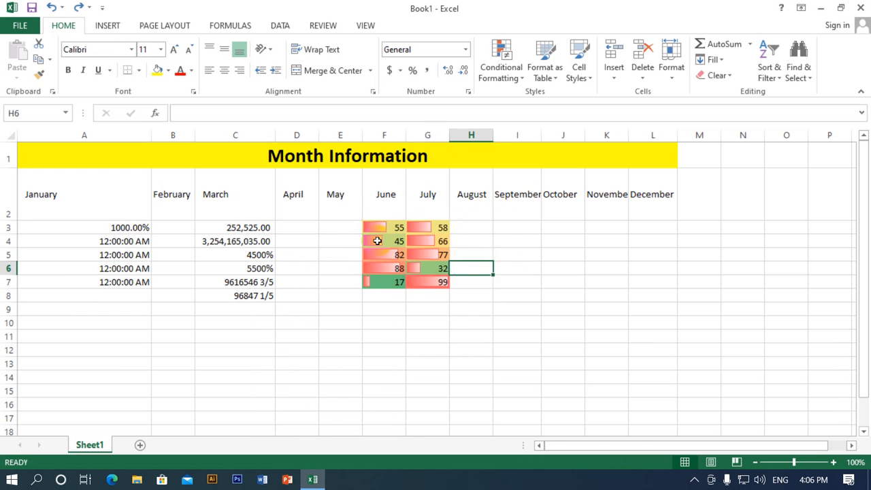
# Step: Format F3:G7 as a table without own headers, using the Dark table style with a gold header and light grey rows
pyautogui.moveTo(384, 227); pyautogui.dragTo(427, 282)
pyautogui.click(543, 75)
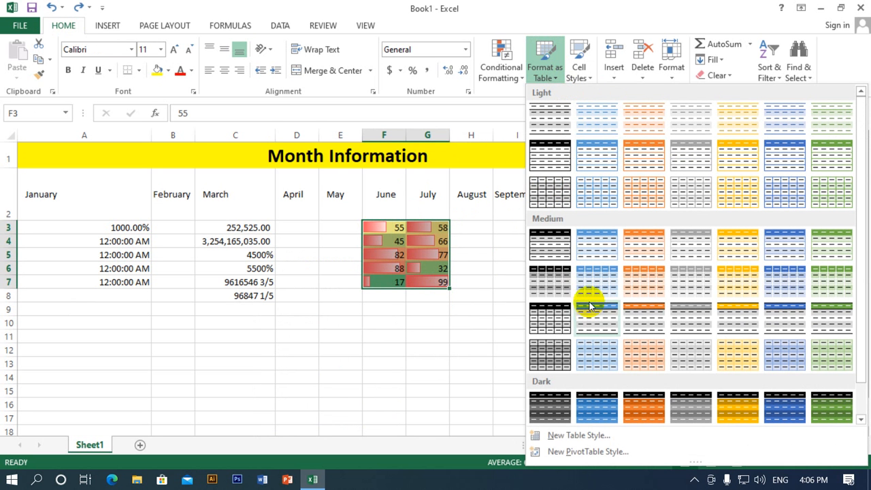
pyautogui.scroll(-1, 593, 322)
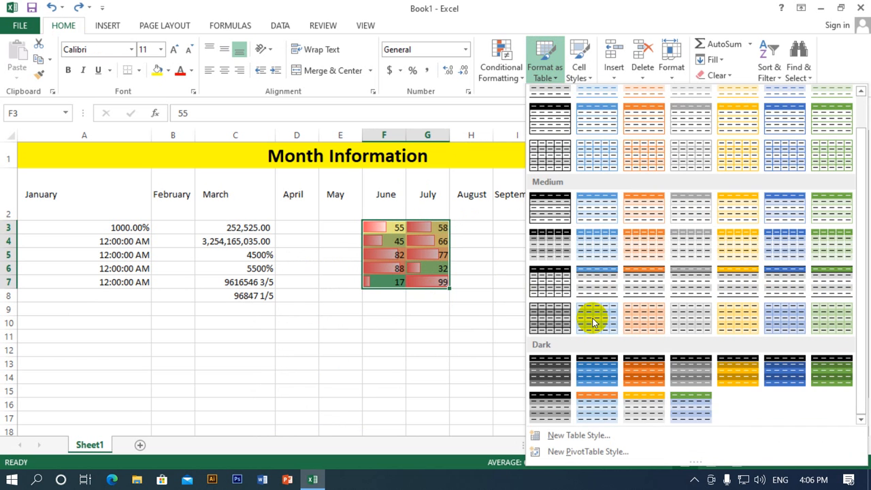
pyautogui.scroll(1, 593, 322)
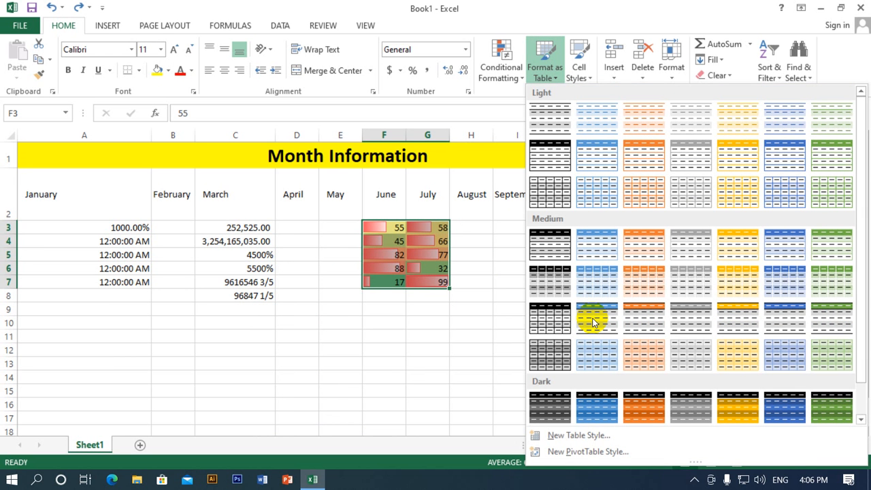
pyautogui.scroll(-1, 593, 322)
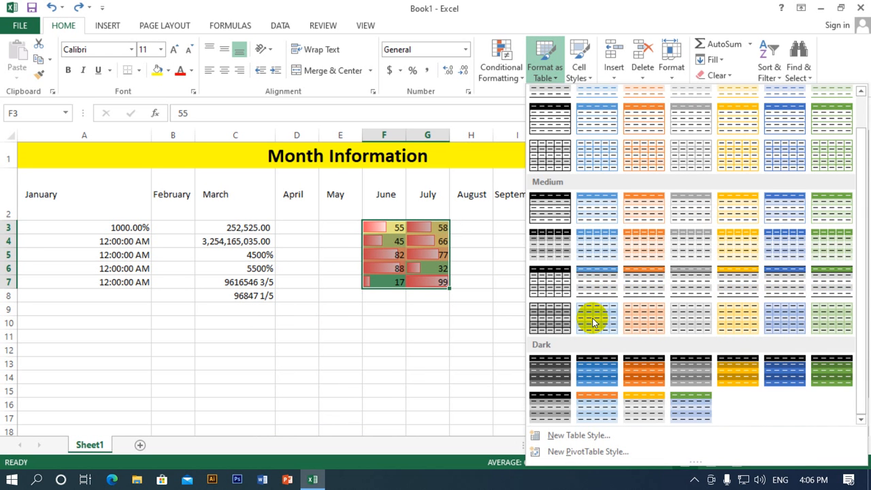
pyautogui.scroll(1, 593, 322)
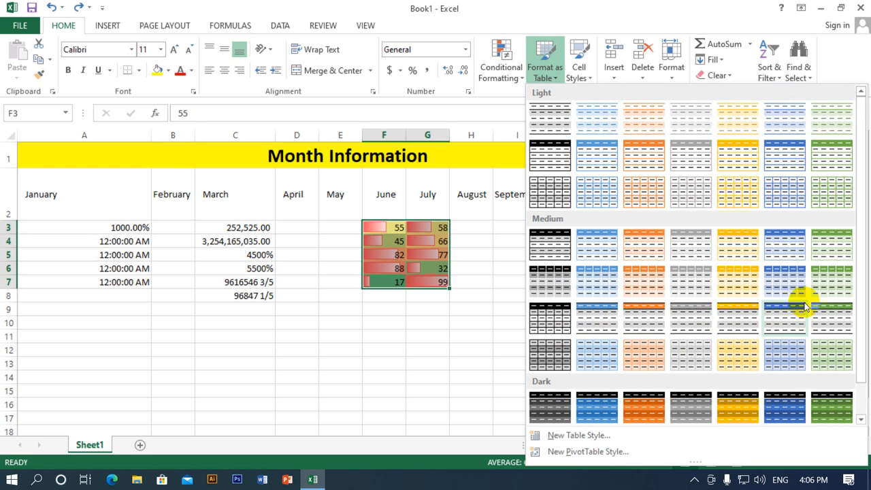
pyautogui.scroll(-1, 795, 303)
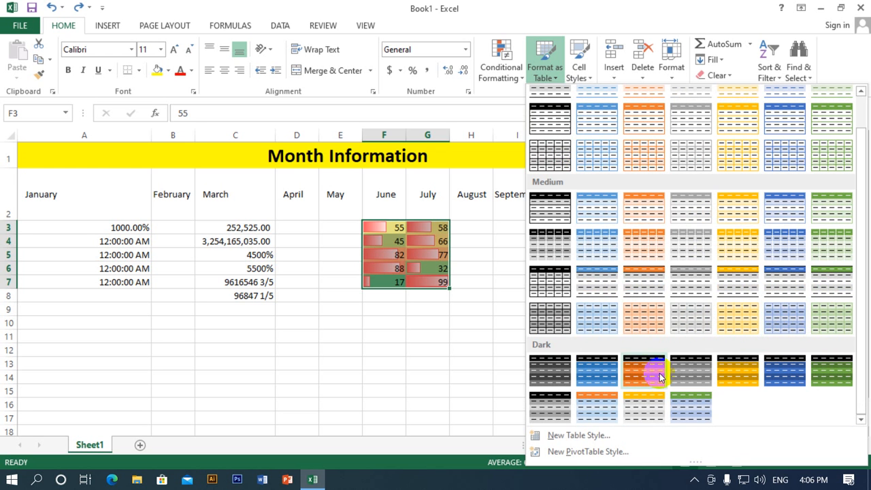
pyautogui.click(657, 402)
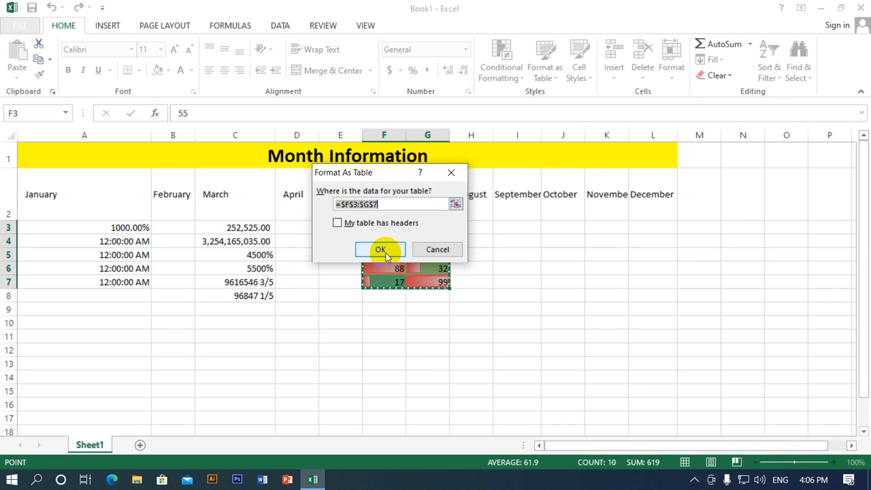
pyautogui.moveTo(378, 175); pyautogui.dragTo(421, 166)
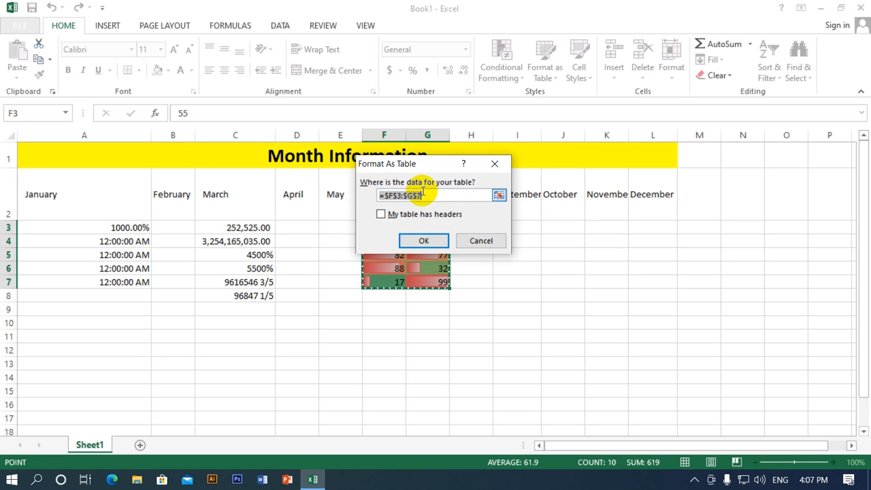
pyautogui.click(428, 242)
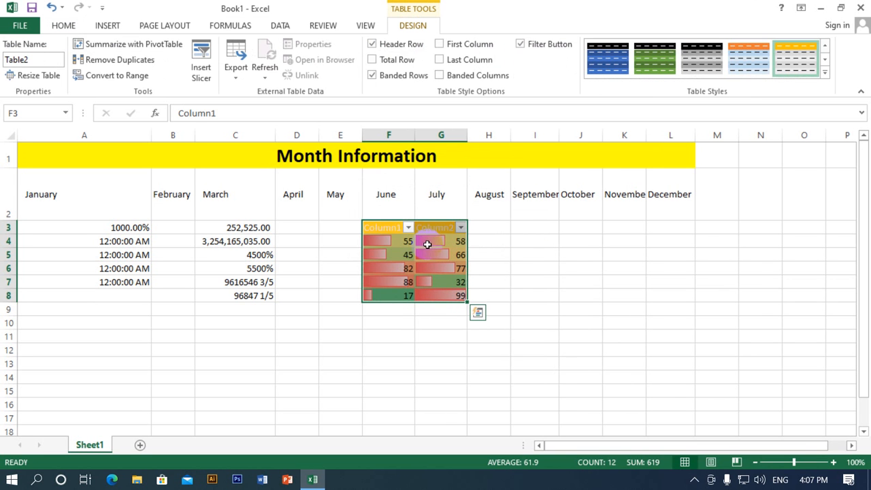
# Step: Rename the table's column headers as male in F3 and Female in G3
pyautogui.doubleClick(388, 229)
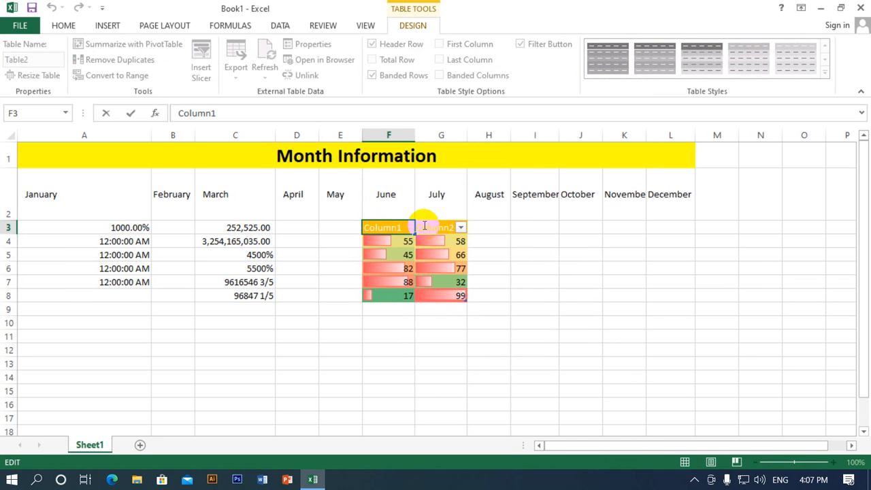
pyautogui.moveTo(403, 226); pyautogui.dragTo(359, 224)
pyautogui.click(418, 227)
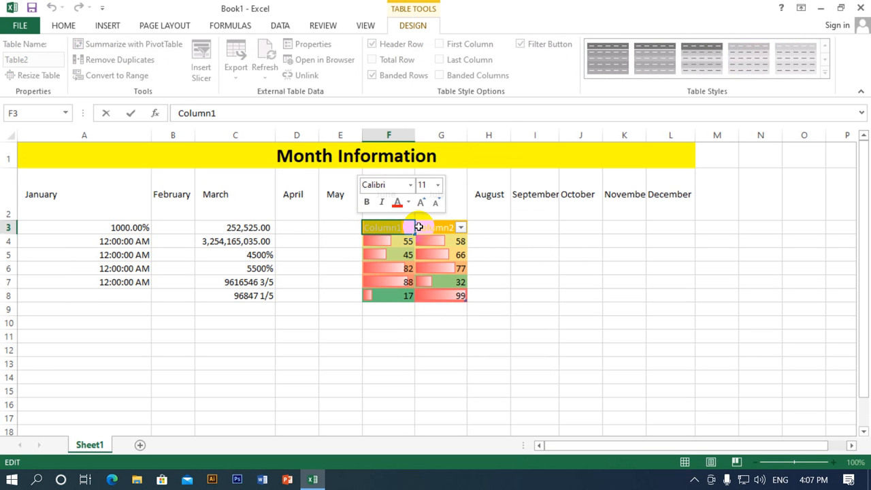
pyautogui.write('ma')
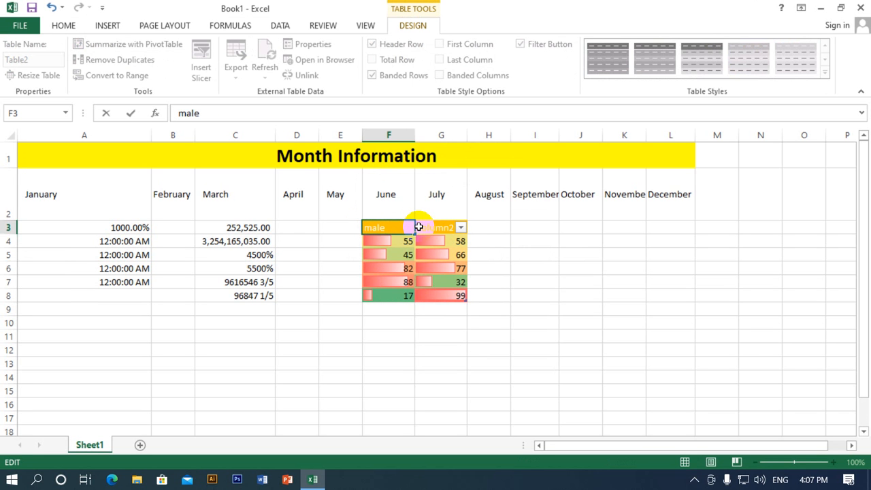
pyautogui.write('le')
pyautogui.click(419, 227)
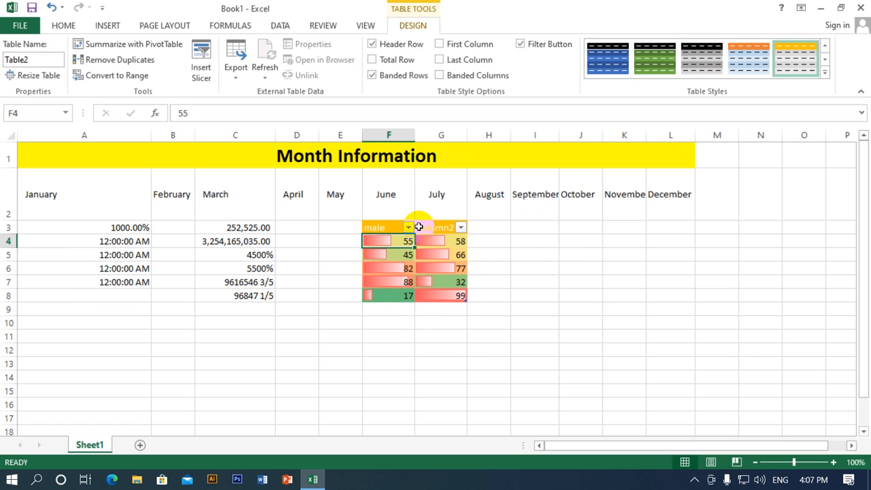
pyautogui.write('Female')
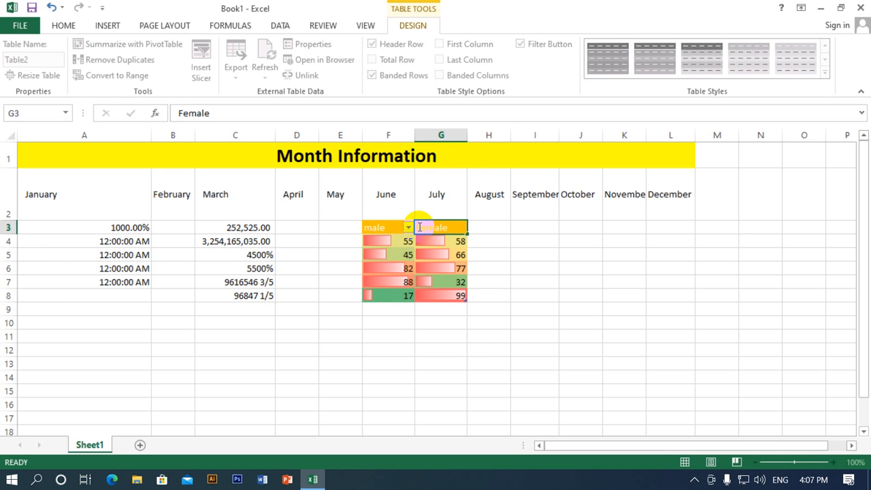
pyautogui.click(389, 227)
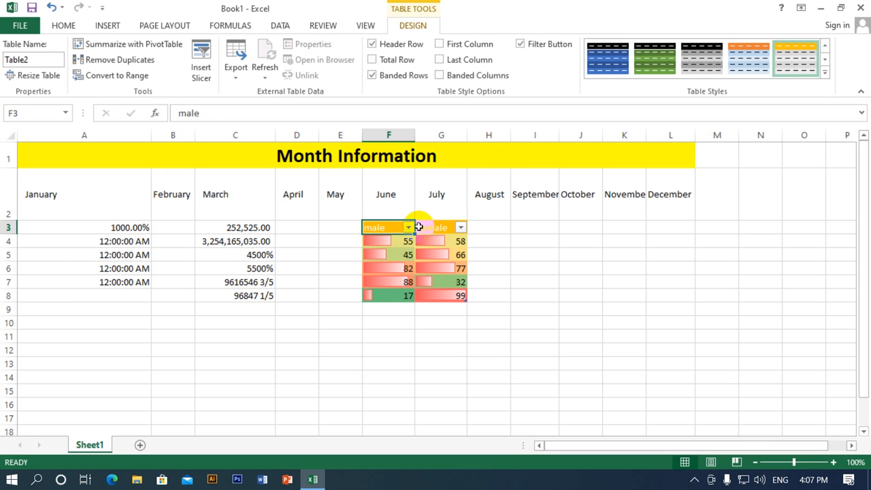
# Step: Change the male/Female table to the Dark blue table style with a black header row
pyautogui.click(615, 66)
pyautogui.click(498, 245)
pyautogui.click(398, 242)
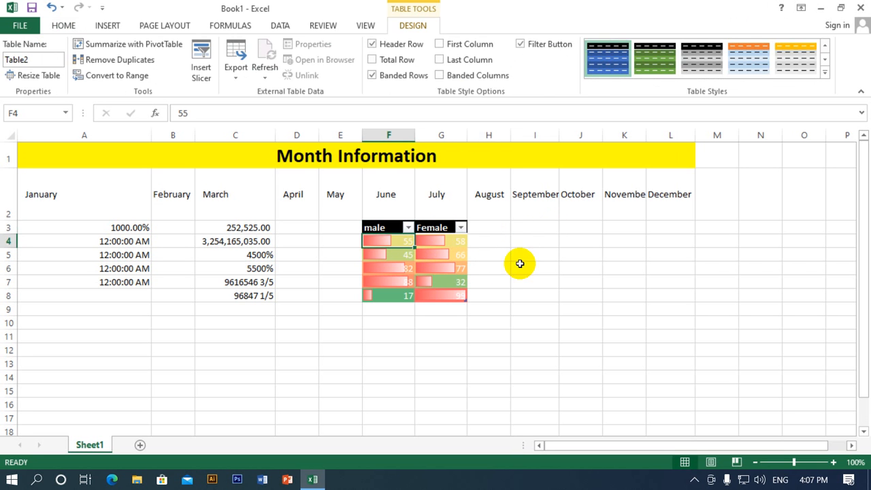
pyautogui.click(478, 231)
pyautogui.moveTo(387, 231); pyautogui.dragTo(451, 296)
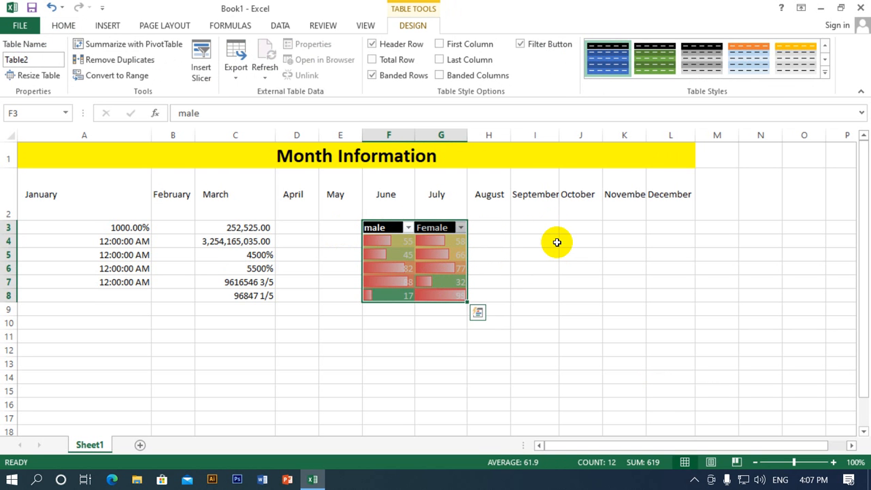
pyautogui.click(409, 228)
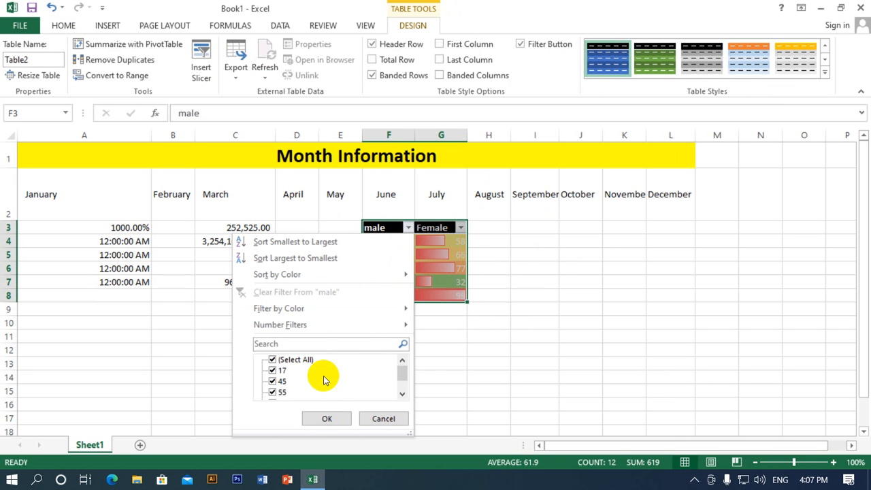
pyautogui.click(507, 294)
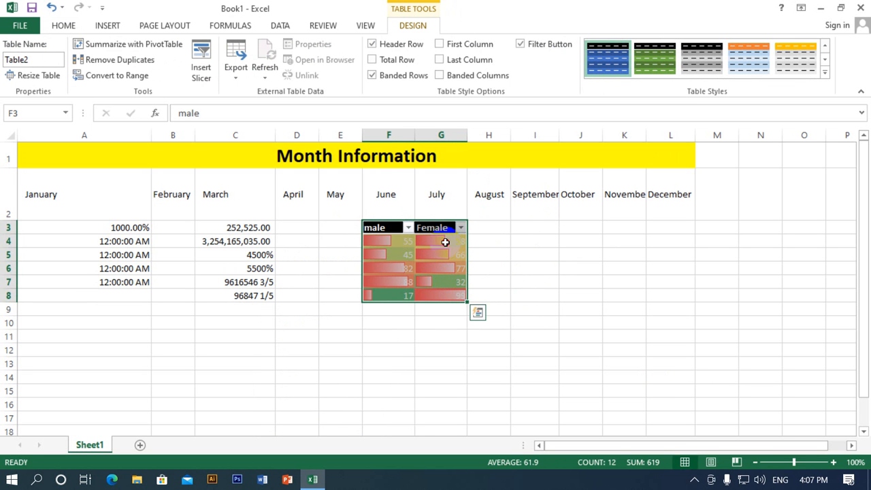
pyautogui.click(430, 242)
pyautogui.click(409, 227)
pyautogui.click(460, 227)
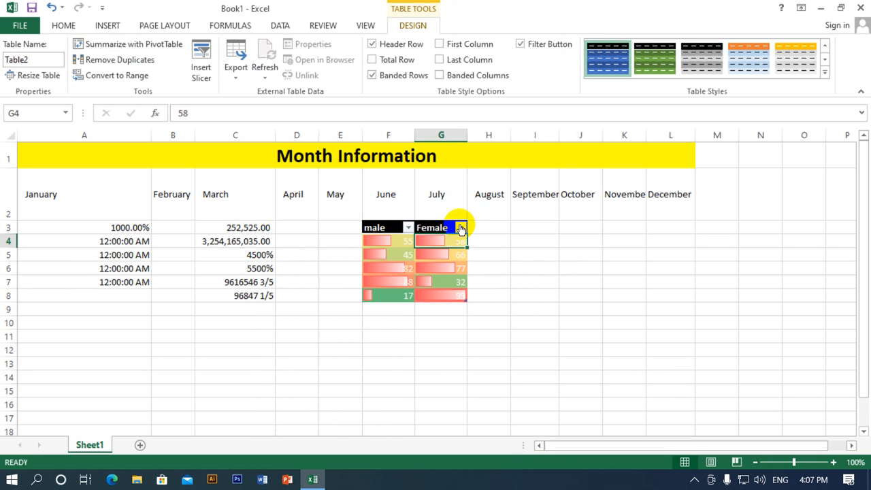
# Step: Filter the table's male column to hide the row with value 82
pyautogui.click(409, 227)
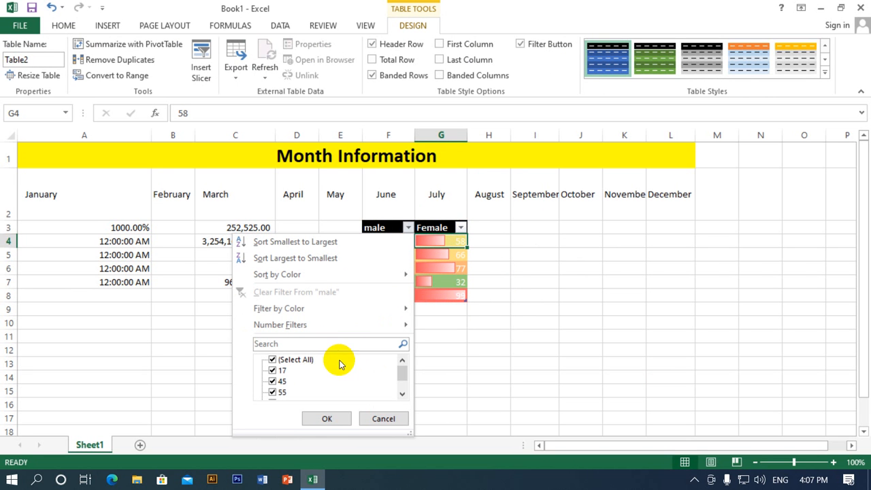
pyautogui.scroll(-1, 306, 378)
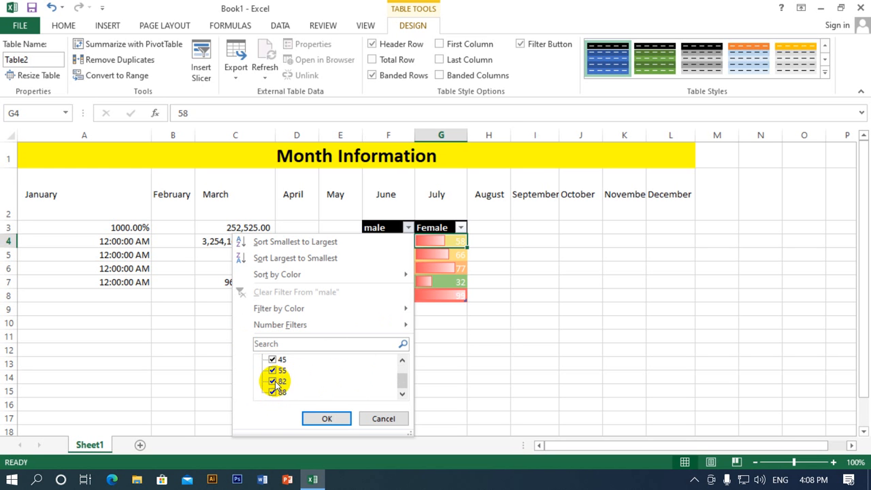
pyautogui.click(277, 382)
pyautogui.click(319, 415)
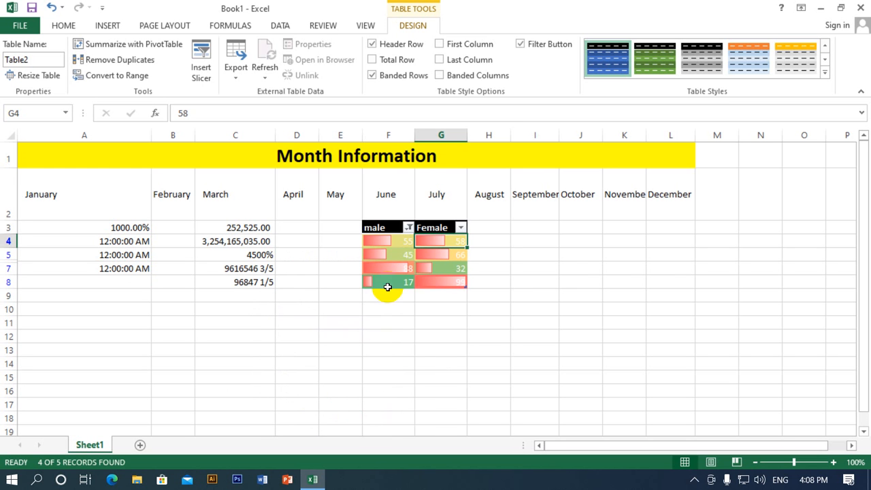
# Step: Reselect all values in the male column's filter to restore the row with 82
pyautogui.click(407, 227)
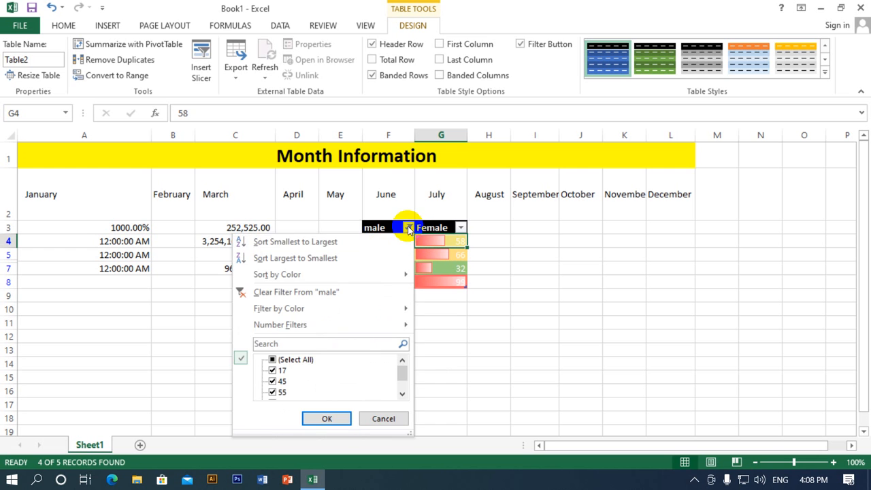
pyautogui.click(272, 359)
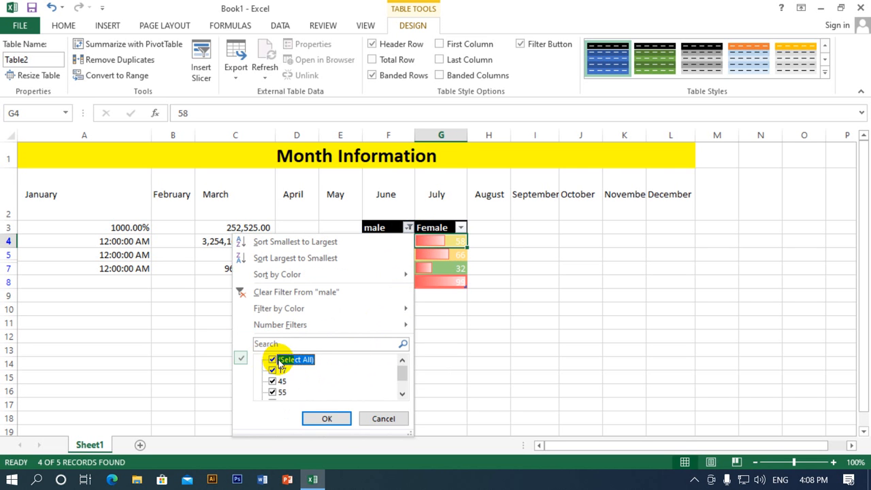
pyautogui.click(322, 419)
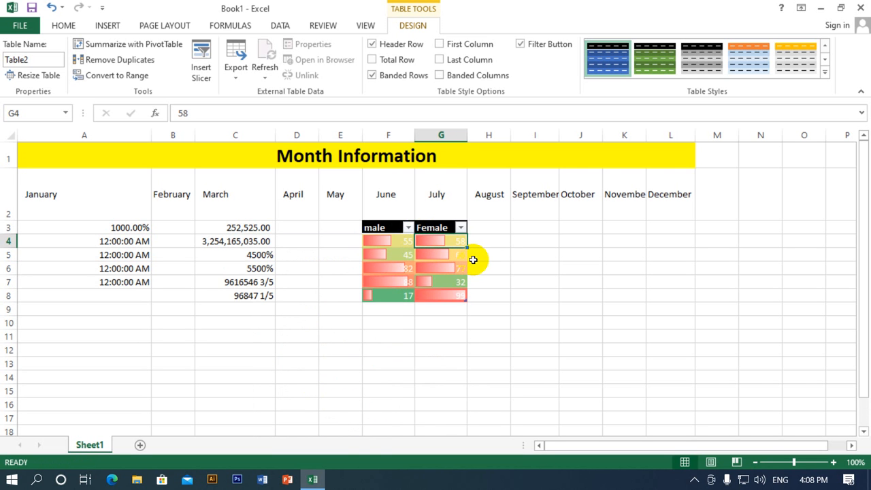
# Step: Filter the male column to exclude the value 17
pyautogui.click(407, 228)
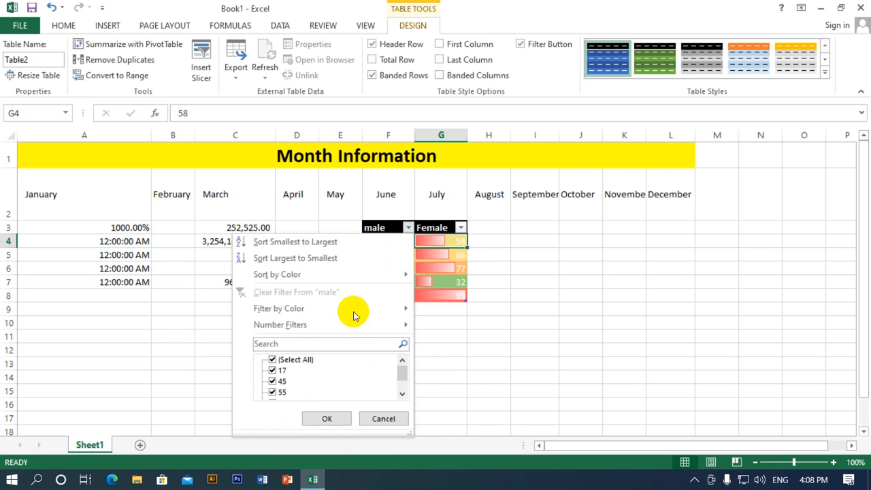
pyautogui.click(272, 371)
pyautogui.click(321, 418)
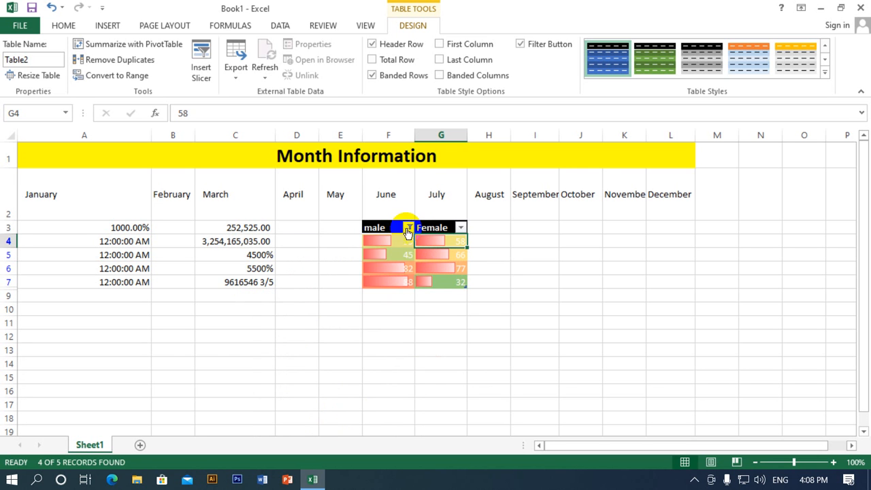
# Step: Reset the male column's filter to include all values, bringing back the row with 17
pyautogui.click(407, 230)
pyautogui.click(272, 359)
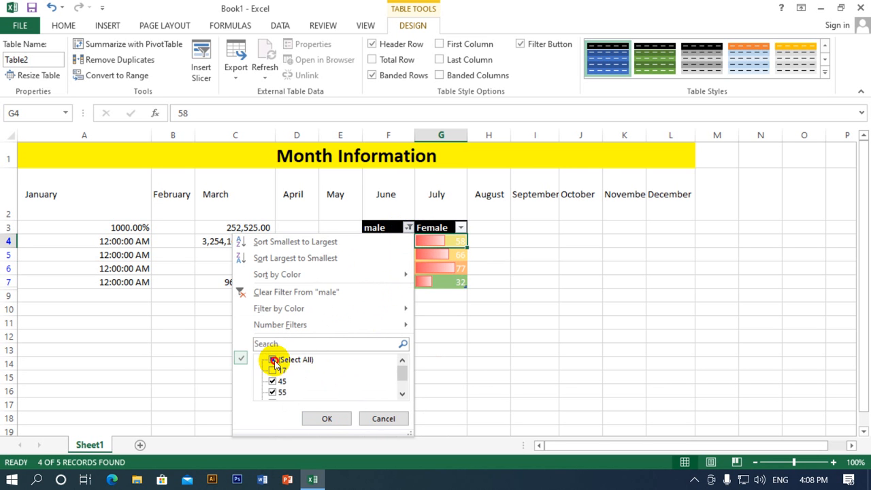
pyautogui.click(322, 416)
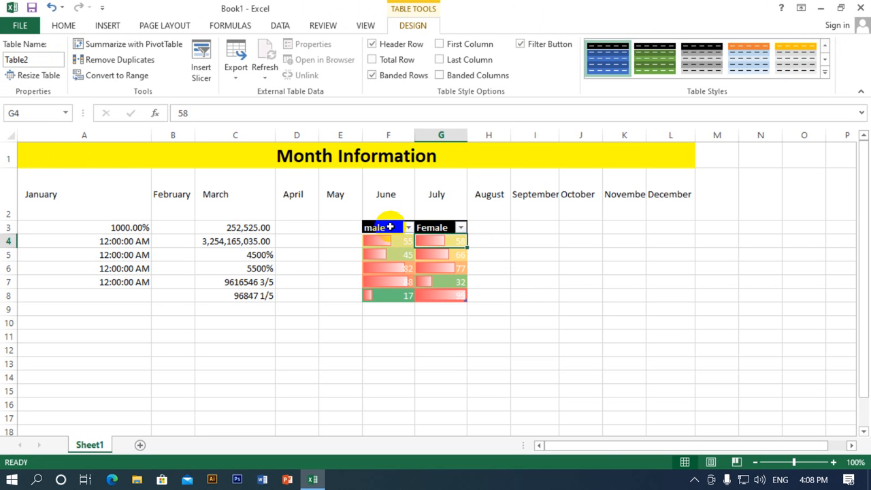
# Step: Try to rename the male/Female table as "Gender Info", with a space in the name
pyautogui.moveTo(391, 227); pyautogui.dragTo(453, 300)
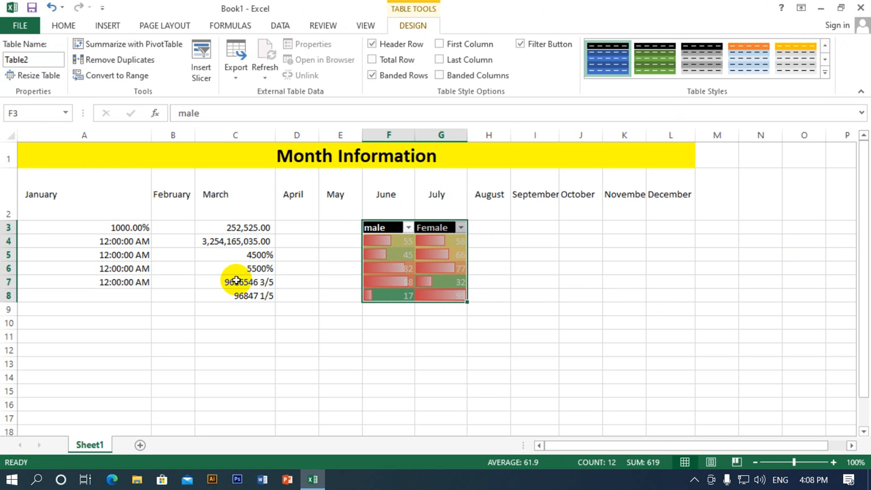
pyautogui.click(33, 59)
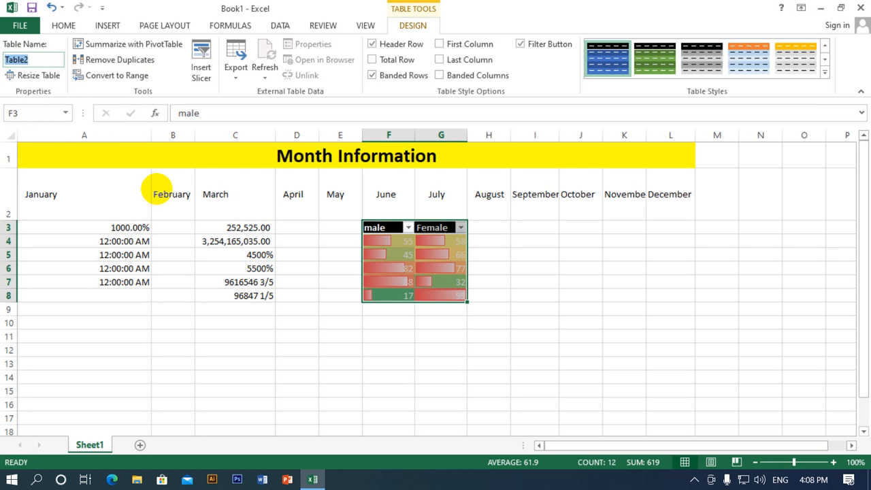
pyautogui.write('Tab')
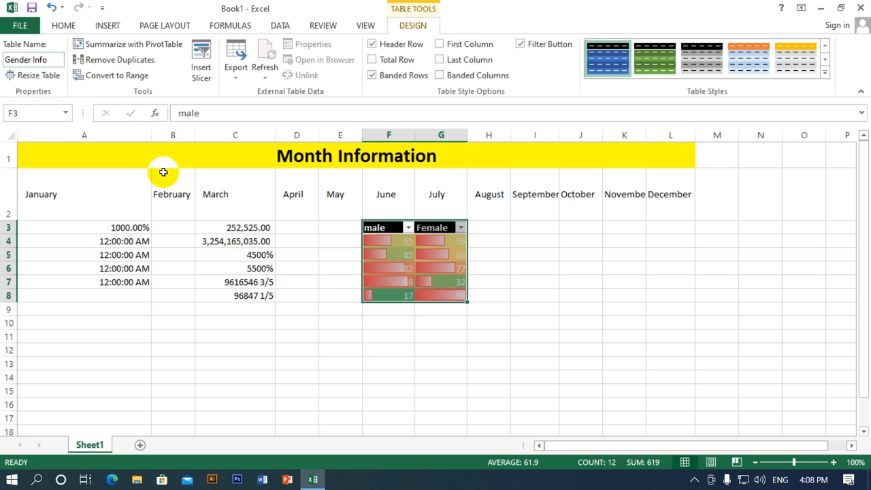
pyautogui.press('Return')
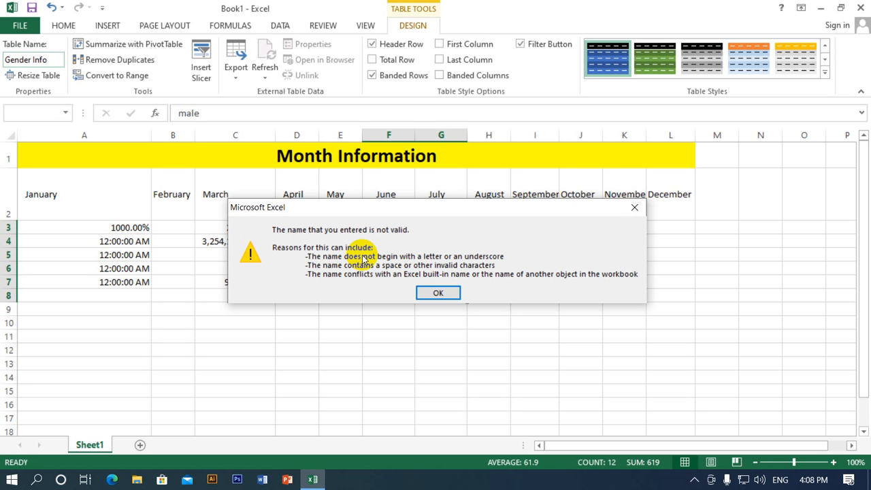
pyautogui.click(429, 294)
# Step: Rename the male/Female table as Gender_Info
pyautogui.moveTo(7, 60); pyautogui.dragTo(38, 62)
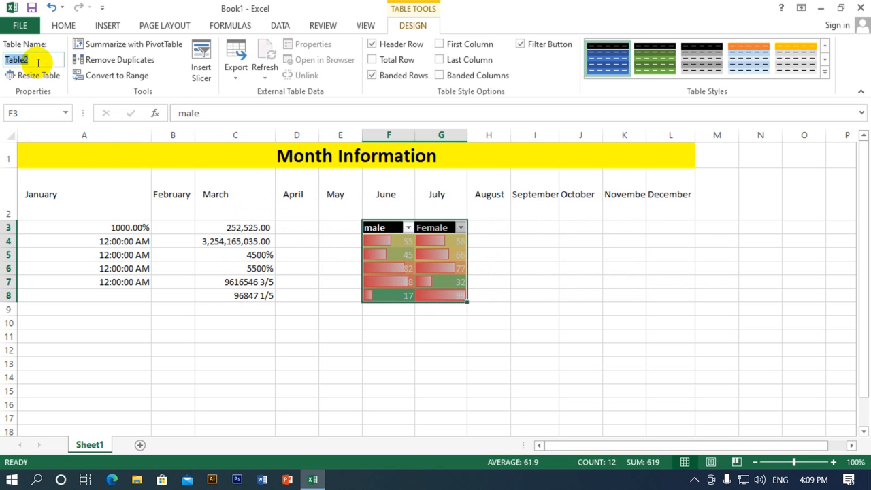
pyautogui.write('Gender_Info')
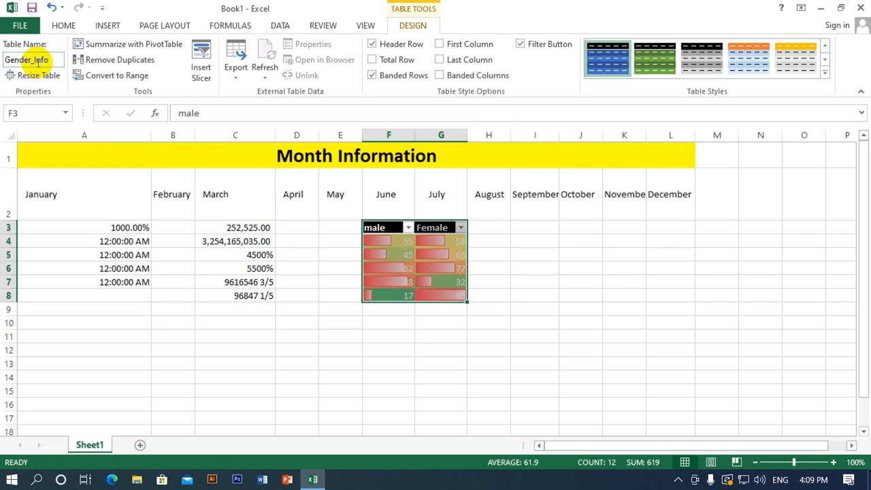
pyautogui.click(465, 253)
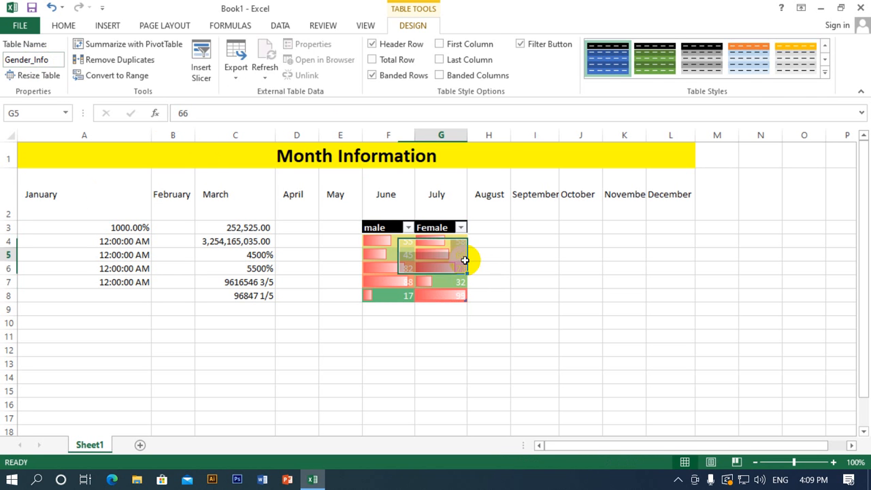
pyautogui.click(498, 271)
pyautogui.click(388, 256)
pyautogui.click(440, 294)
pyautogui.click(447, 254)
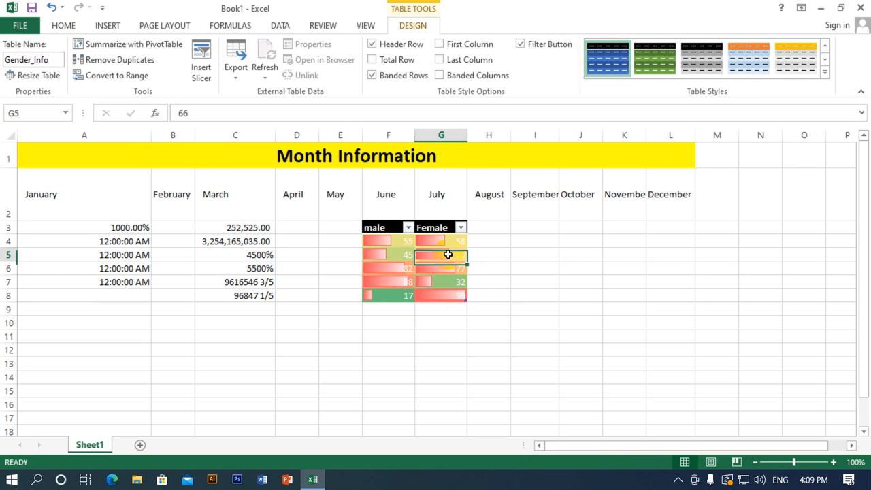
pyautogui.click(381, 227)
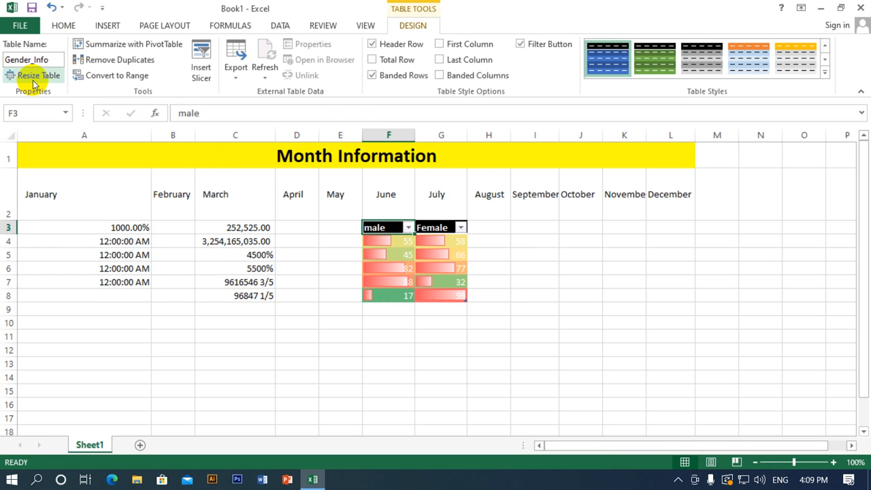
pyautogui.click(507, 271)
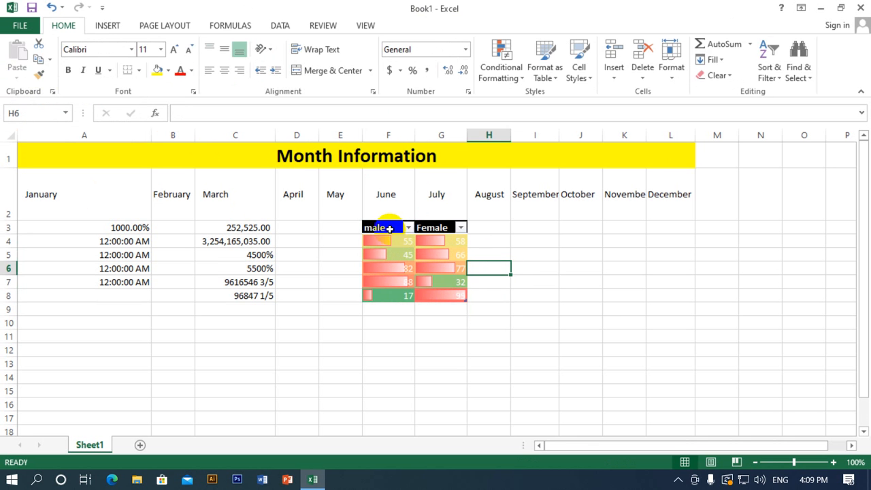
# Step: Check the Gender_Info table's range in Resize Table, and try extending the table through column I before undoing the extension
pyautogui.moveTo(389, 229); pyautogui.dragTo(453, 298)
pyautogui.click(506, 298)
pyautogui.moveTo(391, 227); pyautogui.dragTo(453, 288)
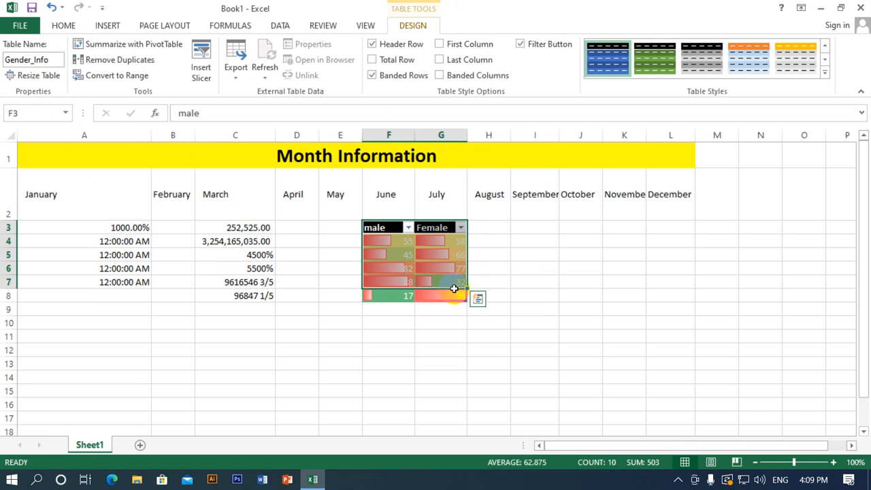
pyautogui.click(40, 75)
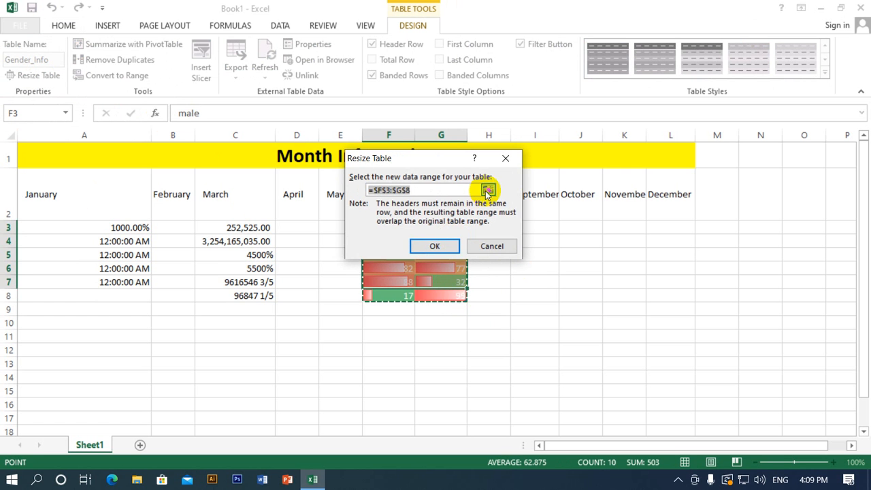
pyautogui.click(449, 245)
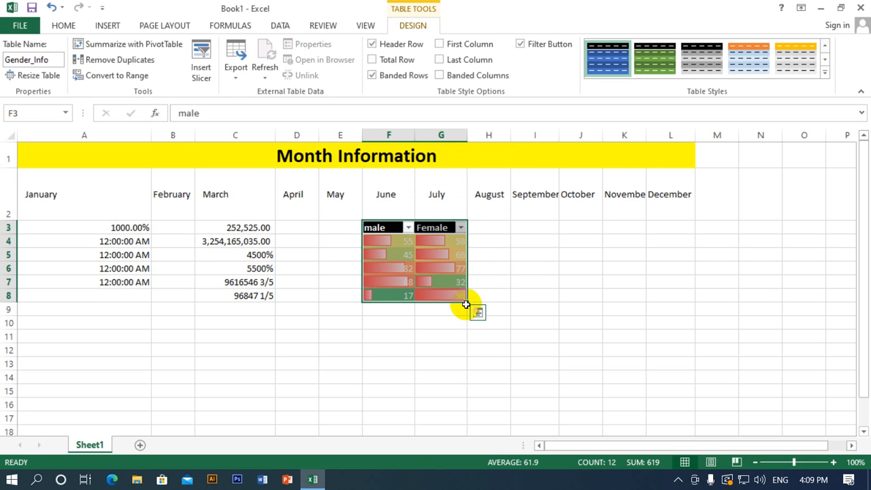
pyautogui.moveTo(465, 301); pyautogui.dragTo(544, 330)
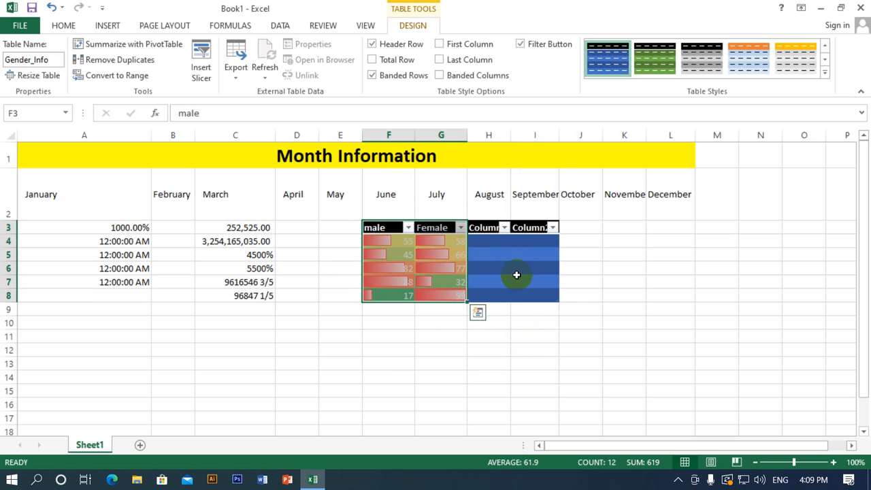
pyautogui.click(52, 8)
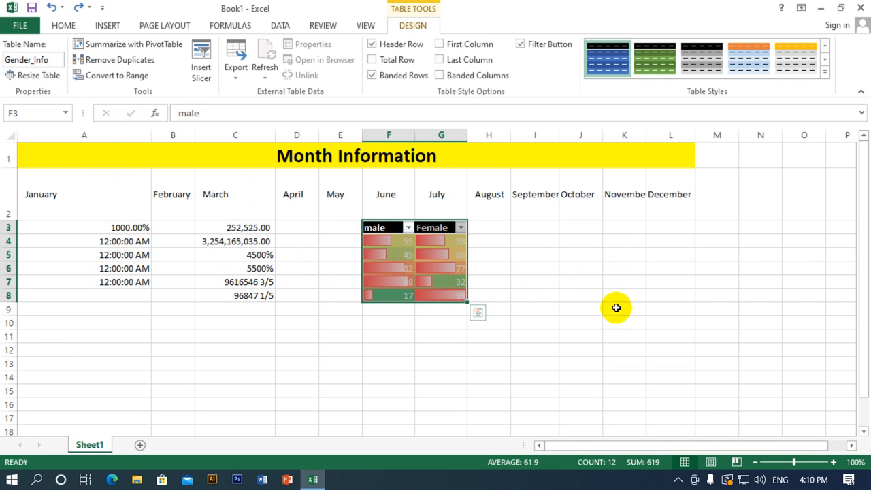
pyautogui.click(507, 320)
pyautogui.moveTo(393, 227); pyautogui.dragTo(446, 303)
pyautogui.click(544, 285)
pyautogui.moveTo(92, 227); pyautogui.dragTo(230, 294)
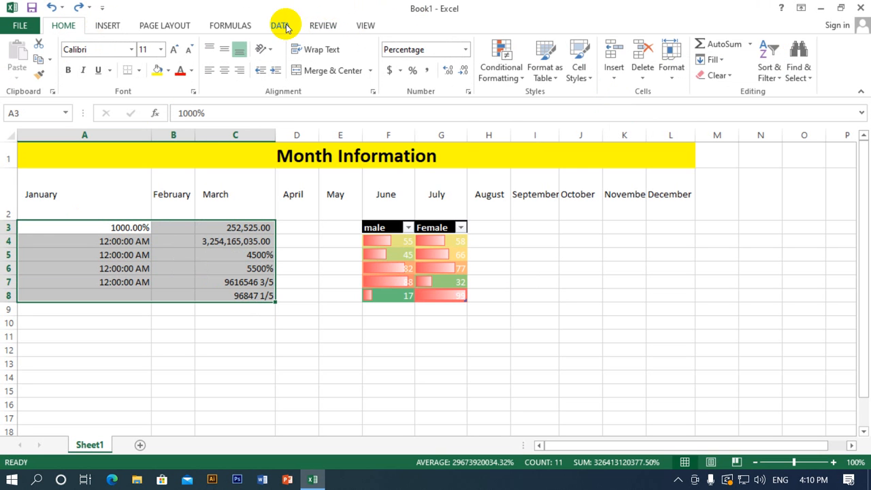
pyautogui.click(446, 294)
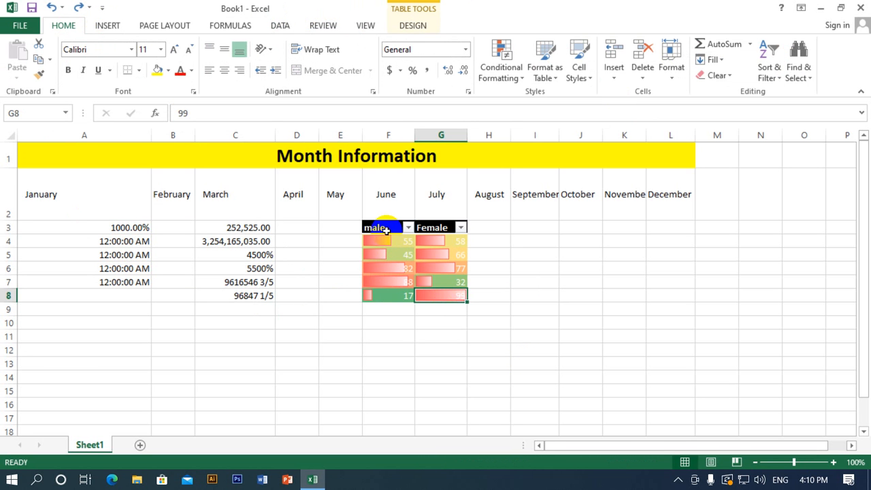
pyautogui.moveTo(385, 228); pyautogui.dragTo(443, 298)
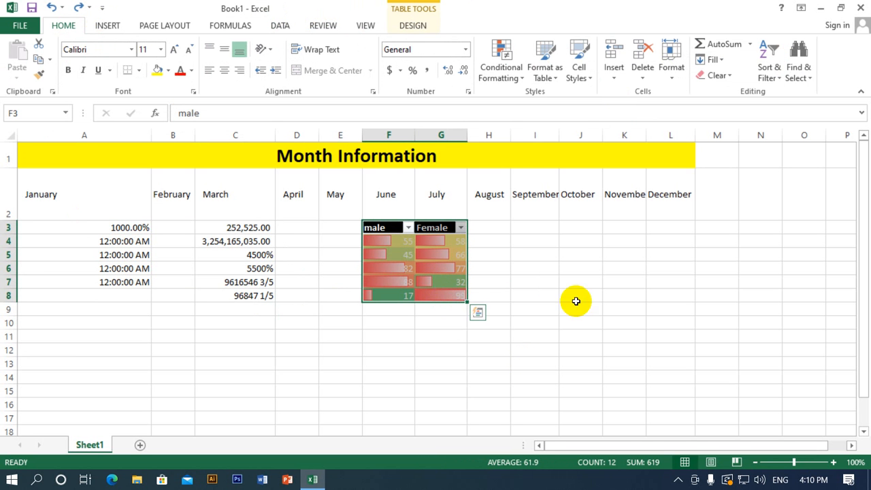
pyautogui.click(412, 26)
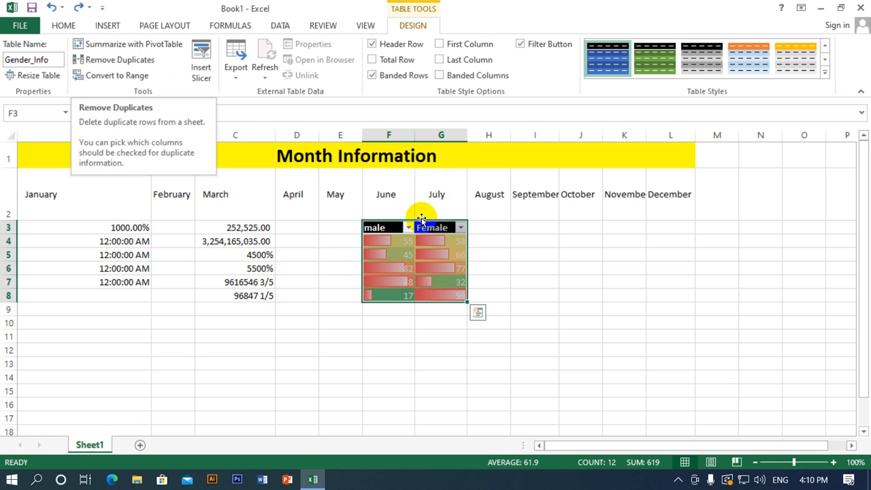
pyautogui.click(299, 255)
pyautogui.moveTo(125, 231); pyautogui.dragTo(451, 302)
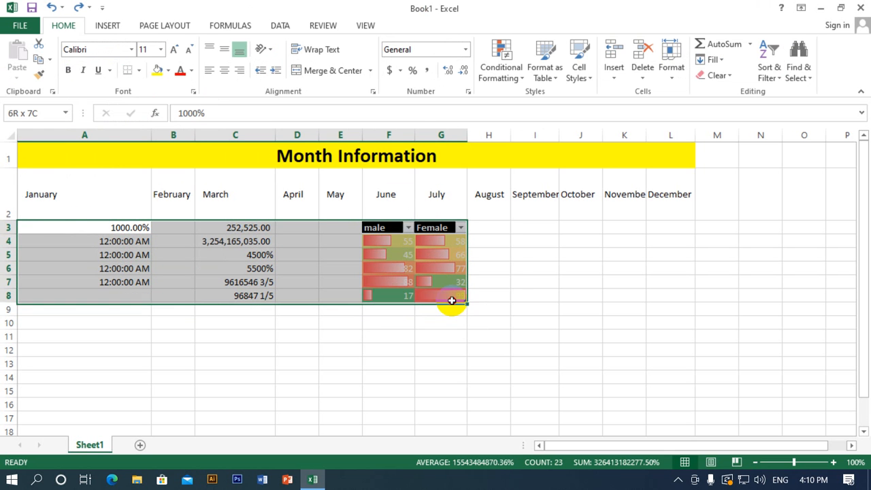
pyautogui.click(313, 27)
pyautogui.click(366, 27)
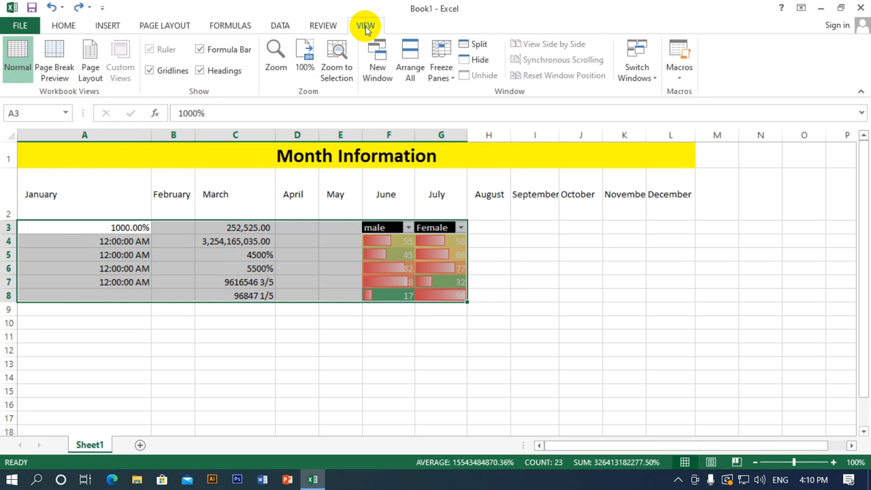
pyautogui.click(531, 231)
pyautogui.click(405, 268)
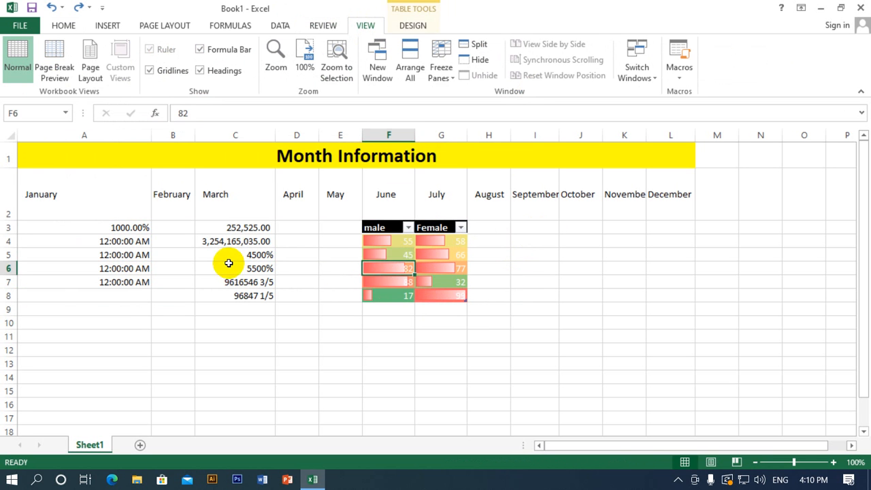
pyautogui.click(227, 265)
pyautogui.click(103, 253)
pyautogui.click(136, 241)
pyautogui.click(129, 227)
# Step: Redo the extension of the Gender_Info table through column I and undo it again
pyautogui.click(79, 7)
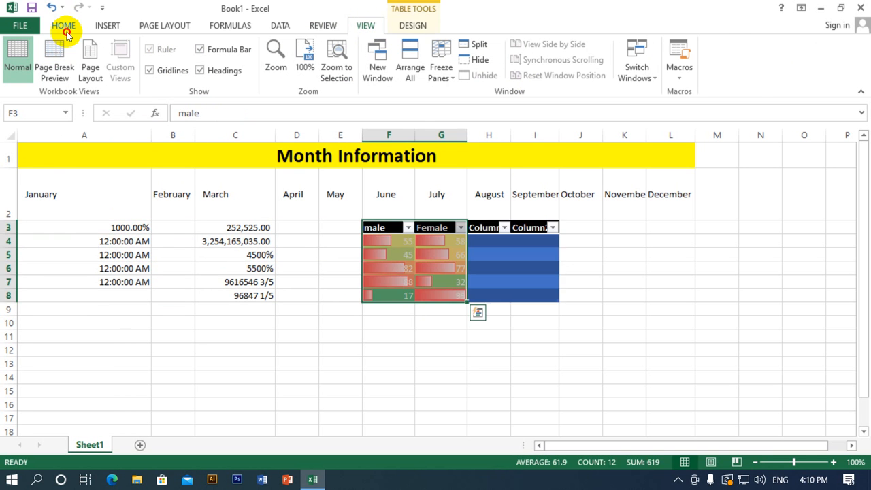
pyautogui.click(65, 27)
pyautogui.click(53, 8)
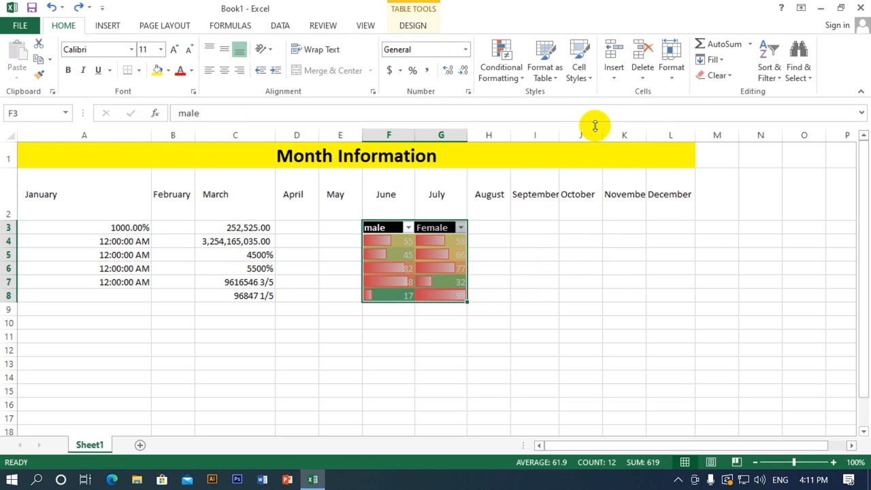
pyautogui.click(486, 241)
pyautogui.click(542, 270)
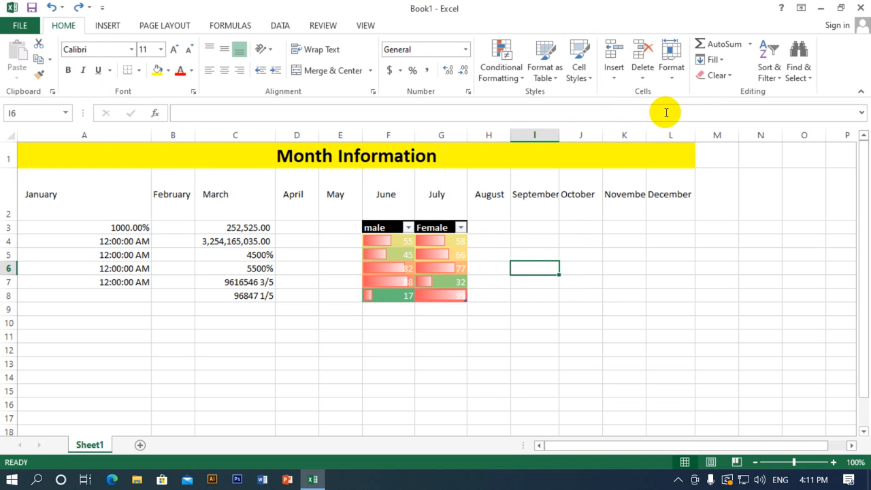
pyautogui.click(488, 267)
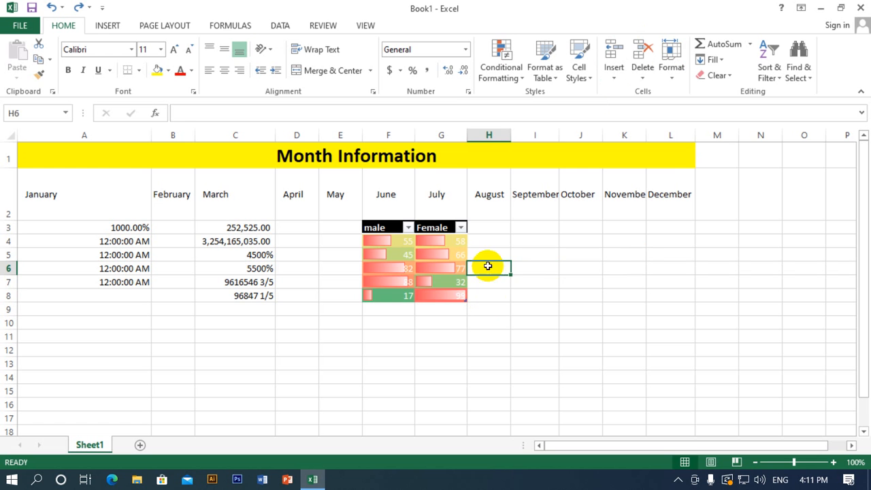
pyautogui.click(442, 254)
pyautogui.moveTo(381, 227); pyautogui.dragTo(453, 295)
pyautogui.click(564, 268)
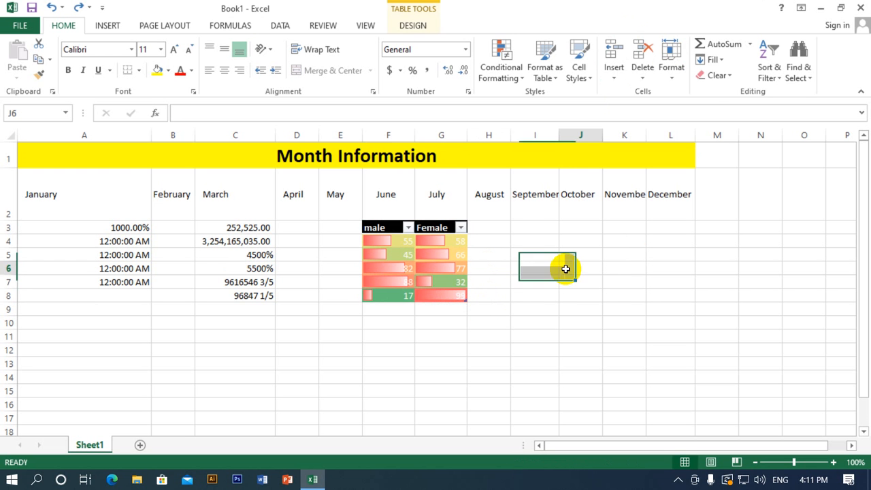
pyautogui.click(617, 53)
pyautogui.click(616, 77)
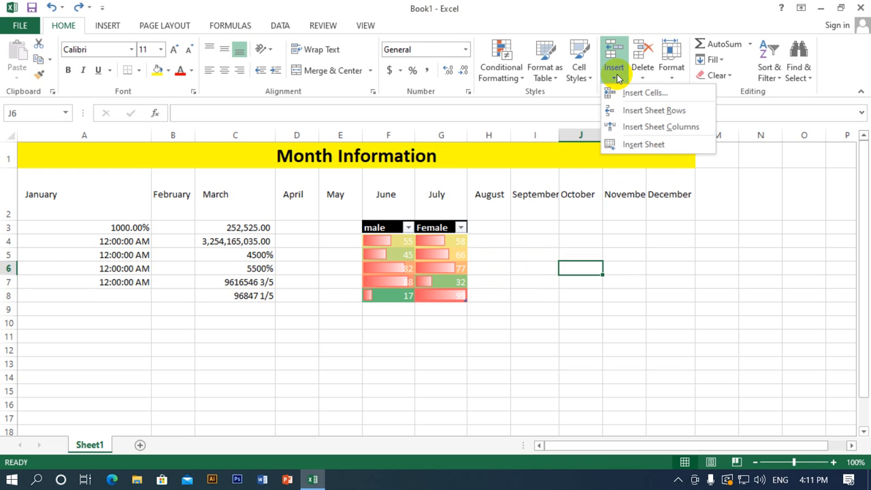
pyautogui.click(77, 239)
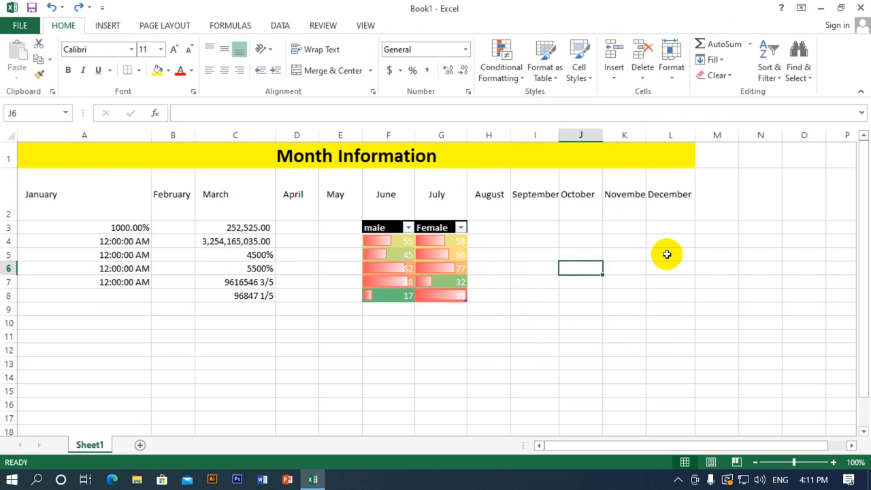
# Step: Insert a blank cell at C4 with the Shift cells down option, and undo the insertion
pyautogui.click(262, 241)
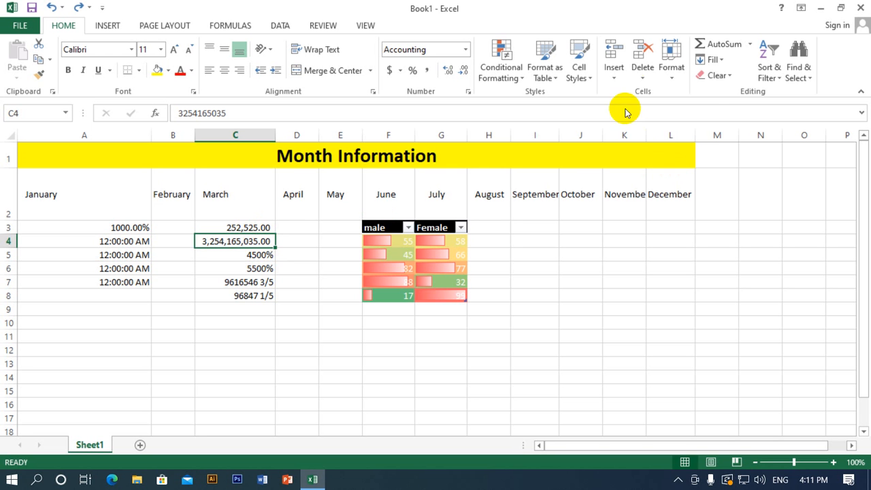
pyautogui.click(614, 74)
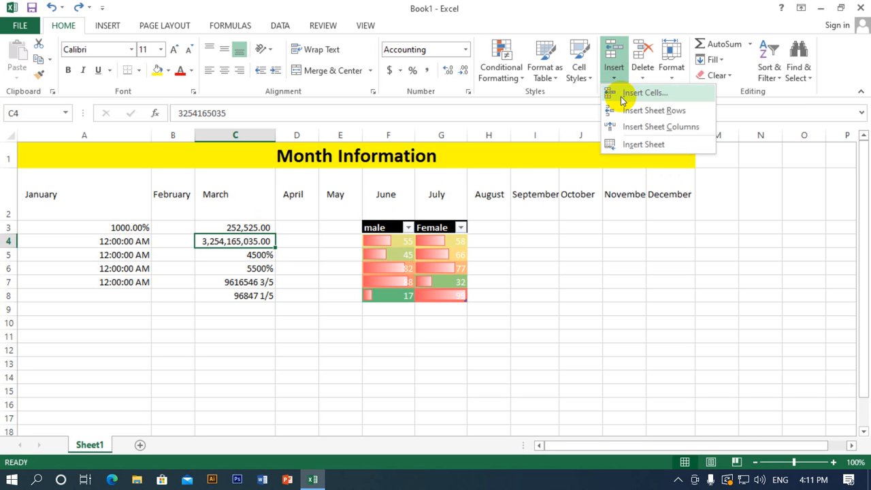
pyautogui.click(621, 94)
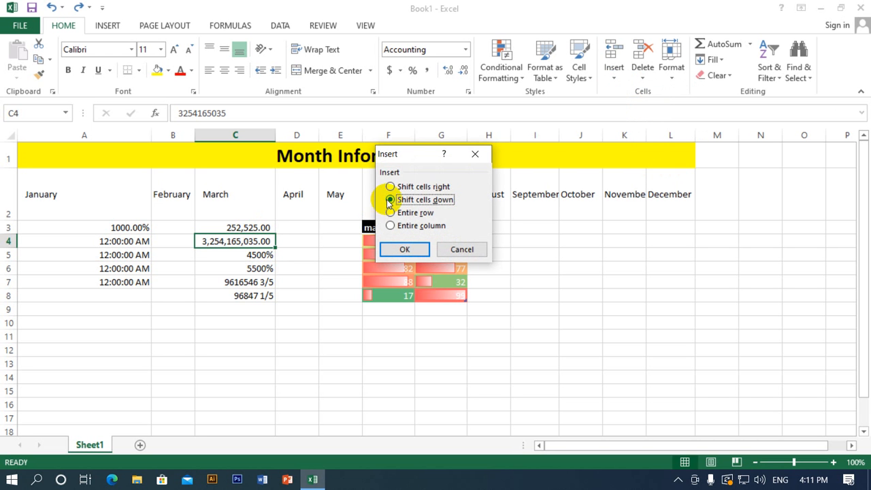
pyautogui.moveTo(413, 157); pyautogui.dragTo(423, 138)
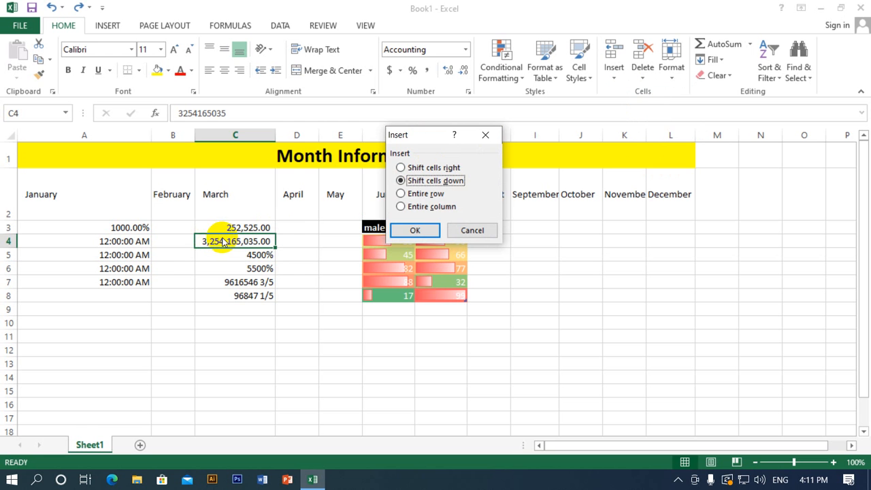
pyautogui.click(414, 230)
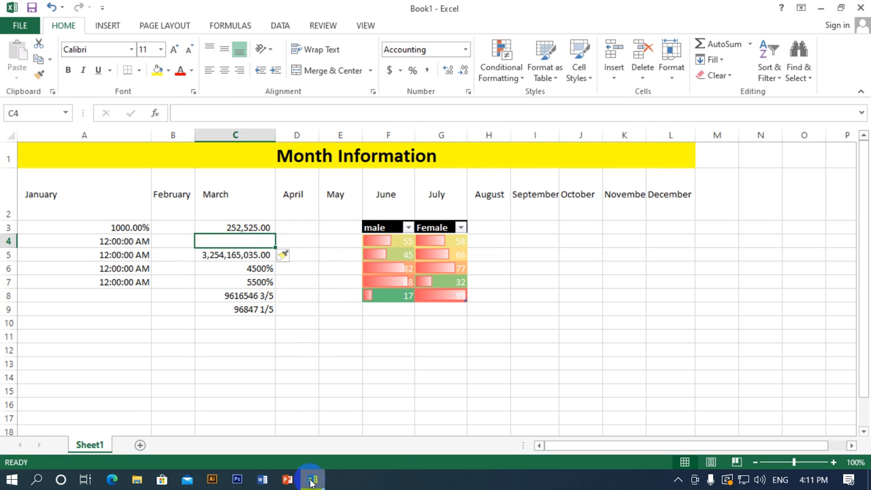
pyautogui.click(66, 9)
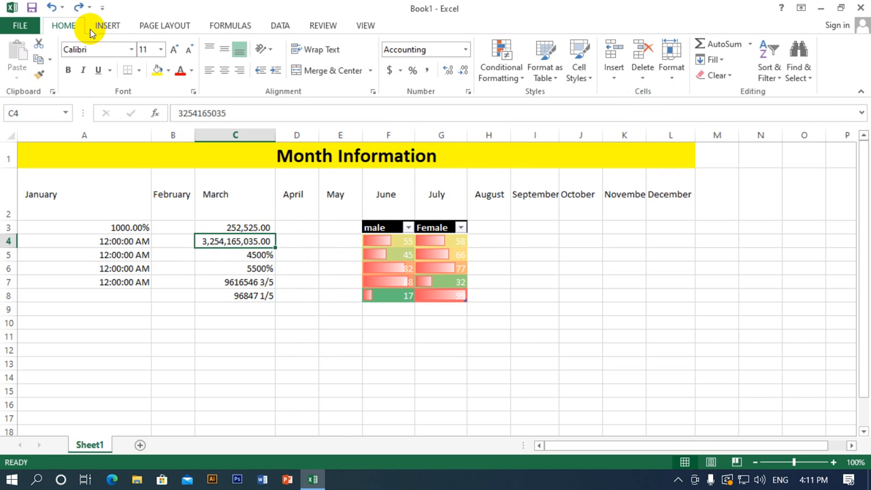
# Step: Try to insert a blank cell at C4 with the Shift cells right option
pyautogui.click(622, 74)
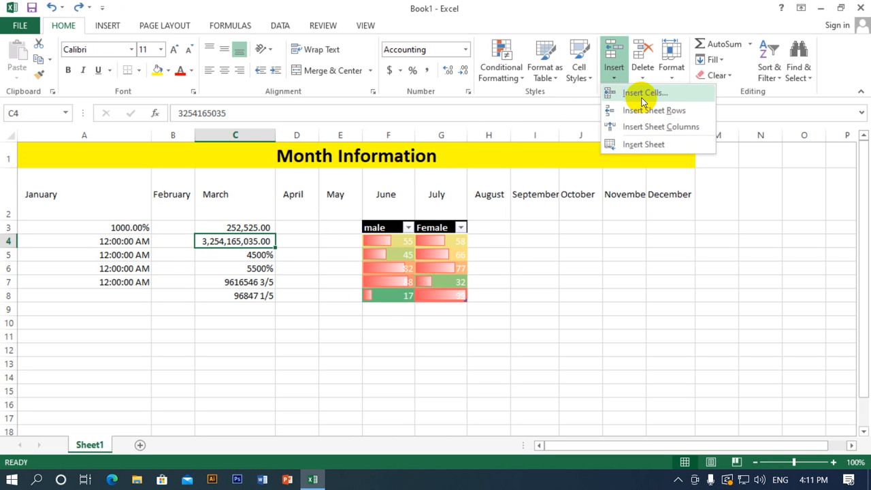
pyautogui.click(641, 96)
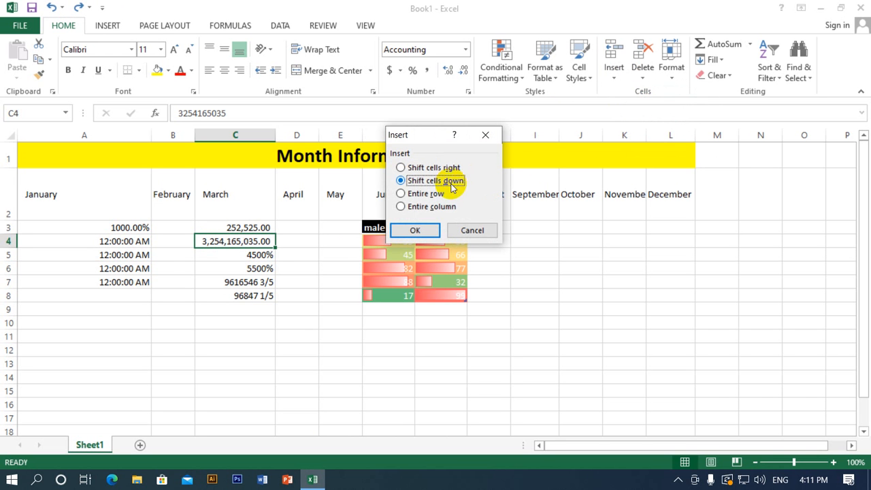
pyautogui.click(412, 168)
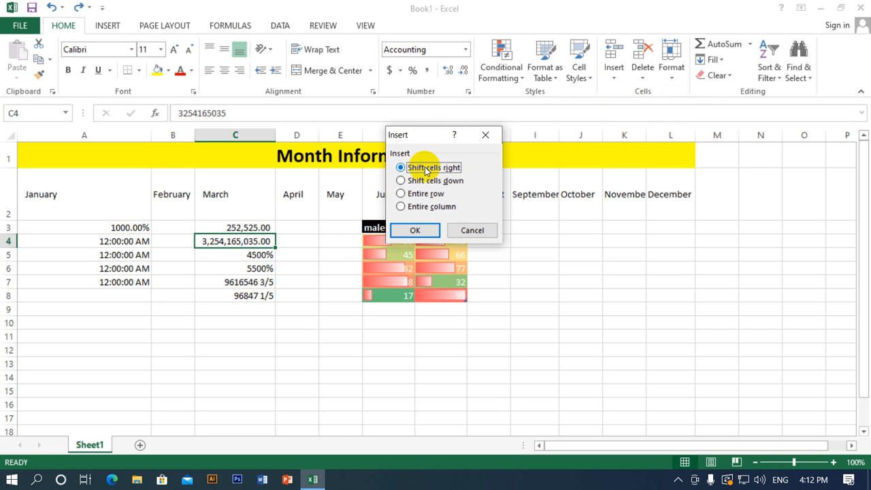
pyautogui.click(414, 230)
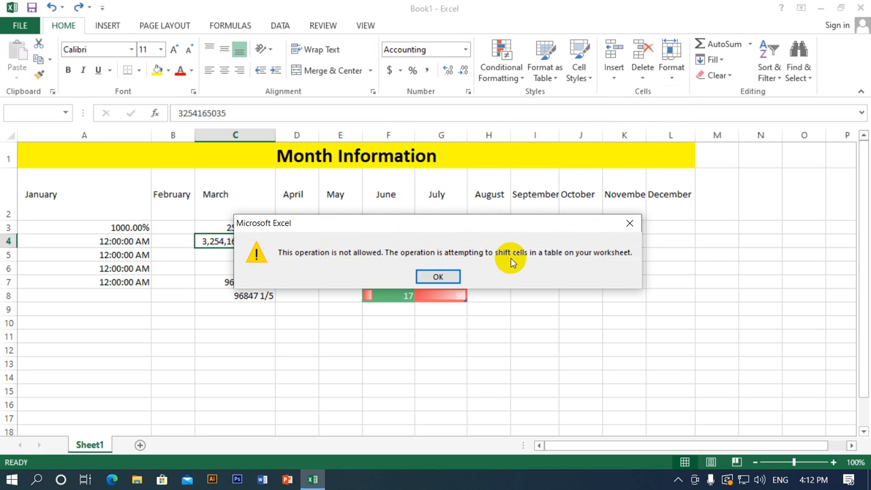
pyautogui.click(424, 276)
pyautogui.click(296, 243)
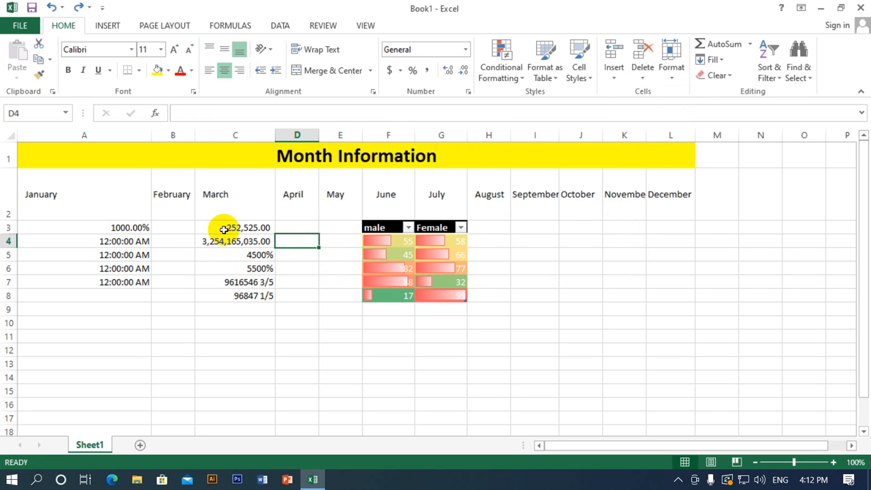
pyautogui.click(222, 255)
pyautogui.click(243, 227)
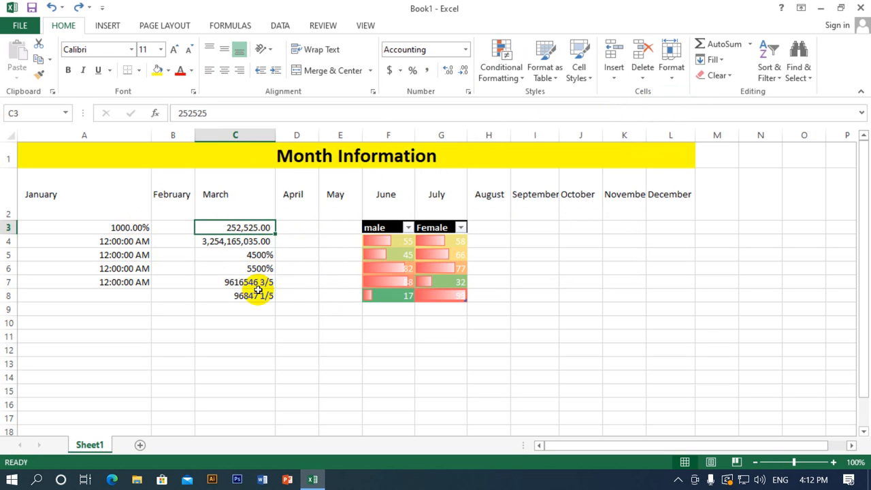
pyautogui.click(255, 295)
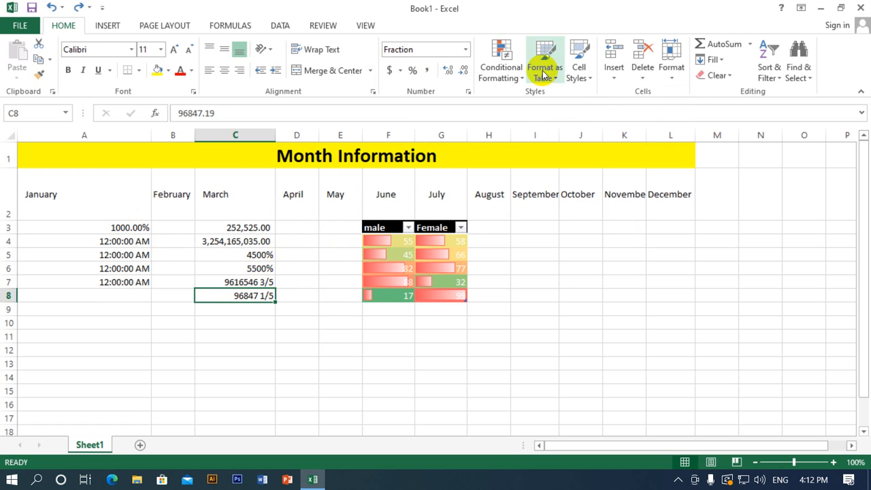
# Step: Try to insert a blank cell at C8 with the Shift cells right option
pyautogui.click(614, 76)
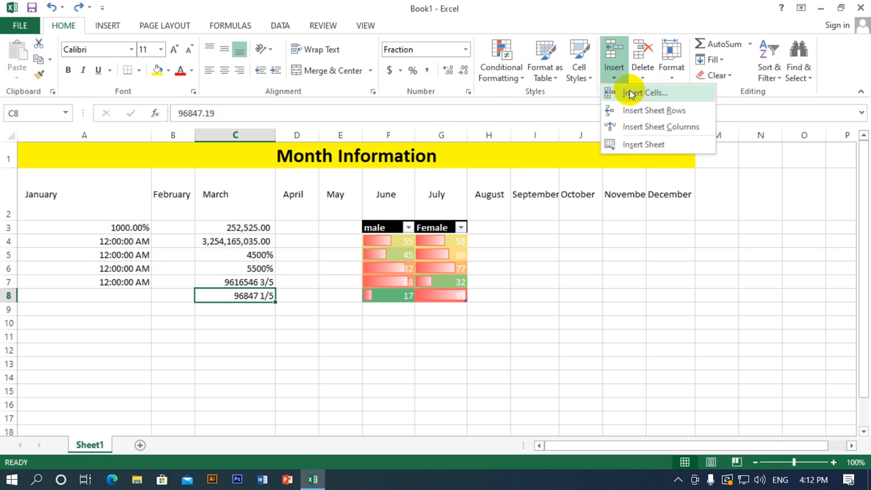
pyautogui.click(629, 91)
pyautogui.click(409, 168)
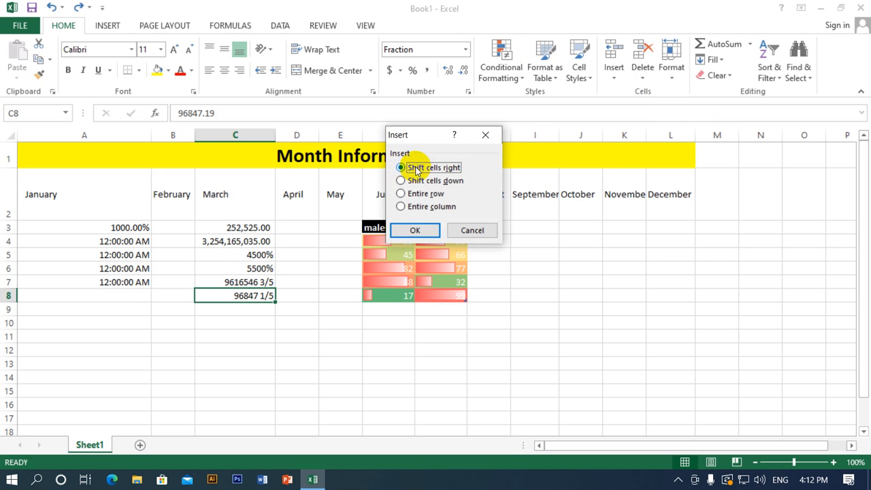
pyautogui.click(416, 230)
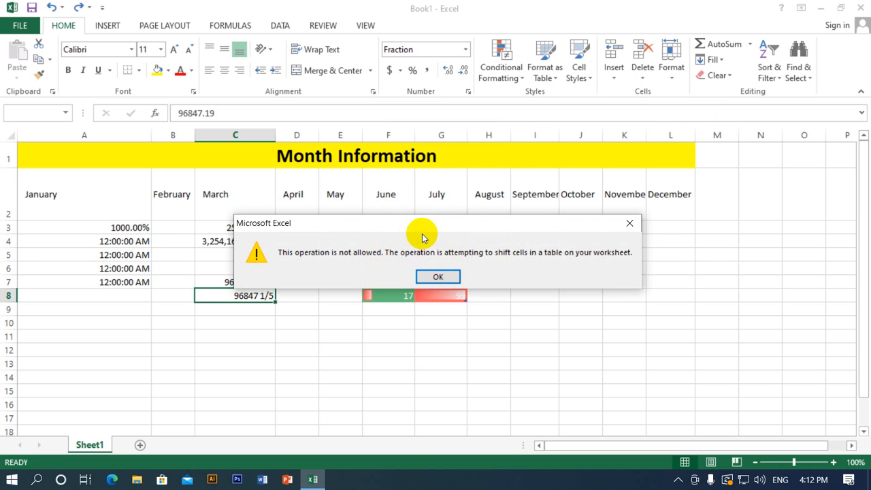
pyautogui.click(439, 277)
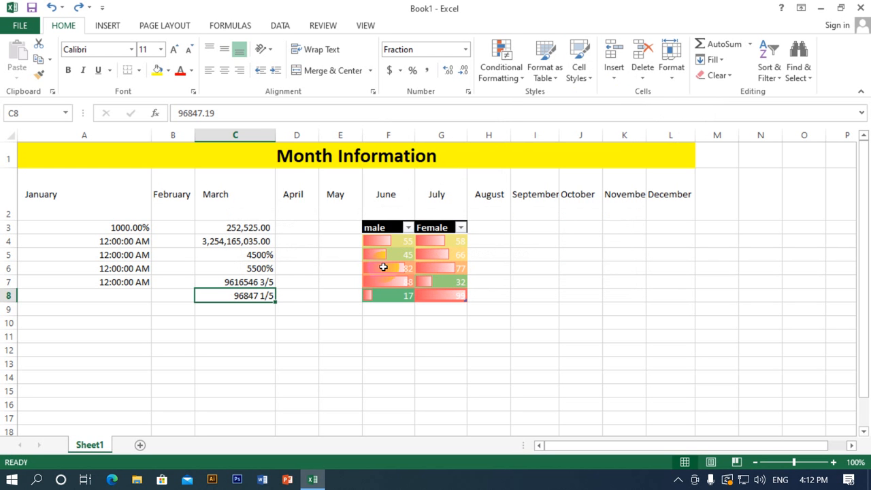
# Step: Insert a blank cell at C8 with the Shift cells down option
pyautogui.click(611, 72)
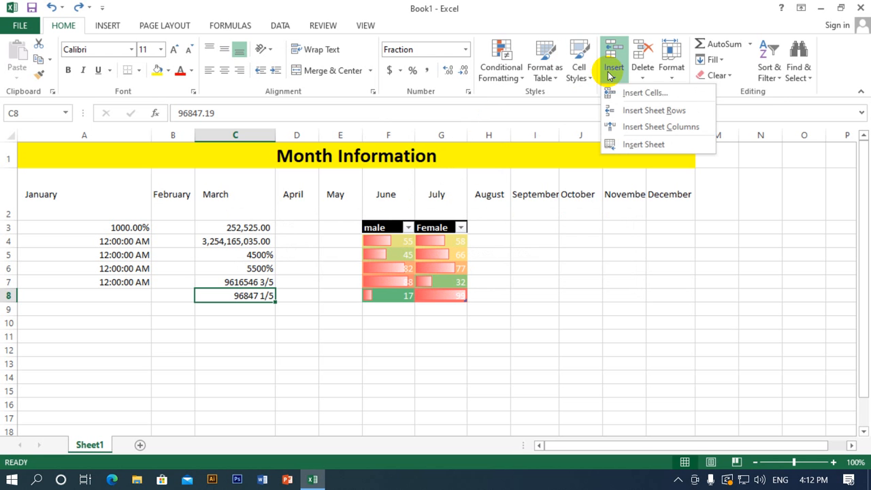
pyautogui.click(662, 95)
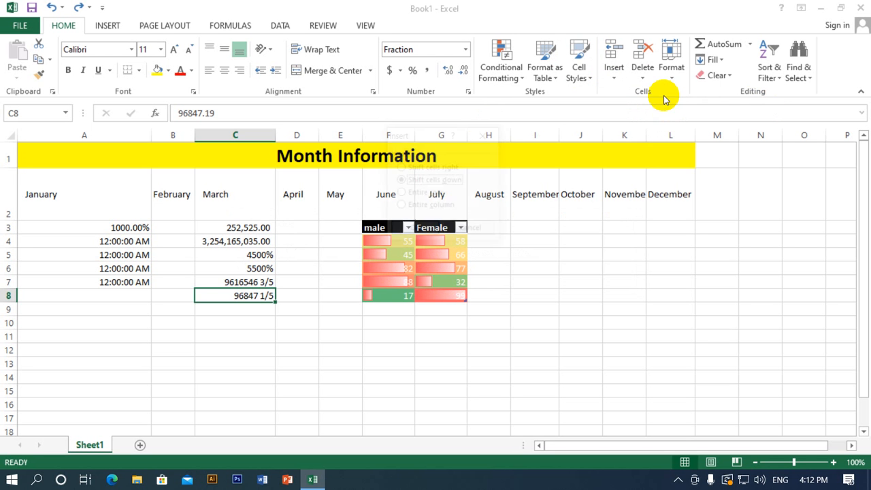
pyautogui.click(415, 229)
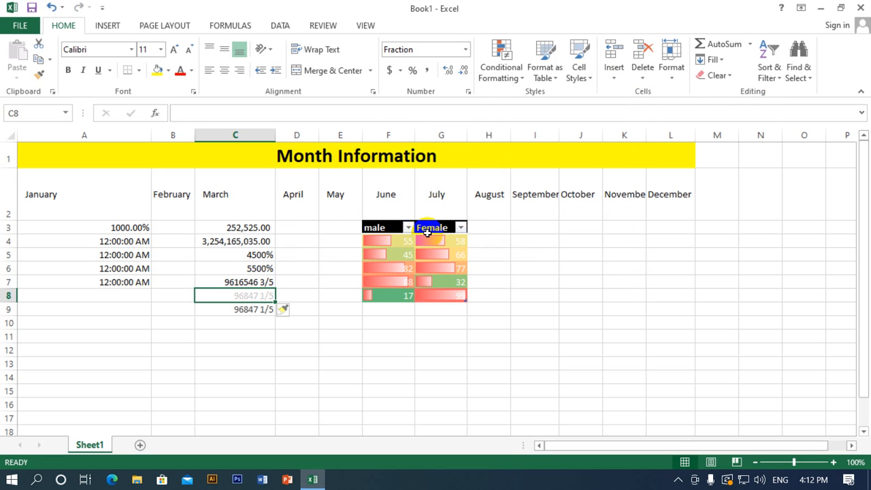
# Step: Examine the March column cells around the inserted blank cell, and select C7
pyautogui.click(280, 297)
pyautogui.click(251, 316)
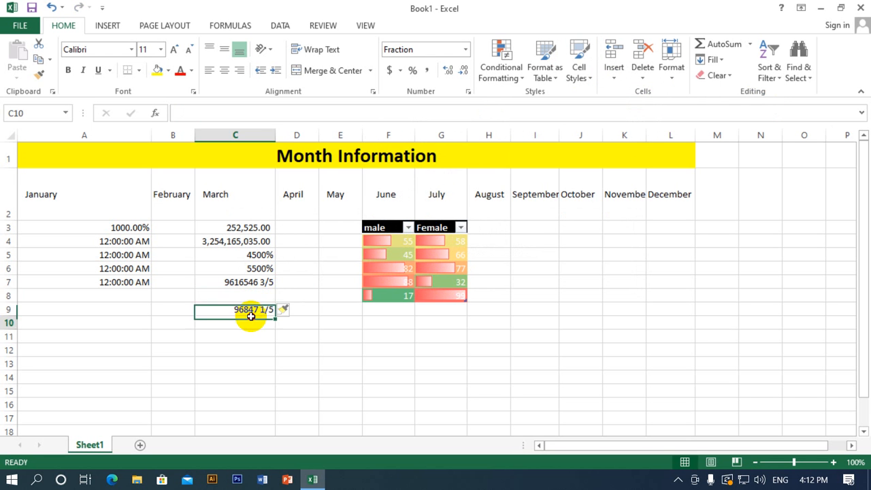
pyautogui.click(252, 294)
pyautogui.click(256, 218)
pyautogui.click(251, 281)
pyautogui.click(246, 314)
pyautogui.click(251, 326)
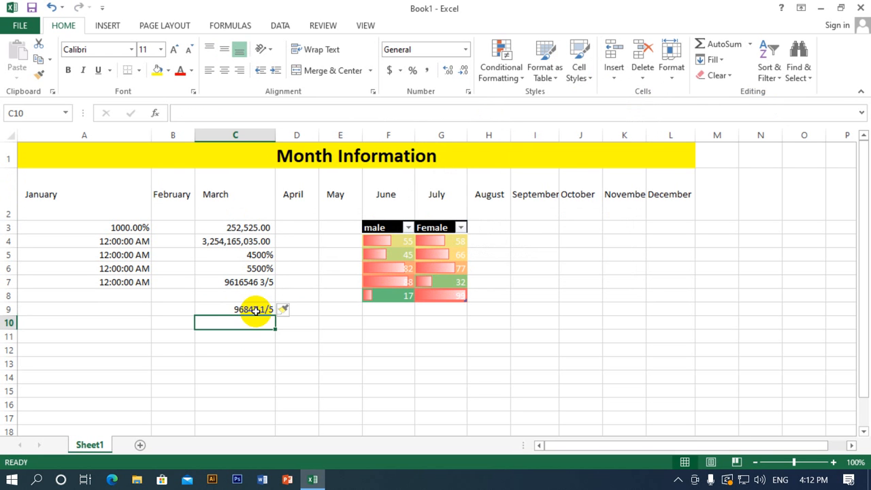
pyautogui.click(250, 296)
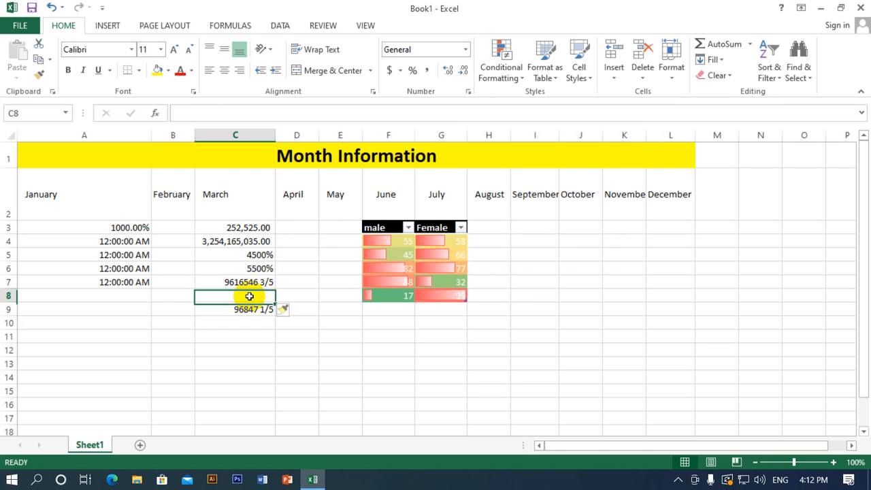
pyautogui.click(253, 281)
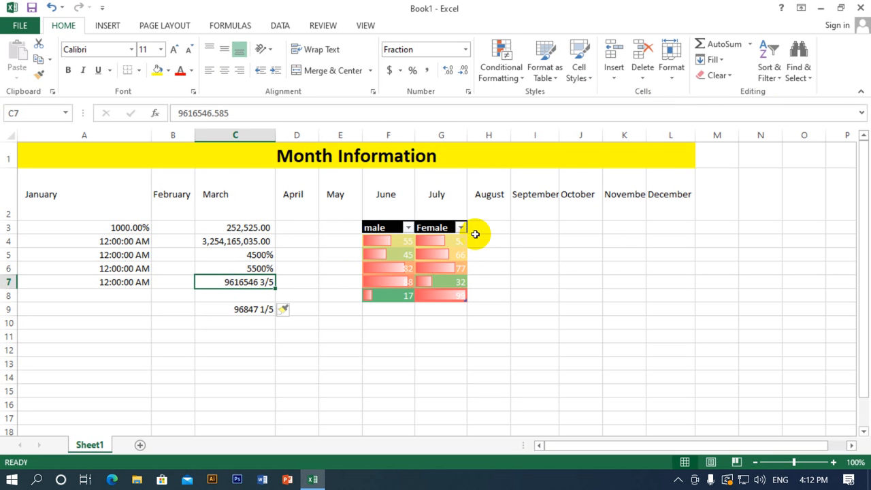
pyautogui.click(615, 75)
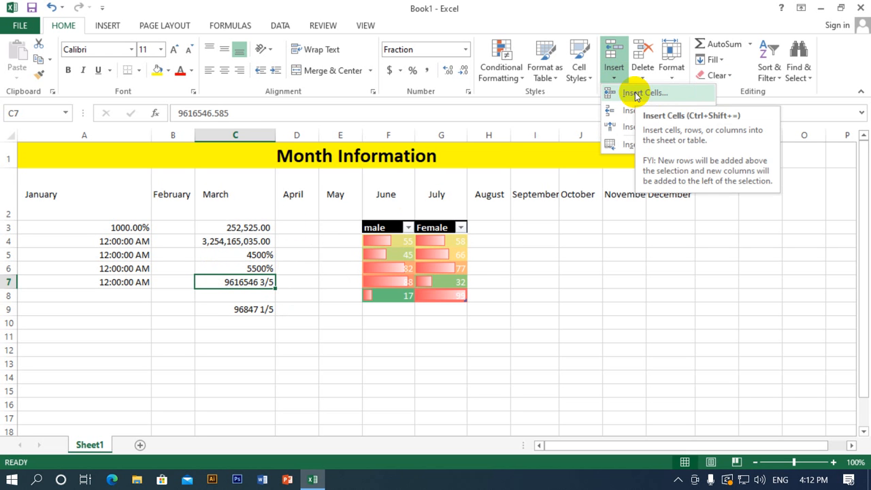
pyautogui.click(635, 94)
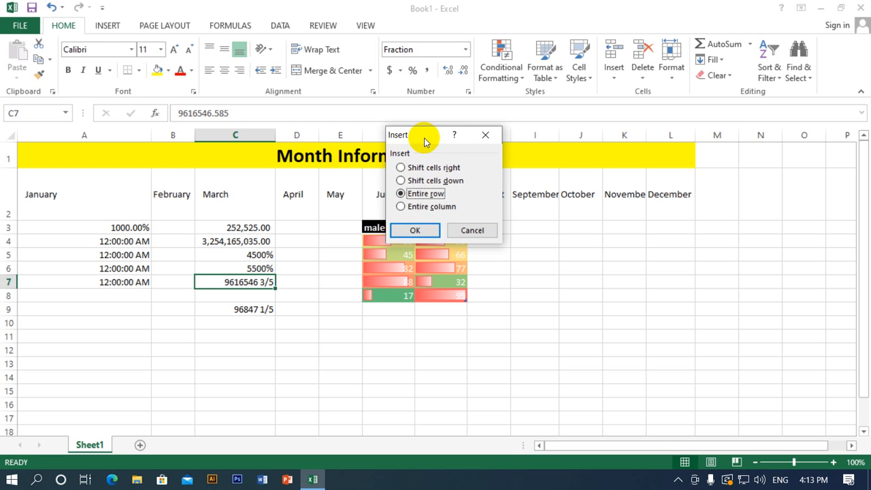
pyautogui.click(481, 135)
# Step: Insert an entire blank row at C7 and check the shifted cells below it in column C
pyautogui.click(614, 72)
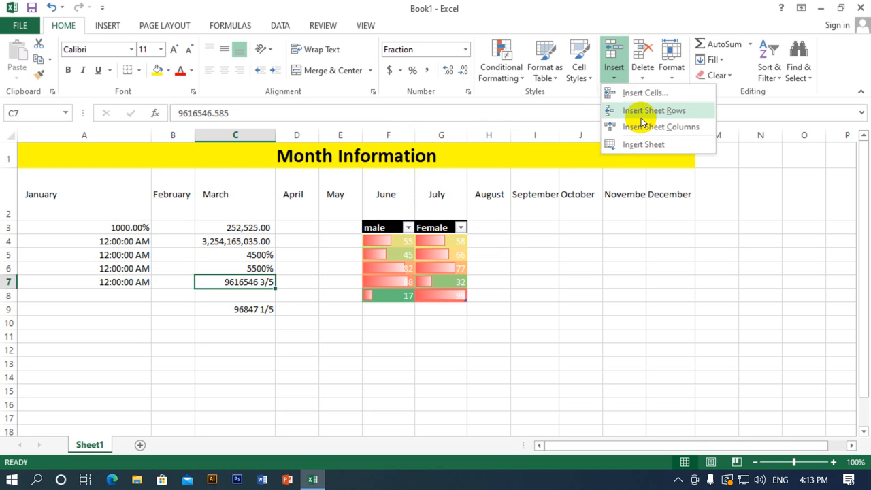
pyautogui.click(640, 93)
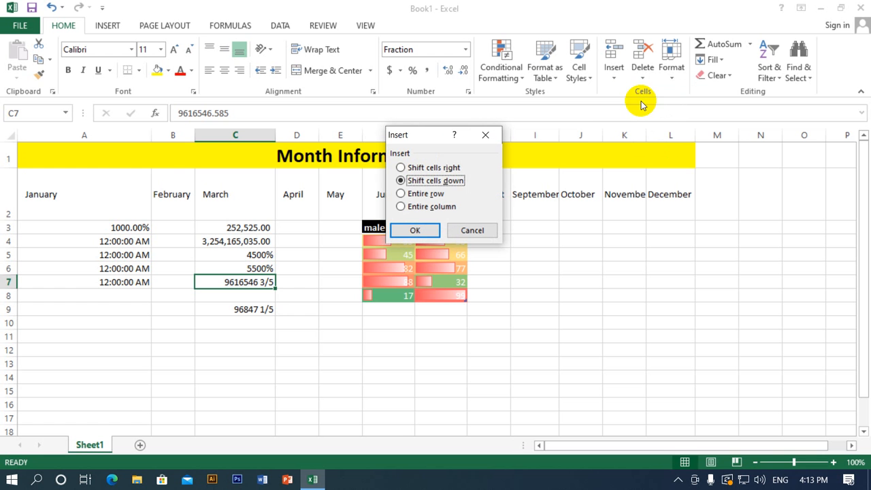
pyautogui.click(402, 193)
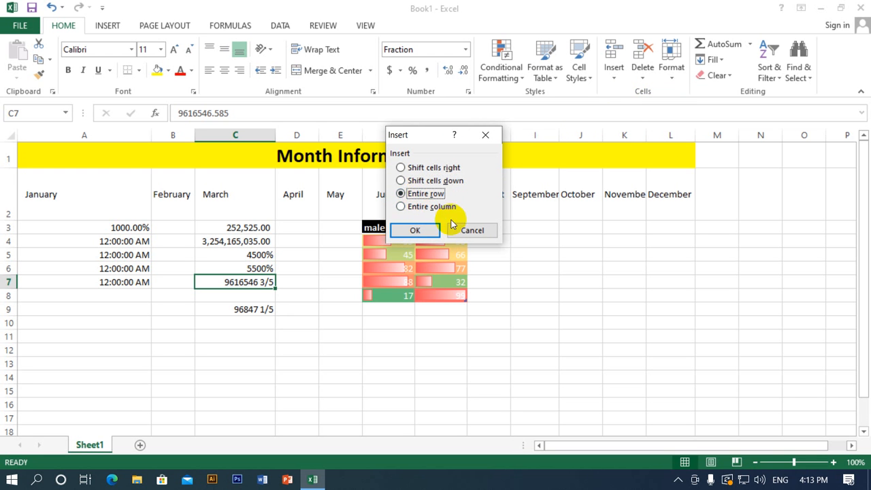
pyautogui.click(423, 229)
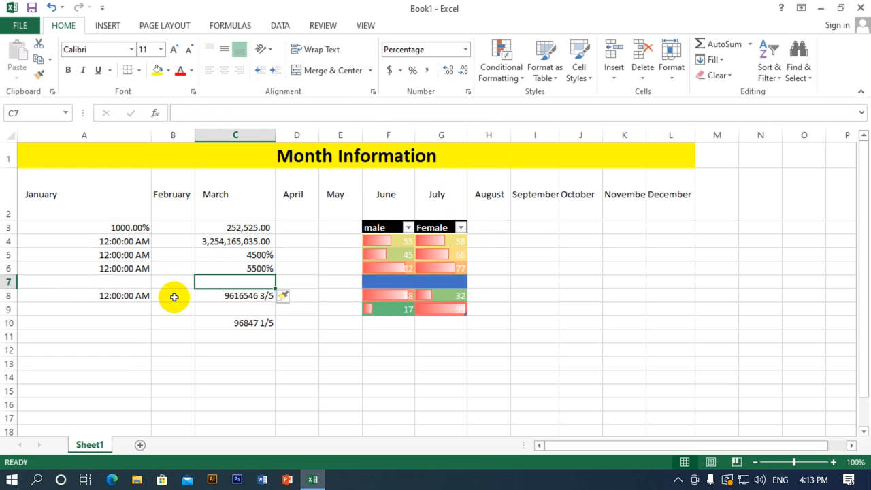
pyautogui.click(245, 300)
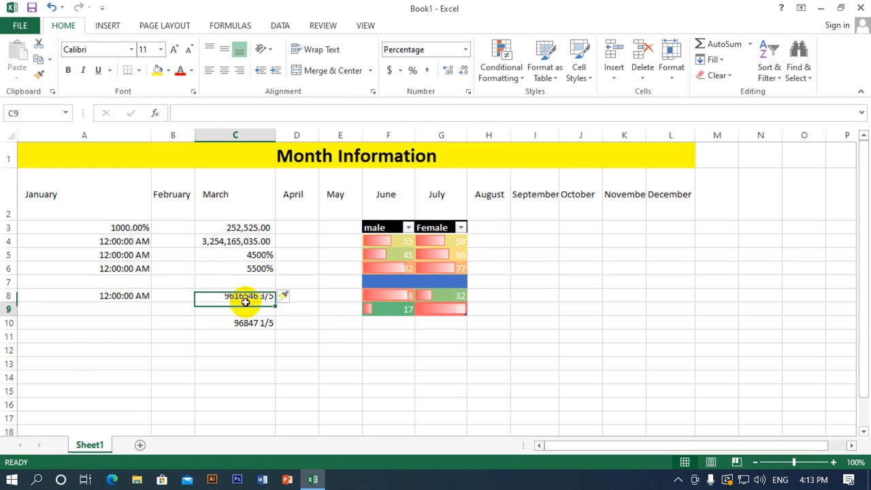
pyautogui.click(246, 284)
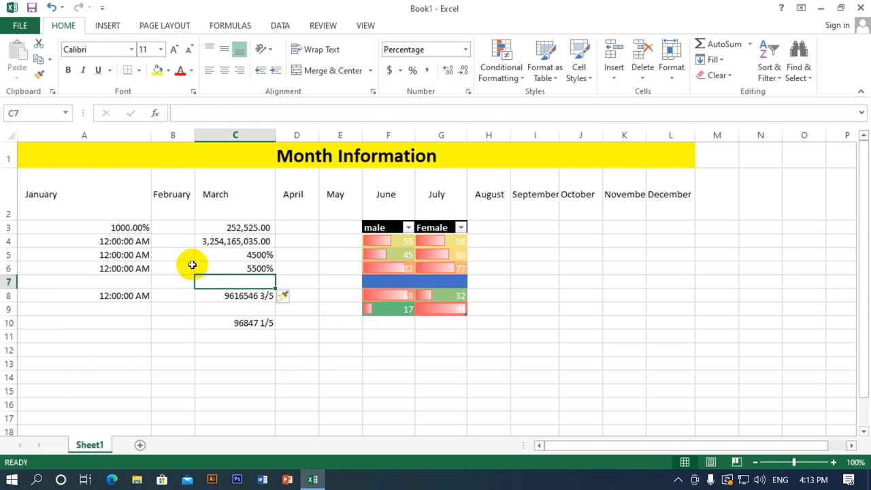
pyautogui.click(249, 310)
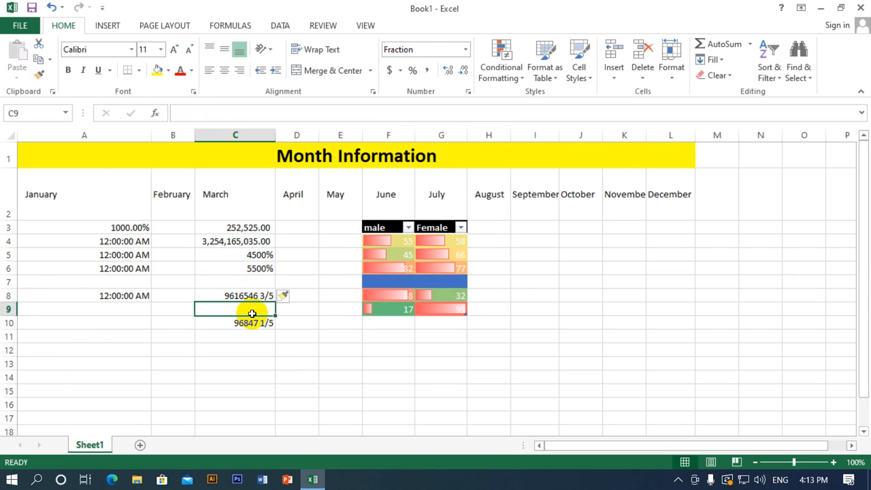
# Step: Insert a blank sheet column before the March column from cell C10, and undo the insertion
pyautogui.click(253, 323)
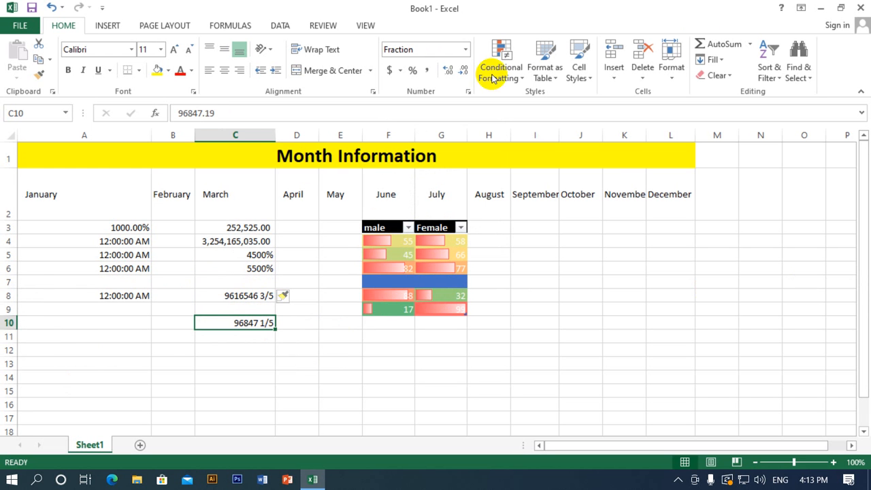
pyautogui.click(615, 73)
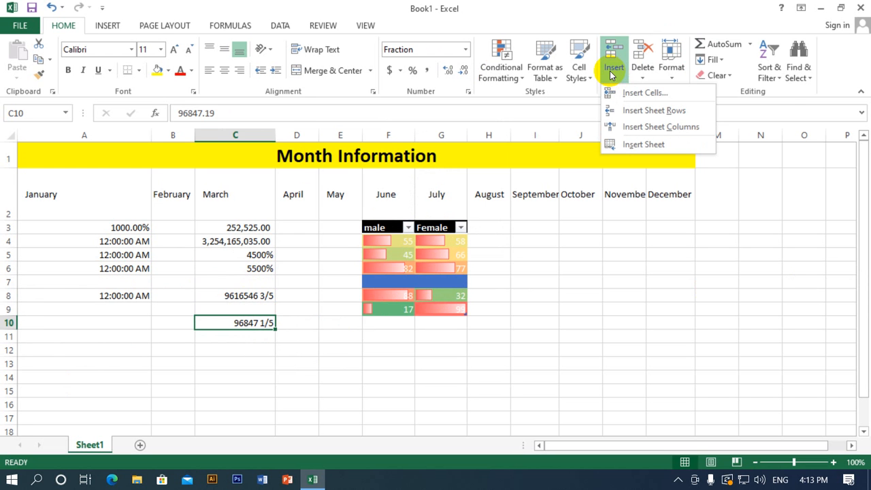
pyautogui.click(646, 128)
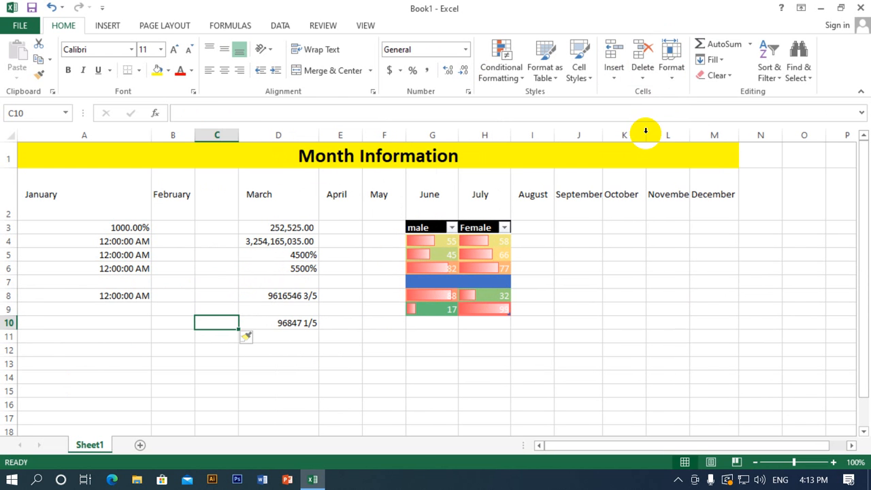
pyautogui.click(52, 7)
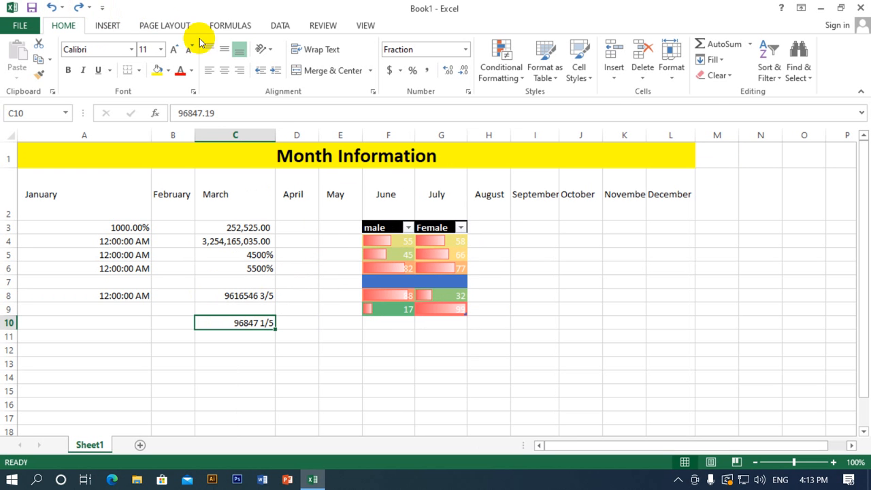
# Step: Insert a blank sheet column between the February and March columns
pyautogui.click(614, 75)
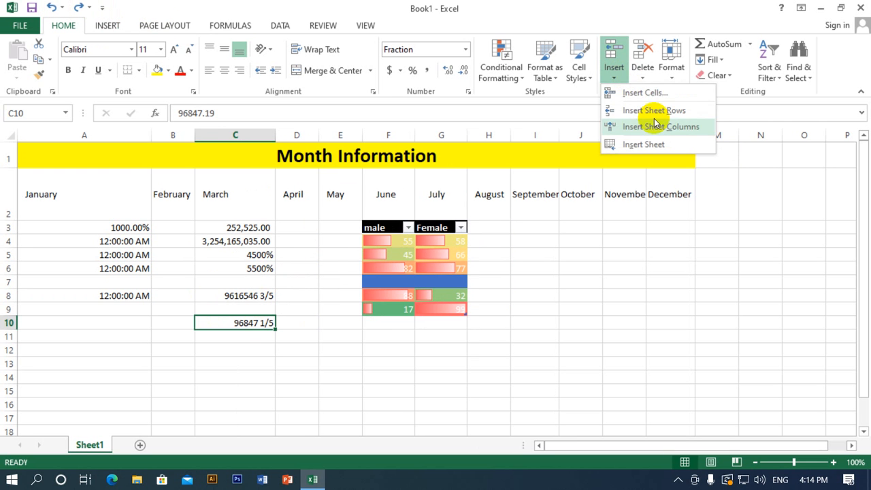
pyautogui.click(654, 127)
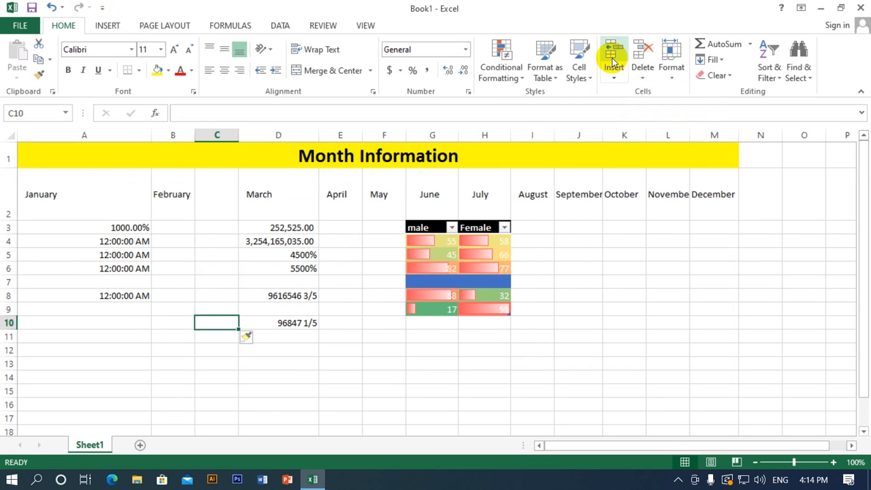
pyautogui.click(643, 72)
pyautogui.click(661, 93)
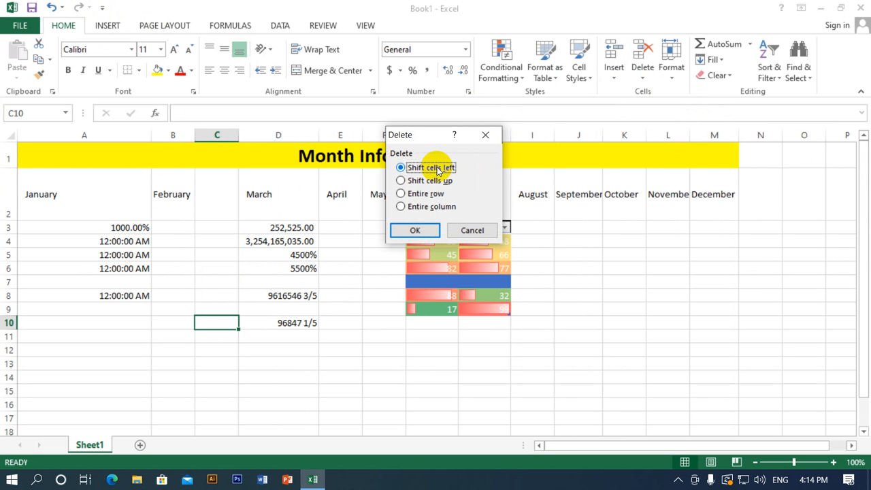
pyautogui.click(435, 193)
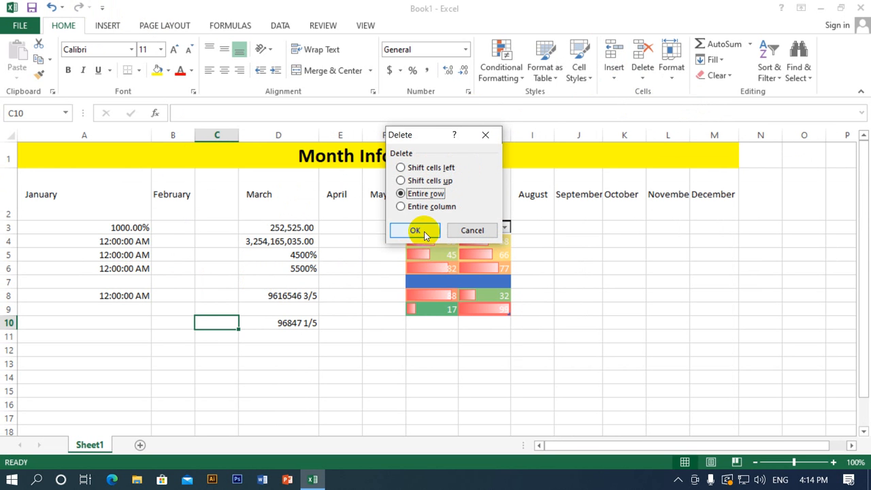
pyautogui.click(462, 232)
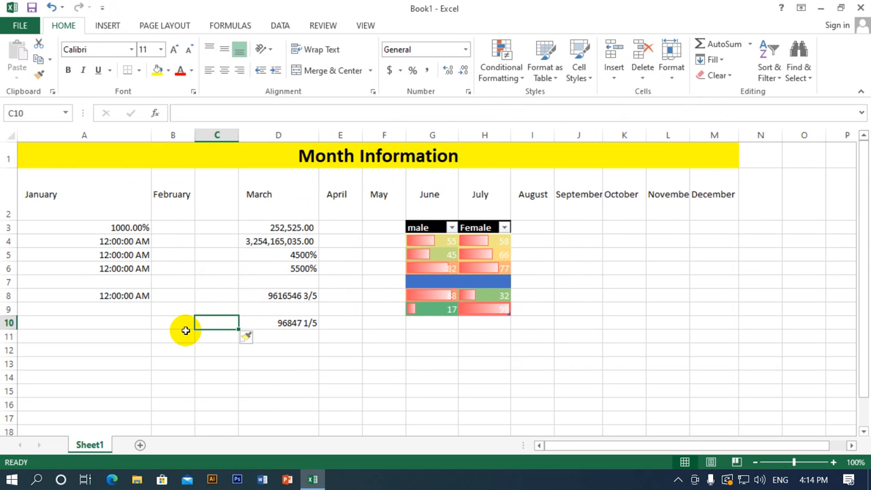
# Step: Delete sheet row 9 through cell C9
pyautogui.click(227, 307)
pyautogui.click(650, 79)
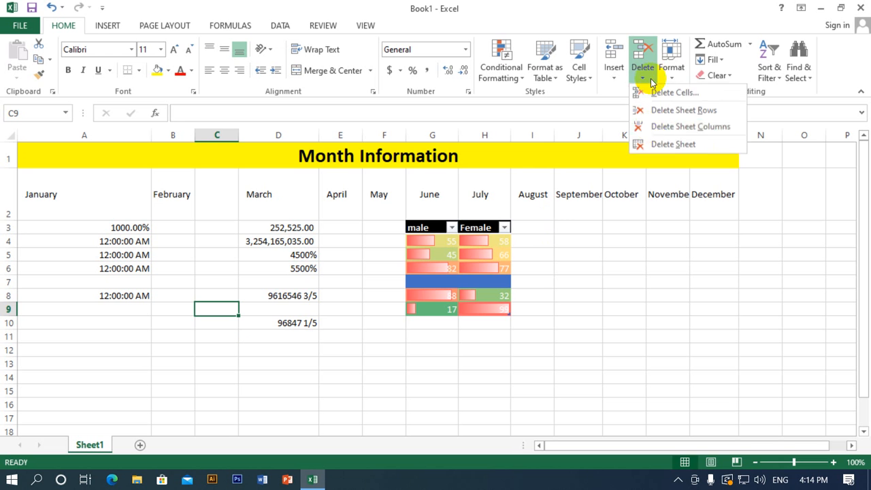
pyautogui.click(666, 114)
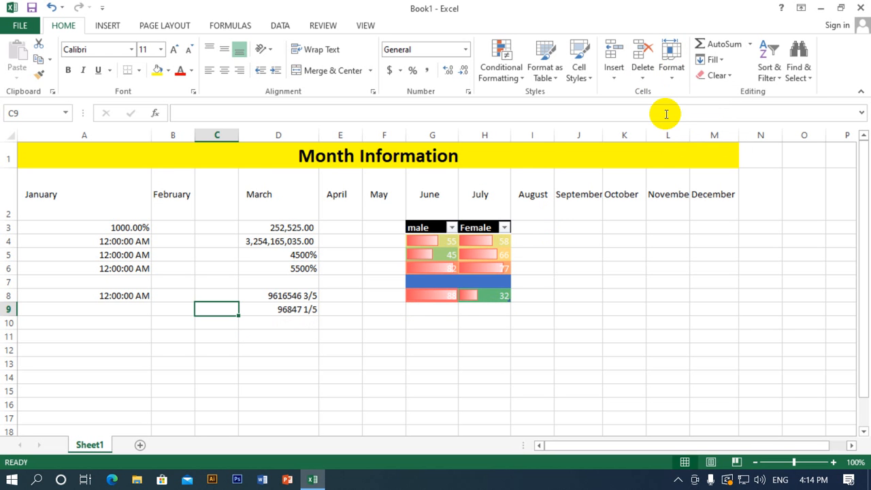
pyautogui.click(336, 312)
pyautogui.click(642, 78)
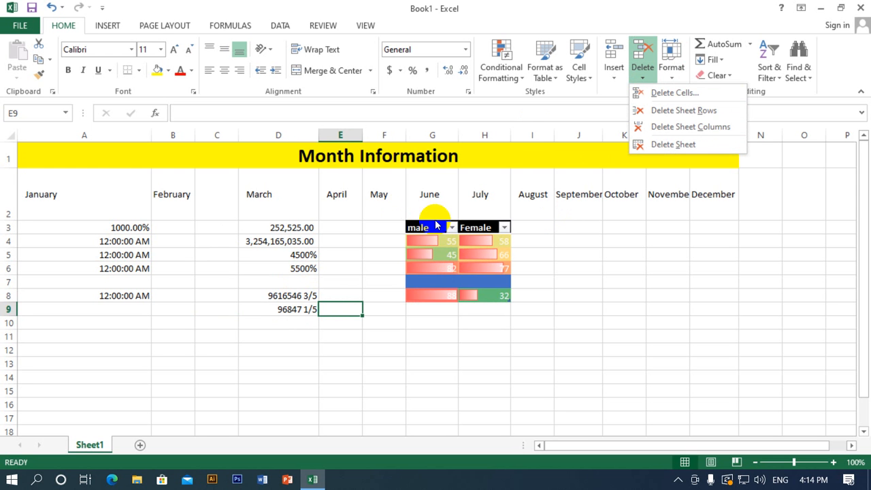
pyautogui.click(670, 93)
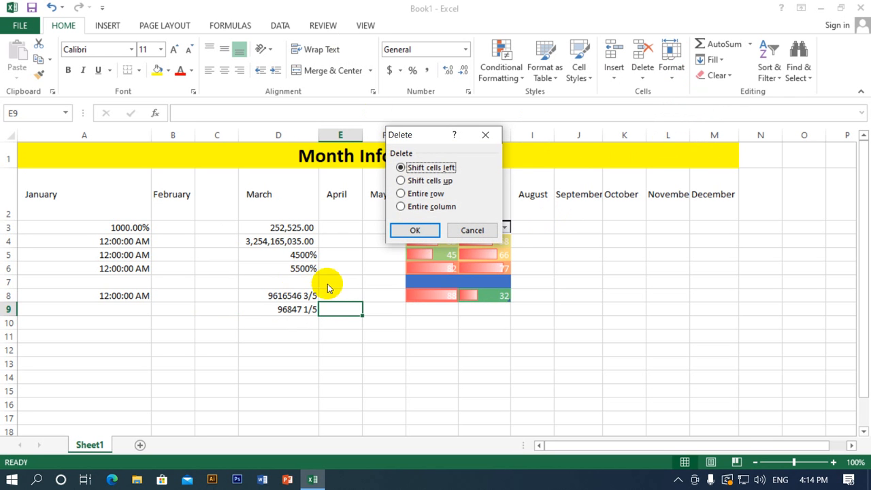
pyautogui.click(464, 229)
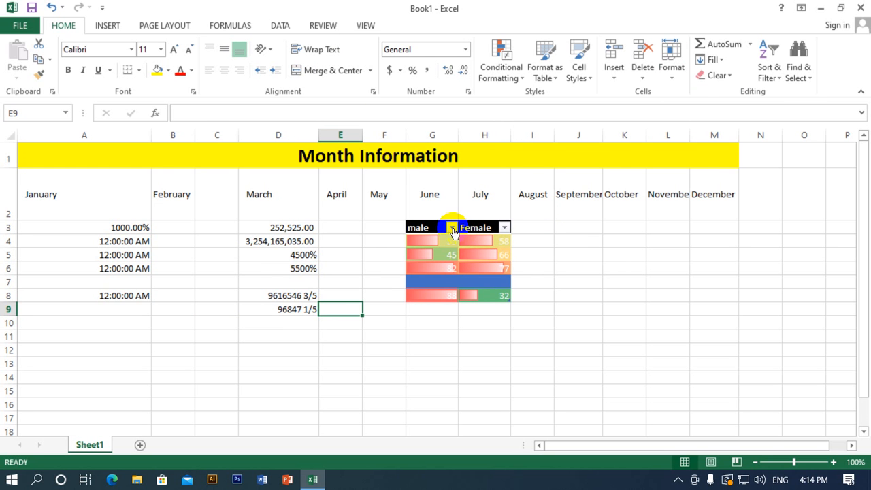
# Step: Increase the height of the row containing cell D4, and AutoFit the row height
pyautogui.click(667, 79)
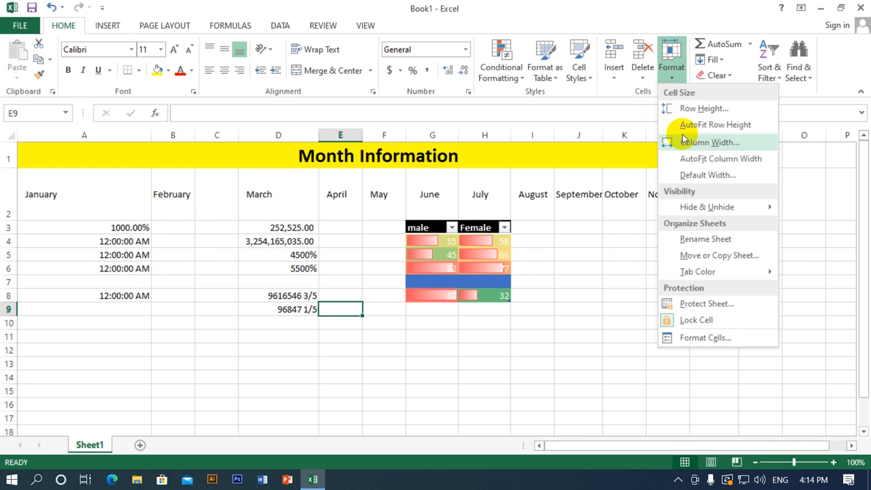
pyautogui.click(281, 241)
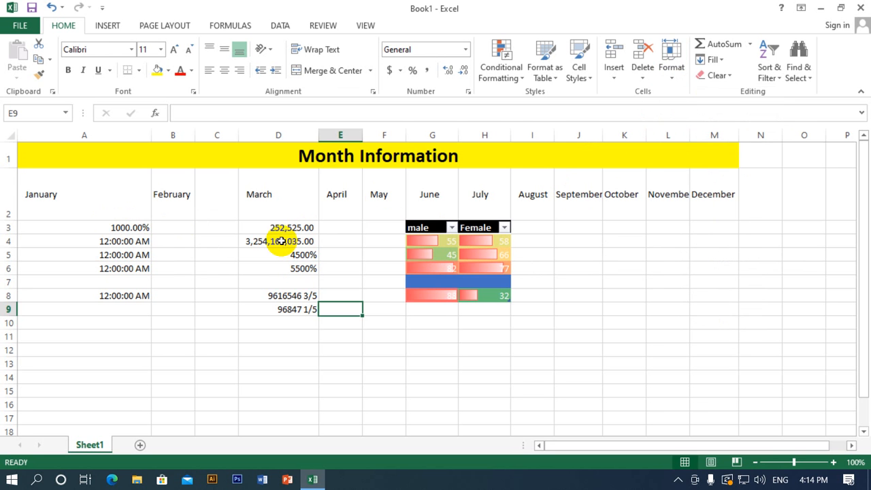
pyautogui.click(281, 241)
pyautogui.click(642, 72)
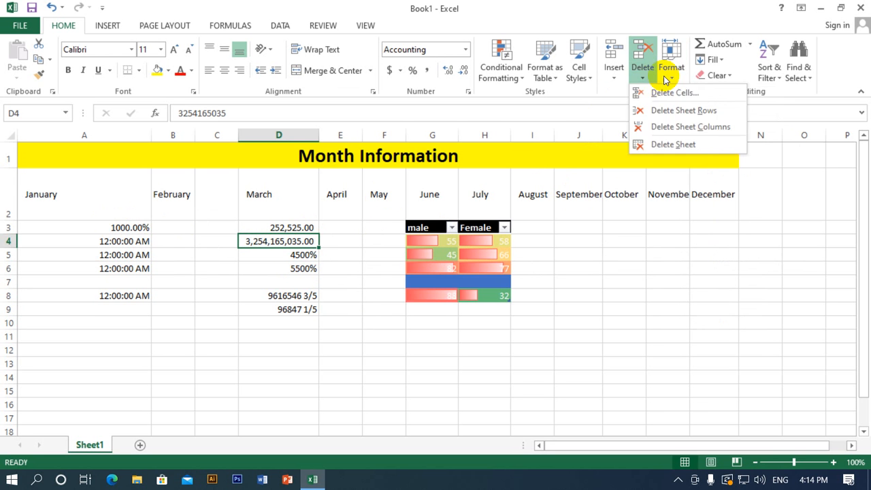
pyautogui.click(665, 79)
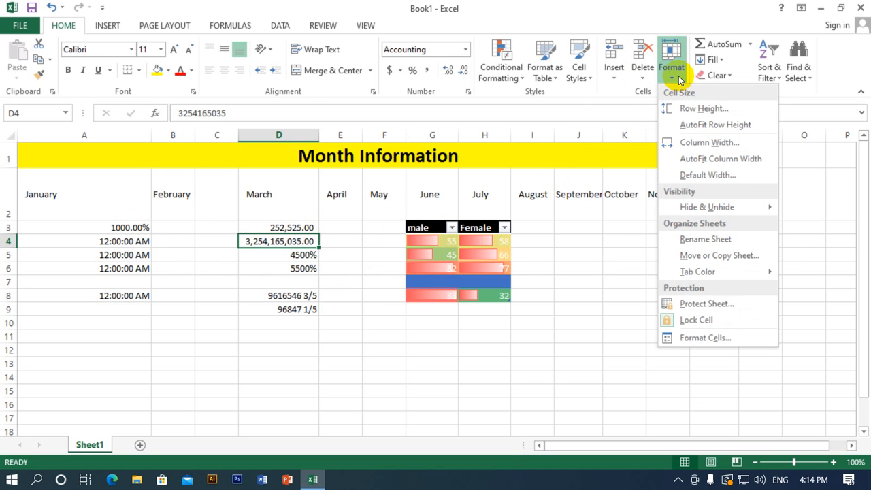
pyautogui.click(691, 111)
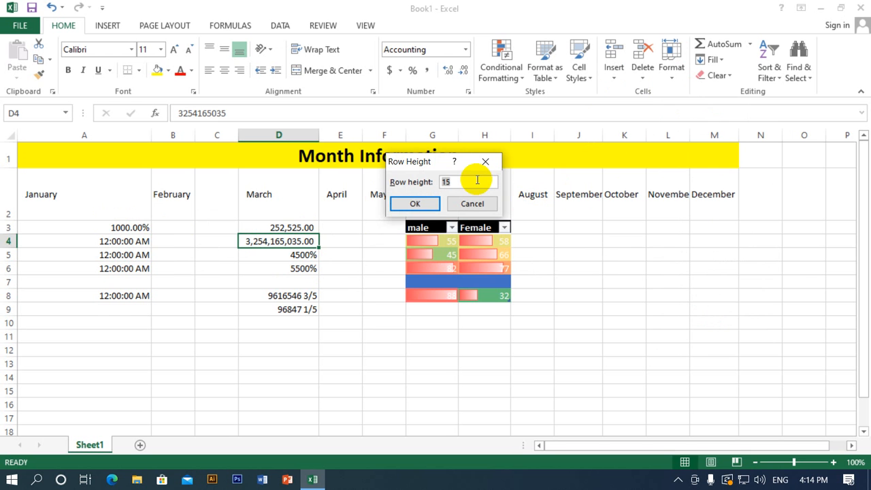
pyautogui.press('Return')
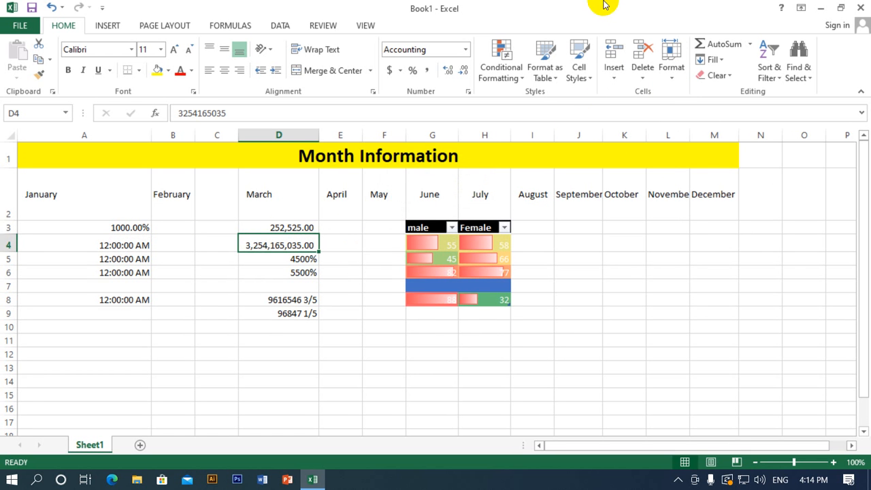
pyautogui.click(672, 66)
pyautogui.click(720, 127)
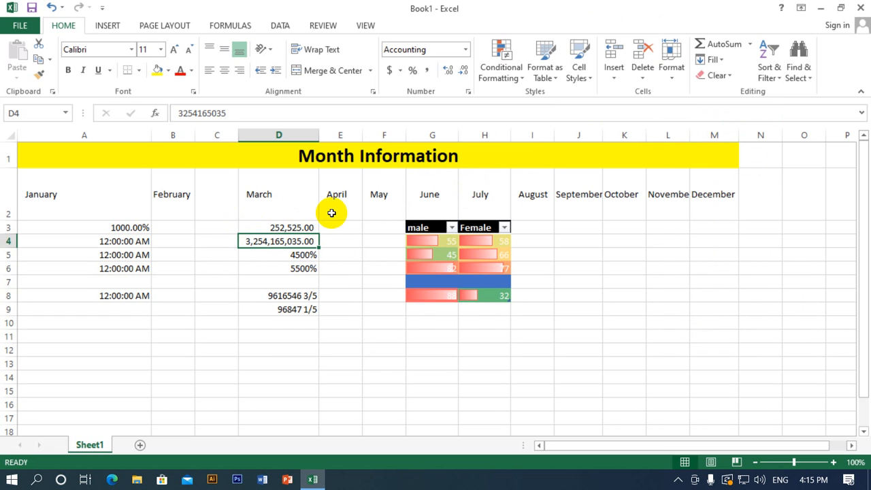
# Step: Set the March column's width to 56, and undo the width change
pyautogui.click(672, 72)
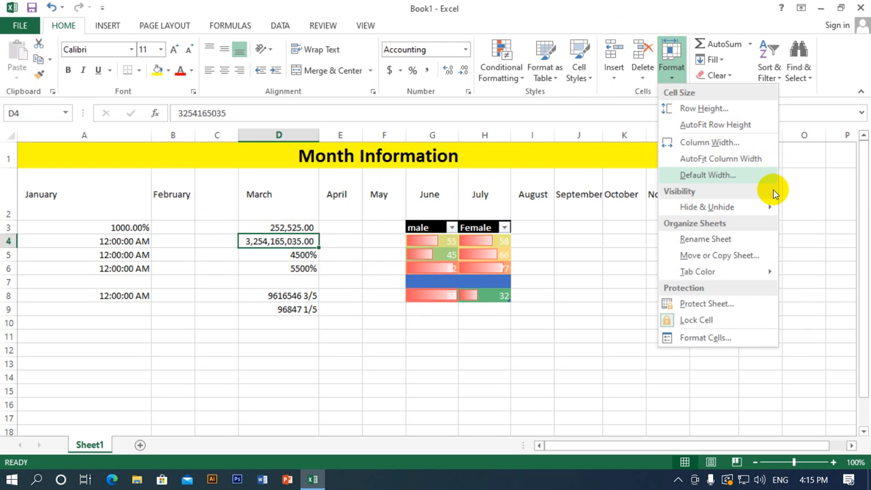
pyautogui.click(738, 142)
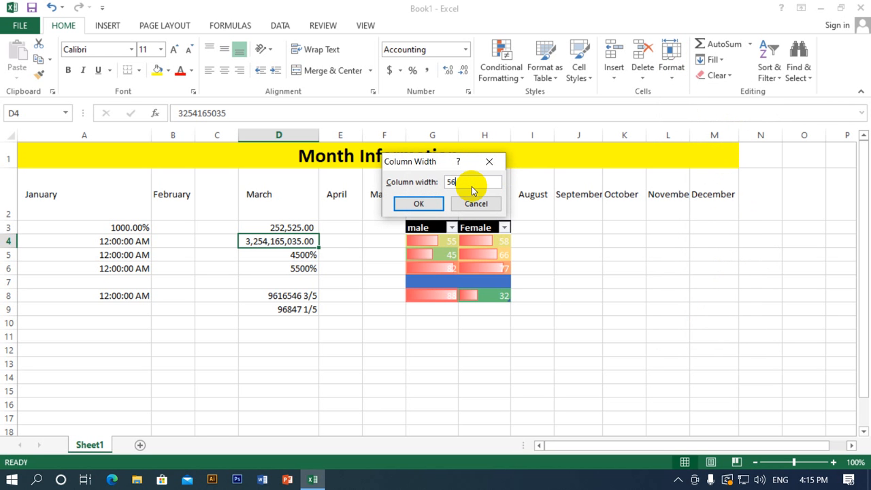
pyautogui.click(405, 202)
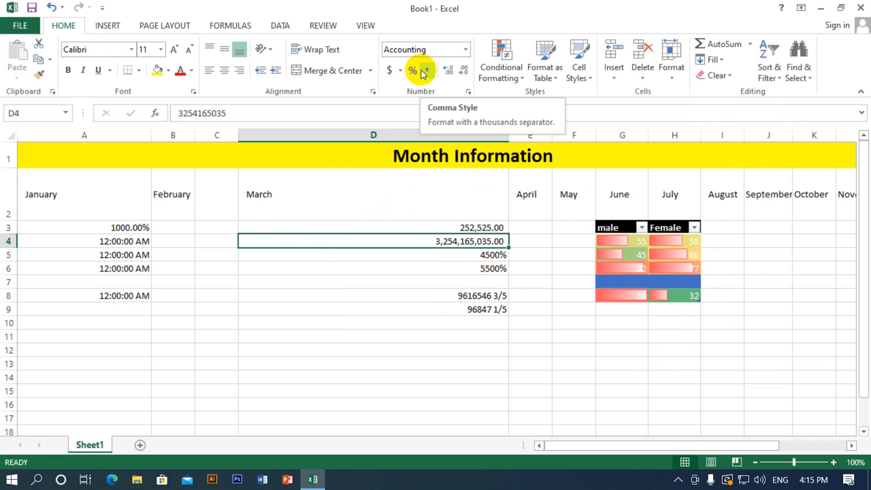
pyautogui.click(531, 244)
pyautogui.click(467, 240)
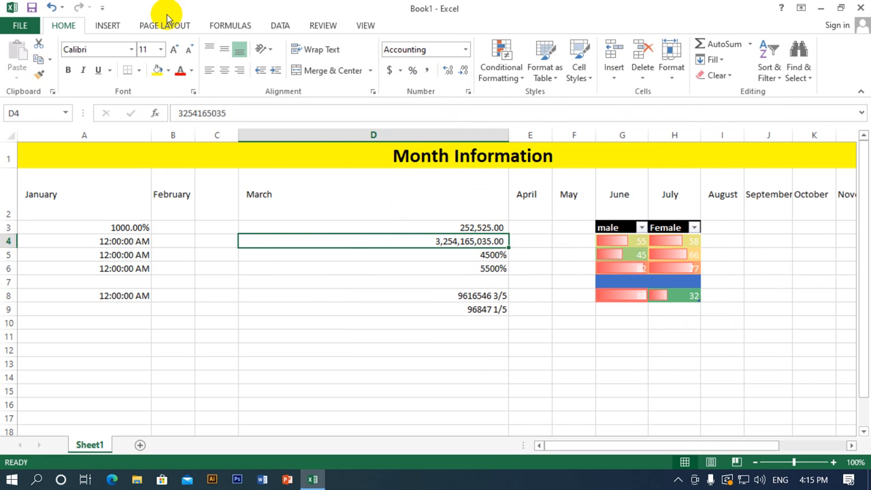
pyautogui.click(53, 8)
# Step: Replace the value in cell D5 with an AutoSum formula that references cell E3
pyautogui.click(306, 254)
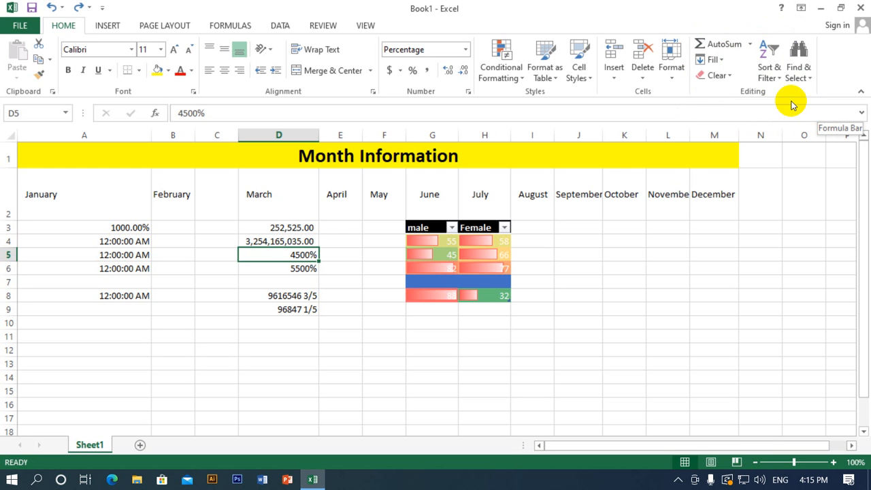
pyautogui.click(745, 45)
pyautogui.click(750, 48)
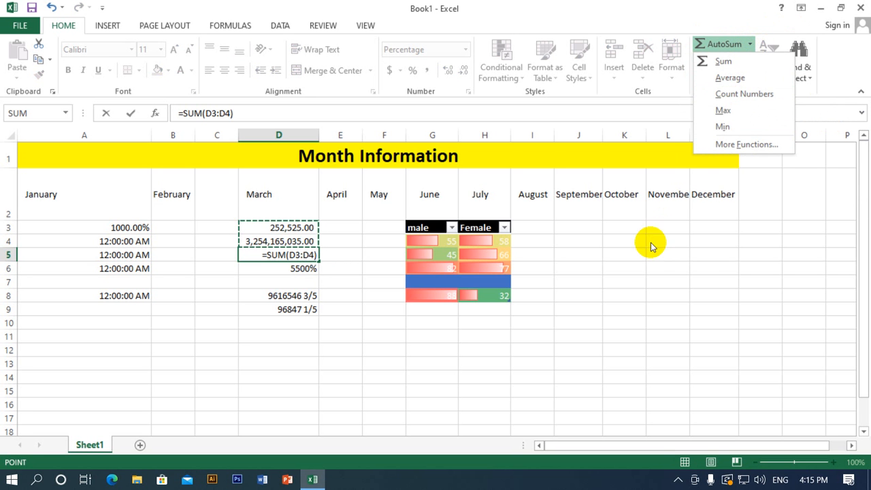
pyautogui.click(329, 254)
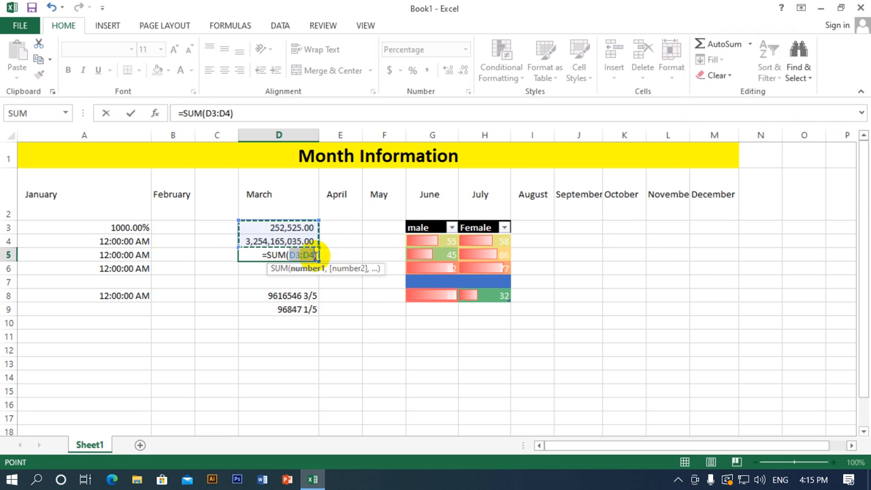
pyautogui.click(364, 254)
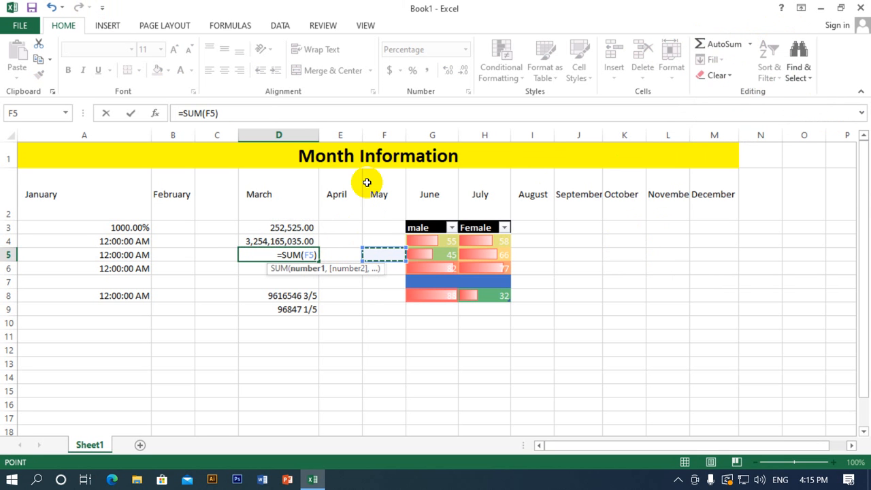
pyautogui.click(334, 229)
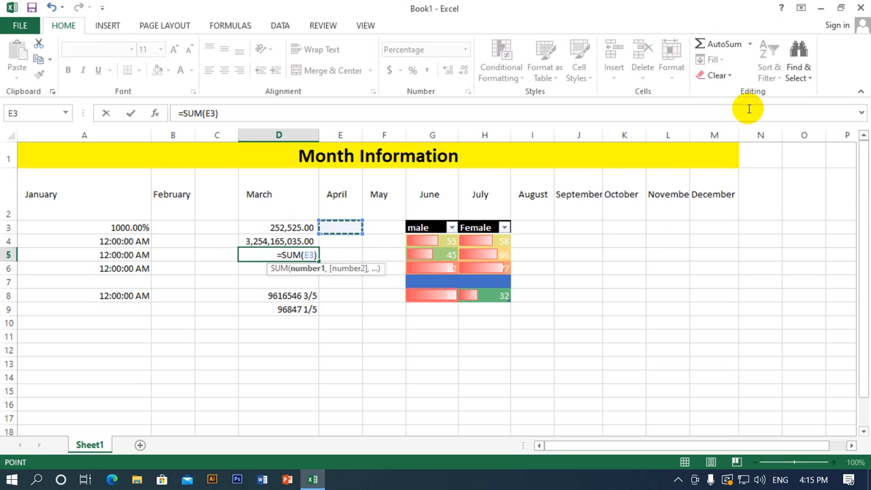
pyautogui.click(725, 46)
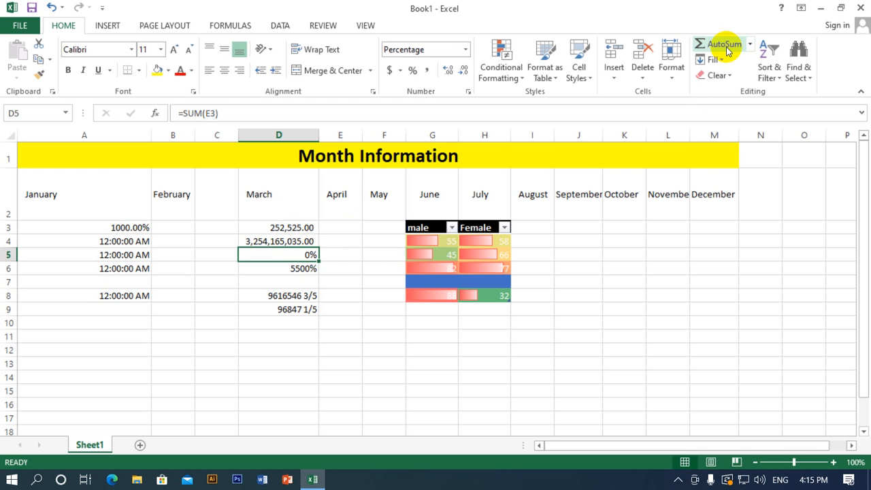
pyautogui.click(750, 45)
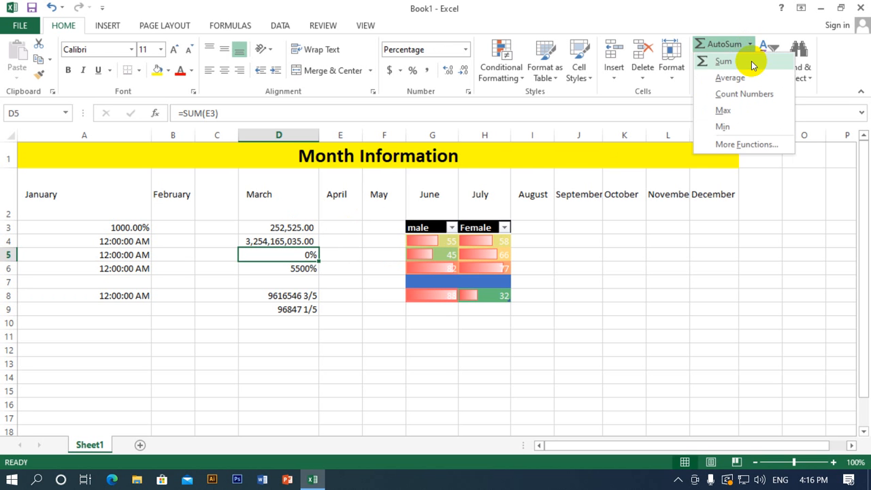
pyautogui.click(752, 66)
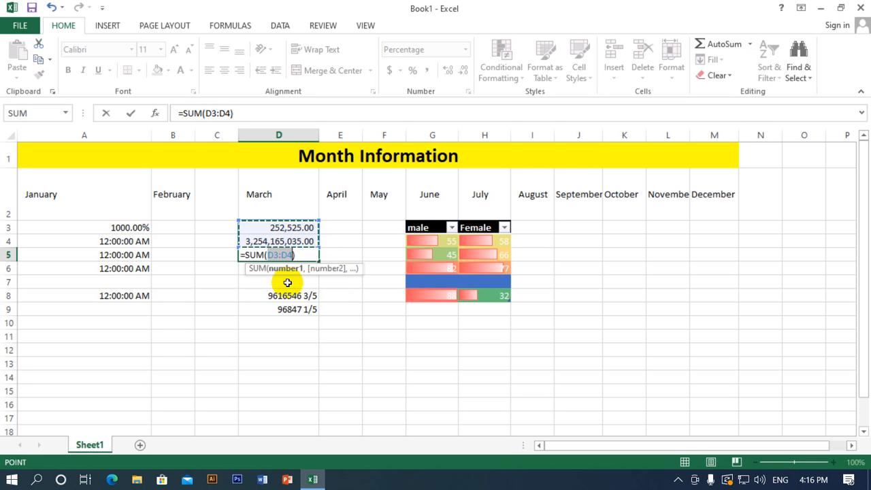
pyautogui.click(315, 297)
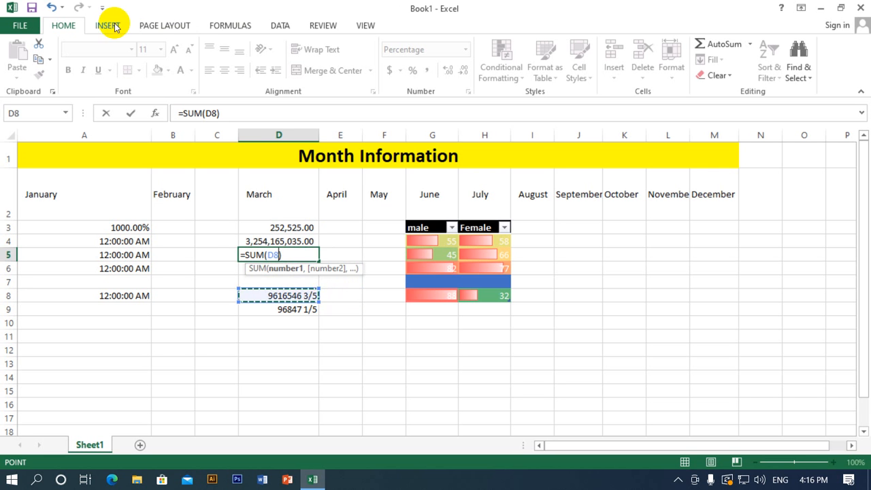
pyautogui.click(53, 7)
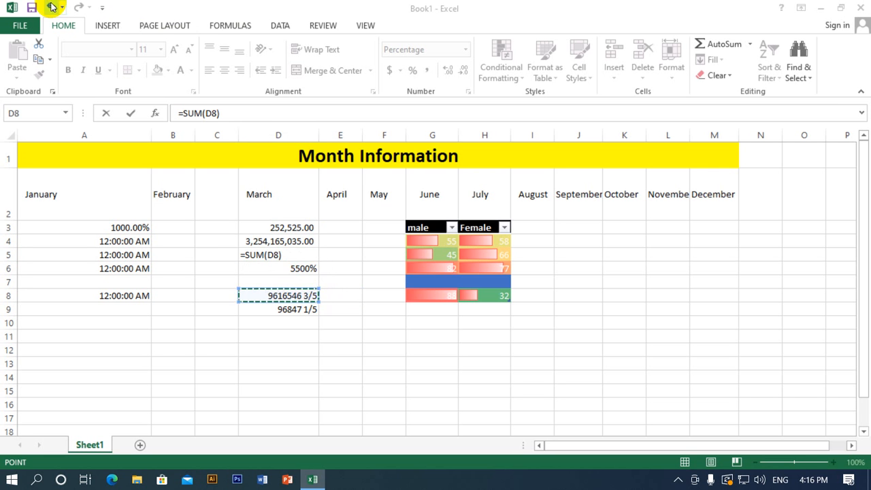
pyautogui.click(310, 298)
pyautogui.press('Escape')
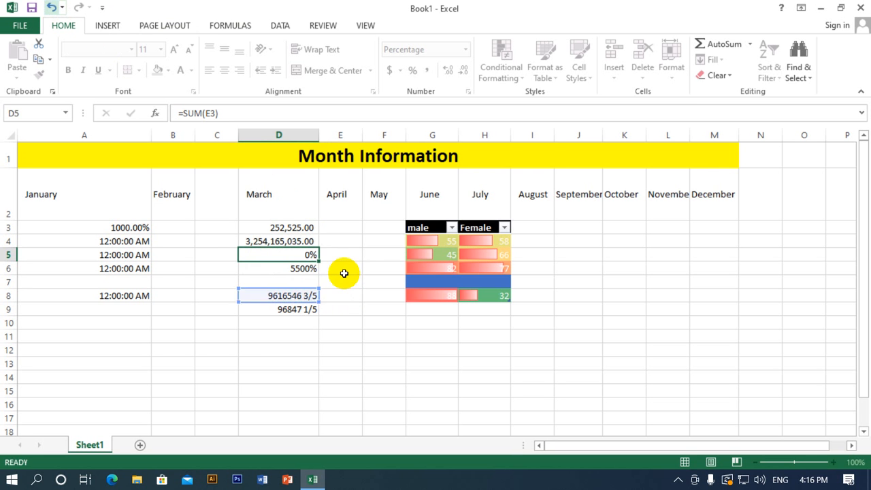
# Step: Sum cells D8:D9 into D10 with AutoSum, and undo the result
pyautogui.moveTo(303, 294); pyautogui.dragTo(300, 309)
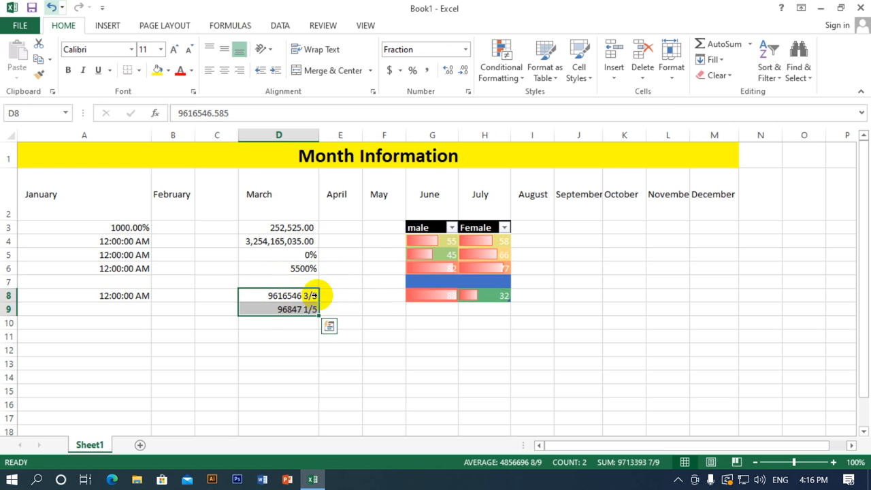
pyautogui.click(750, 43)
pyautogui.click(742, 60)
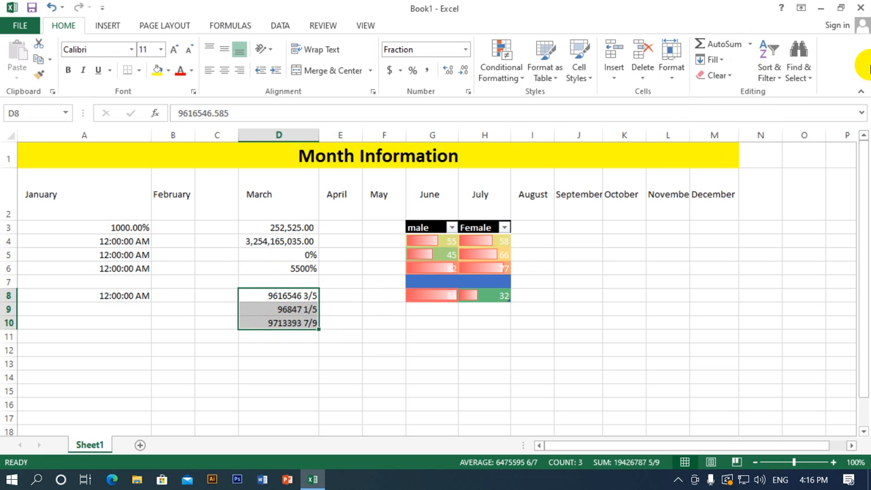
pyautogui.hotkey('shift', 'Up')
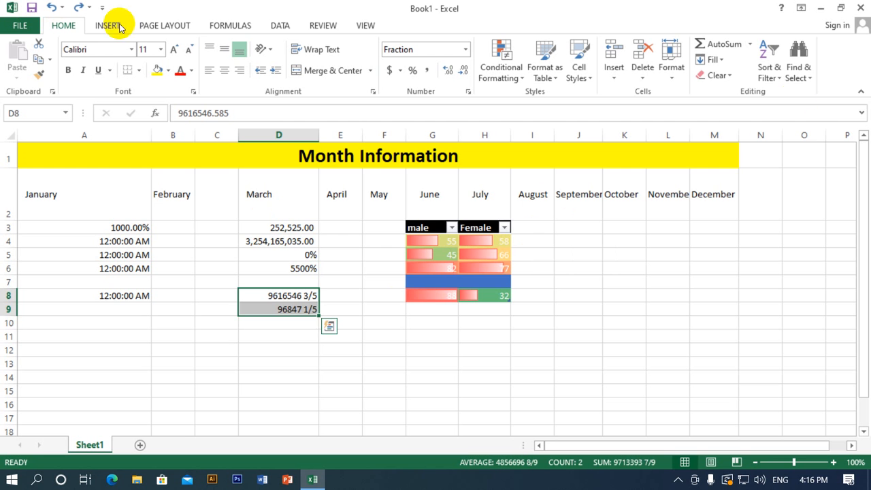
# Step: Calculate the average of D8:D9 in cell D10, and undo it
pyautogui.click(749, 47)
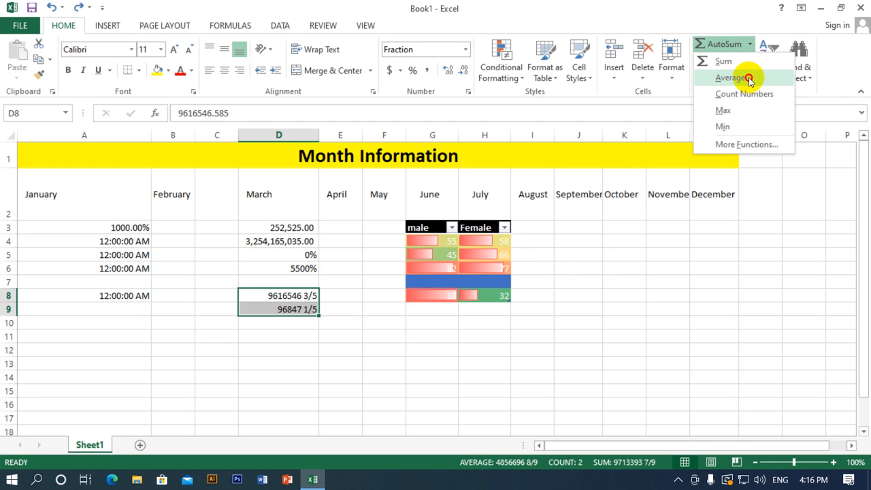
pyautogui.click(748, 78)
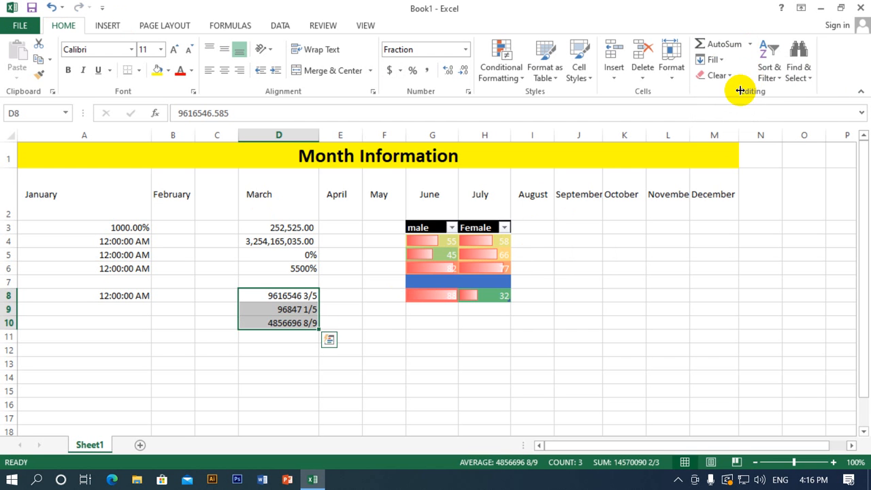
pyautogui.click(48, 10)
# Step: Enter the values 8, 5, 6, 4 and 7 in cells J3 to J7 under September
pyautogui.click(593, 228)
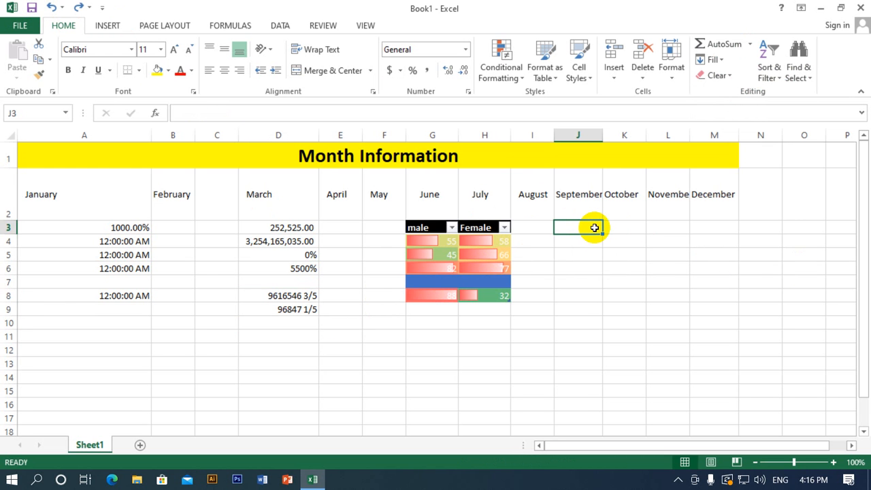
pyautogui.press('Return')
pyautogui.write('5')
pyautogui.press('Return')
pyautogui.write('6')
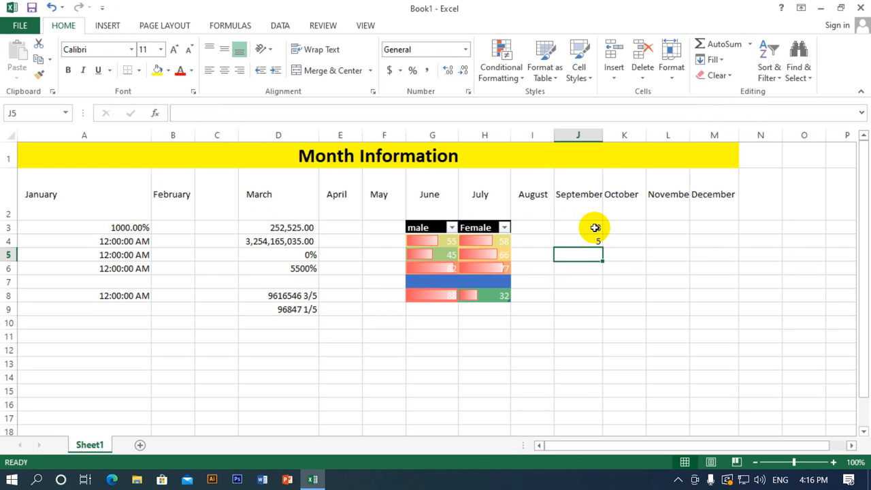
pyautogui.press('Return')
pyautogui.write('4')
pyautogui.press('Return')
pyautogui.write('7')
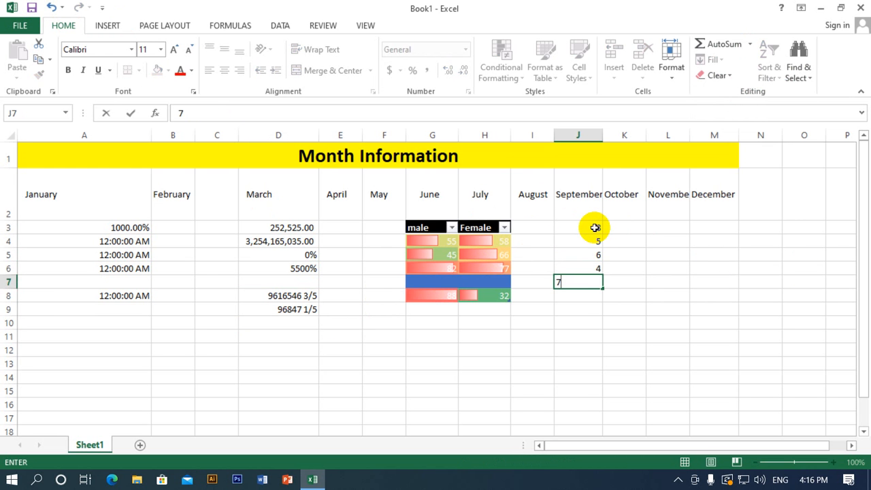
pyautogui.click(617, 279)
# Step: Sum the September values J3:J7 into J8, check the formula in J8, and undo the sum
pyautogui.moveTo(599, 227); pyautogui.dragTo(620, 274)
pyautogui.click(747, 45)
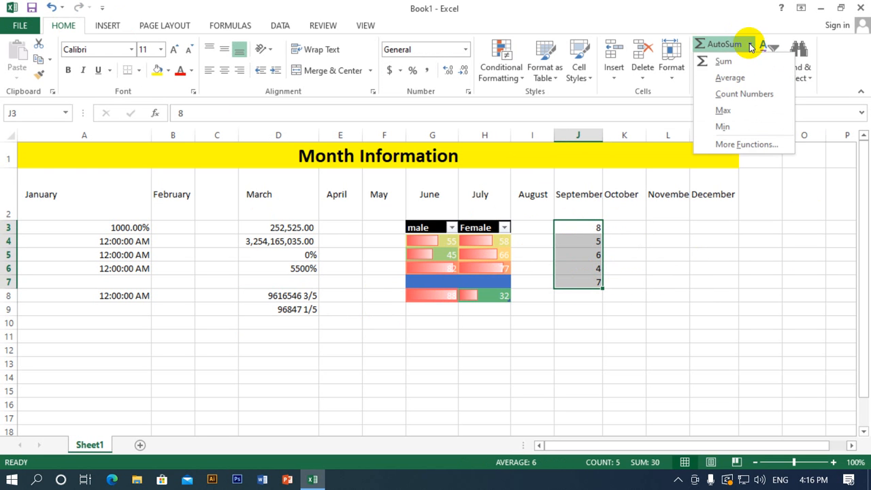
pyautogui.click(723, 60)
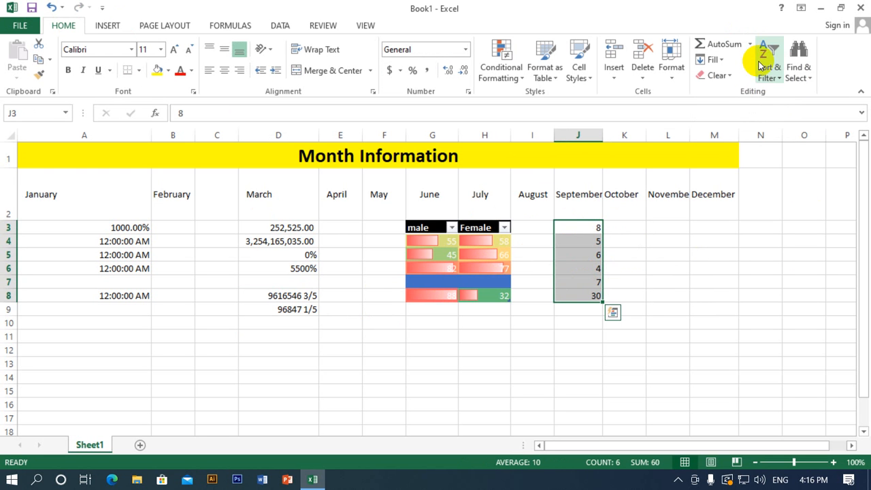
pyautogui.click(594, 297)
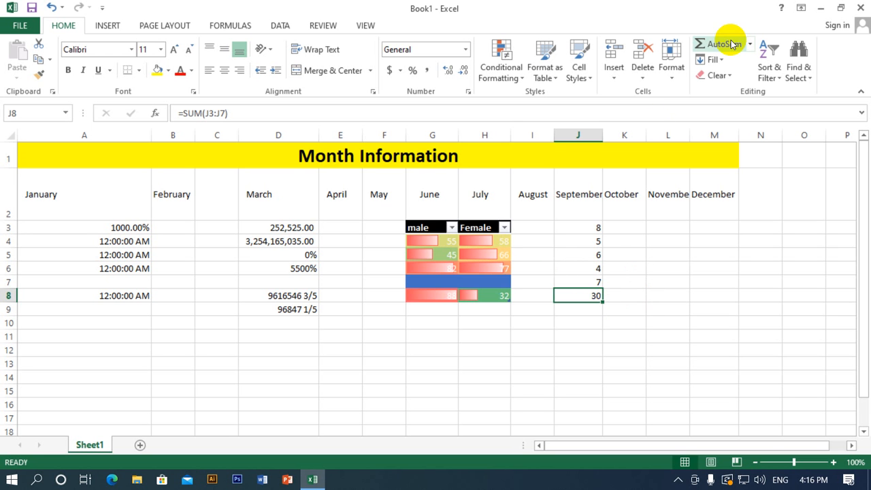
pyautogui.click(52, 8)
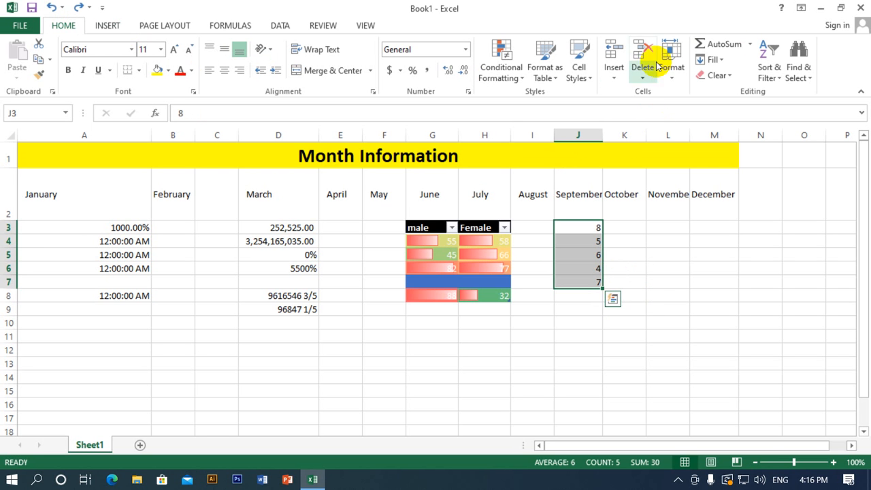
# Step: Calculate the average of the September values J3:J7 in cell J8, check its formula, and undo the average
pyautogui.click(750, 43)
pyautogui.click(752, 78)
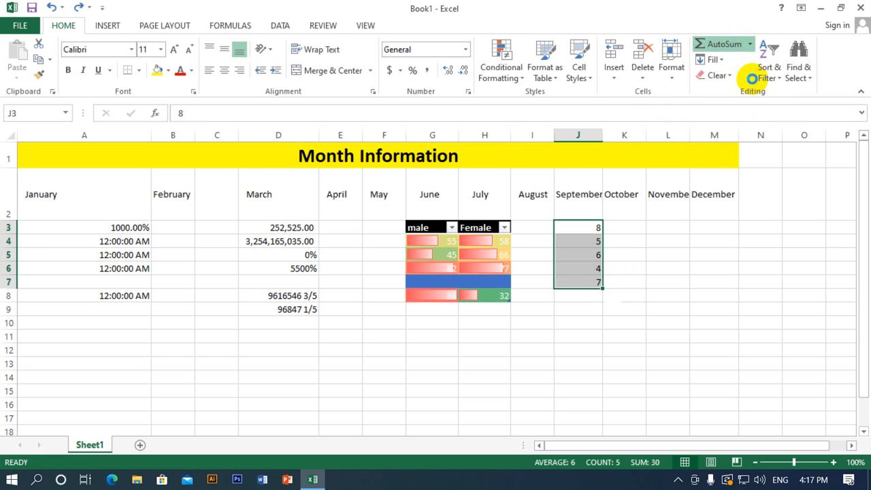
pyautogui.moveTo(597, 227); pyautogui.dragTo(588, 291)
pyautogui.click(593, 296)
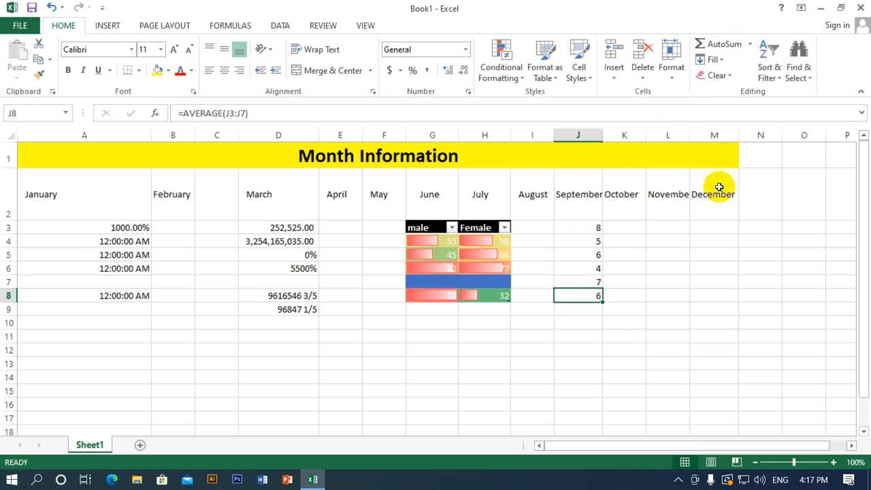
pyautogui.click(750, 44)
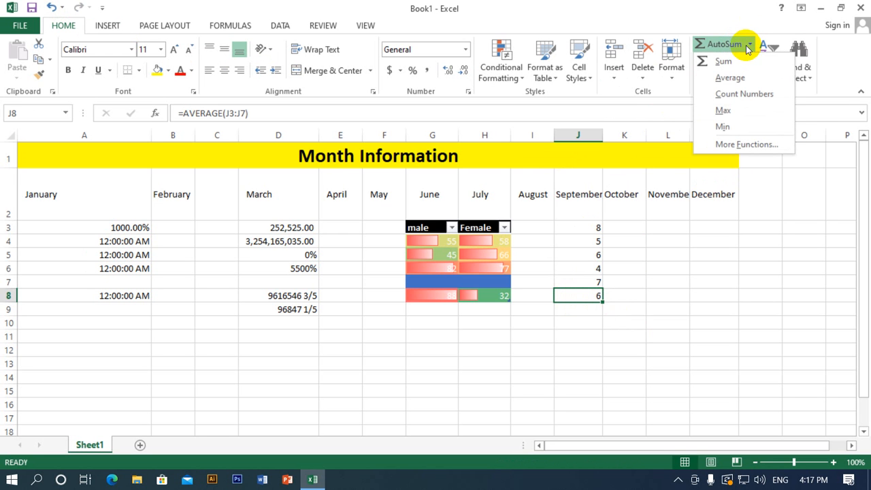
pyautogui.click(596, 291)
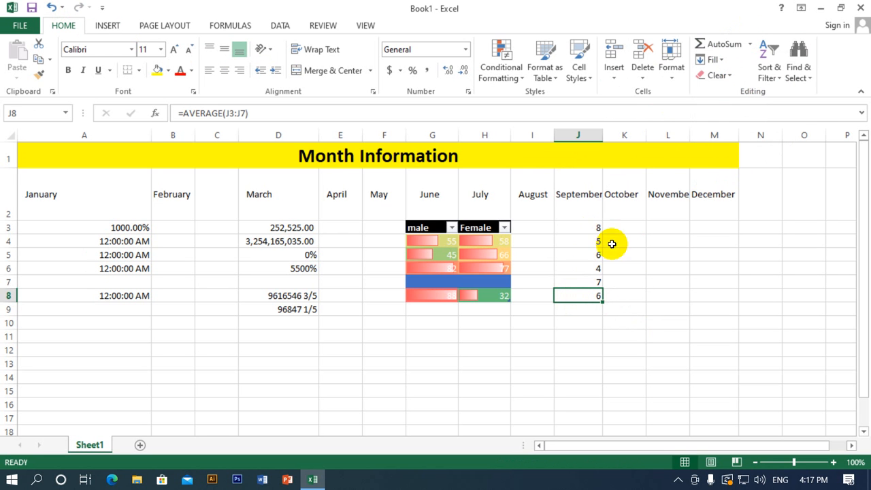
pyautogui.click(51, 8)
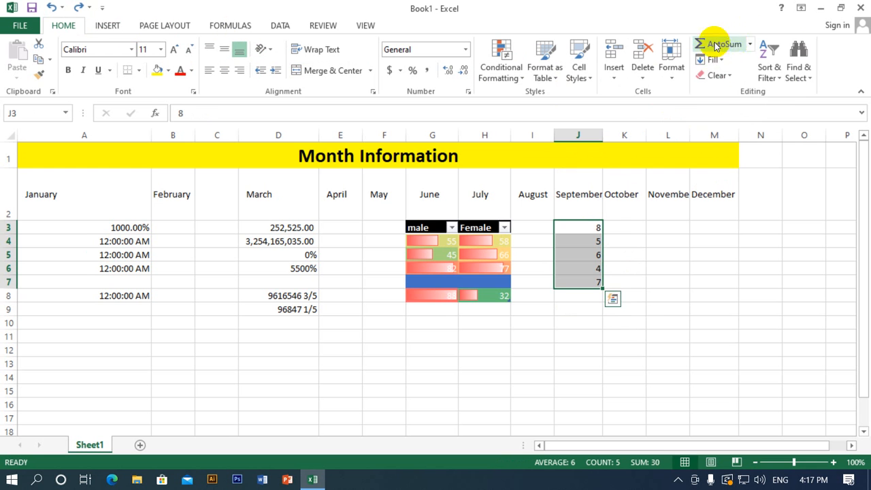
# Step: Count the numbers in the September range J3:J7 into cell J8 with AutoSum's Count Numbers
pyautogui.click(750, 45)
pyautogui.click(743, 97)
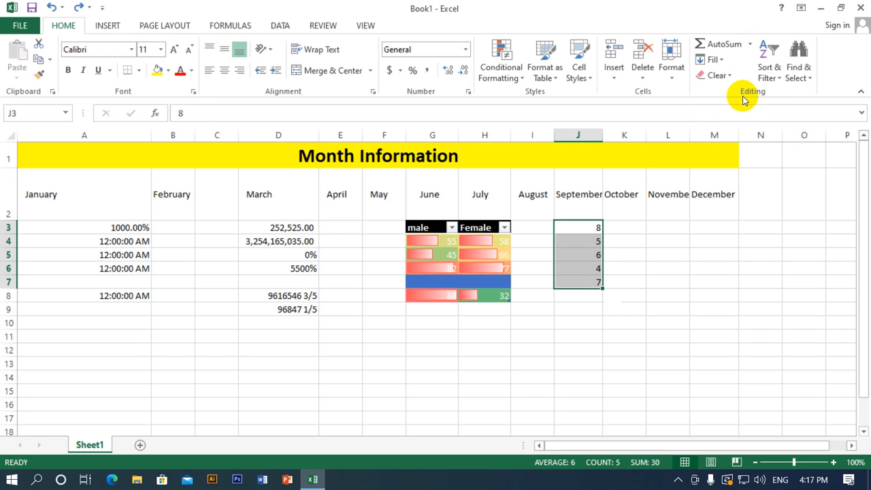
# Step: Open the Insert Function dialog from AutoSum's additional functions and look through the recently used functions and the available categories
pyautogui.click(751, 44)
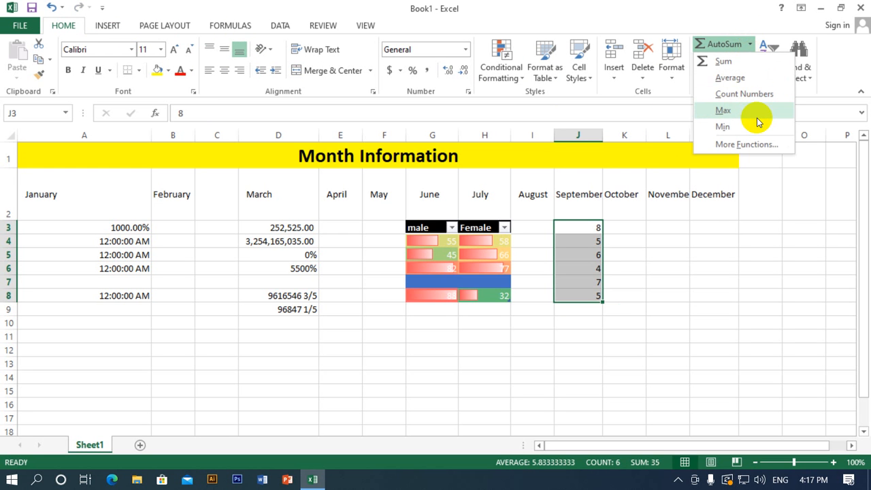
pyautogui.click(772, 151)
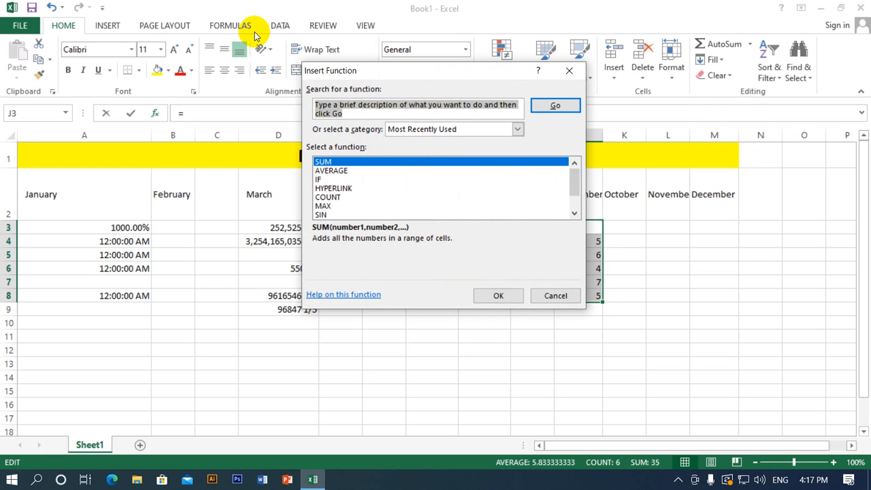
pyautogui.scroll(-1, 403, 181)
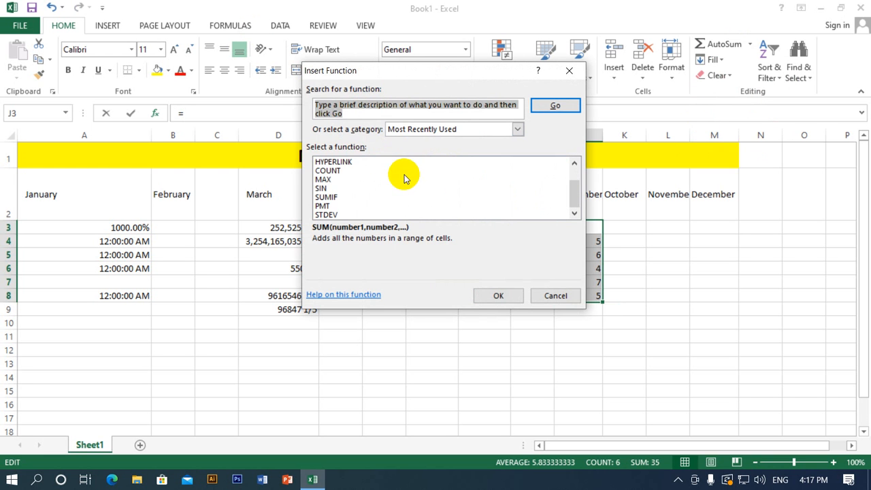
pyautogui.scroll(1, 362, 200)
pyautogui.scroll(-1, 349, 202)
pyautogui.scroll(1, 347, 204)
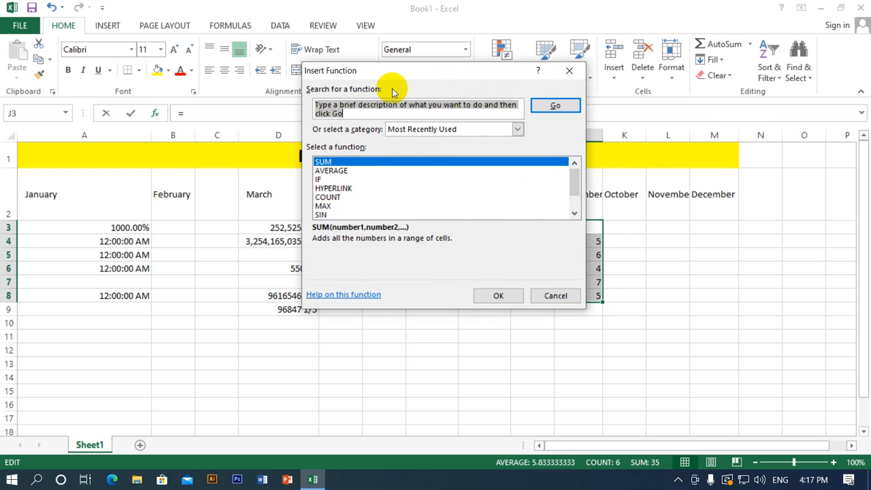
pyautogui.moveTo(387, 73); pyautogui.dragTo(353, 74)
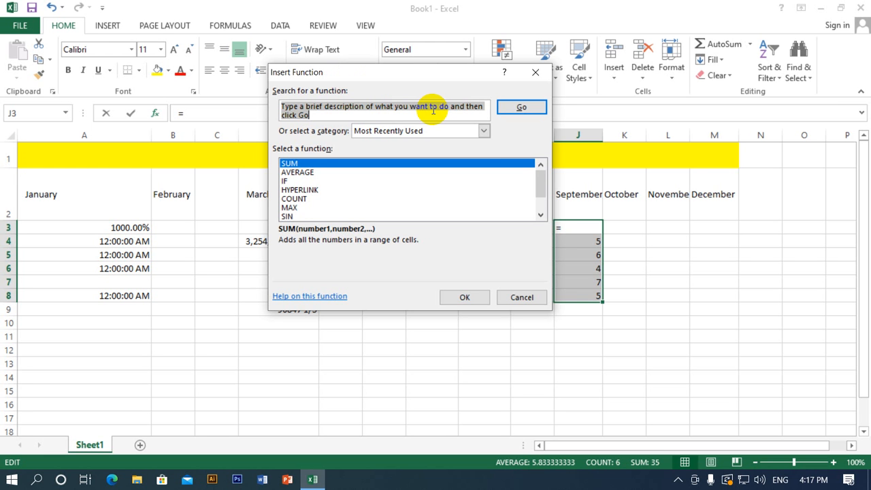
pyautogui.click(484, 132)
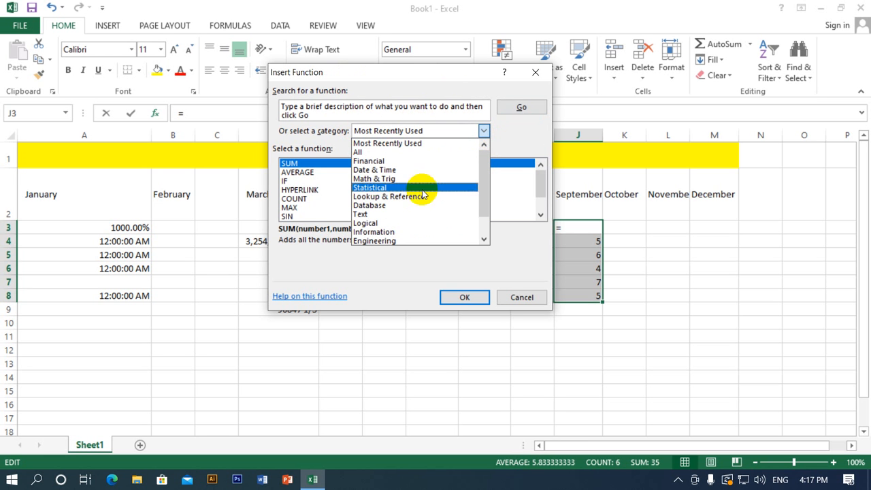
pyautogui.scroll(-1, 421, 200)
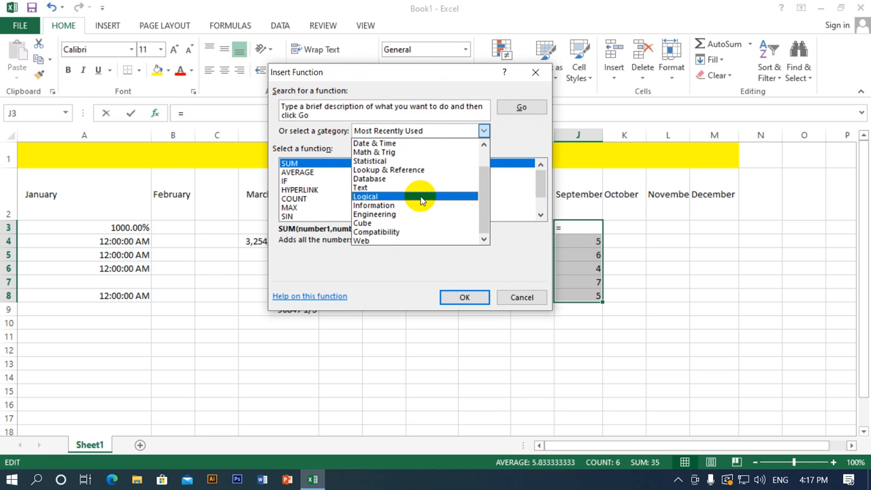
pyautogui.scroll(1, 420, 198)
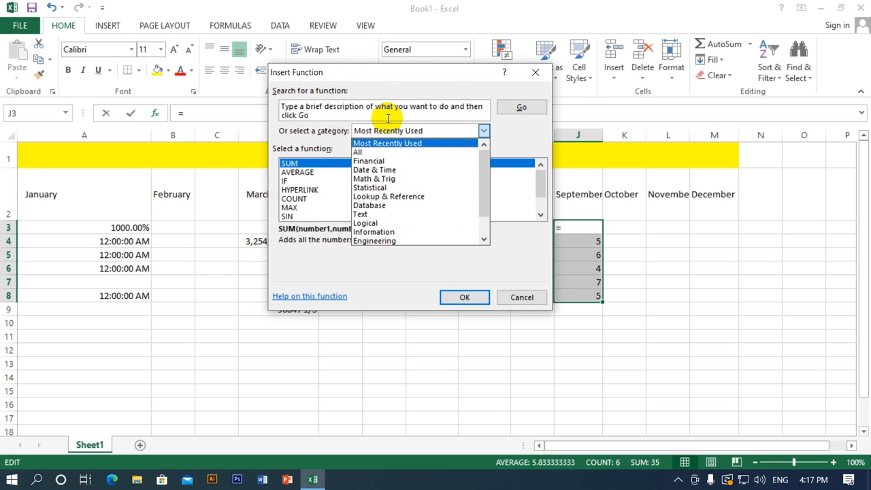
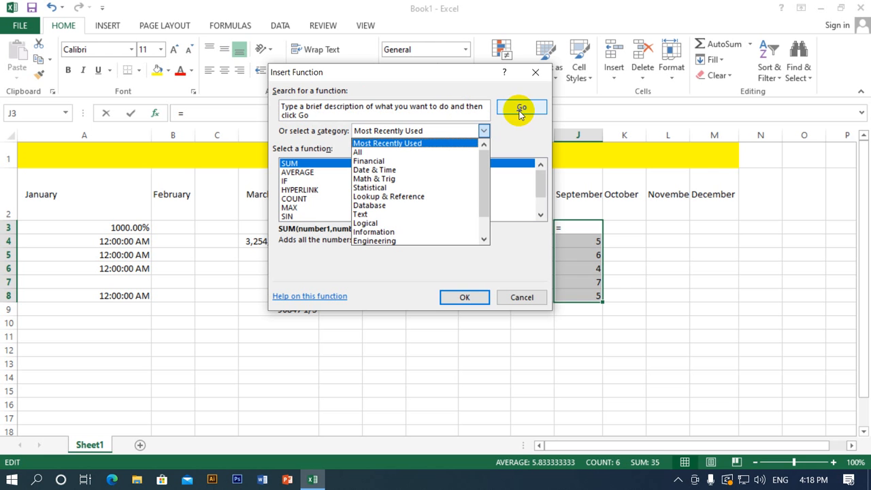
# Step: Search the Insert Function dialog for SUM
pyautogui.click(254, 104)
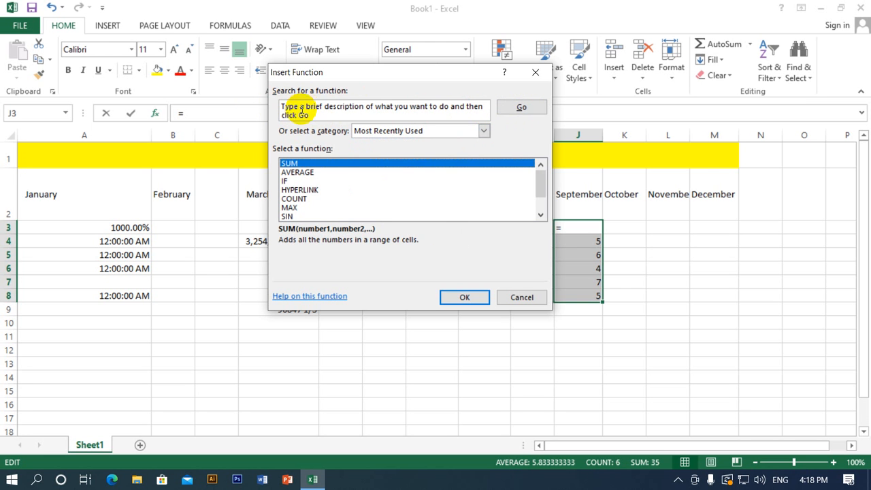
pyautogui.click(306, 111)
pyautogui.write('SUM')
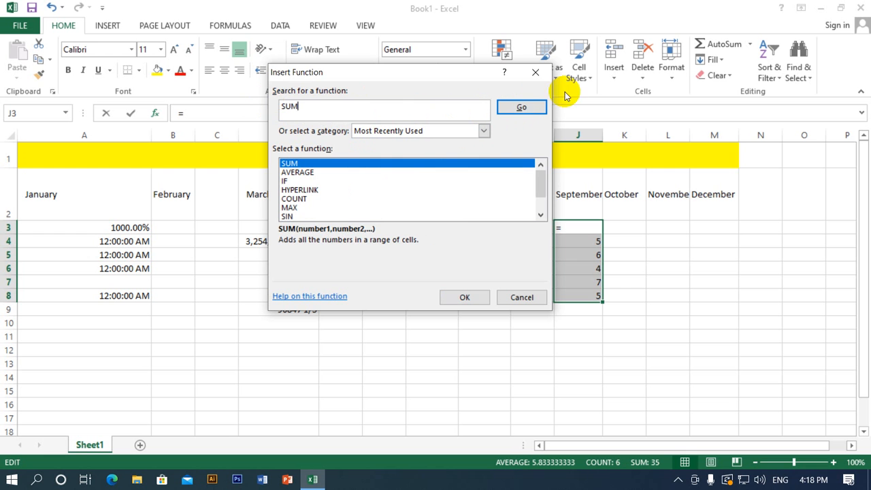
pyautogui.click(520, 109)
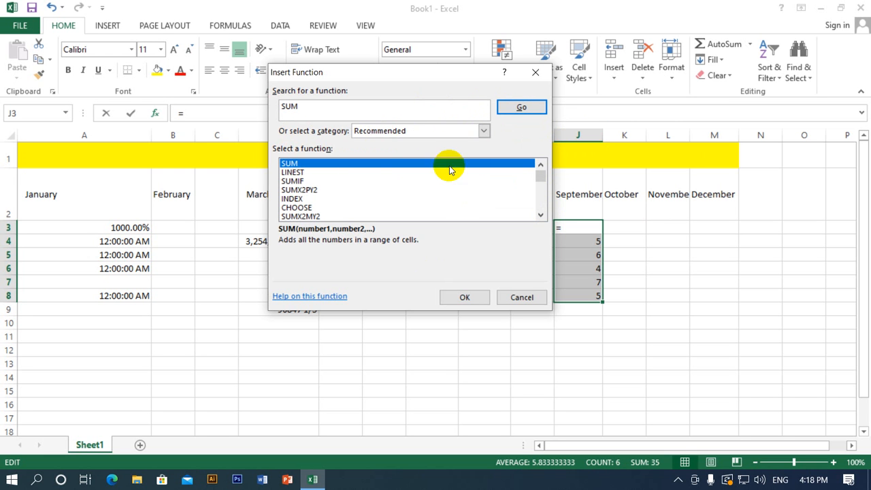
# Step: Read the descriptions of recommended functions such as SUM, LINEST, SUMIF, SUMX2PY2, INDEX and CHOOSE, and close the dialog without inserting one
pyautogui.scroll(-8, 324, 187)
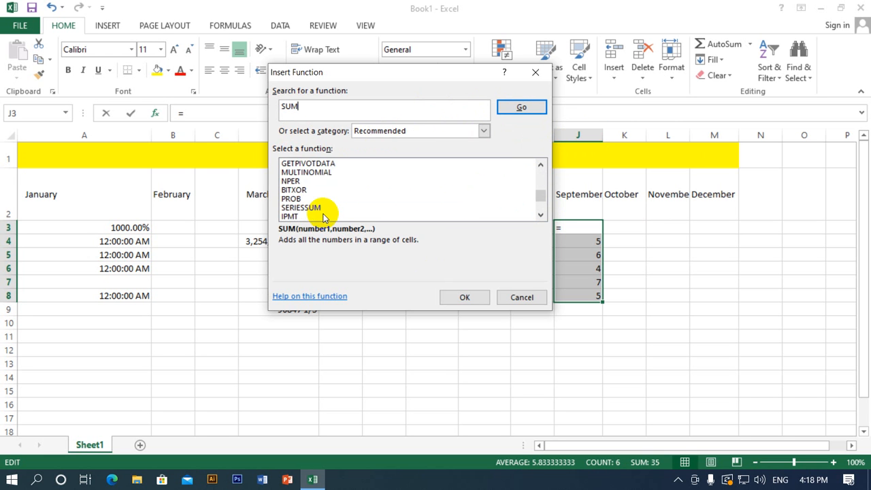
pyautogui.click(317, 207)
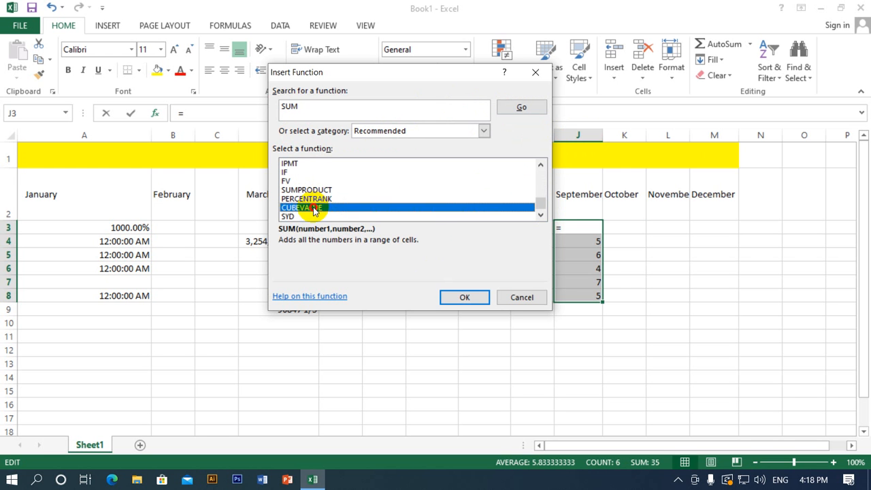
pyautogui.click(317, 198)
pyautogui.click(314, 181)
pyautogui.scroll(8, 319, 199)
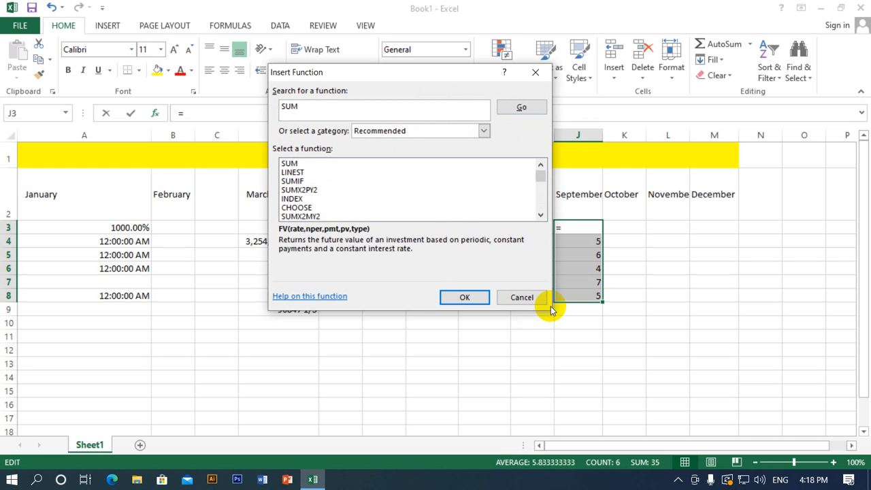
pyautogui.click(320, 173)
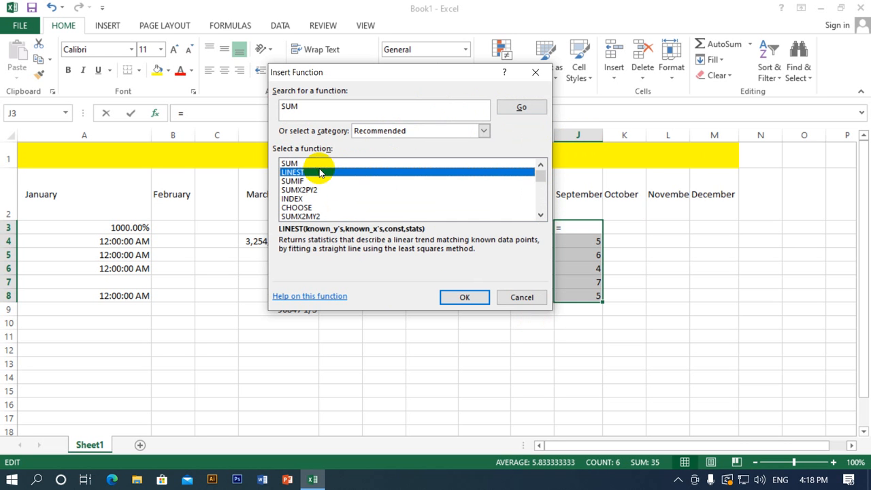
pyautogui.click(333, 190)
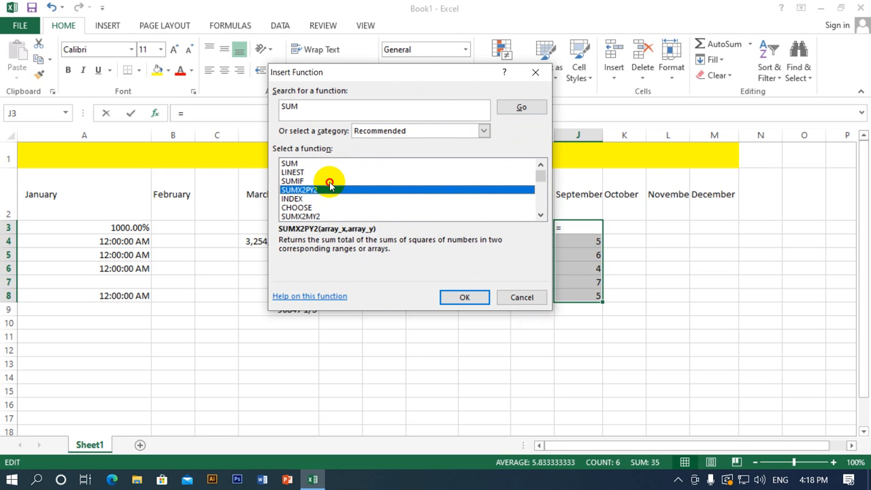
pyautogui.click(330, 181)
pyautogui.click(335, 200)
pyautogui.click(339, 188)
pyautogui.click(337, 180)
pyautogui.click(335, 171)
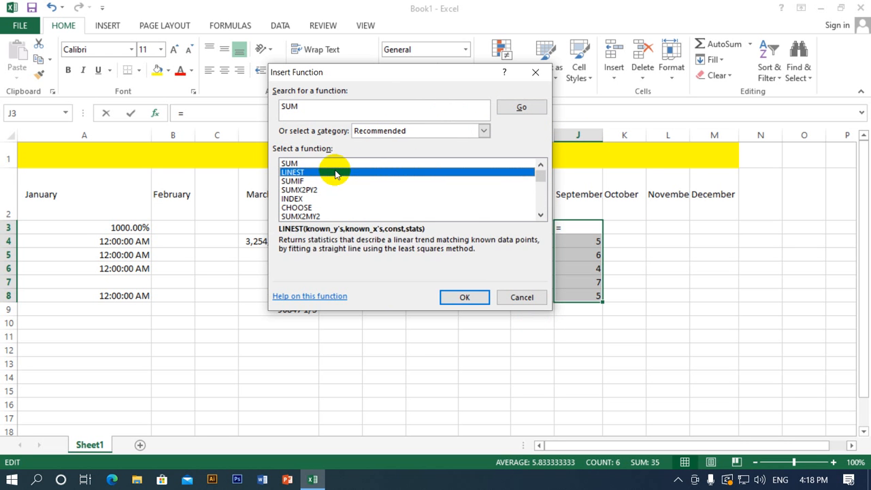
pyautogui.click(331, 163)
pyautogui.click(339, 190)
pyautogui.click(345, 216)
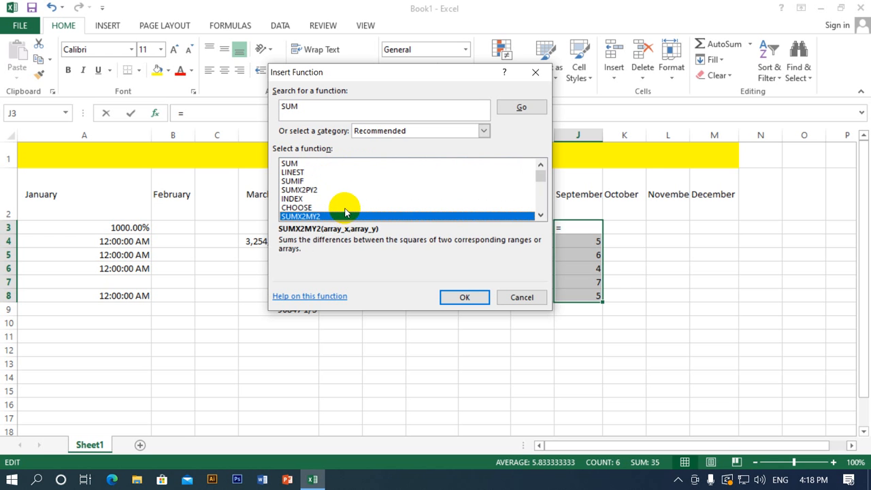
pyautogui.click(343, 207)
pyautogui.click(343, 198)
pyautogui.click(343, 190)
pyautogui.click(338, 172)
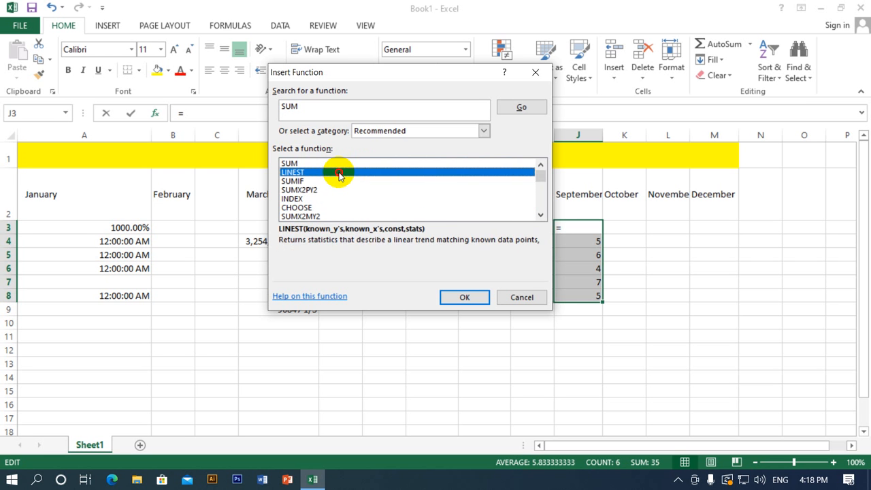
pyautogui.click(337, 181)
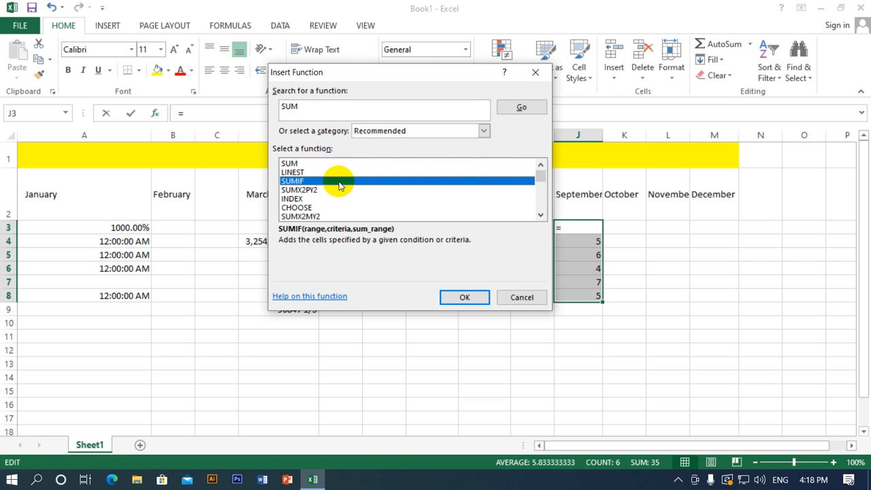
pyautogui.click(338, 172)
pyautogui.click(337, 164)
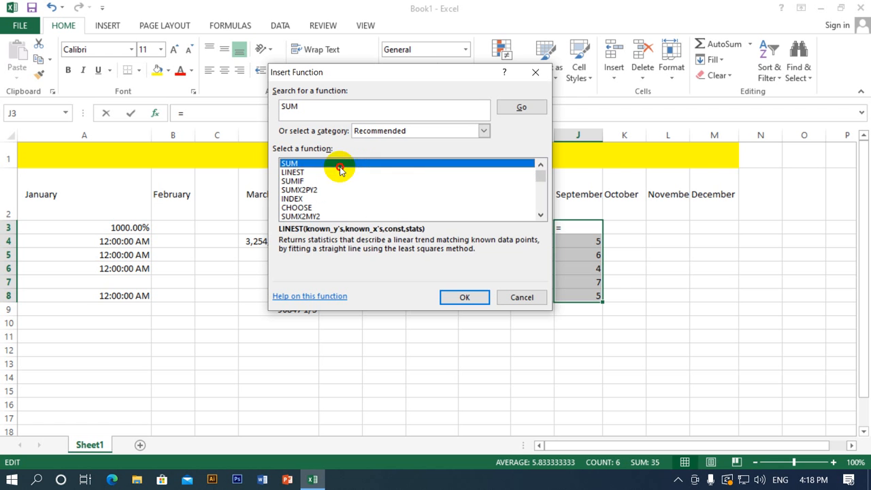
pyautogui.click(329, 182)
pyautogui.click(331, 208)
pyautogui.click(317, 199)
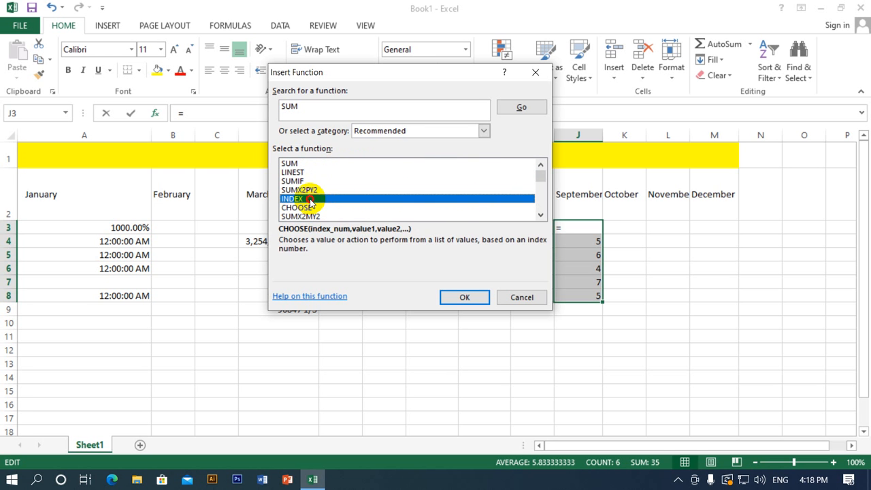
pyautogui.click(311, 190)
pyautogui.click(304, 182)
pyautogui.click(304, 173)
pyautogui.click(303, 164)
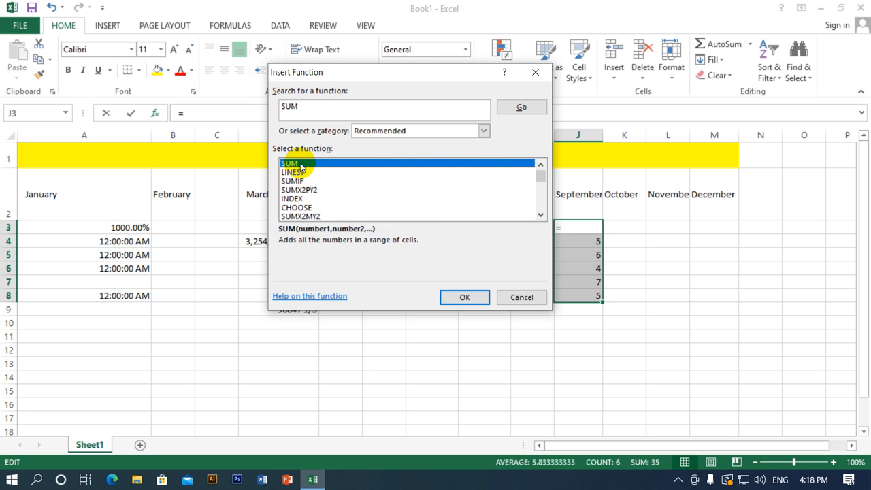
pyautogui.click(311, 198)
pyautogui.click(319, 216)
pyautogui.click(320, 207)
pyautogui.click(322, 194)
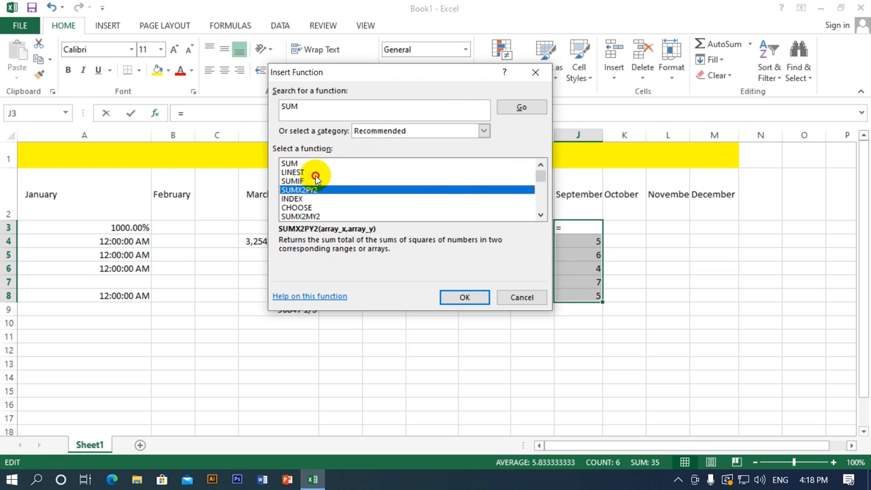
pyautogui.click(316, 172)
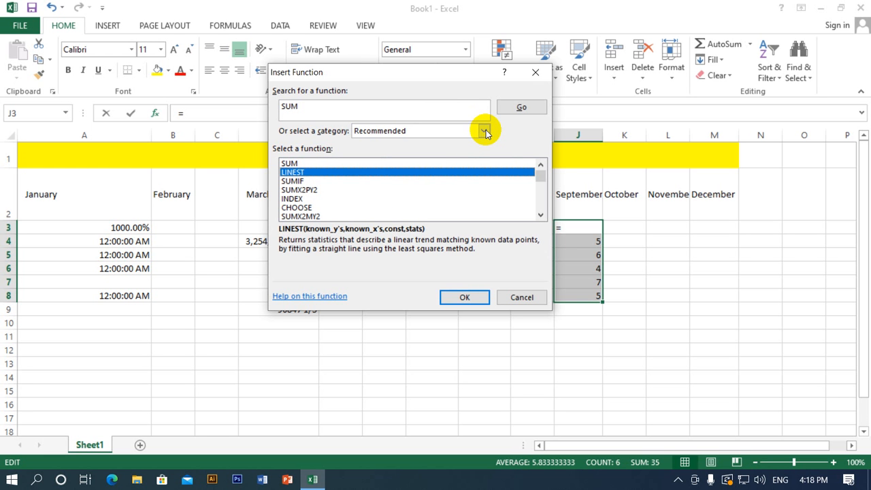
pyautogui.click(522, 297)
pyautogui.click(662, 254)
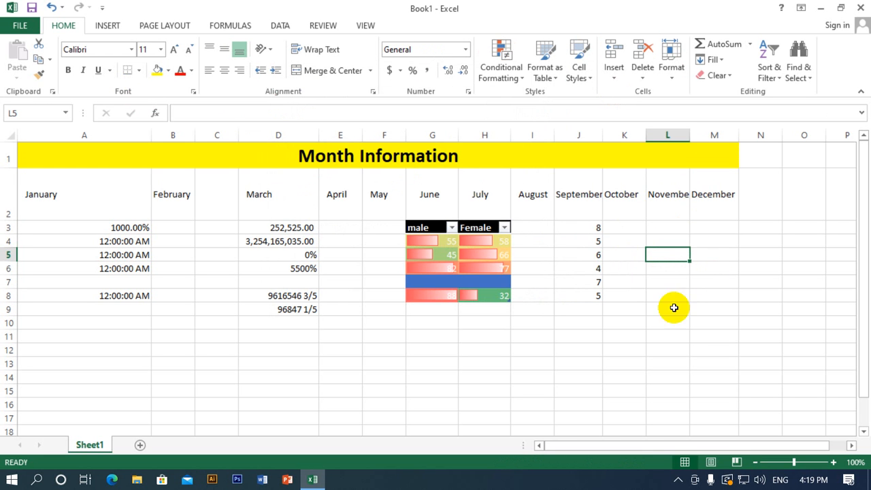
# Step: Select the September values J3:J7 and inspect the formula in cell J8
pyautogui.moveTo(596, 241); pyautogui.dragTo(594, 280)
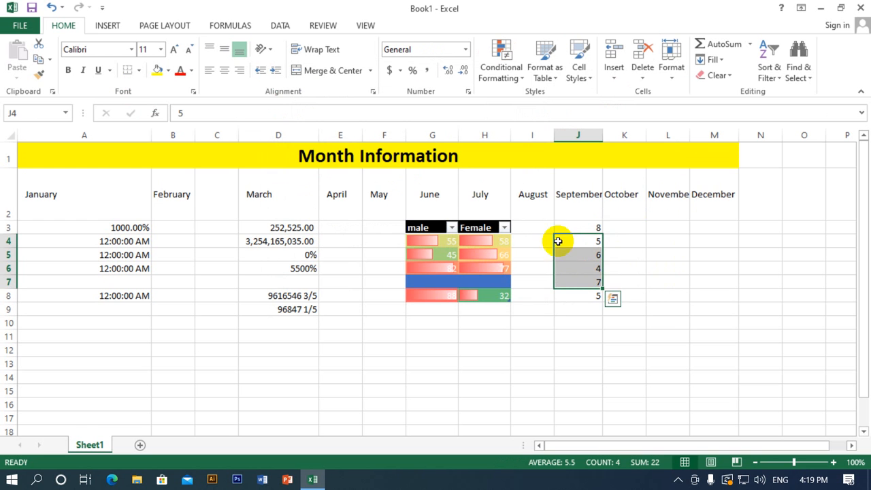
pyautogui.moveTo(575, 225); pyautogui.dragTo(583, 285)
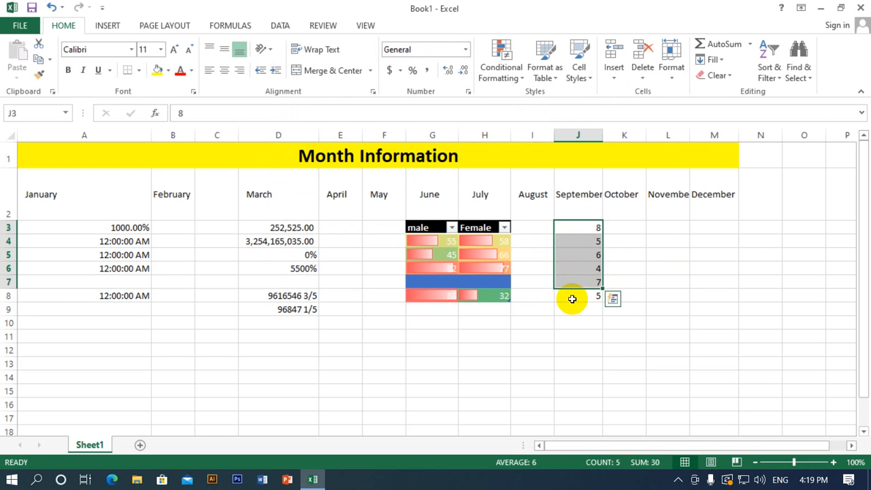
pyautogui.click(572, 299)
pyautogui.click(580, 311)
pyautogui.click(579, 293)
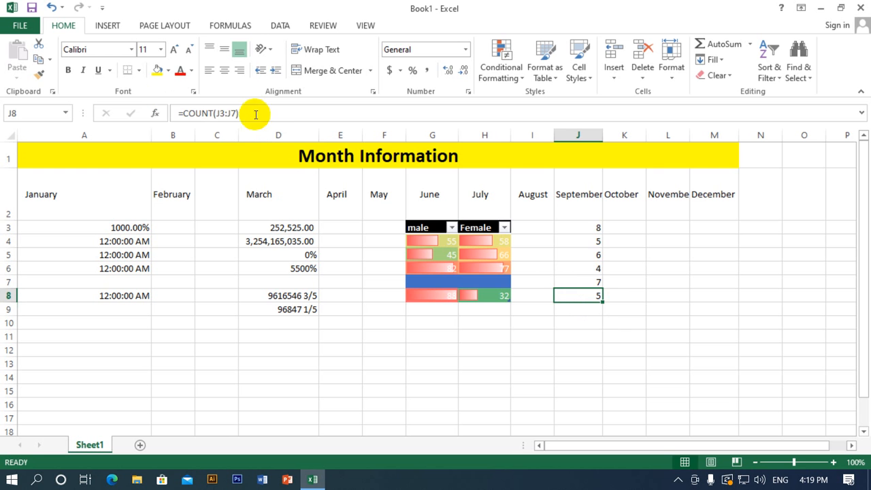
# Step: Try replacing the formula in J8 with Multiply(J3:J7), and undo the change
pyautogui.moveTo(252, 113); pyautogui.dragTo(129, 112)
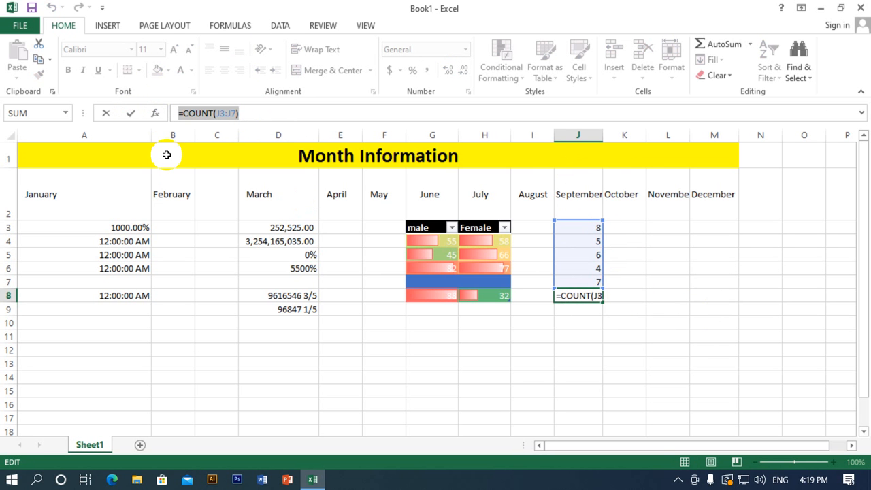
pyautogui.click(214, 114)
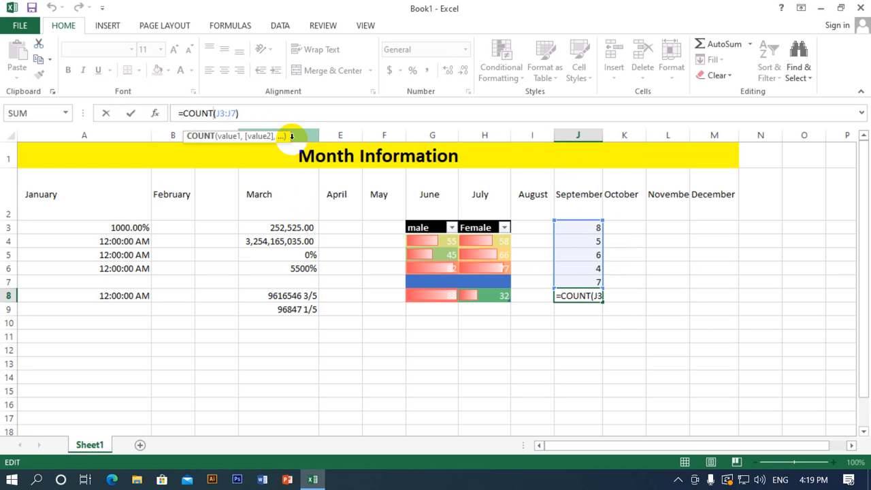
pyautogui.press('BackSpace')
pyautogui.press('BackSpace')
pyautogui.press('BackSpace')
pyautogui.press('BackSpace')
pyautogui.press('BackSpace')
pyautogui.press('BackSpace')
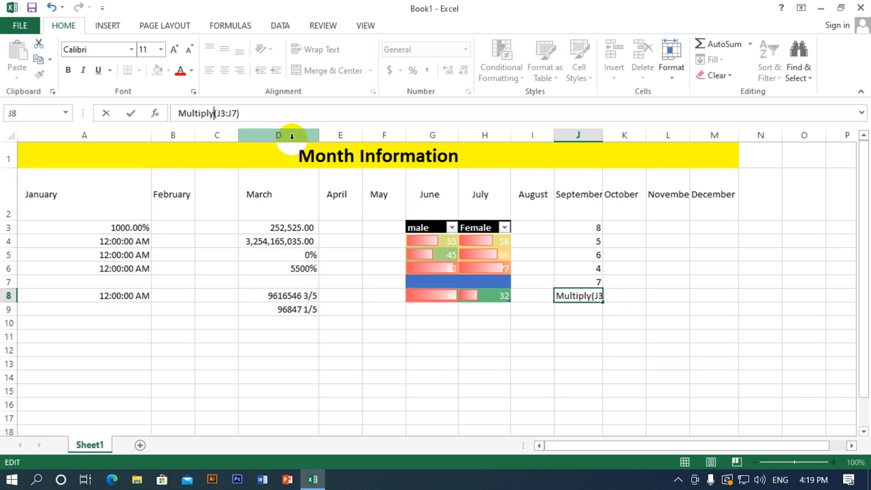
pyautogui.press('Return')
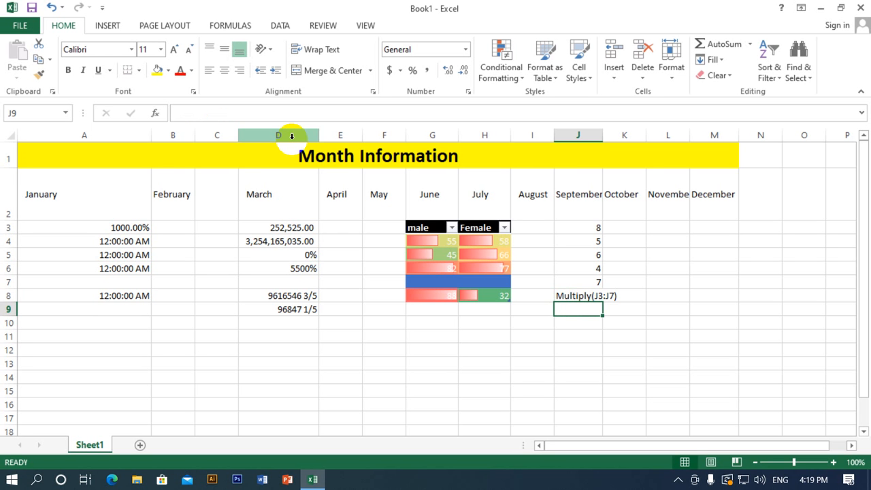
pyautogui.hotkey('ctrl', 'z')
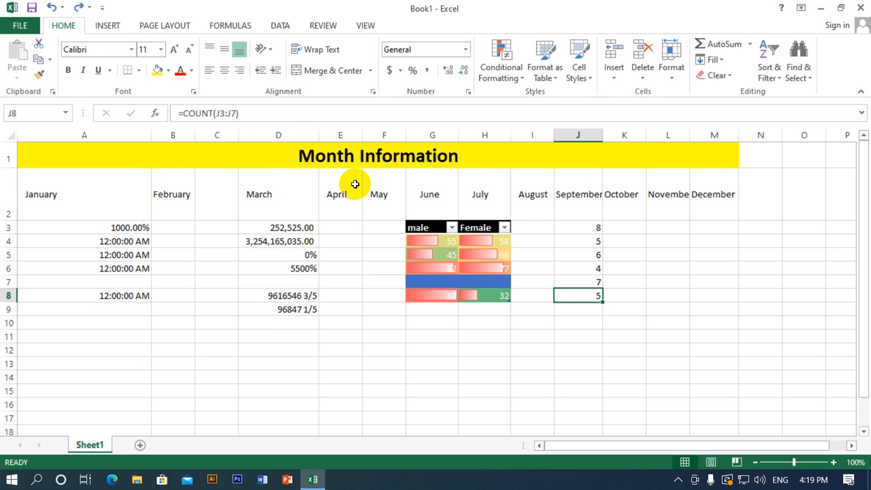
# Step: Try replacing COUNT with MUl in the J8 formula while viewing the suggested functions, and undo the change
pyautogui.click(215, 114)
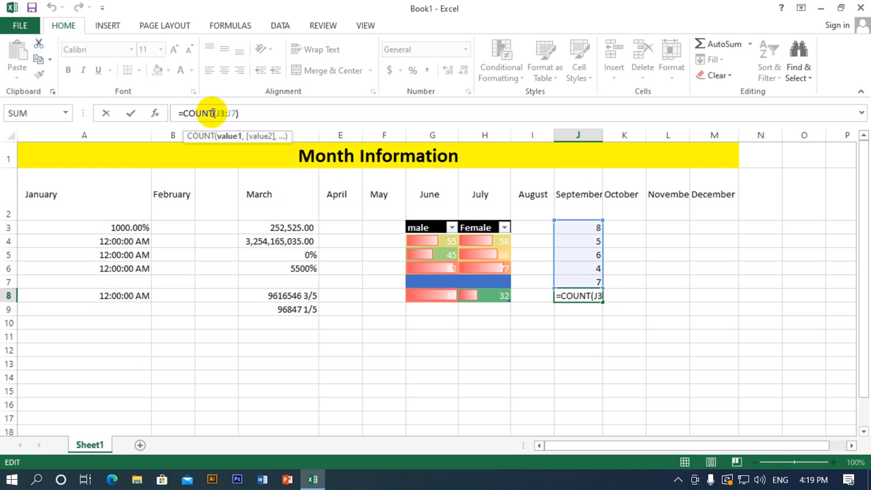
pyautogui.moveTo(213, 113); pyautogui.dragTo(184, 114)
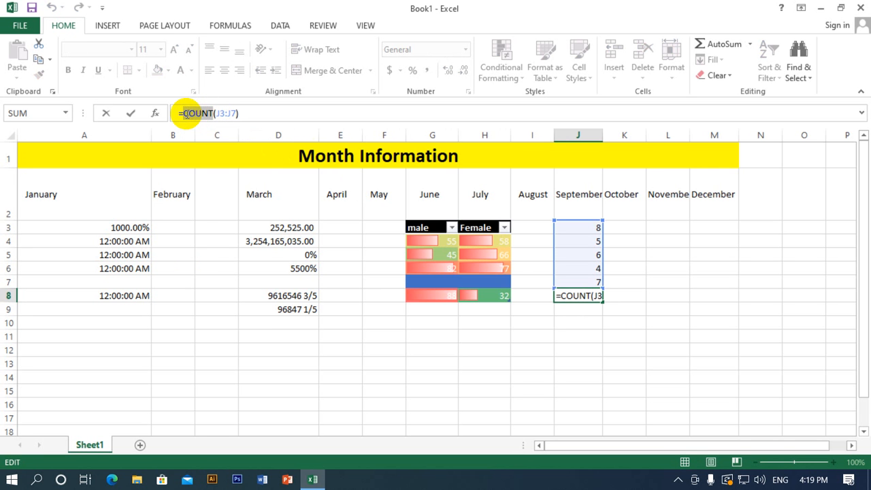
pyautogui.write('Mu')
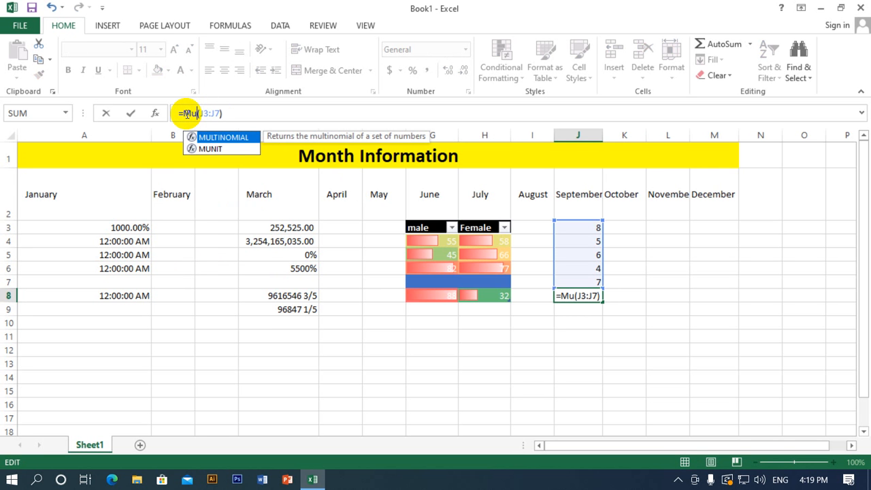
pyautogui.write('l')
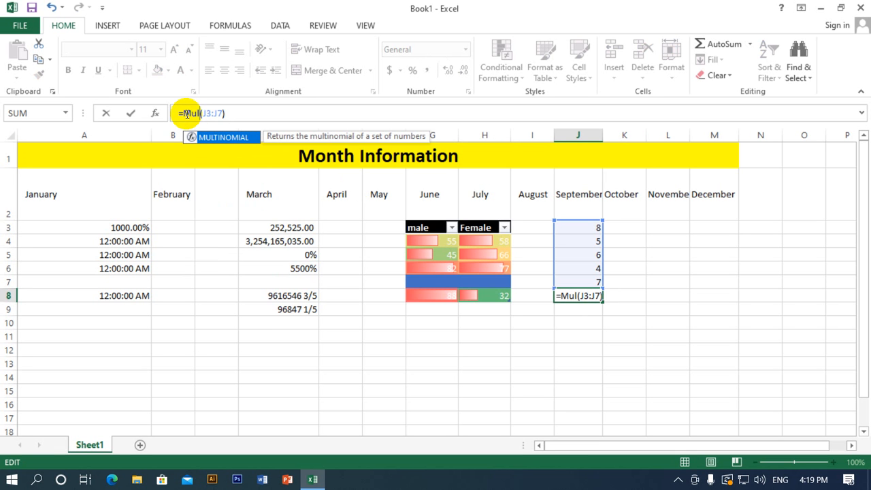
pyautogui.press('BackSpace')
pyautogui.press('BackSpace')
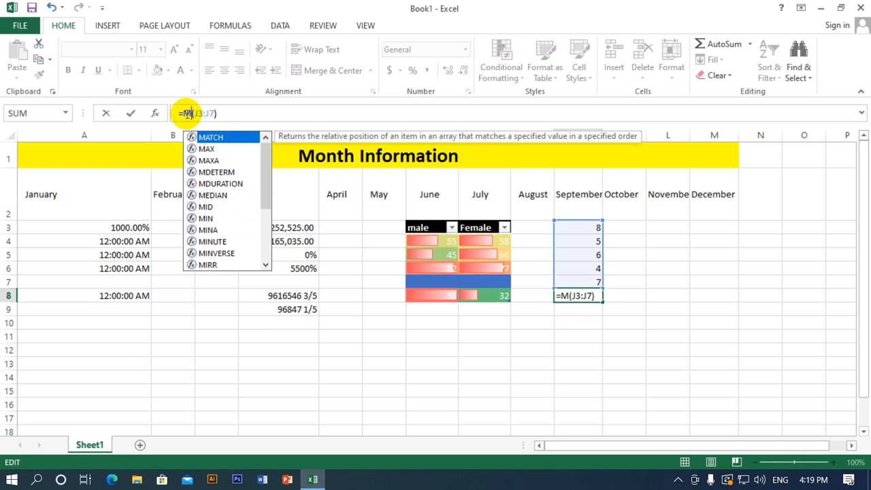
pyautogui.write('U')
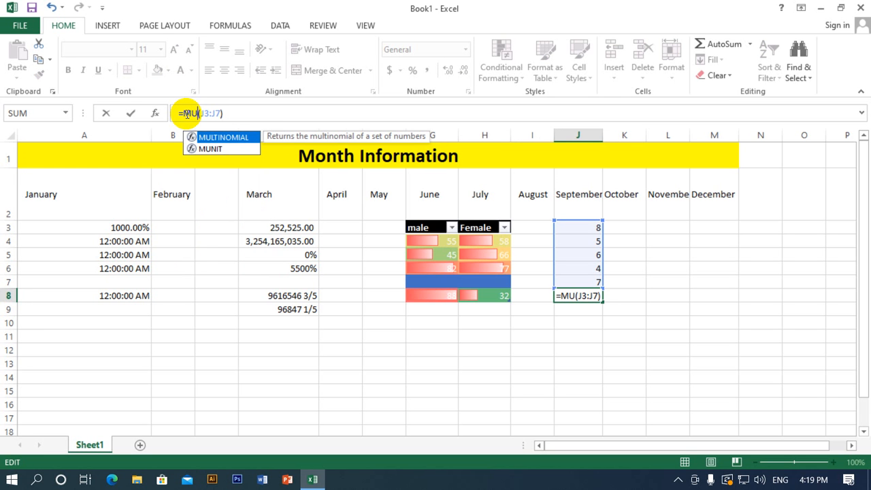
pyautogui.write('l')
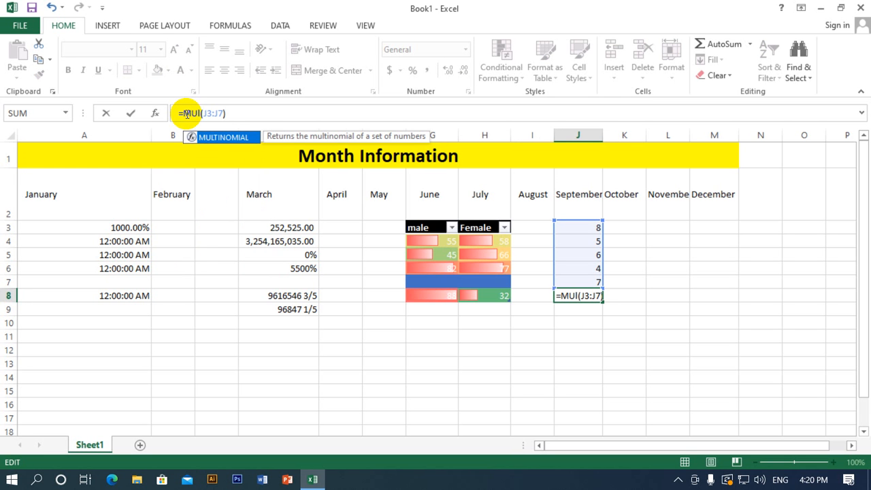
pyautogui.press('Return')
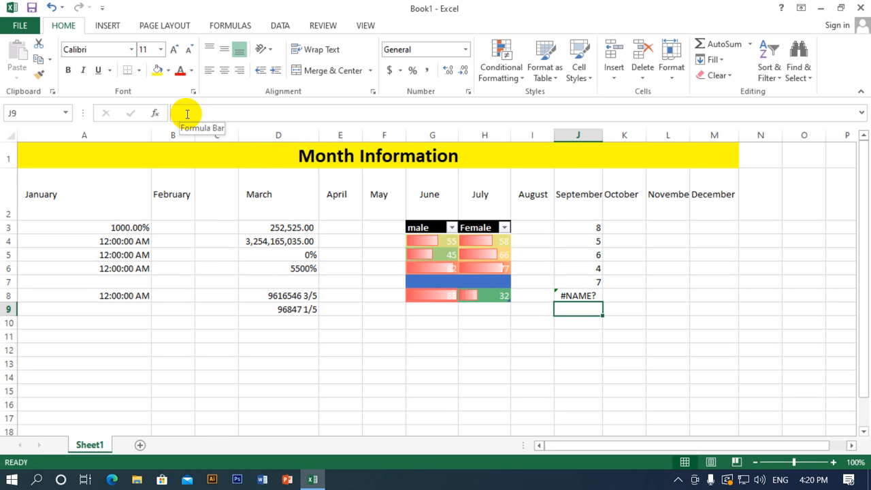
pyautogui.hotkey('ctrl', 'z')
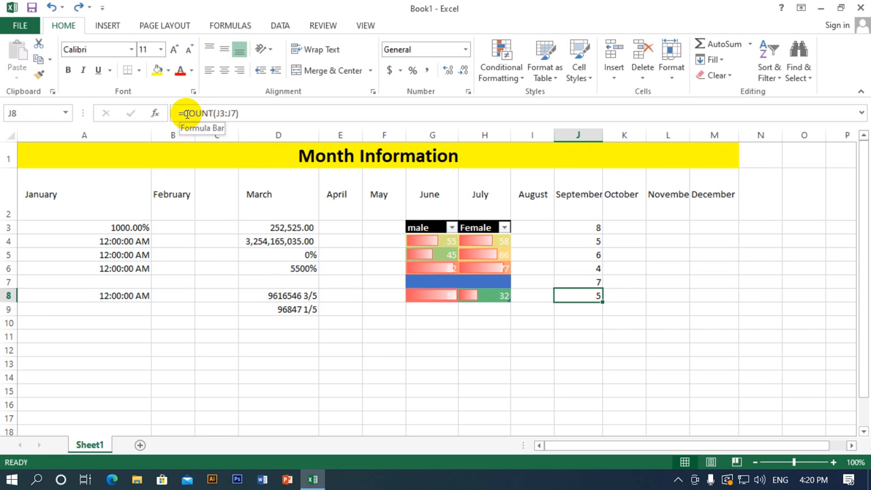
# Step: View the function arguments of the COUNT formula in J8 through AutoSum's additional functions, and close them without changes
pyautogui.click(751, 45)
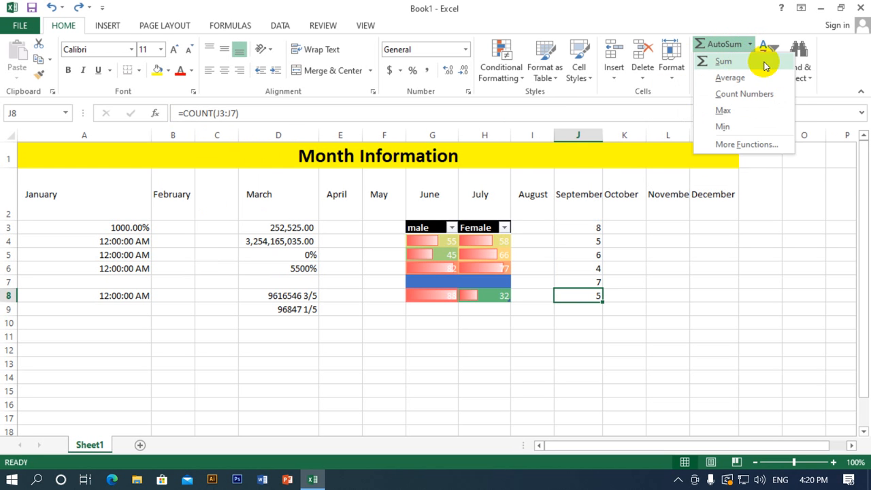
pyautogui.click(749, 45)
pyautogui.click(749, 45)
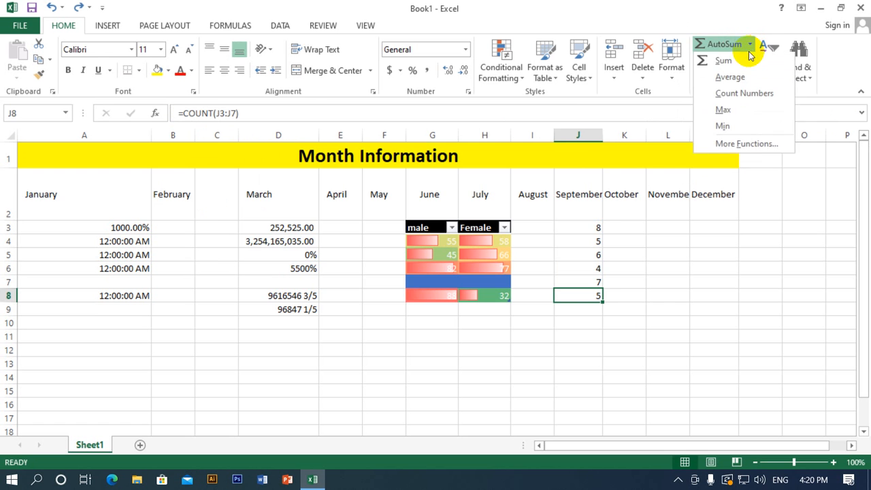
pyautogui.click(746, 144)
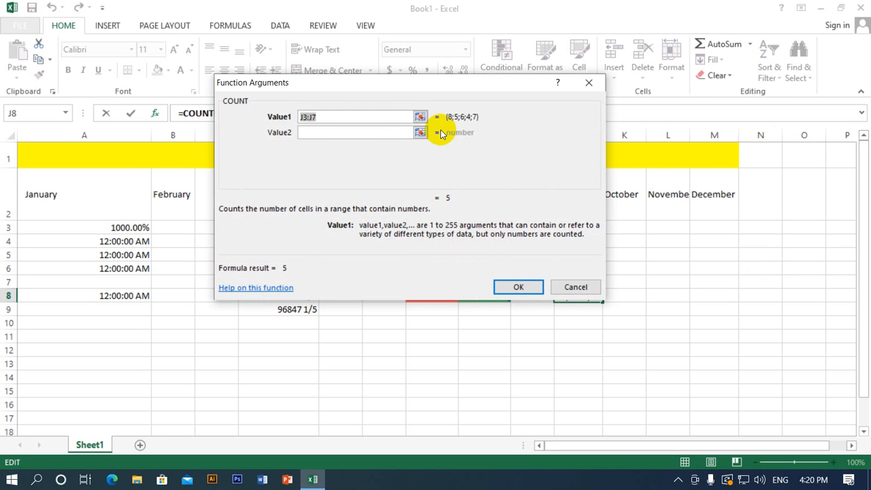
pyautogui.press('Return')
pyautogui.click(627, 298)
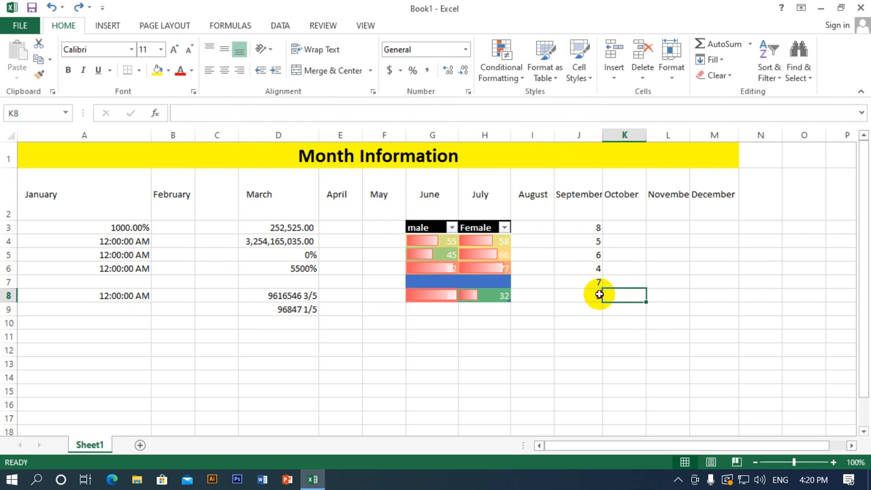
pyautogui.press('Left')
pyautogui.click(748, 45)
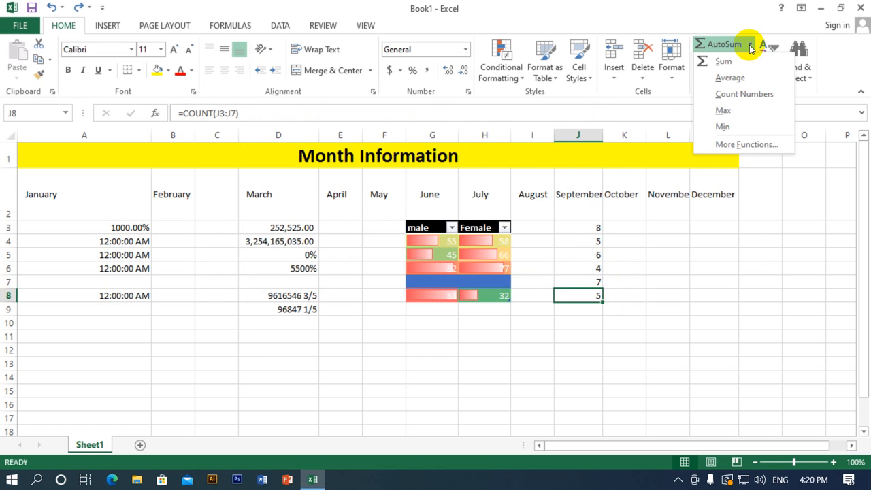
pyautogui.click(752, 144)
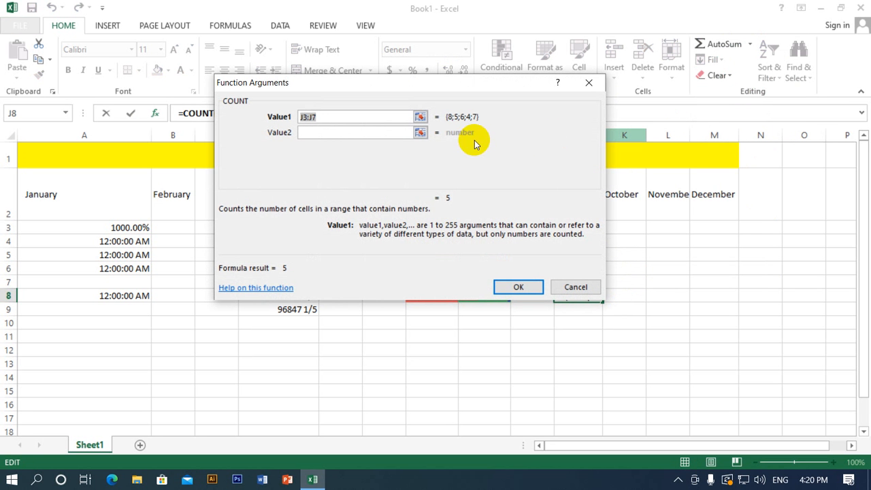
pyautogui.click(419, 118)
pyautogui.click(588, 83)
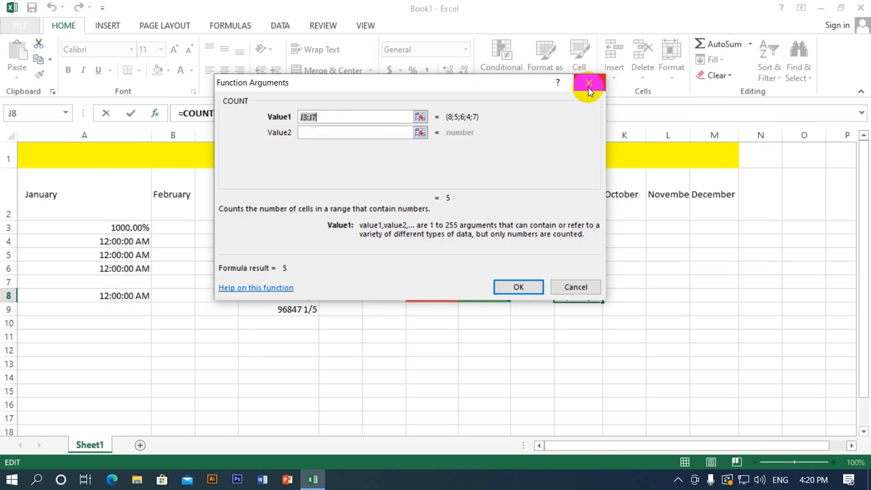
pyautogui.press('Return')
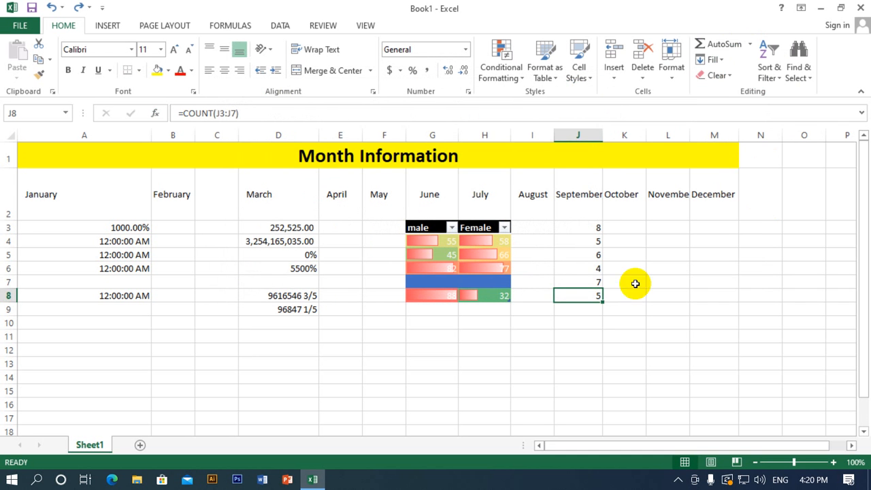
# Step: Open the Insert Function dialog for the September range J3:J7 and read the description of SUMIF among the recently used functions
pyautogui.click(633, 284)
pyautogui.moveTo(588, 225); pyautogui.dragTo(589, 282)
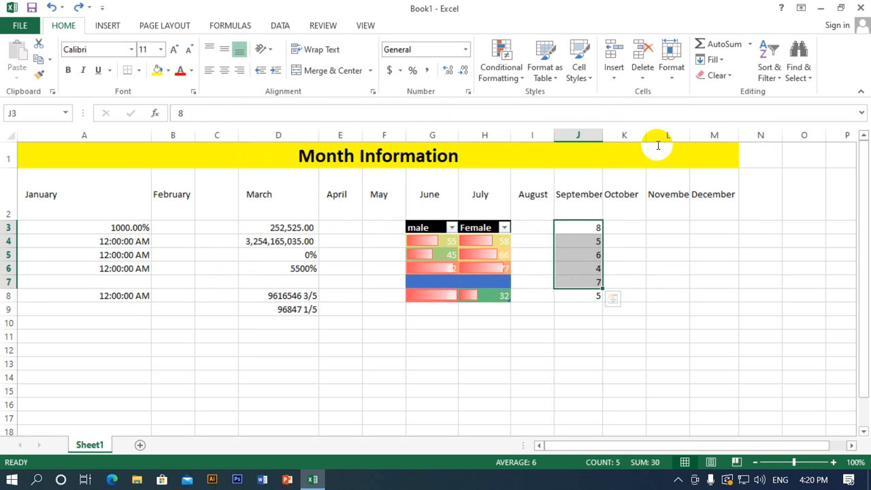
pyautogui.click(749, 43)
pyautogui.click(746, 145)
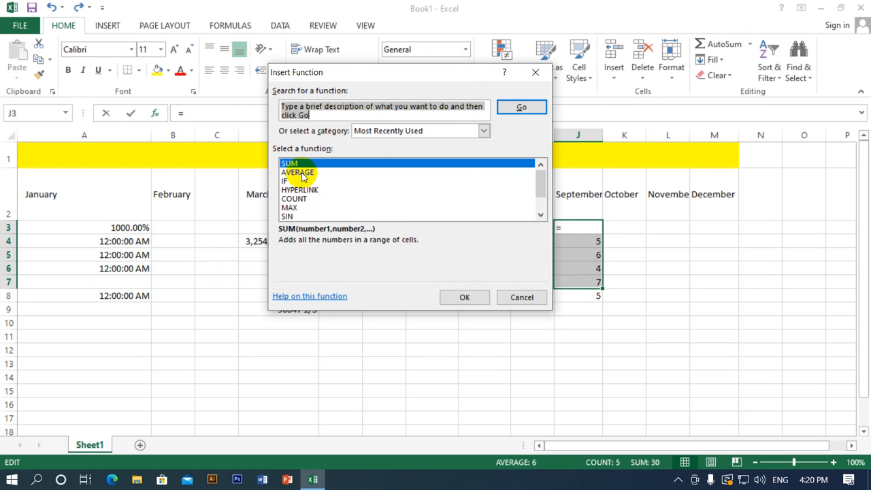
pyautogui.scroll(-1, 304, 213)
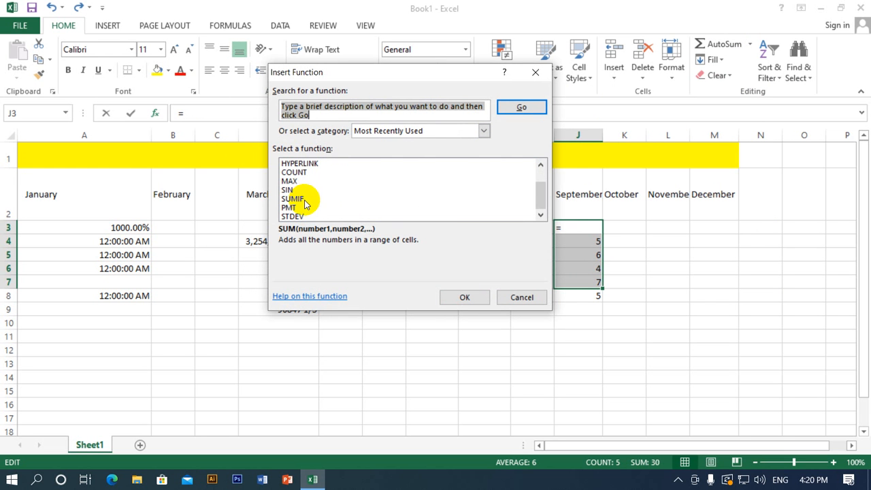
pyautogui.click(305, 200)
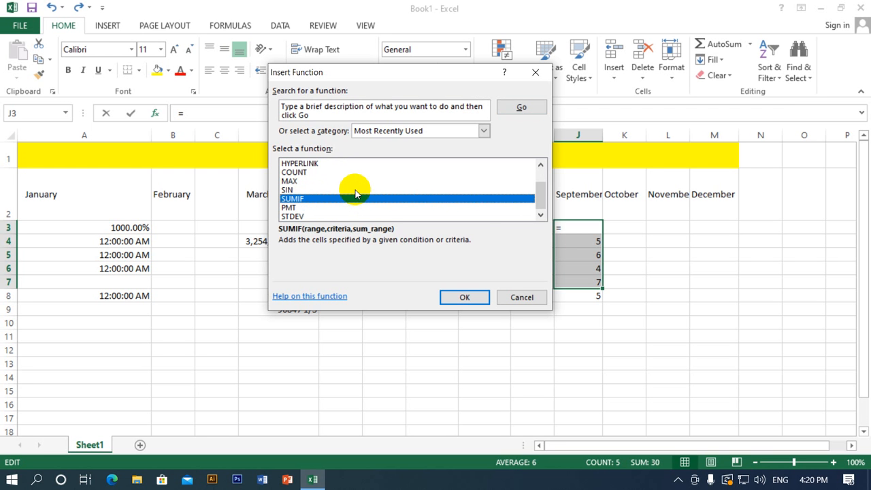
pyautogui.scroll(1, 355, 193)
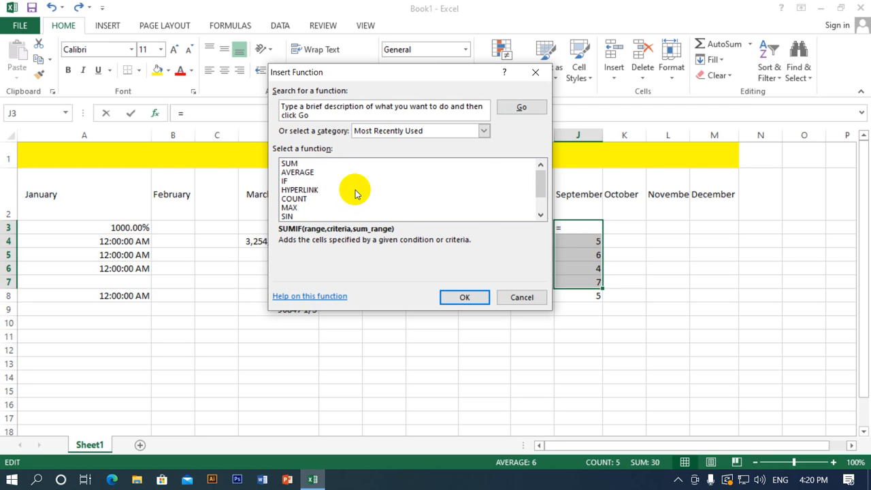
# Step: Show the Financial category in the Insert Function dialog and look through its functions
pyautogui.click(484, 131)
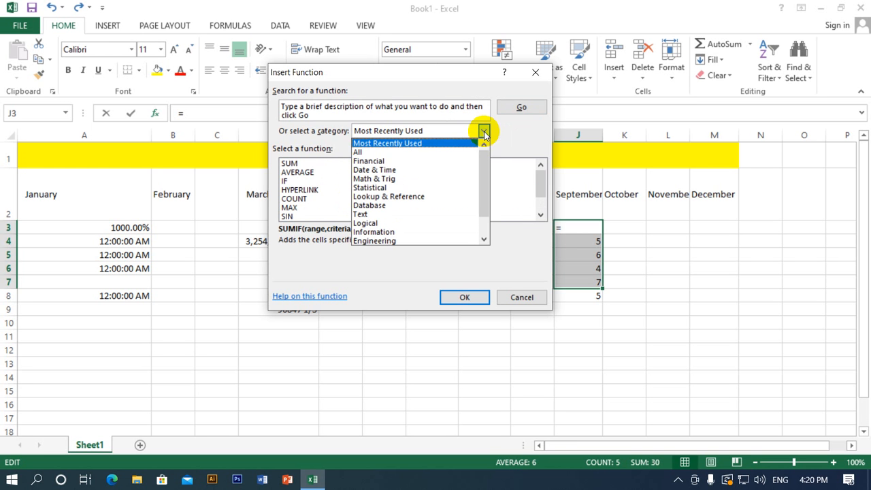
pyautogui.click(451, 161)
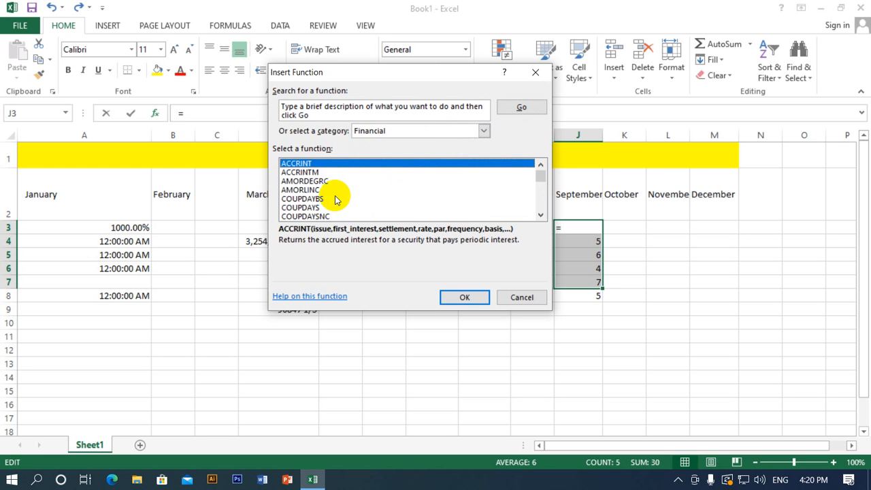
pyautogui.scroll(-3, 331, 198)
pyautogui.scroll(-8, 331, 198)
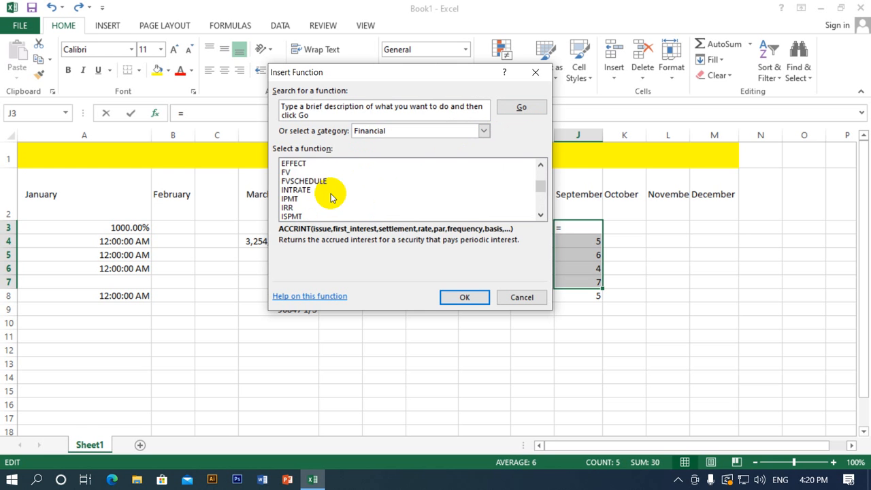
pyautogui.scroll(5, 331, 198)
pyautogui.scroll(-10, 331, 198)
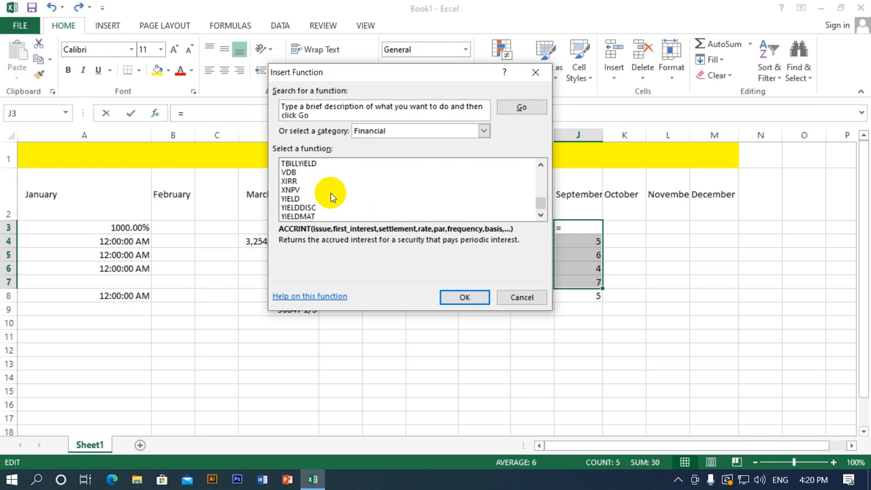
pyautogui.scroll(12, 331, 198)
pyautogui.scroll(4, 331, 198)
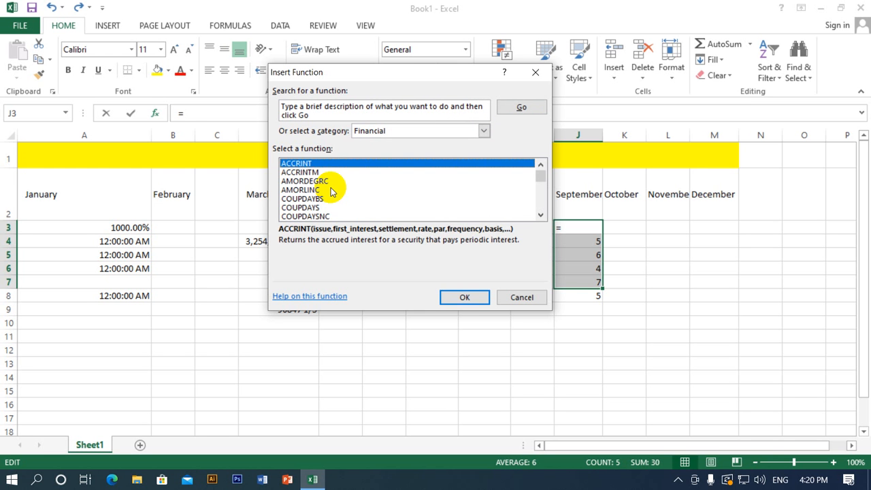
# Step: Look through the available function categories in the Insert Function dialog, from Most Recently Used to Web
pyautogui.click(483, 132)
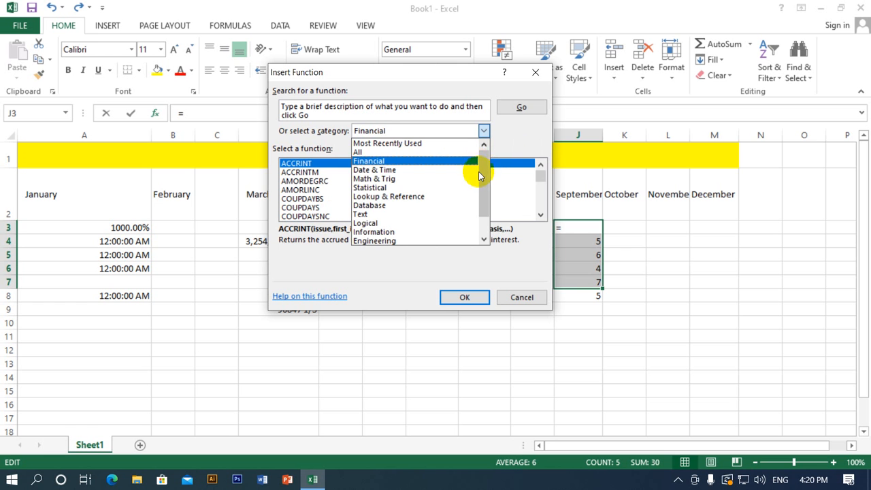
pyautogui.moveTo(482, 171); pyautogui.dragTo(490, 136)
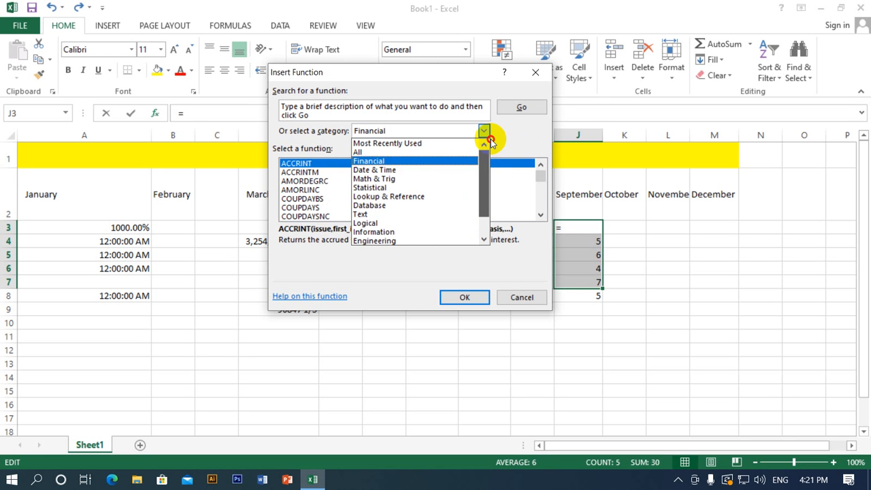
pyautogui.click(509, 142)
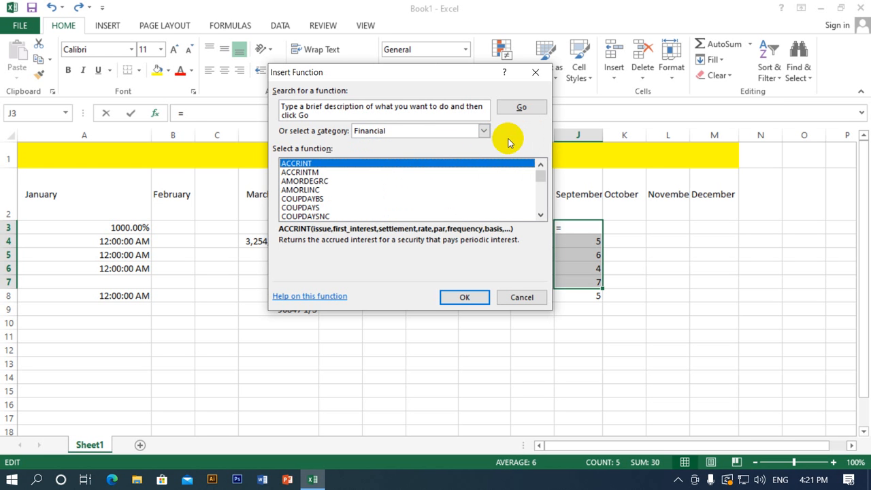
pyautogui.click(483, 132)
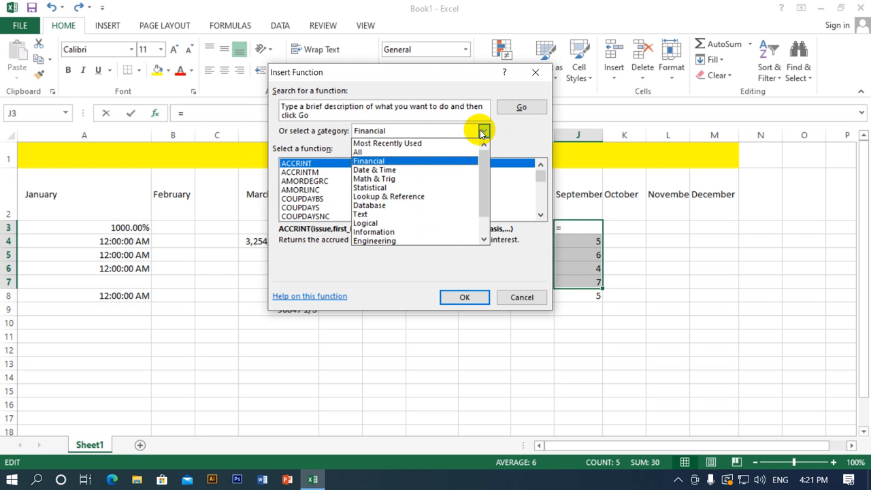
pyautogui.scroll(-1, 462, 217)
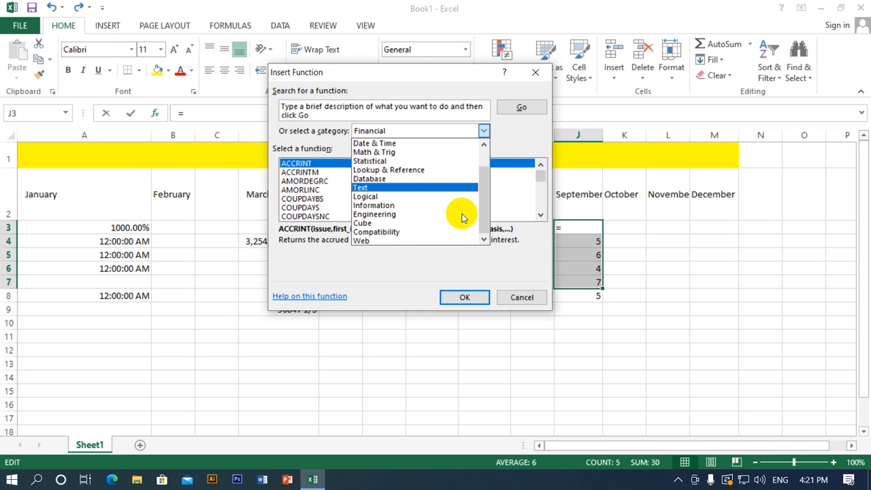
pyautogui.scroll(1, 462, 217)
pyautogui.click(484, 131)
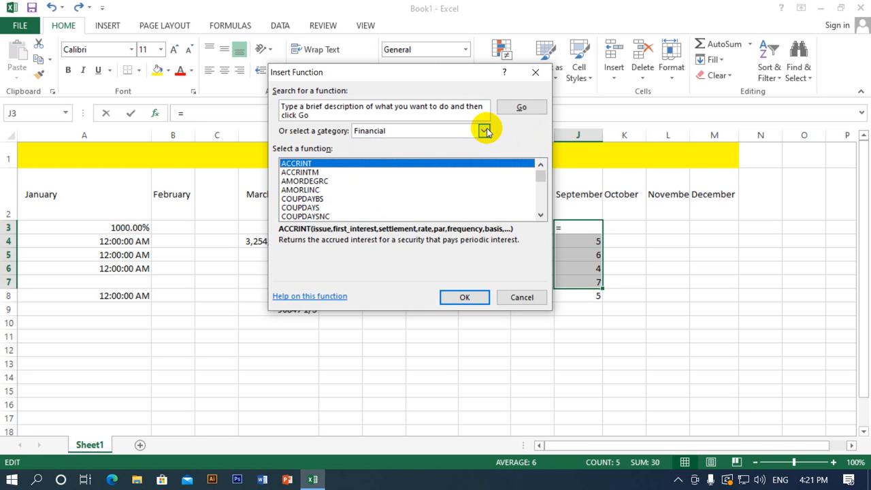
# Step: Show the Database category in the Insert Function dialog and look through its functions
pyautogui.click(485, 131)
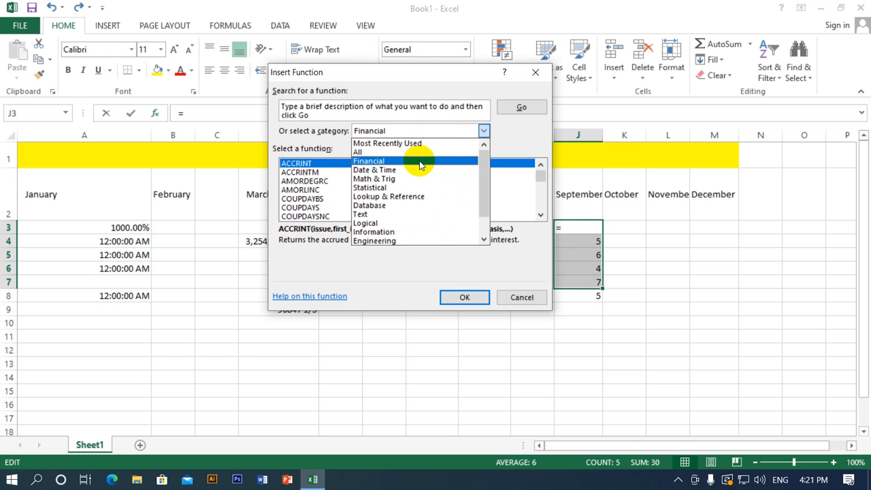
pyautogui.scroll(-3, 420, 165)
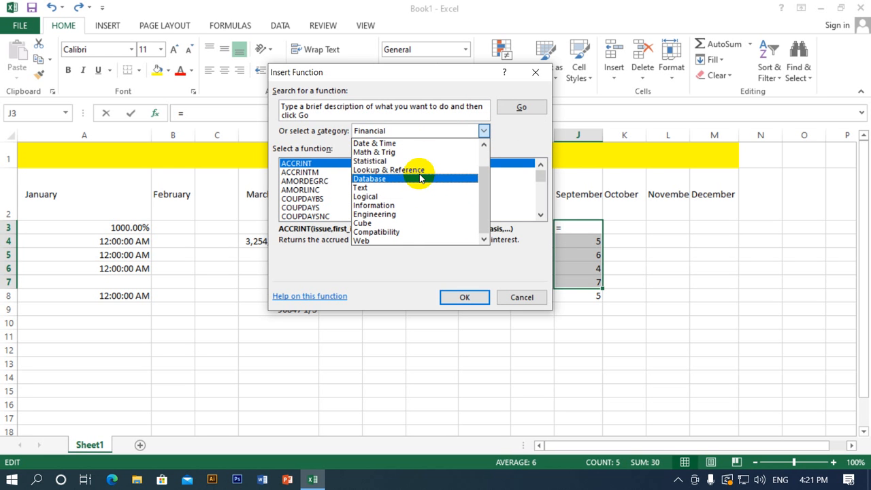
pyautogui.click(420, 178)
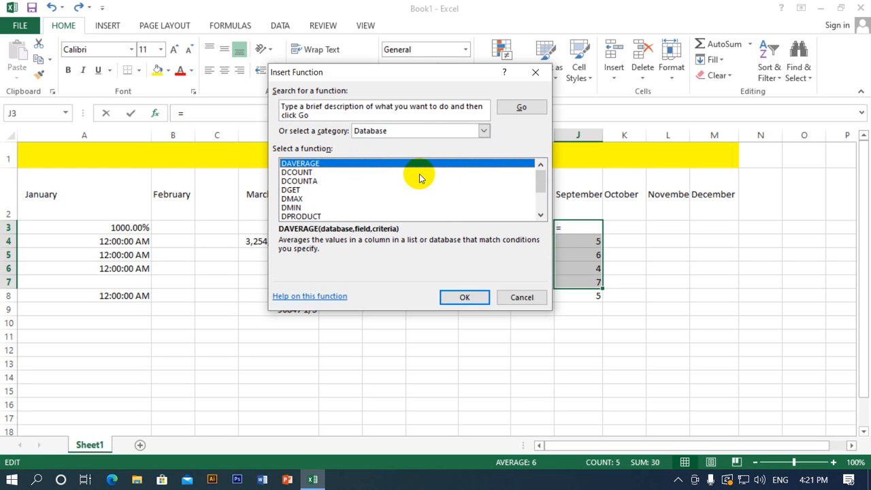
pyautogui.scroll(-2, 381, 174)
pyautogui.scroll(2, 367, 208)
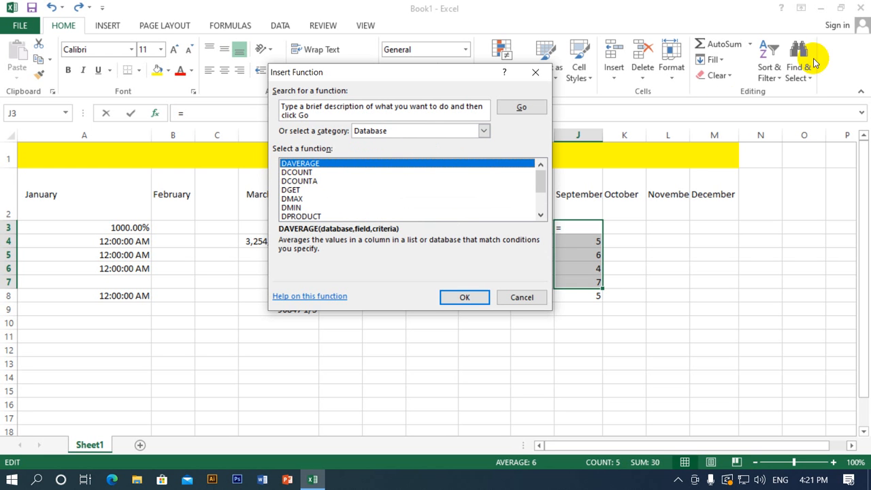
# Step: Read the descriptions of DMIN, DGET, DCOUNTA, DCOUNT and DAVERAGE, and close the dialog without inserting a function
pyautogui.click(347, 208)
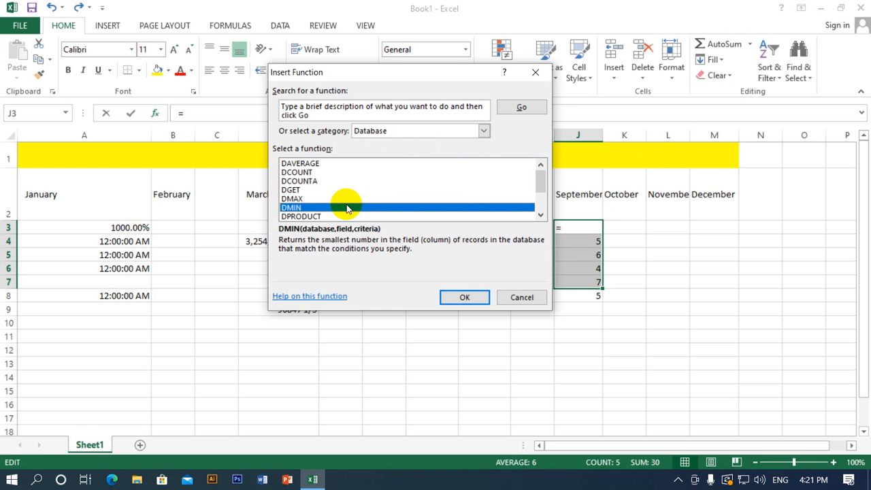
pyautogui.click(346, 189)
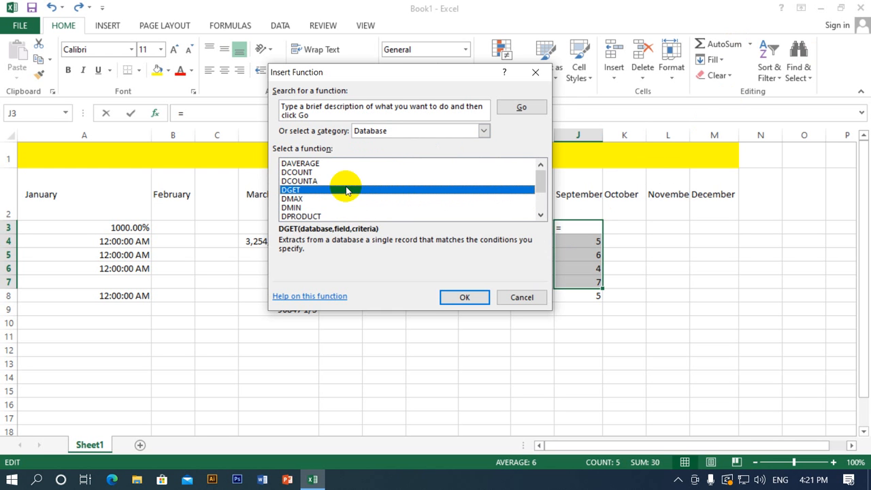
pyautogui.click(340, 181)
pyautogui.click(335, 172)
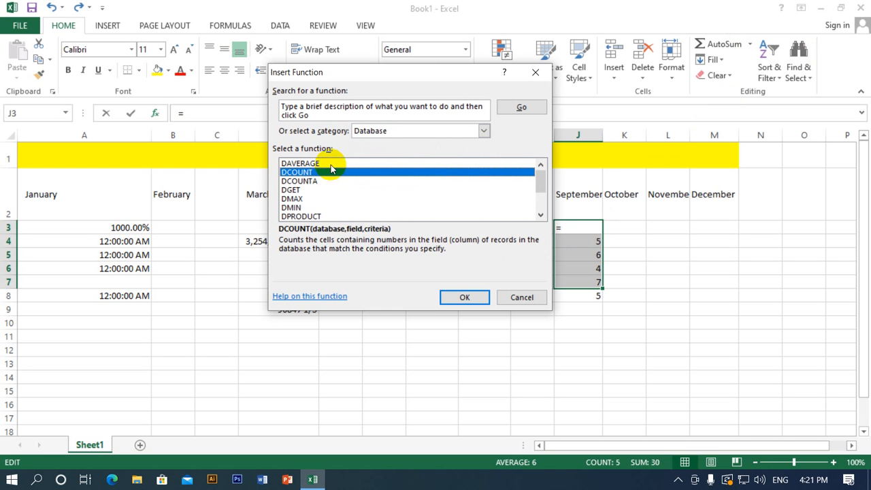
pyautogui.click(353, 164)
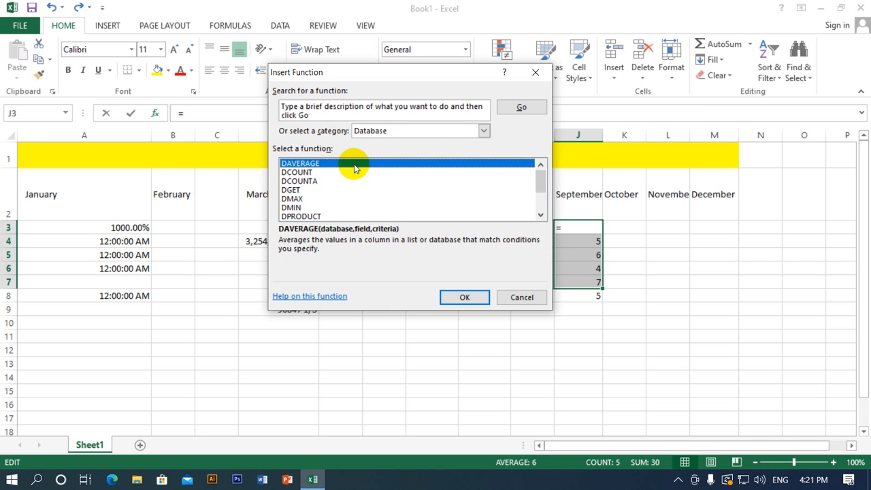
pyautogui.click(535, 73)
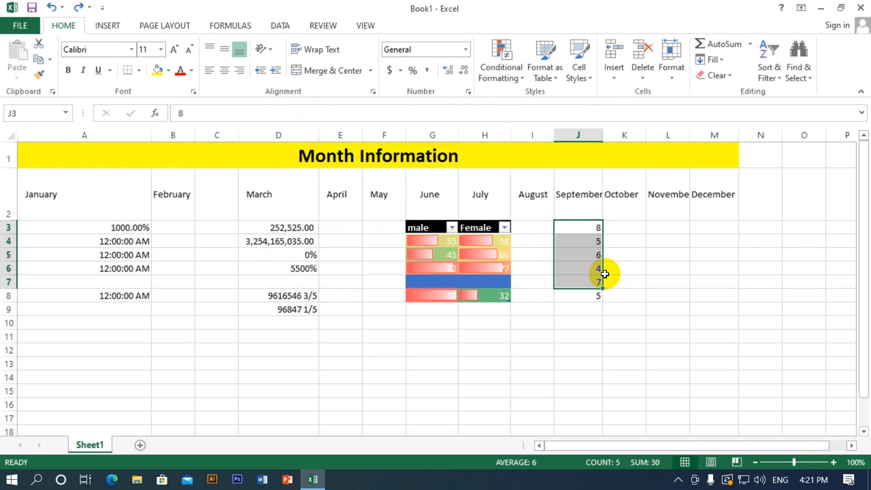
# Step: Open AutoSum's additional functions for the September range J3:J7 and search for a function with "Multiplication"
pyautogui.click(750, 44)
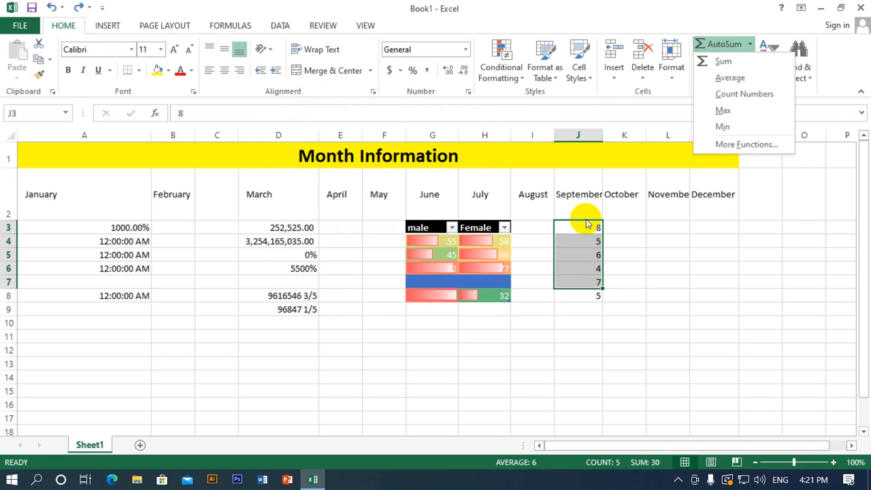
pyautogui.click(723, 145)
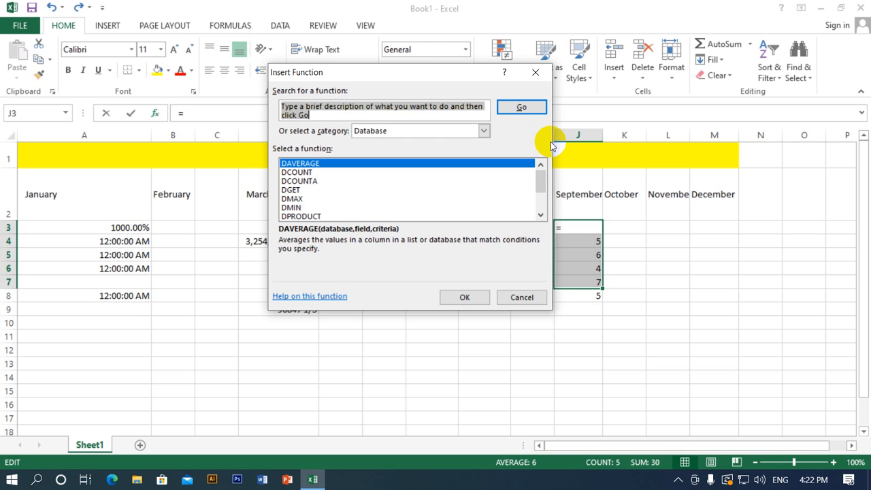
pyautogui.write('Multipl')
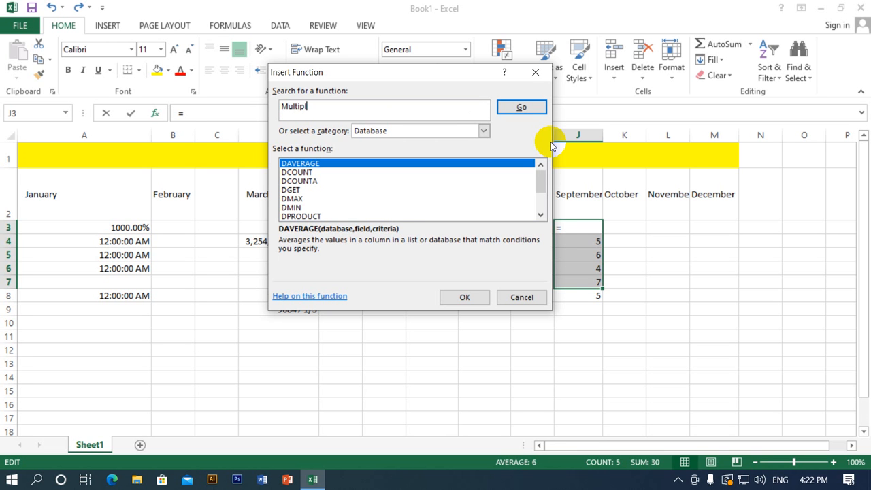
pyautogui.write('ication')
pyautogui.click(521, 108)
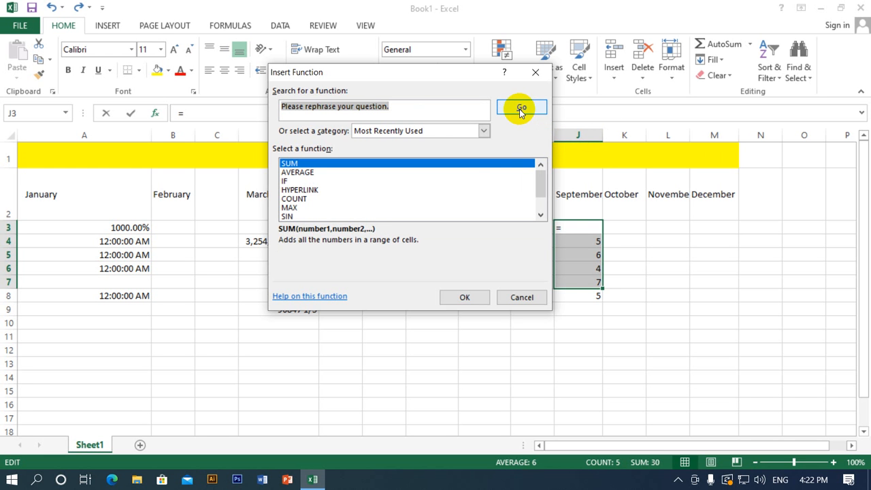
# Step: Read the descriptions of STDEV, PMT, SUMIF, SIN, MAX and COUNT among the recently used functions
pyautogui.scroll(-1, 418, 191)
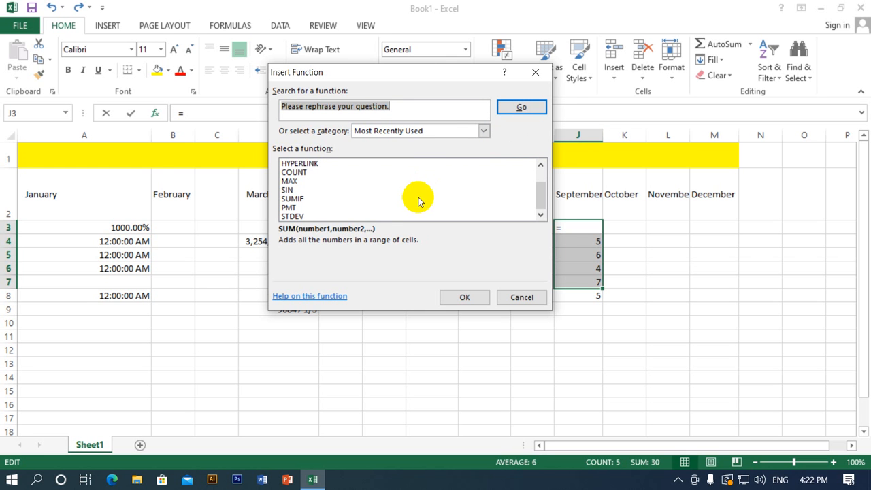
pyautogui.click(402, 218)
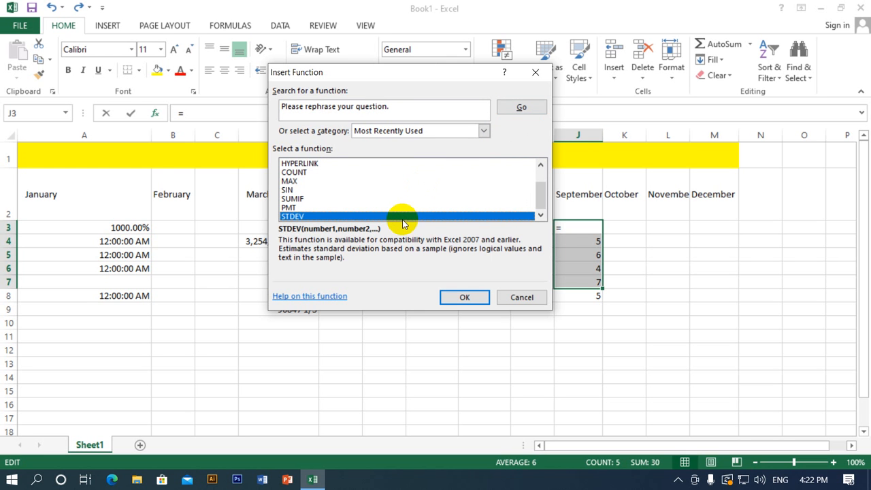
pyautogui.click(404, 210)
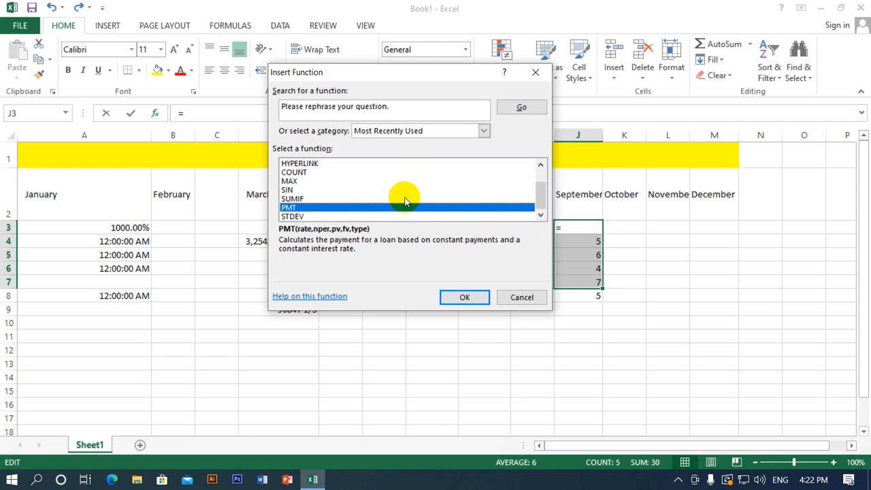
pyautogui.click(405, 199)
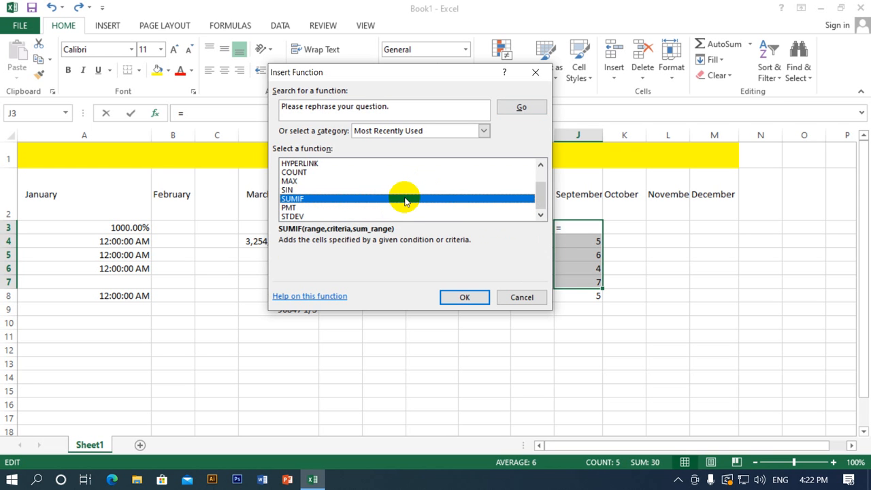
pyautogui.click(403, 191)
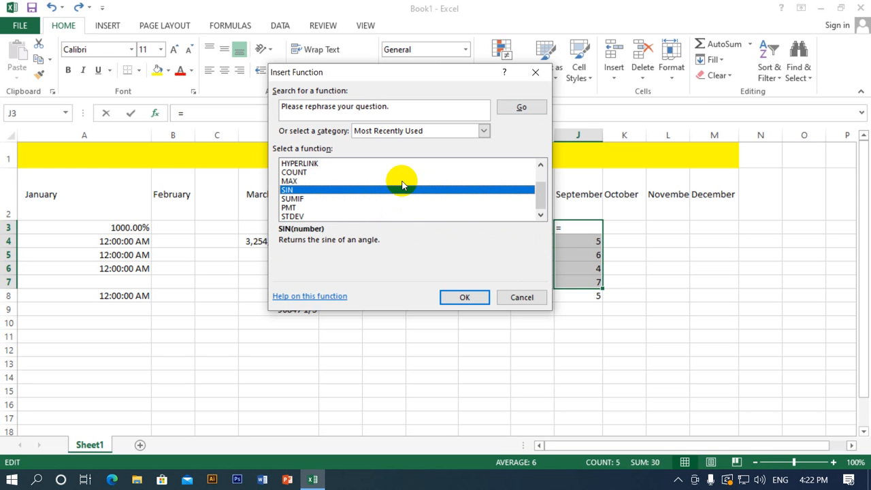
pyautogui.click(402, 181)
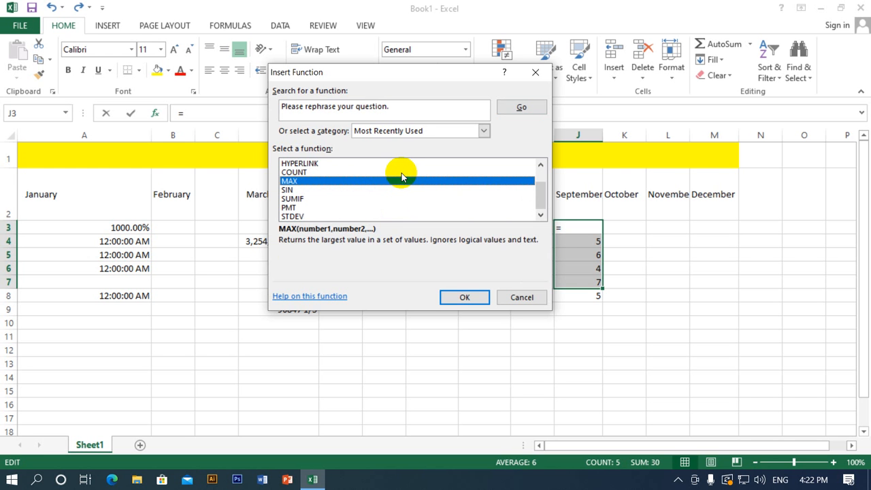
pyautogui.click(402, 173)
# Step: Read the descriptions of HYPERLINK, IF, AVERAGE and SUM among the recently used functions
pyautogui.scroll(1, 401, 178)
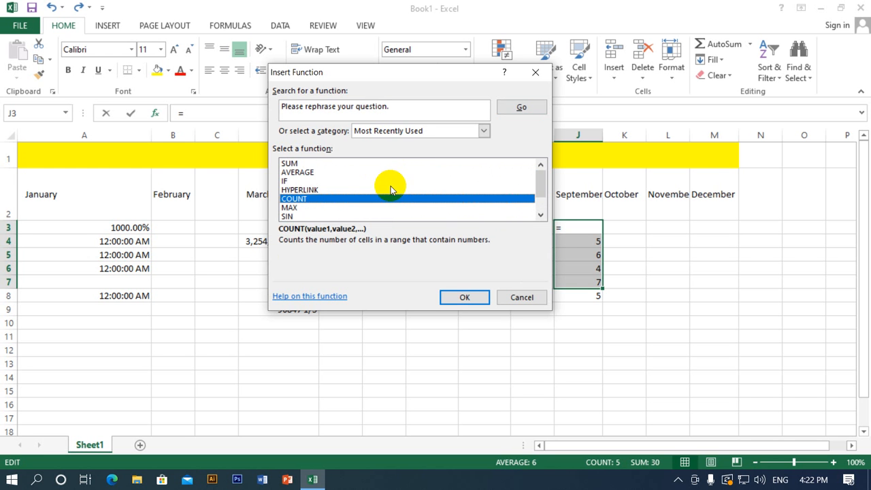
pyautogui.click(389, 189)
pyautogui.click(387, 182)
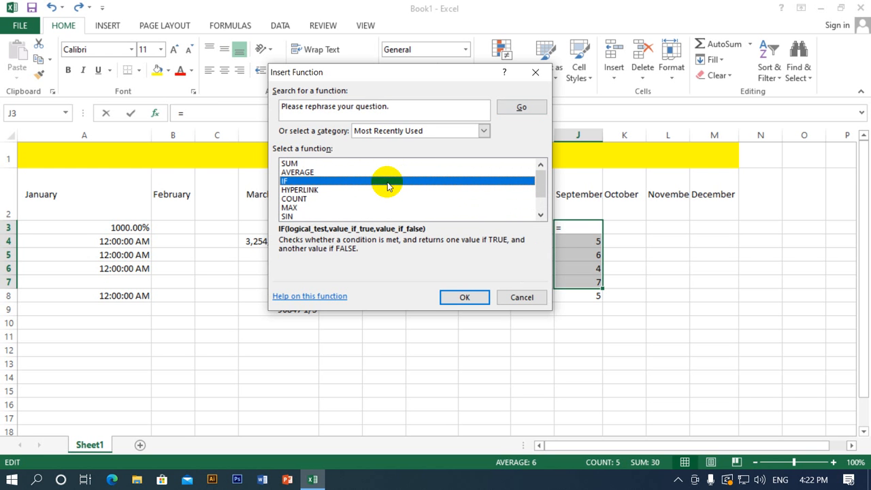
pyautogui.click(389, 172)
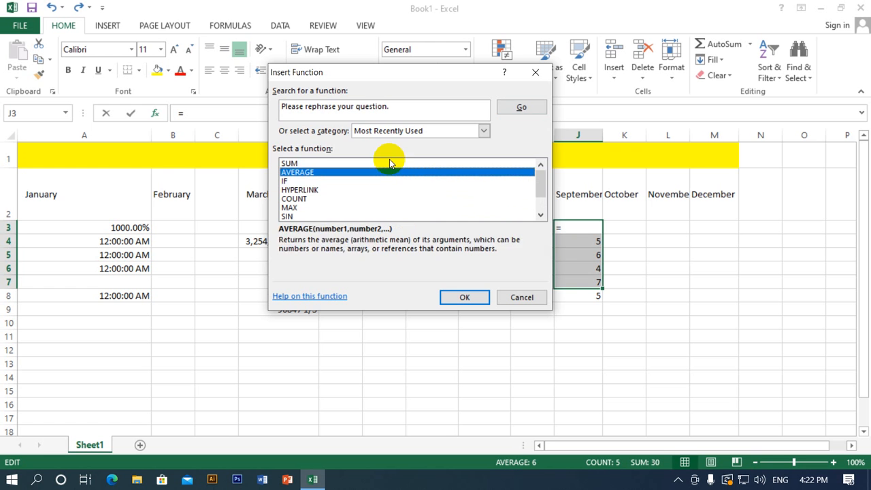
pyautogui.click(390, 163)
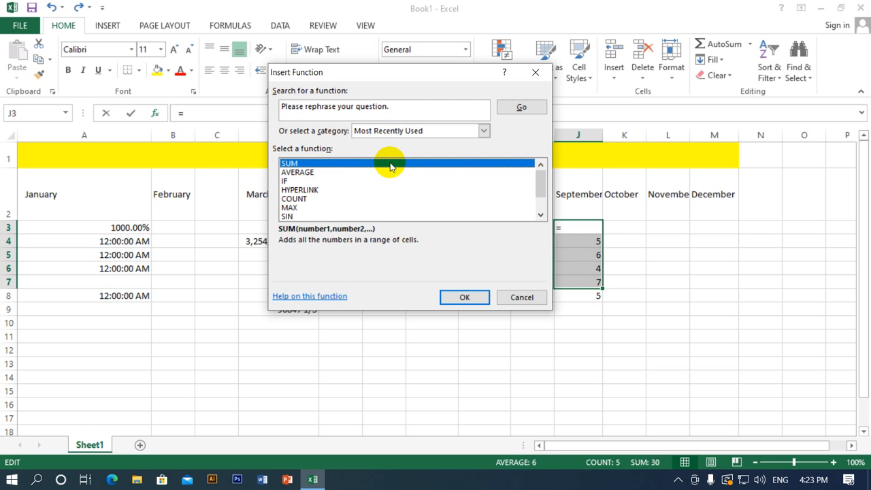
pyautogui.click(355, 172)
pyautogui.click(350, 189)
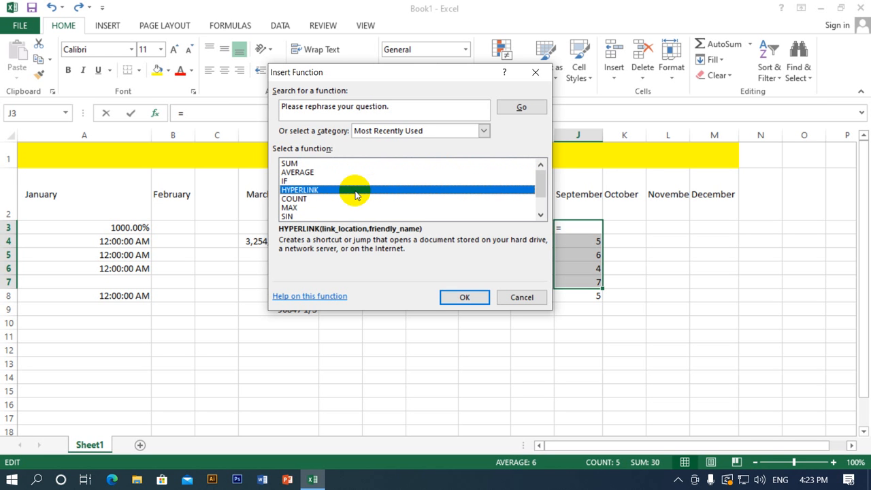
# Step: Search for "How to multiply numbers" and insert the recommended PRODUCT function into J3 with the range D3:I3
pyautogui.moveTo(417, 102); pyautogui.dragTo(241, 115)
pyautogui.write('How to multiply numbers')
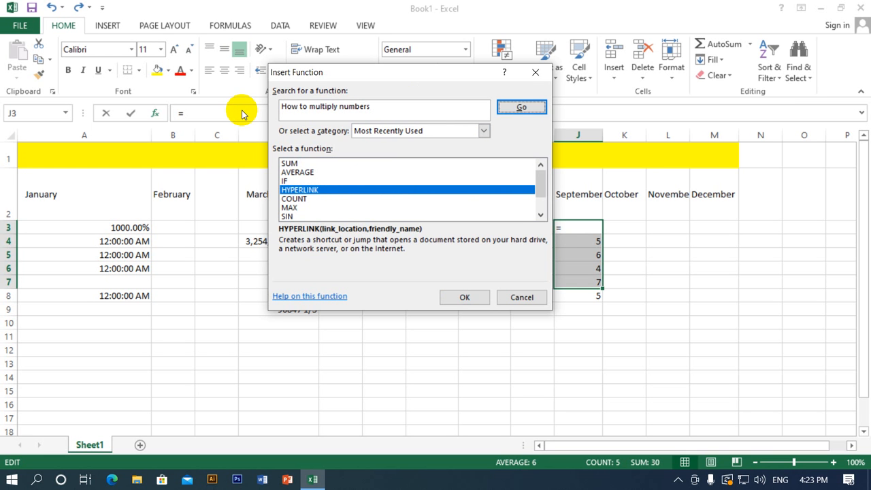
pyautogui.press('Return')
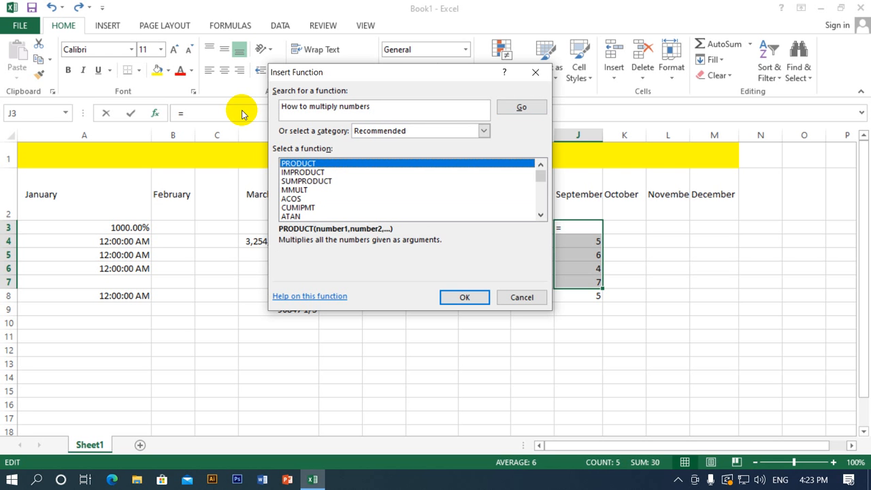
pyautogui.click(463, 300)
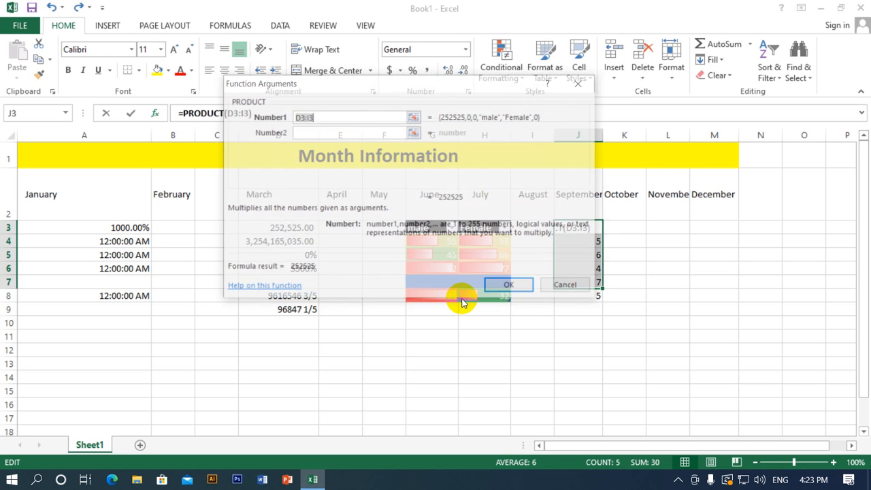
pyautogui.click(525, 290)
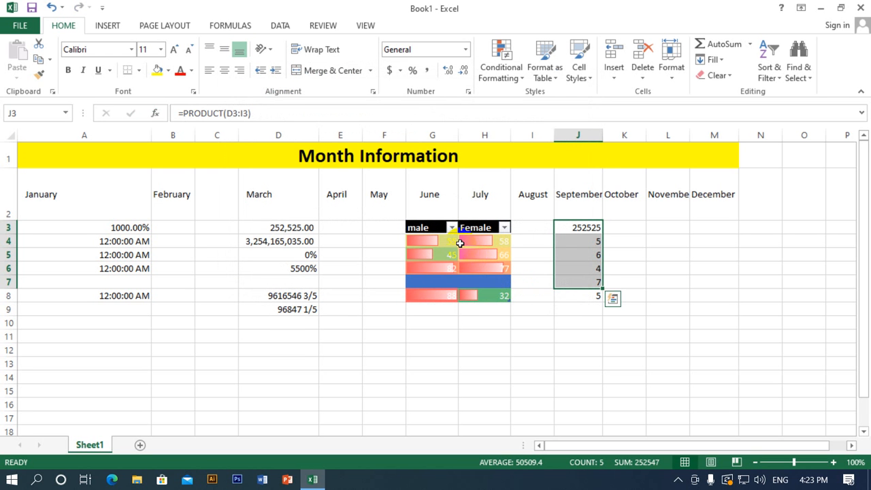
pyautogui.click(570, 241)
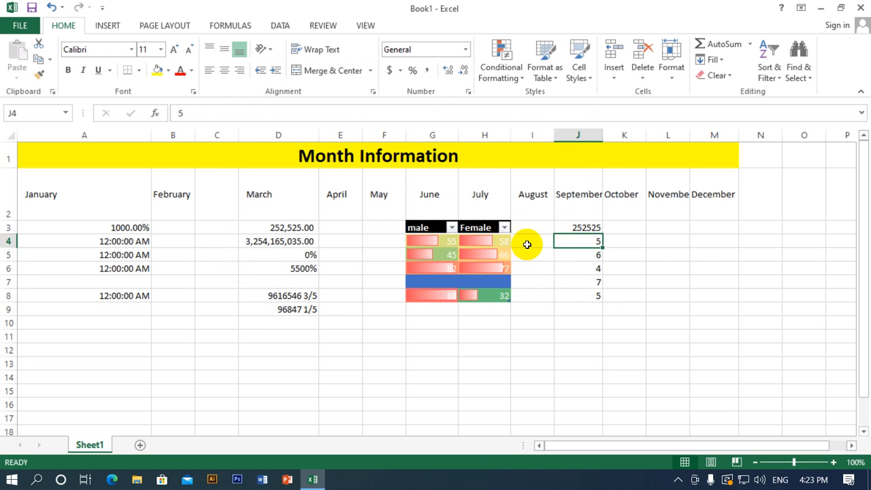
# Step: Undo the PRODUCT function inserted in J3
pyautogui.click(579, 227)
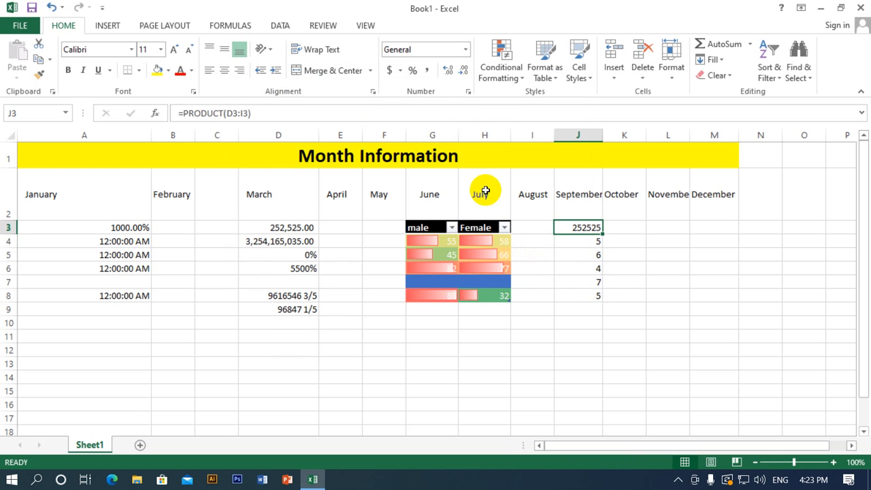
pyautogui.click(53, 8)
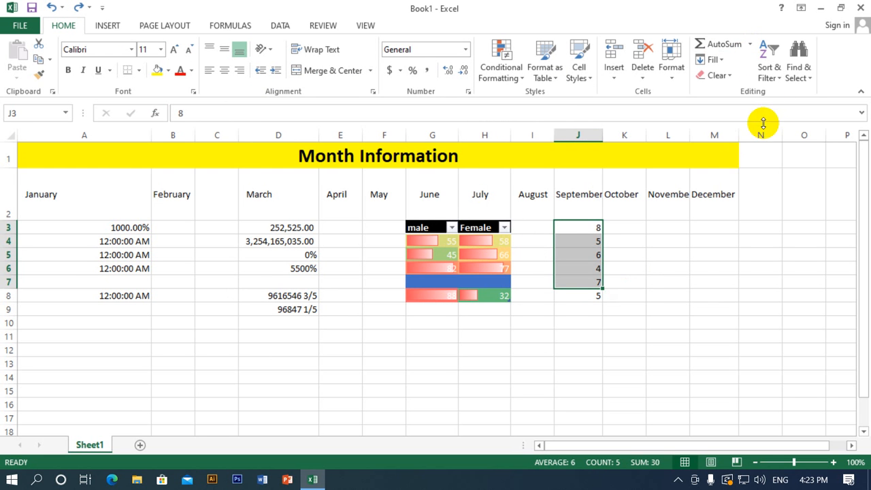
# Step: Examine the Fill command's options with the September range J3:J7 and the male value in G8 selected
pyautogui.click(724, 61)
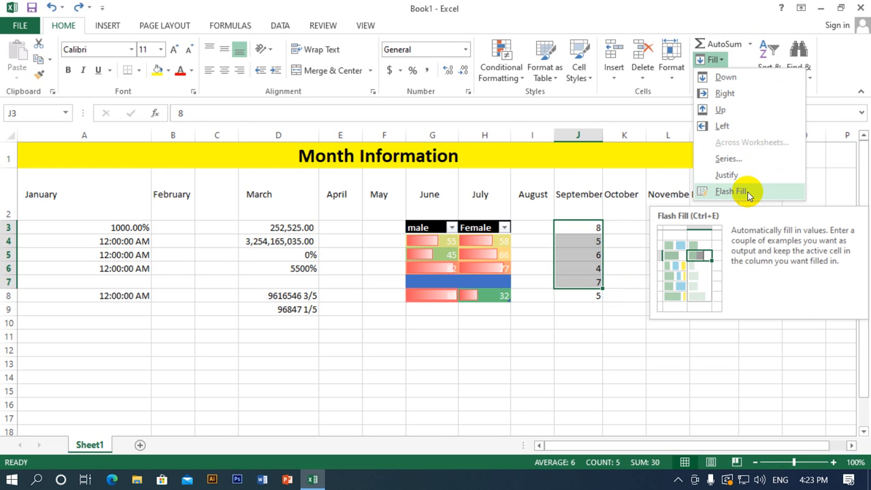
pyautogui.click(728, 10)
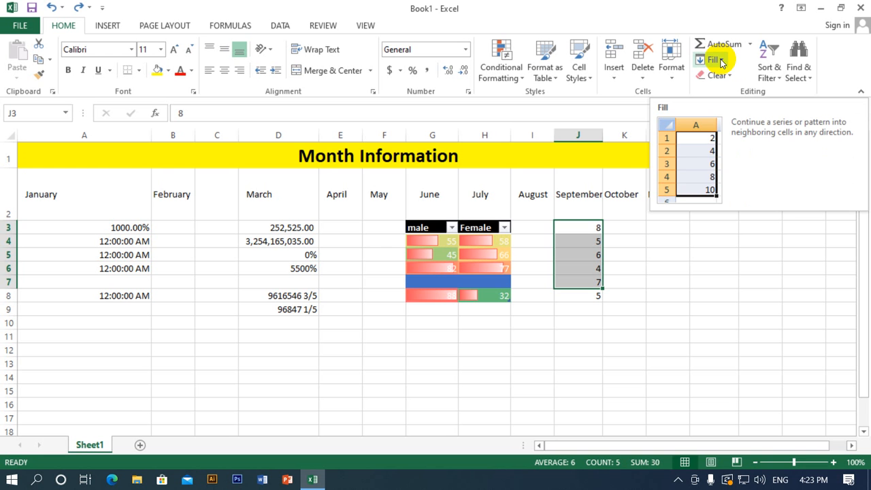
pyautogui.click(722, 63)
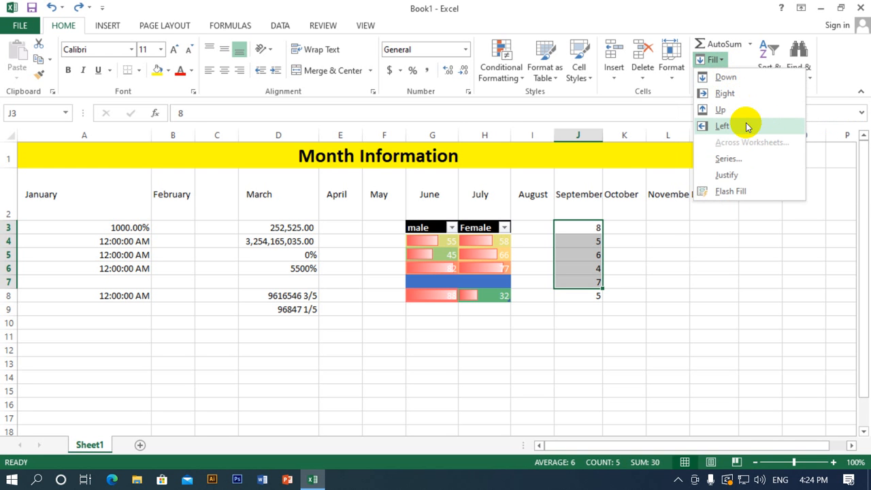
pyautogui.click(66, 194)
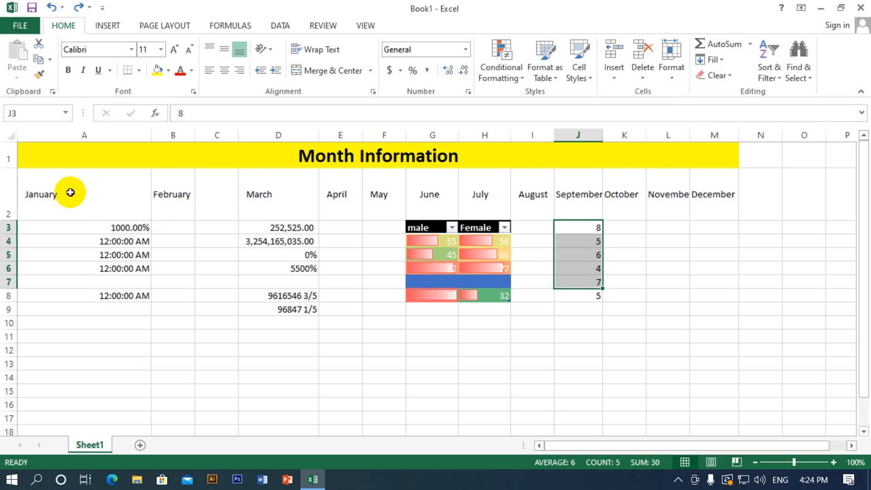
pyautogui.moveTo(70, 192); pyautogui.dragTo(143, 204)
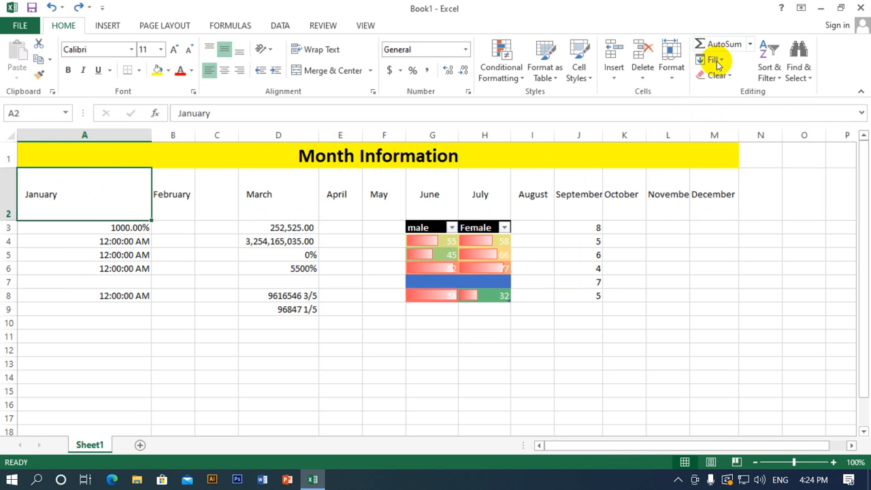
pyautogui.click(433, 289)
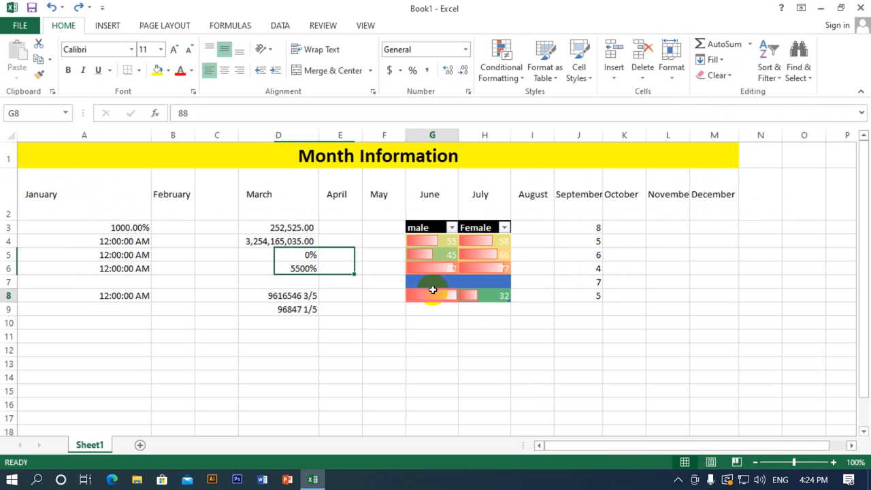
pyautogui.click(724, 61)
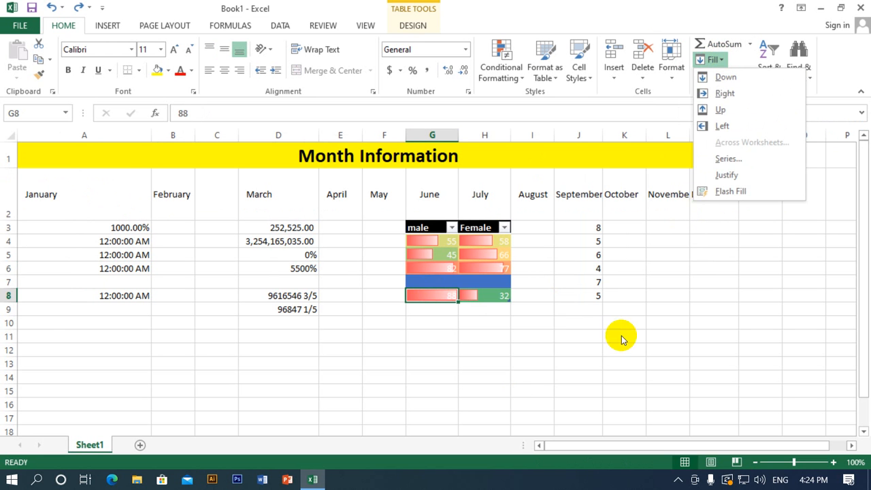
pyautogui.click(560, 319)
# Step: Enter "January" in cell A11 and try Fill Down on that cell
pyautogui.click(106, 341)
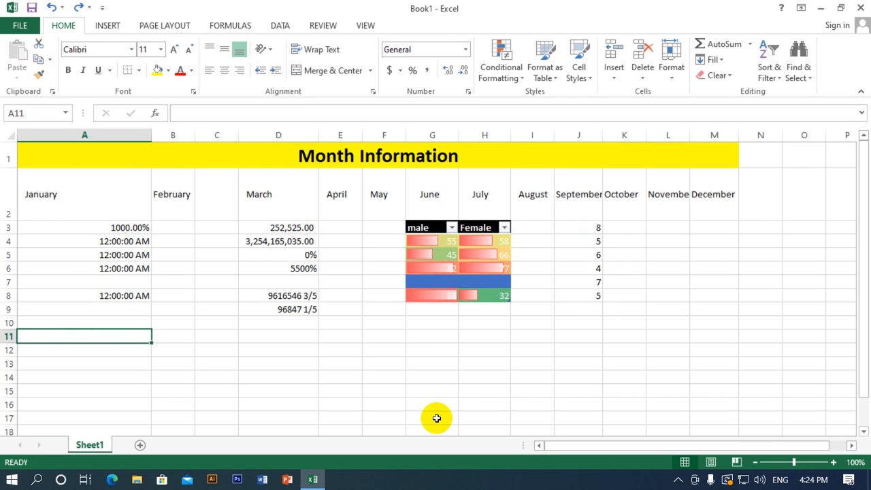
pyautogui.write('Janua')
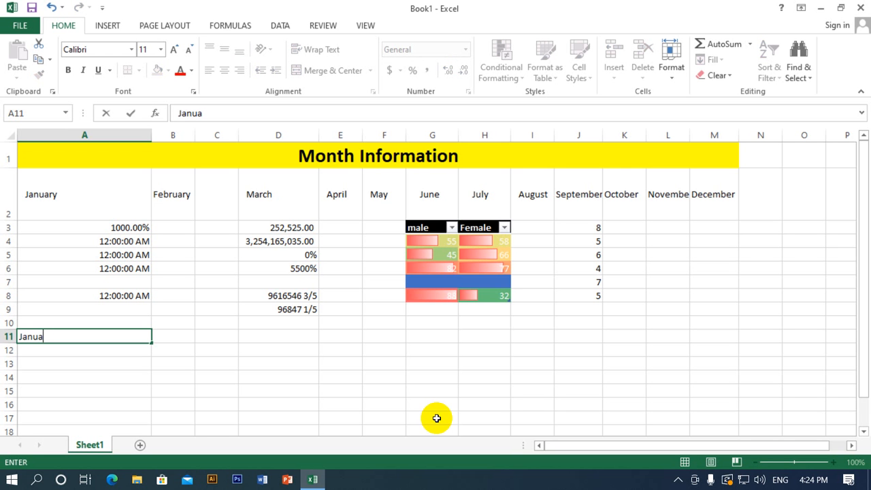
pyautogui.write('ry')
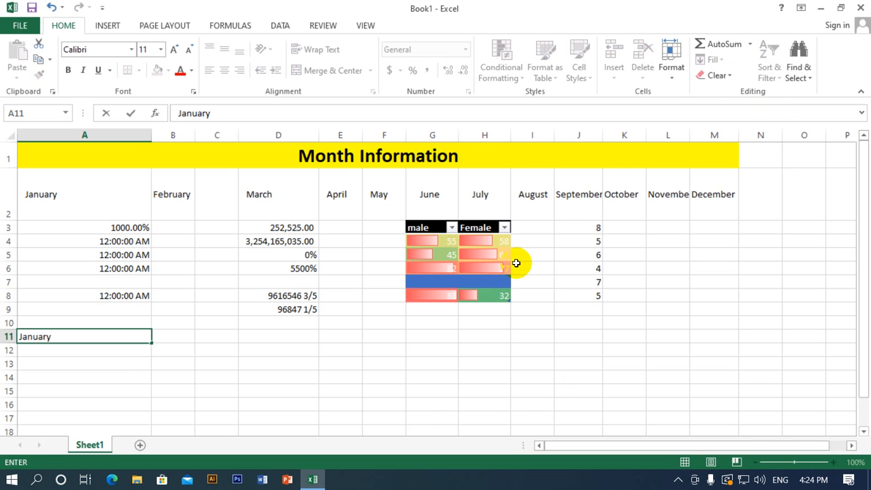
pyautogui.click(181, 333)
pyautogui.click(136, 336)
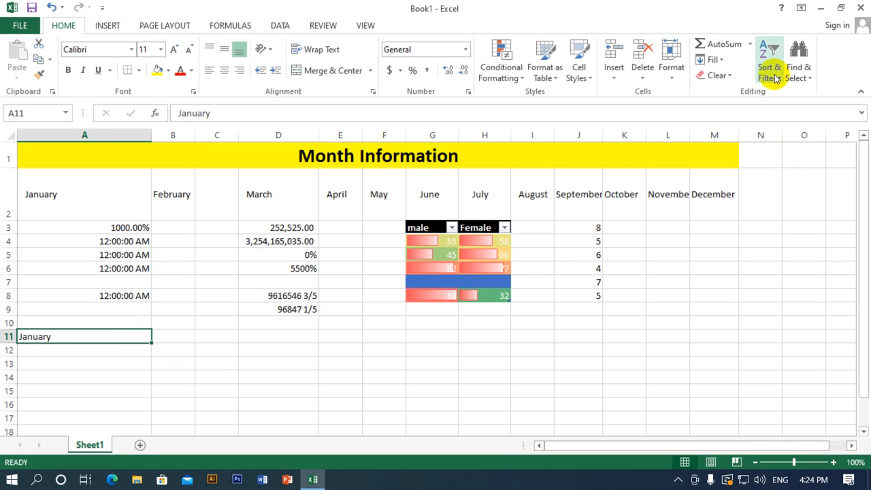
pyautogui.click(716, 60)
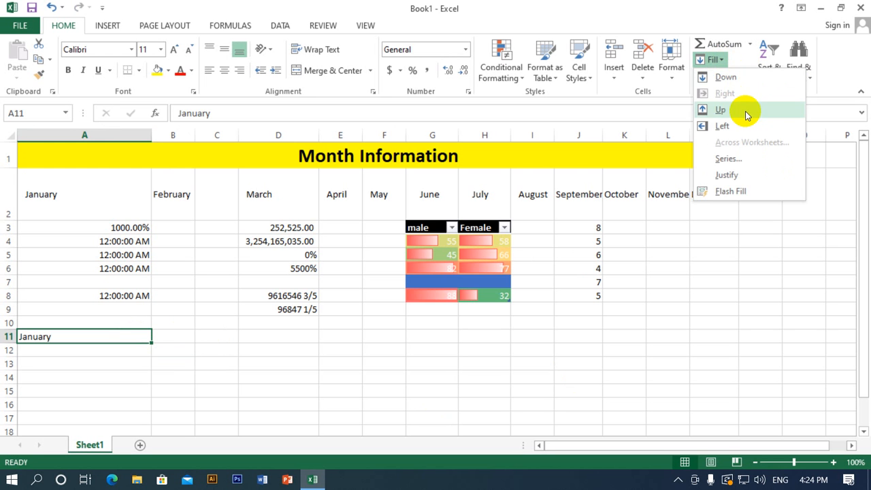
pyautogui.click(735, 77)
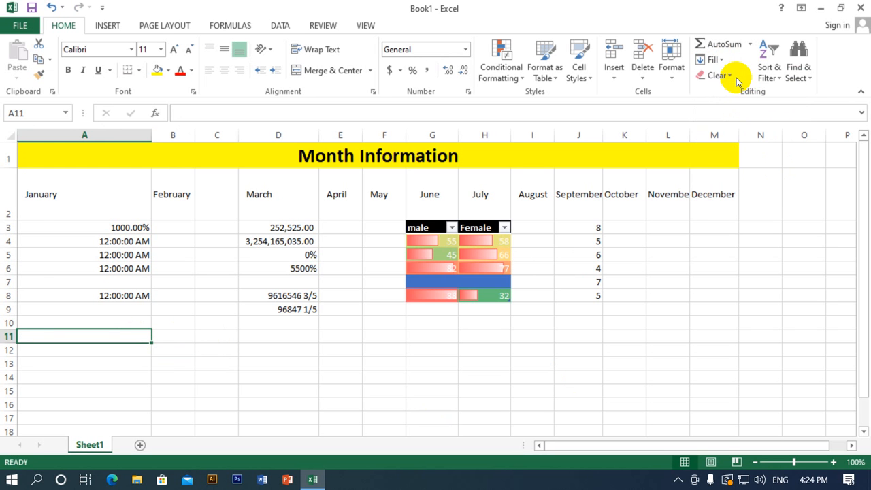
# Step: Try Fill Down several more times on the empty cell A11
pyautogui.scroll(-3, 517, 302)
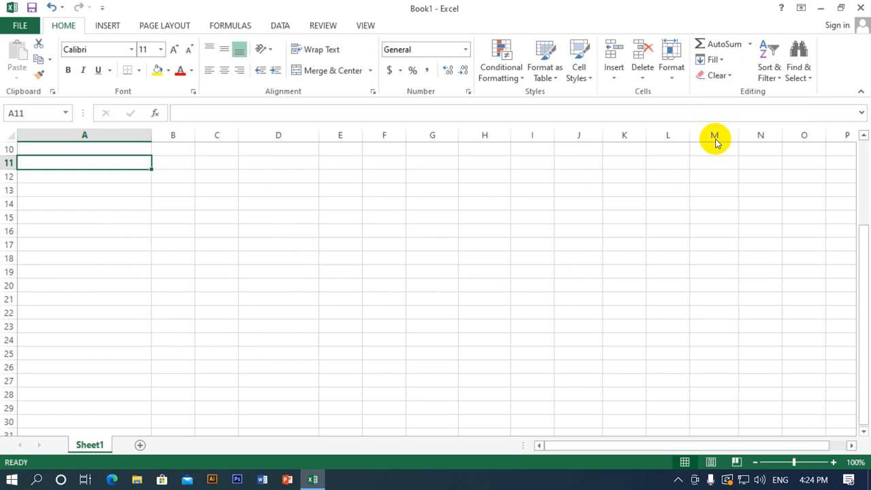
pyautogui.click(718, 66)
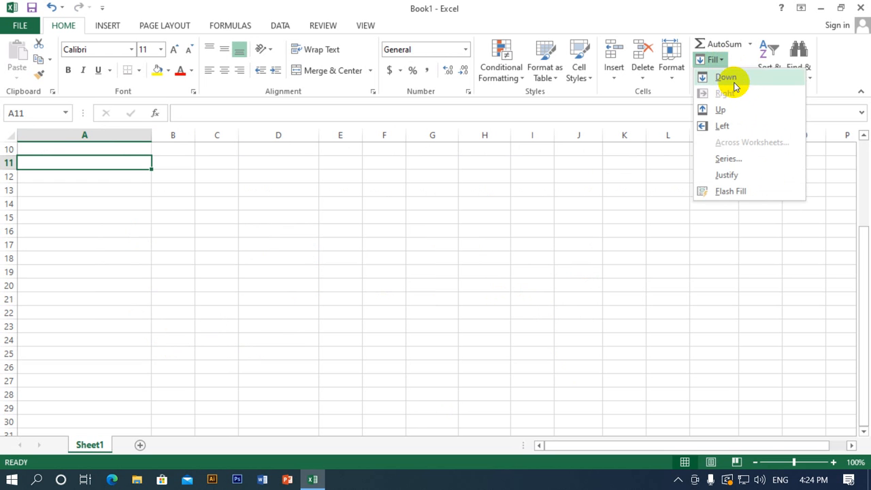
pyautogui.click(733, 80)
pyautogui.click(719, 60)
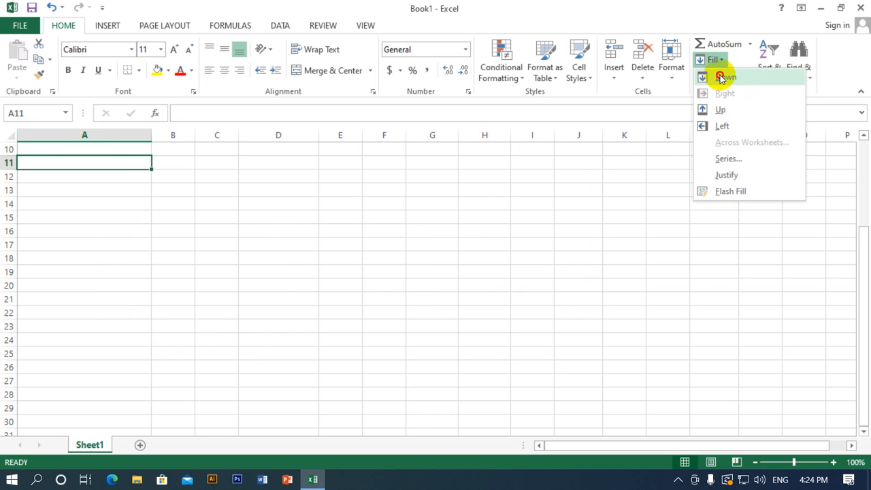
pyautogui.click(723, 77)
pyautogui.click(723, 61)
pyautogui.click(725, 74)
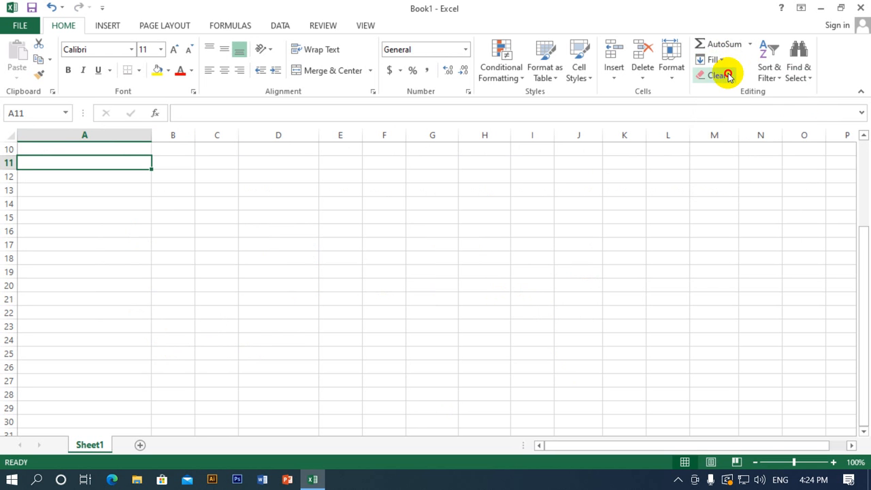
pyautogui.click(728, 76)
pyautogui.click(723, 91)
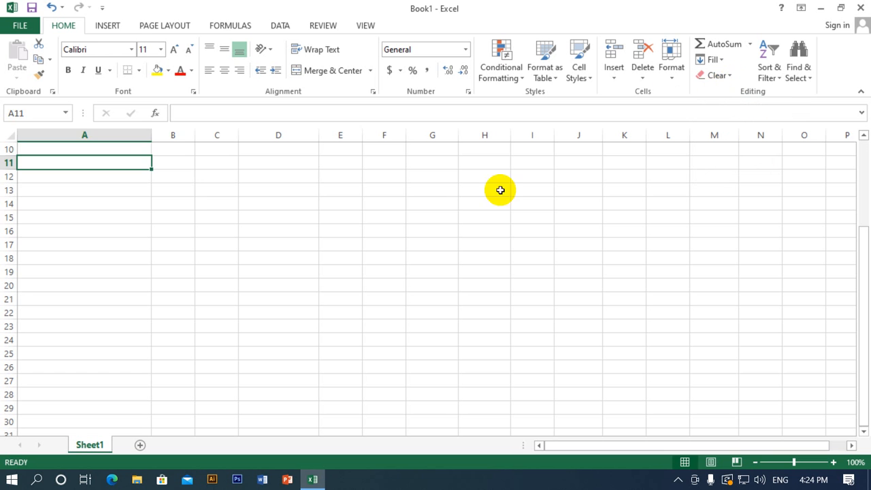
# Step: Try to fill a linear series in columns from the empty cell A11 with step value 1 and stop value 10
pyautogui.click(384, 216)
pyautogui.click(102, 163)
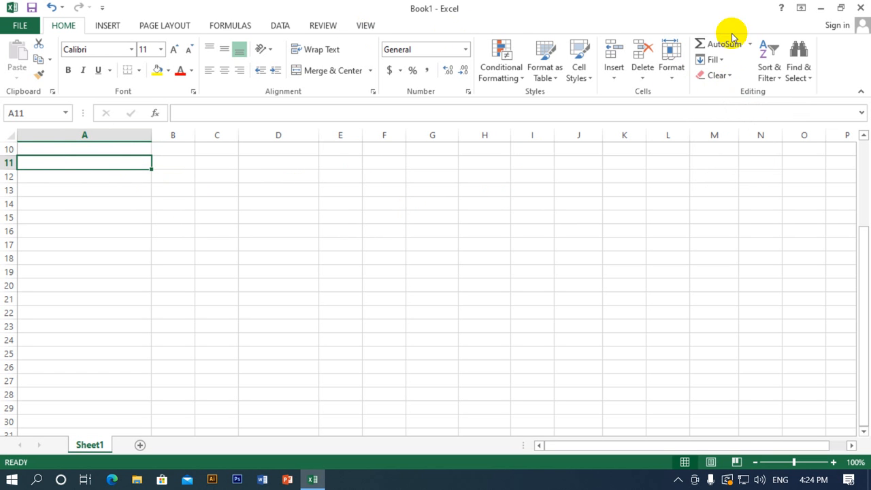
pyautogui.click(727, 61)
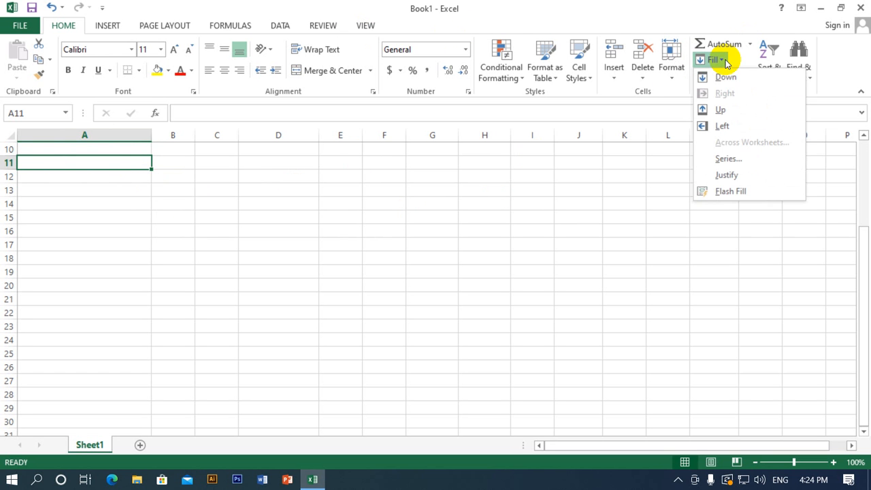
pyautogui.click(762, 161)
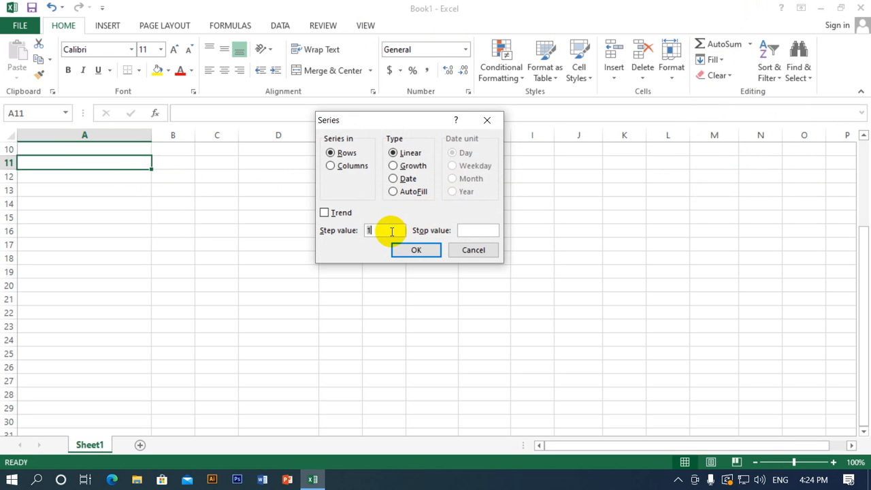
pyautogui.click(470, 231)
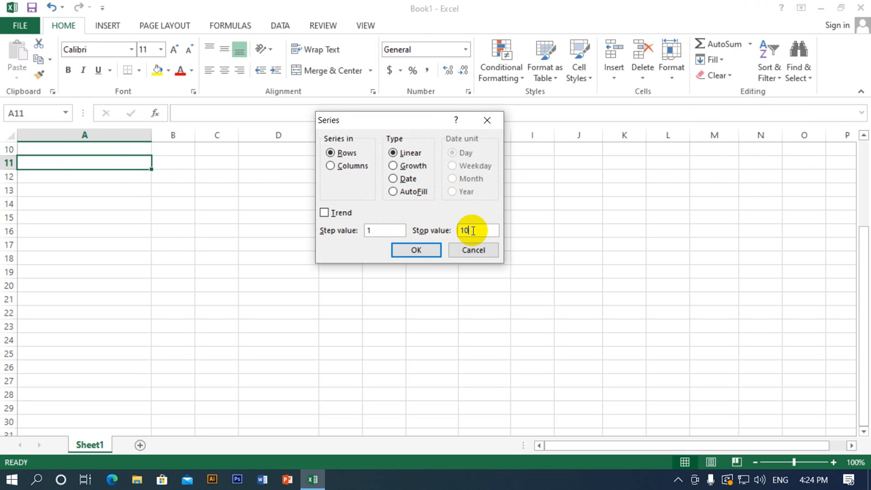
pyautogui.click(343, 166)
pyautogui.click(426, 252)
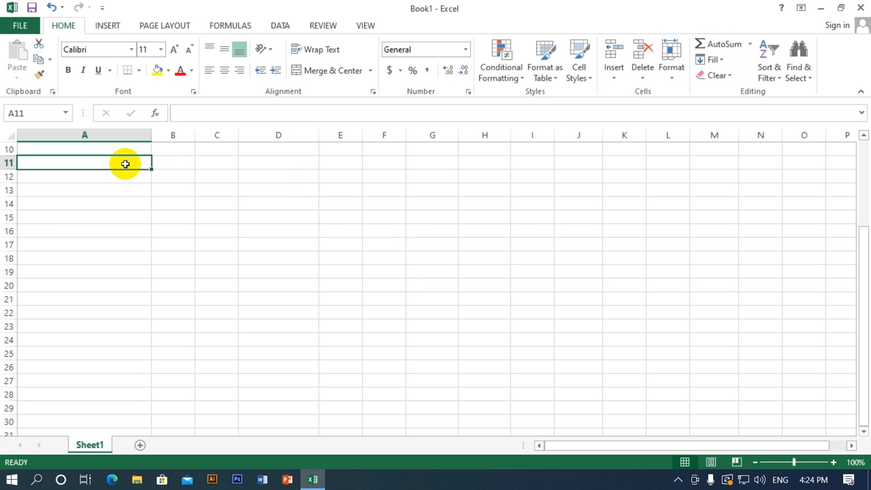
# Step: Enter 11 in cell A11 and keep that cell selected
pyautogui.scroll(3, 125, 164)
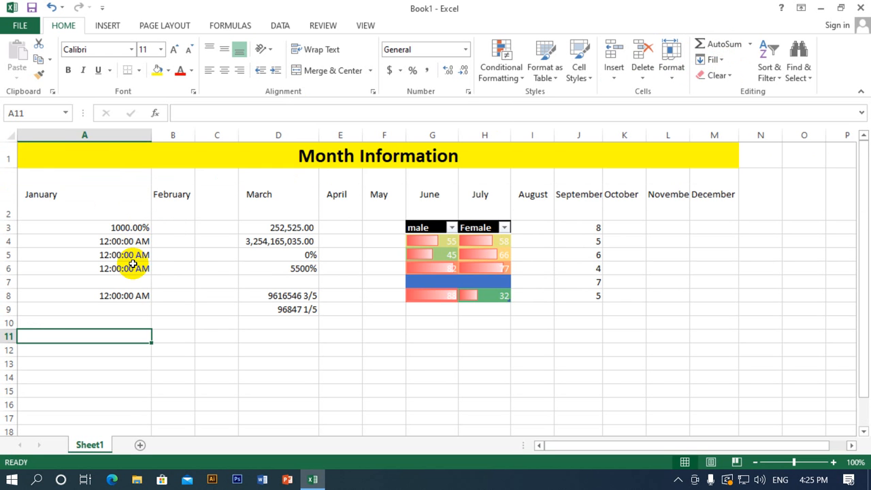
pyautogui.scroll(-2, 133, 264)
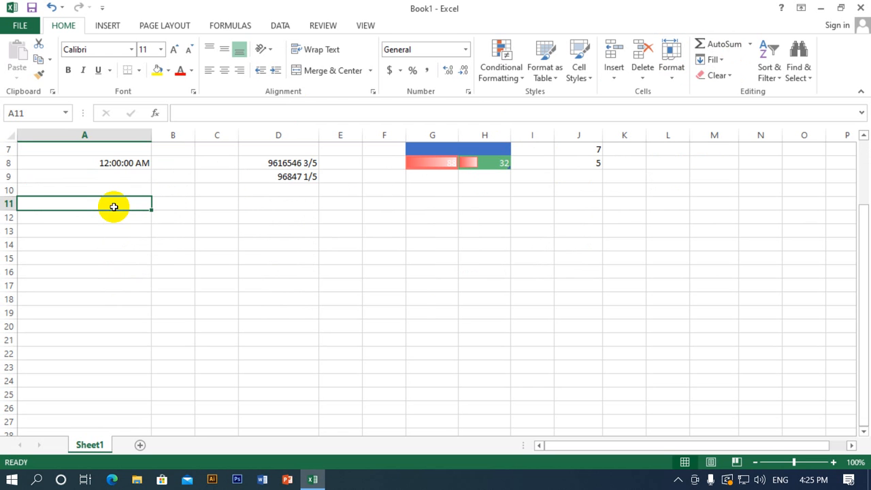
pyautogui.write('11')
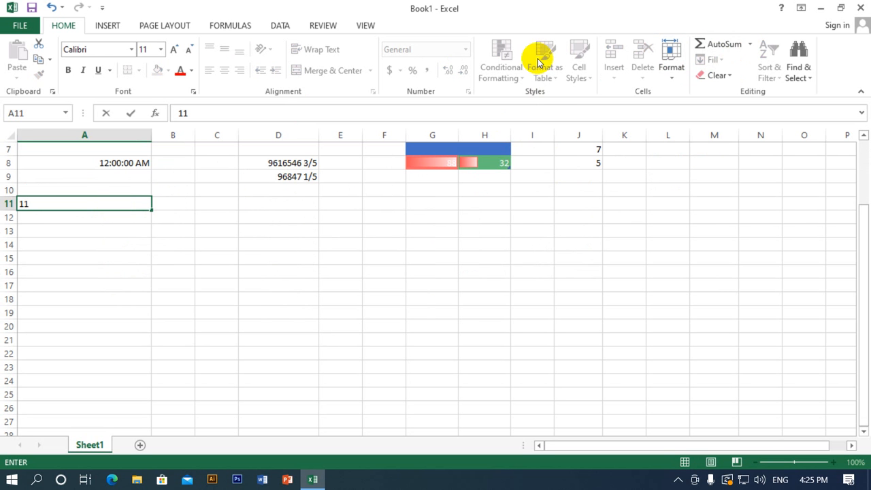
pyautogui.hotkey('ctrl', 'Return')
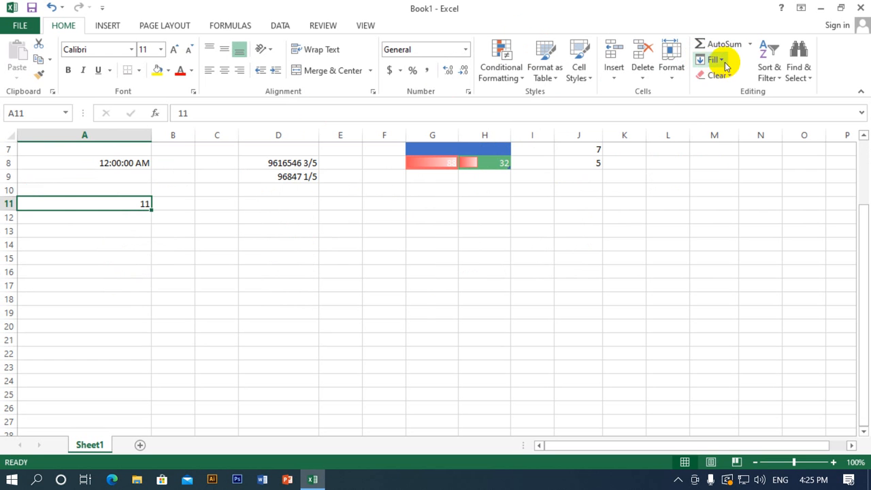
# Step: Try to fill a growth series in rows from A11 with step value 1 and stop value 10
pyautogui.click(708, 60)
pyautogui.click(742, 160)
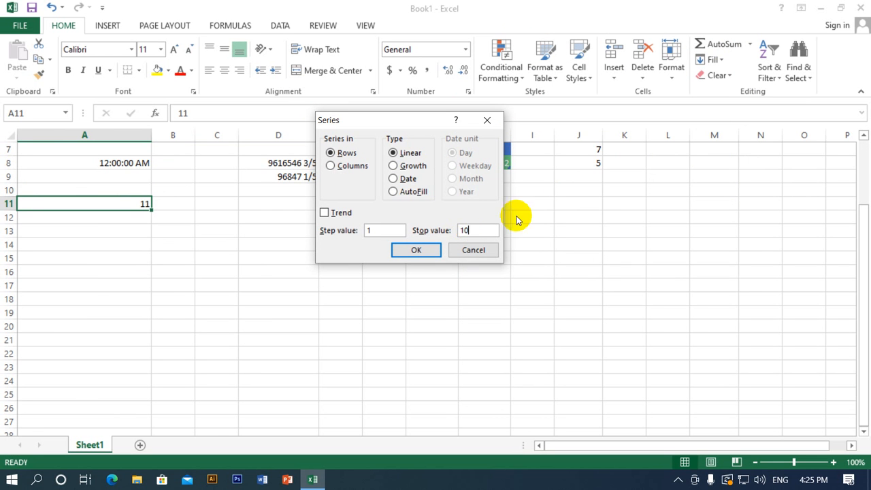
pyautogui.click(398, 166)
pyautogui.click(417, 250)
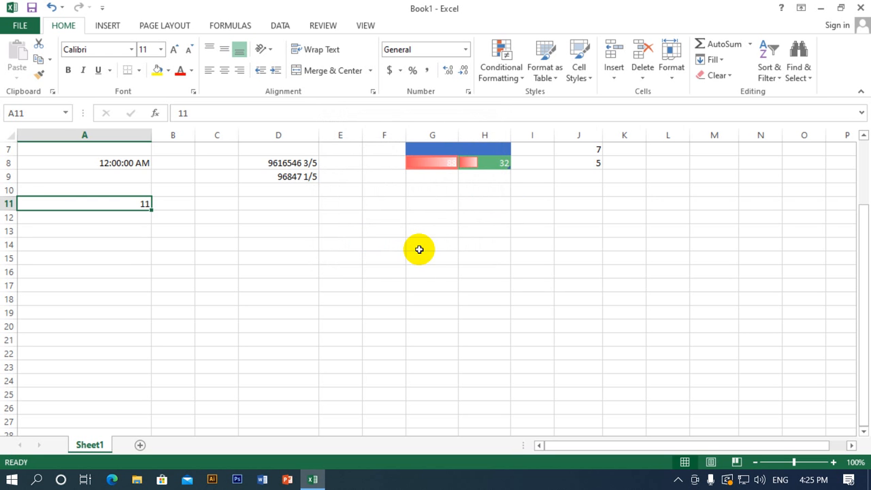
# Step: Try Flash Fill on cell A11 containing 11
pyautogui.scroll(2, 428, 238)
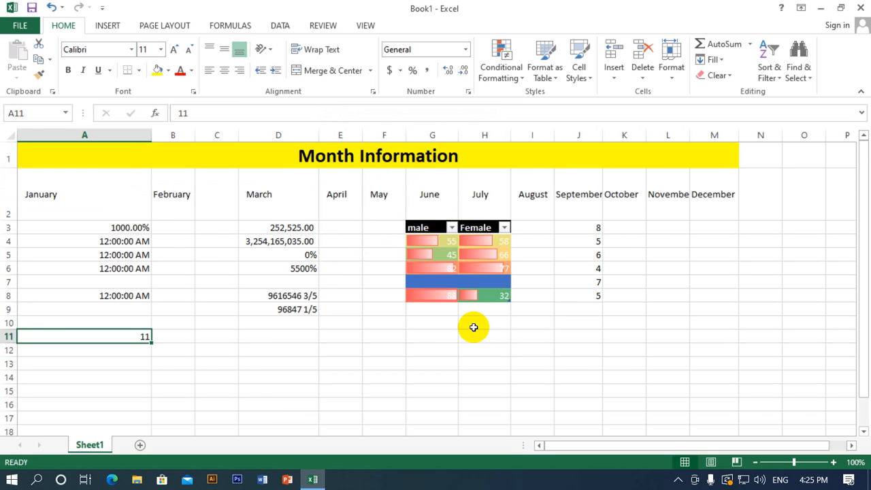
pyautogui.scroll(-4, 272, 286)
pyautogui.click(134, 231)
pyautogui.scroll(2, 136, 217)
pyautogui.click(143, 205)
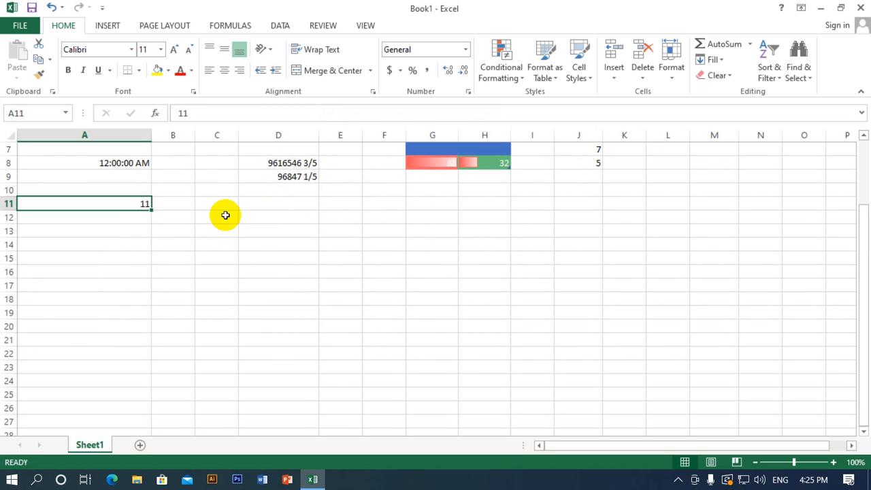
pyautogui.click(722, 61)
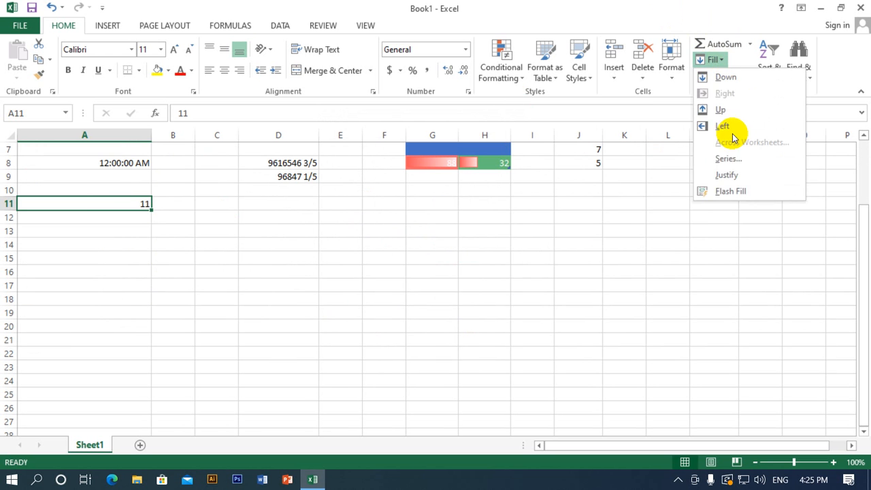
pyautogui.click(734, 190)
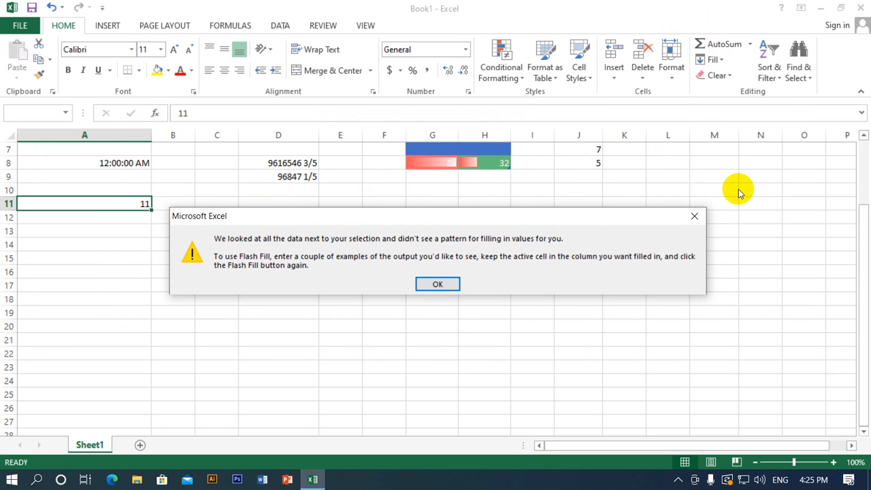
# Step: Dismiss the Flash Fill message and enter 12 in cell A12
pyautogui.click(694, 215)
pyautogui.click(134, 219)
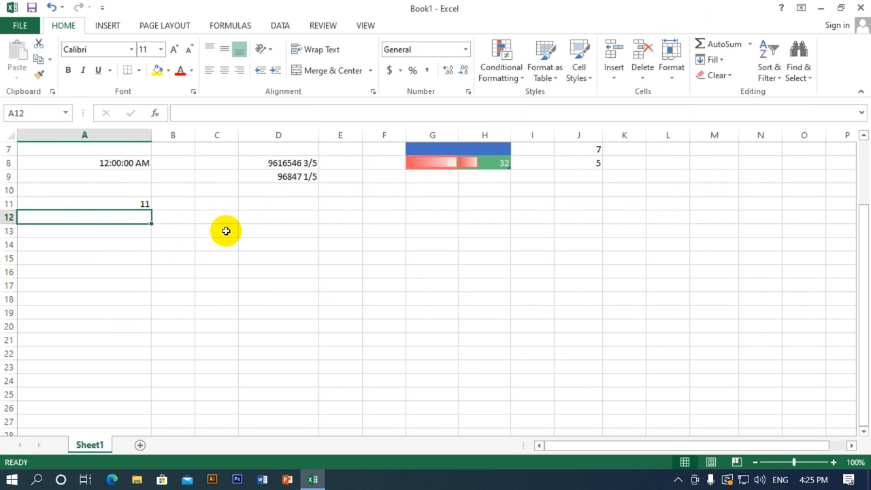
pyautogui.write('12')
pyautogui.click(163, 204)
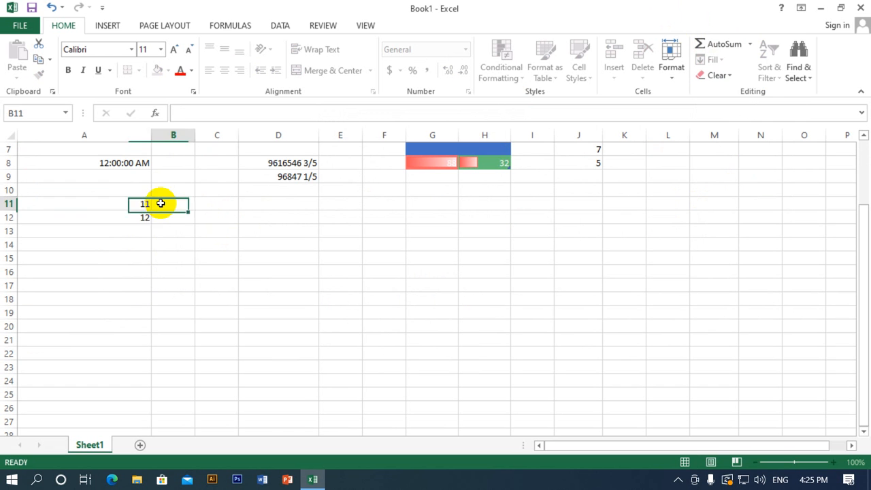
# Step: Try to fill an AutoFill series in columns from A11:A12 with step value 11 and stop value 20
pyautogui.click(141, 205)
pyautogui.moveTo(141, 205); pyautogui.dragTo(141, 217)
pyautogui.click(712, 59)
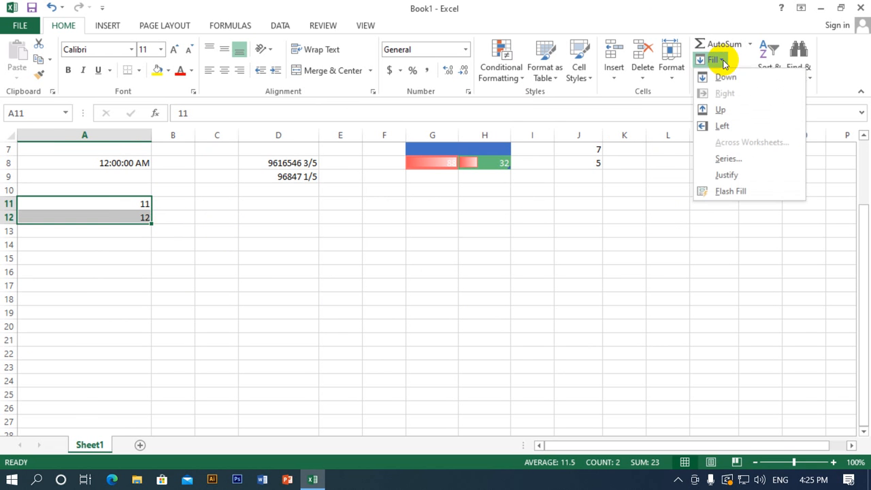
pyautogui.click(740, 159)
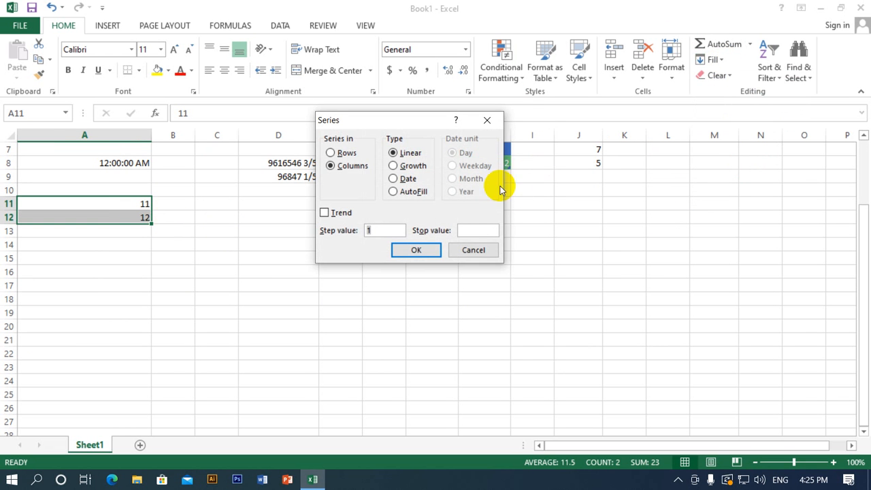
pyautogui.click(471, 230)
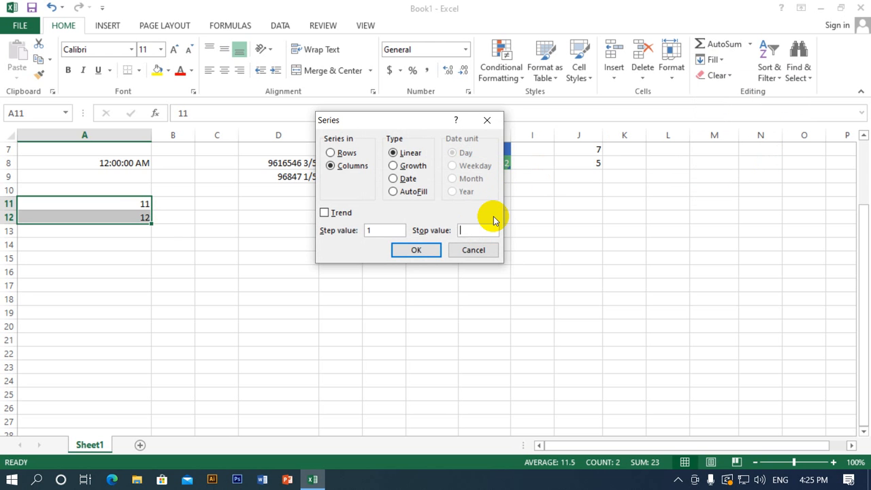
pyautogui.click(382, 230)
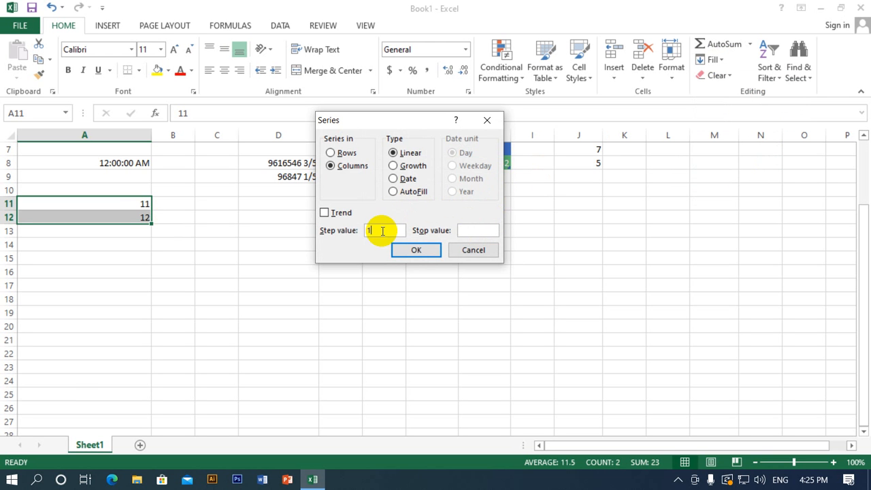
pyautogui.moveTo(383, 230); pyautogui.dragTo(358, 230)
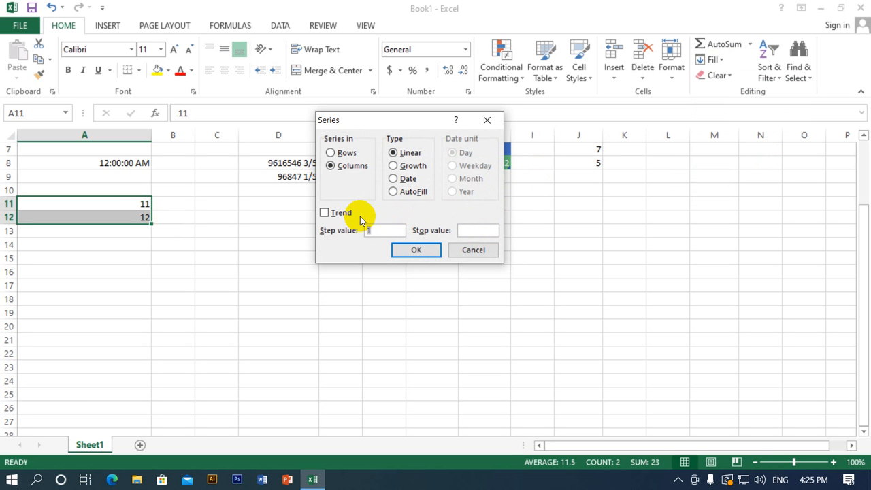
pyautogui.click(488, 229)
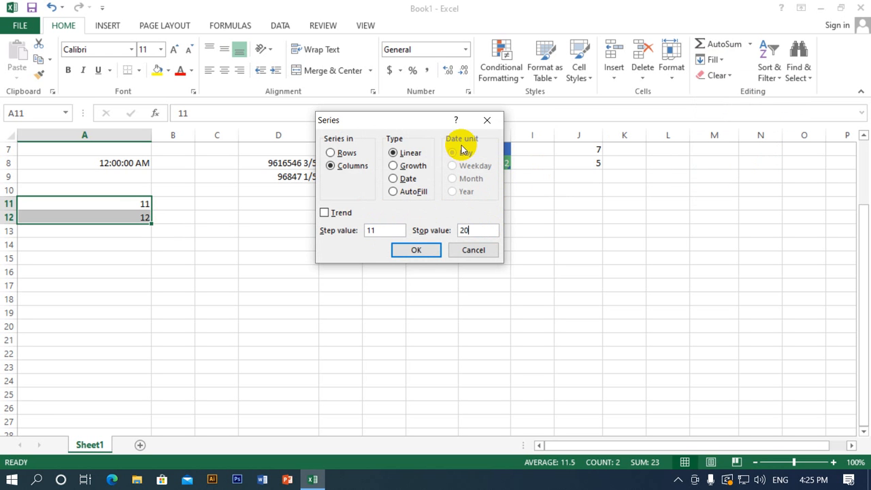
pyautogui.click(412, 166)
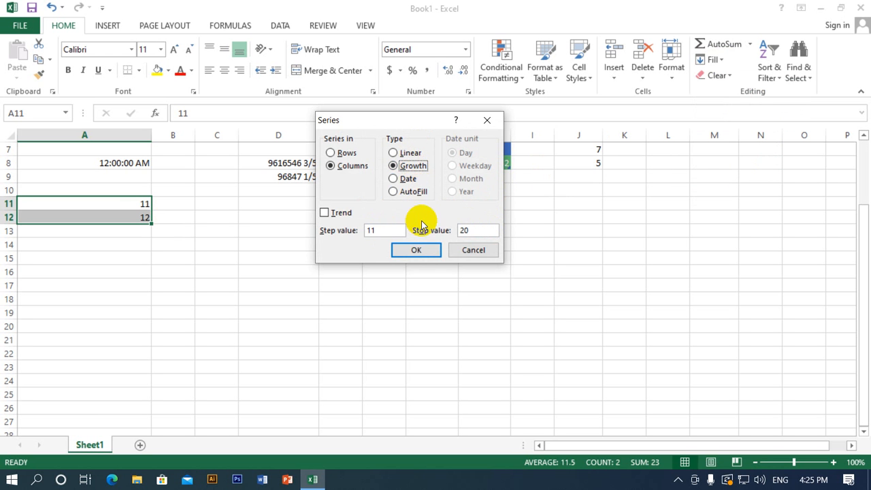
pyautogui.click(412, 192)
pyautogui.click(417, 251)
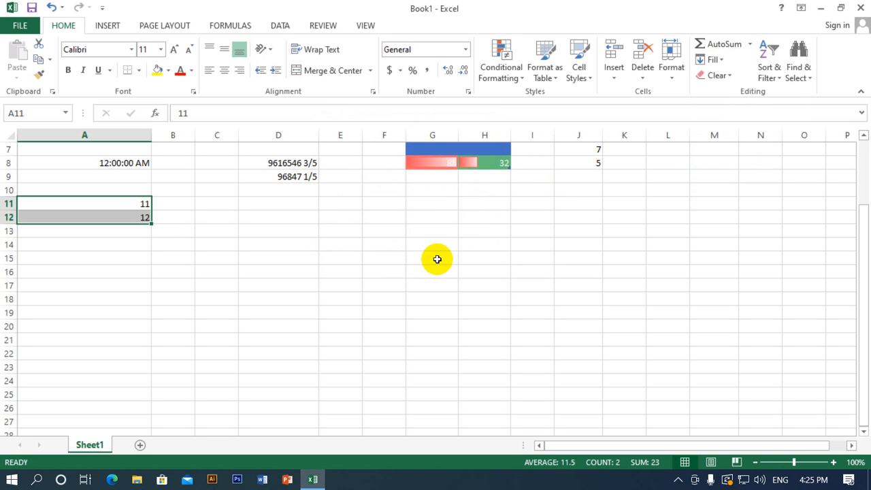
# Step: Extend the number sequence from A11:A12 down to cell A22 with the fill handle
pyautogui.scroll(2, 479, 265)
pyautogui.click(262, 272)
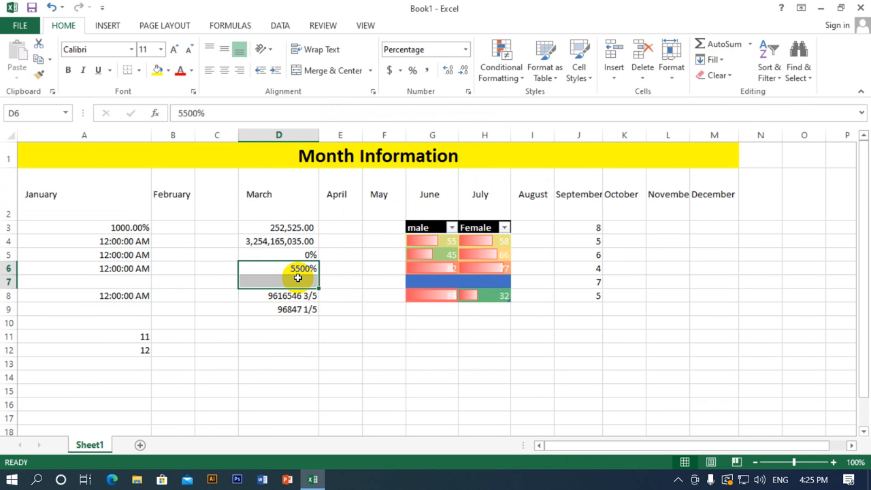
pyautogui.moveTo(130, 337); pyautogui.dragTo(155, 350)
pyautogui.scroll(-3, 155, 349)
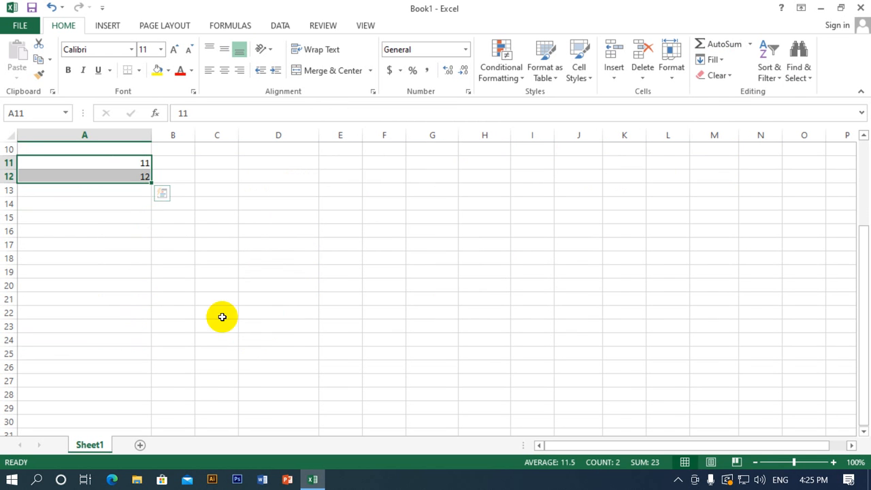
pyautogui.moveTo(151, 183); pyautogui.dragTo(145, 313)
pyautogui.click(189, 285)
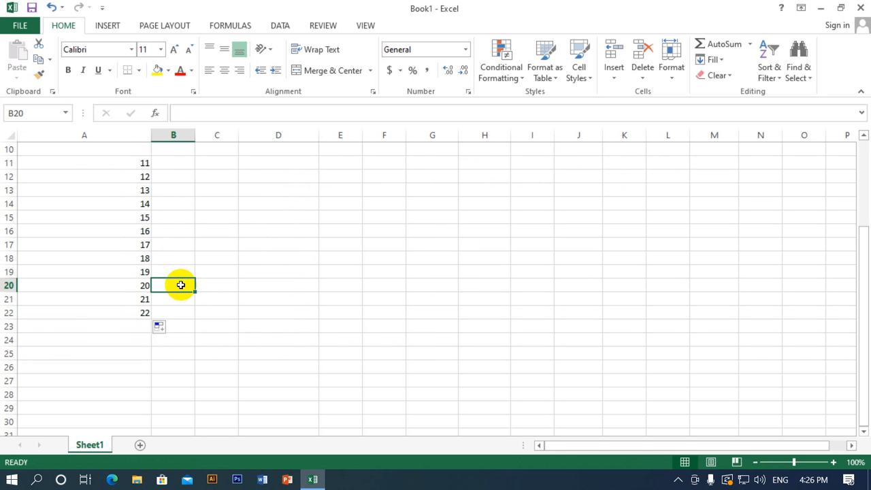
# Step: Examine the Auto Fill options and the filled number series in A11:A22
pyautogui.click(159, 326)
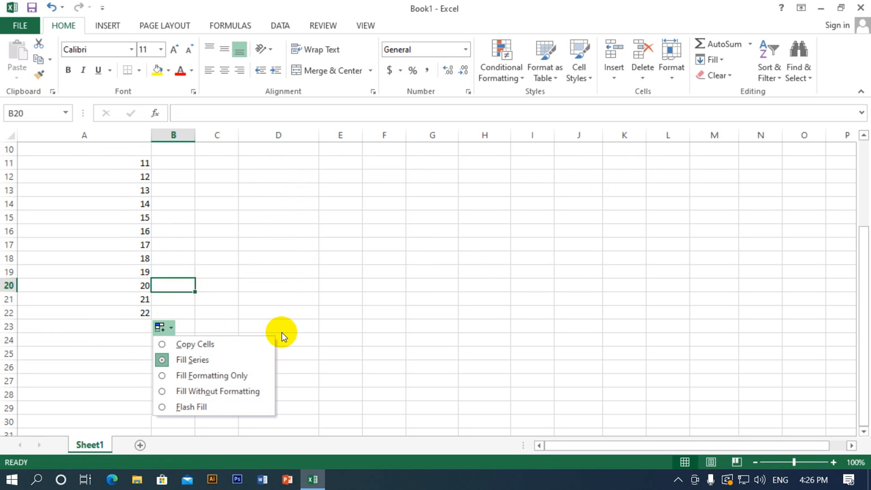
pyautogui.click(298, 339)
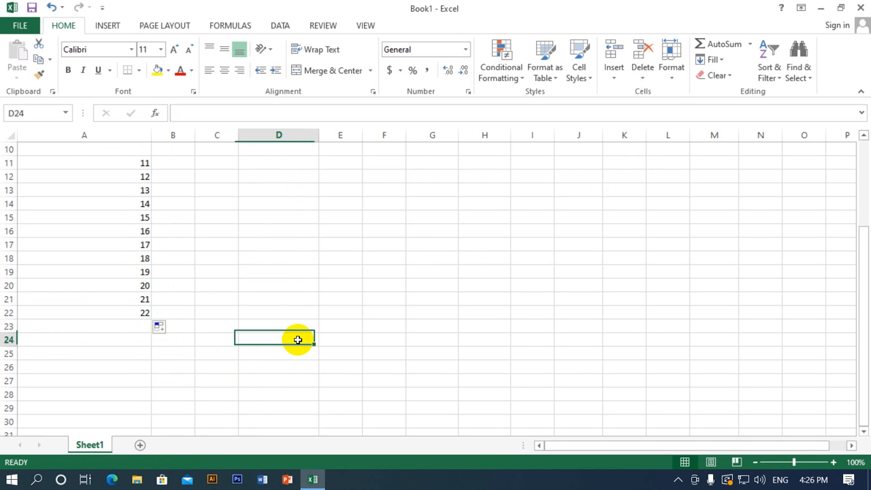
pyautogui.scroll(2, 245, 266)
pyautogui.scroll(-2, 184, 249)
pyautogui.scroll(3, 186, 250)
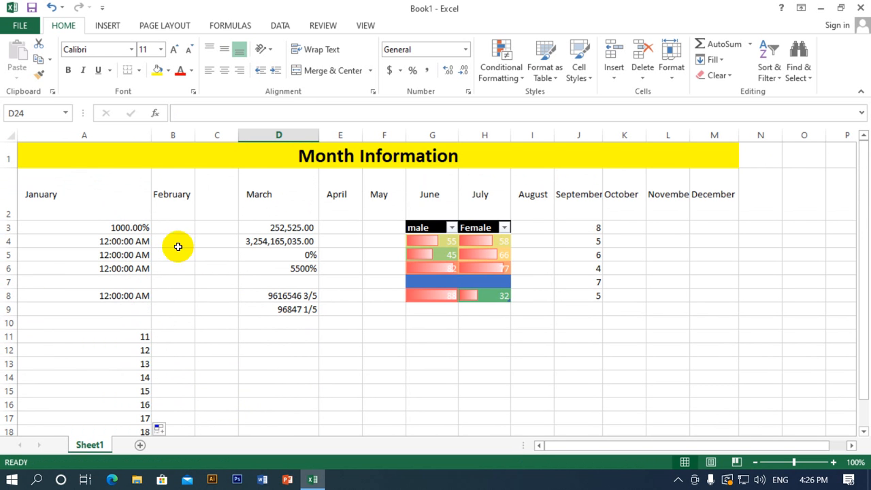
pyautogui.scroll(-3, 288, 251)
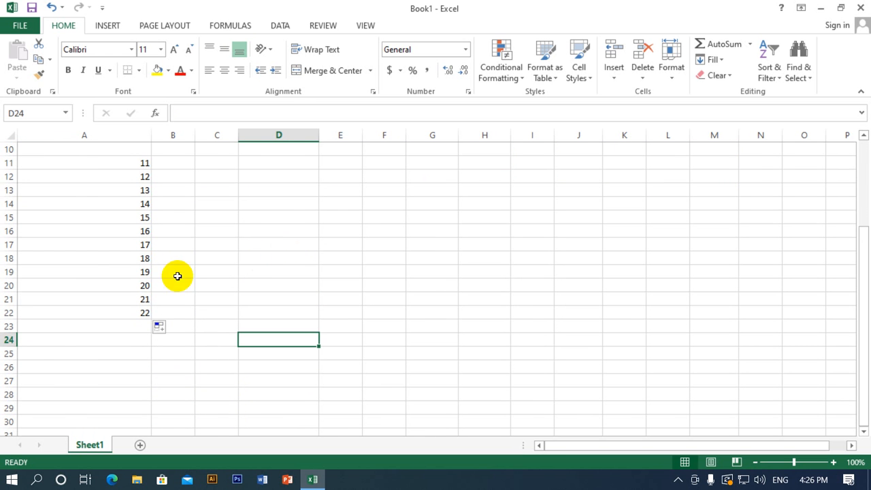
pyautogui.click(136, 164)
pyautogui.moveTo(136, 163); pyautogui.dragTo(144, 313)
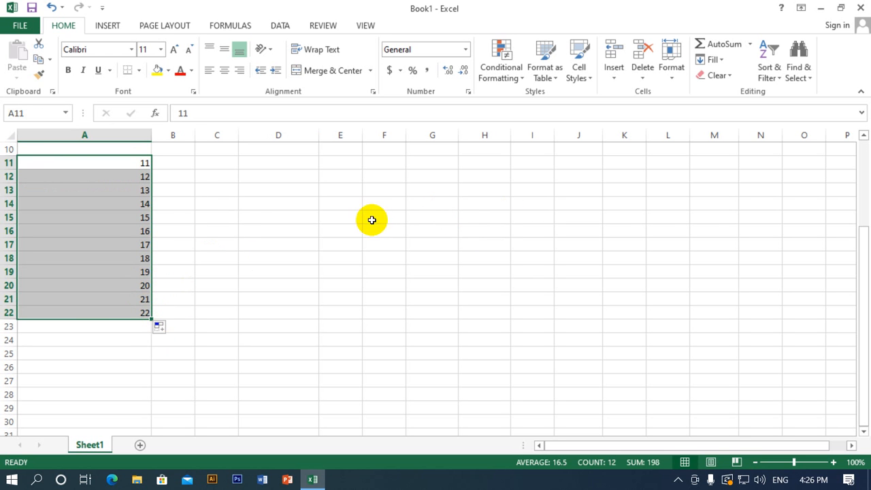
pyautogui.click(136, 204)
# Step: Try Custom Sort with only the empty cell D15 selected
pyautogui.click(281, 221)
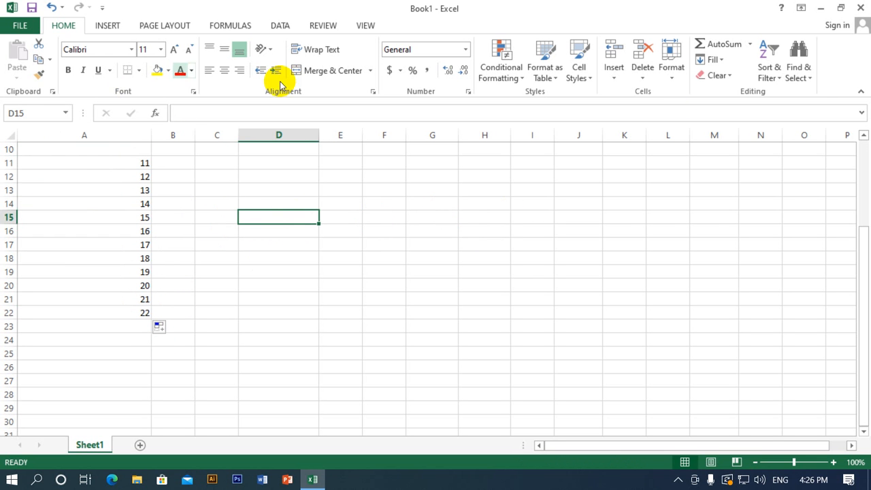
pyautogui.click(787, 77)
pyautogui.click(779, 79)
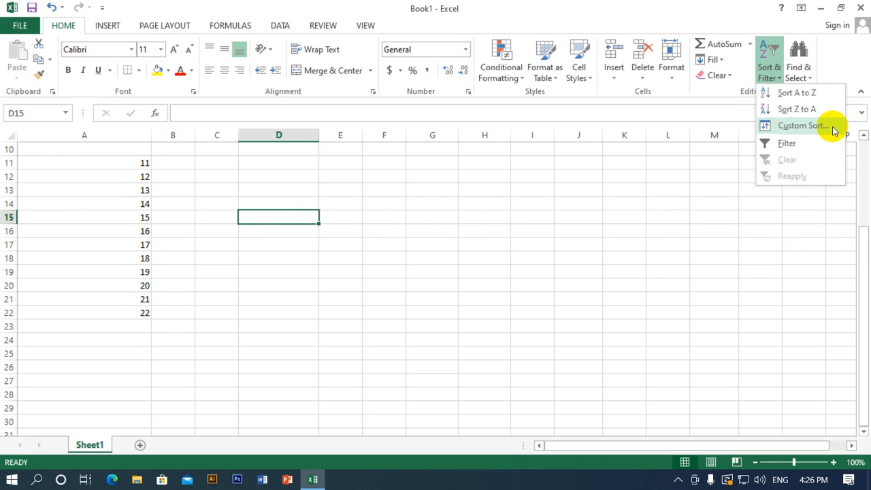
pyautogui.click(834, 128)
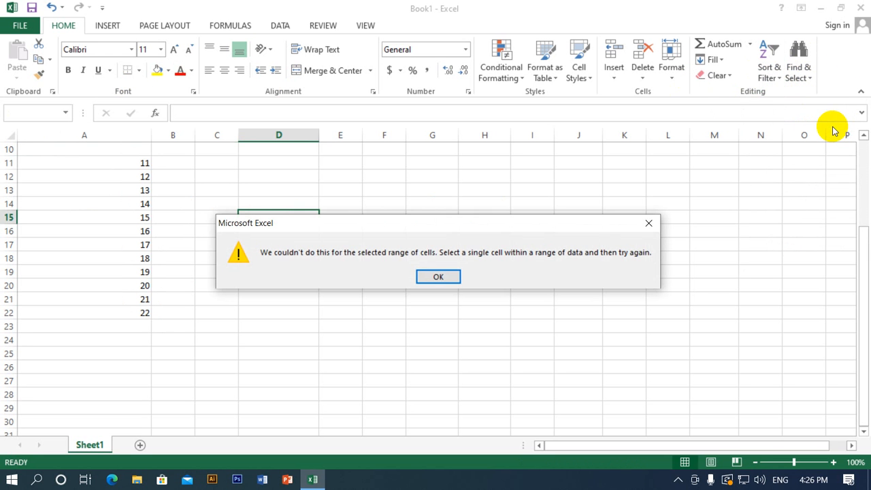
pyautogui.click(424, 279)
# Step: Review the Custom Sort settings for the range A11:A22 and close them without sorting
pyautogui.moveTo(130, 164); pyautogui.dragTo(143, 313)
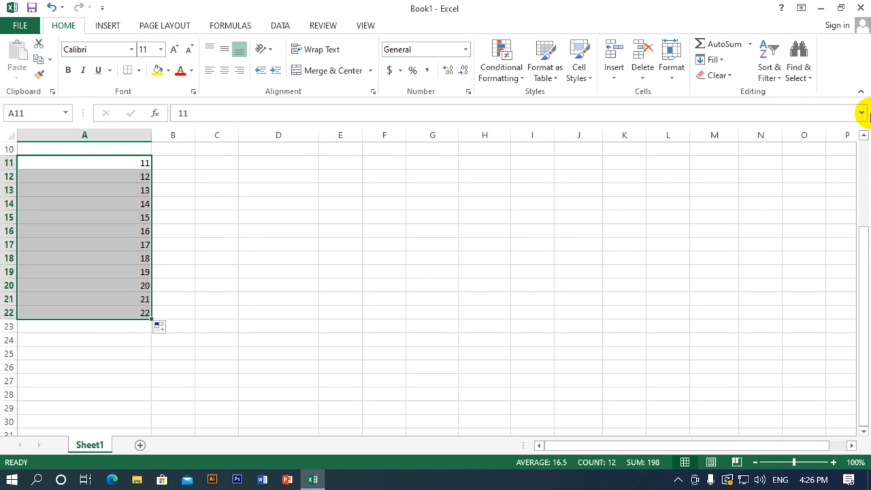
pyautogui.click(768, 56)
pyautogui.click(772, 127)
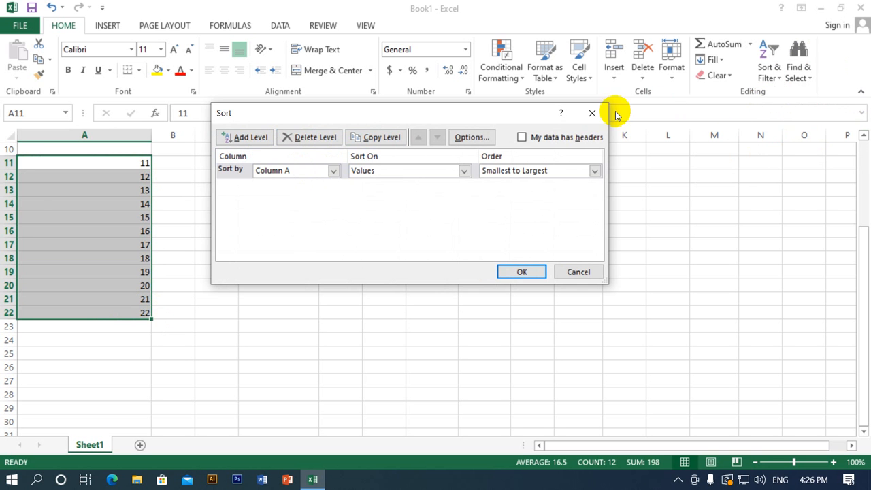
pyautogui.click(592, 113)
# Step: Review the sort and filter options of the male column in the table without applying any
pyautogui.scroll(3, 408, 340)
pyautogui.click(451, 228)
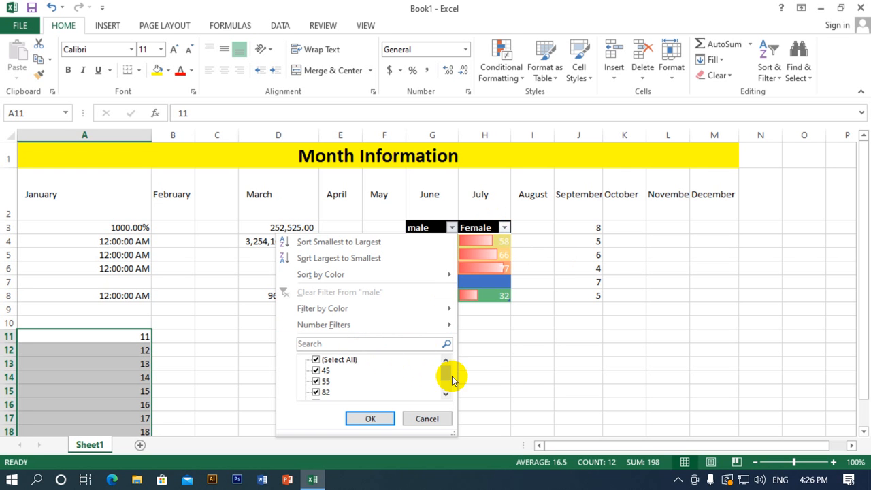
pyautogui.moveTo(447, 375); pyautogui.dragTo(446, 347)
pyautogui.click(485, 353)
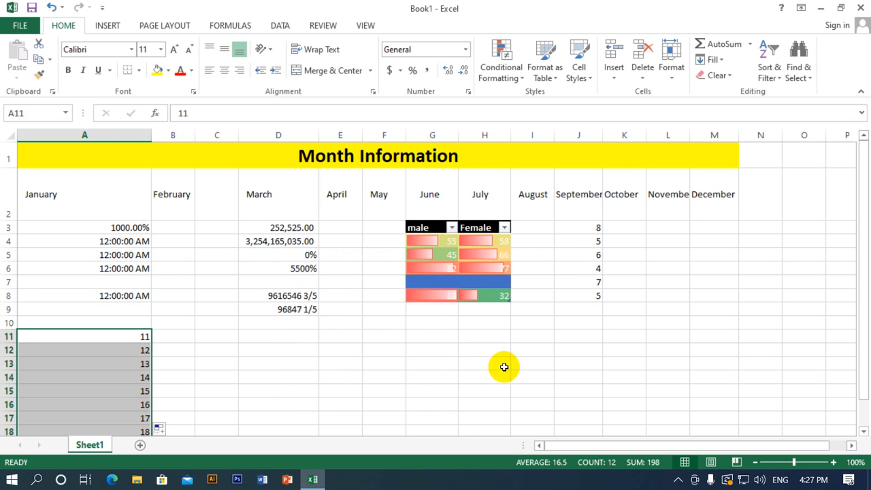
pyautogui.scroll(-7, 220, 375)
pyautogui.scroll(5, 167, 300)
pyautogui.click(148, 299)
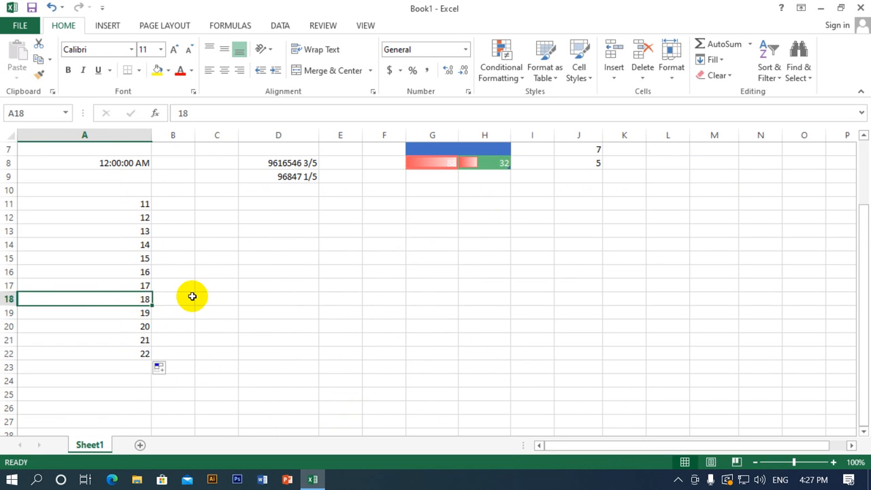
pyautogui.scroll(2, 544, 297)
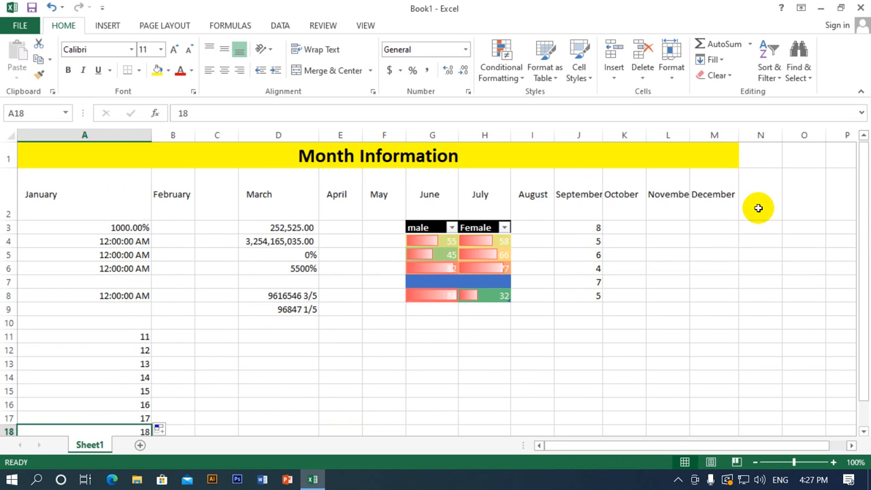
pyautogui.click(399, 265)
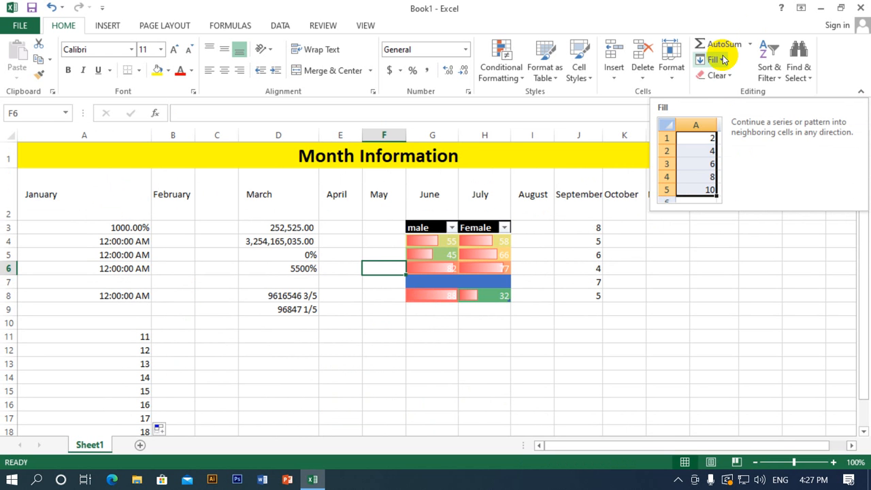
pyautogui.click(715, 60)
pyautogui.click(344, 331)
# Step: Try Flash Fill on the selected cells A11:A12
pyautogui.scroll(-2, 150, 350)
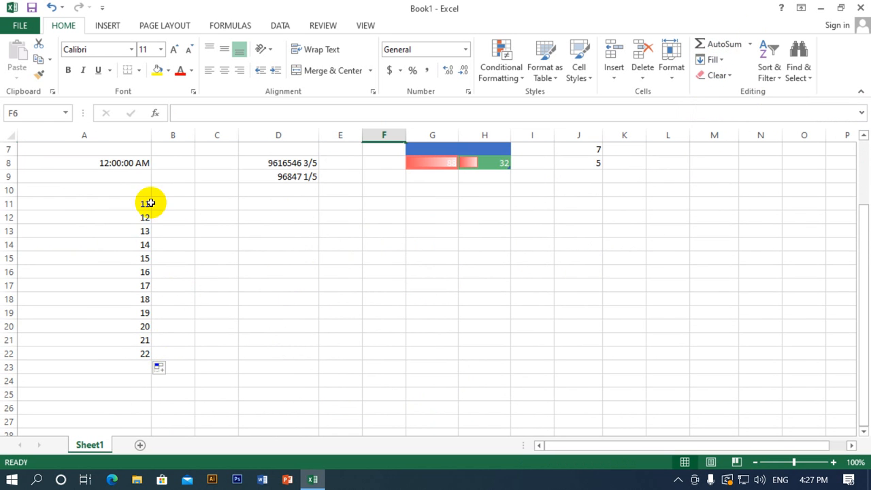
pyautogui.moveTo(150, 203); pyautogui.dragTo(144, 223)
pyautogui.click(722, 59)
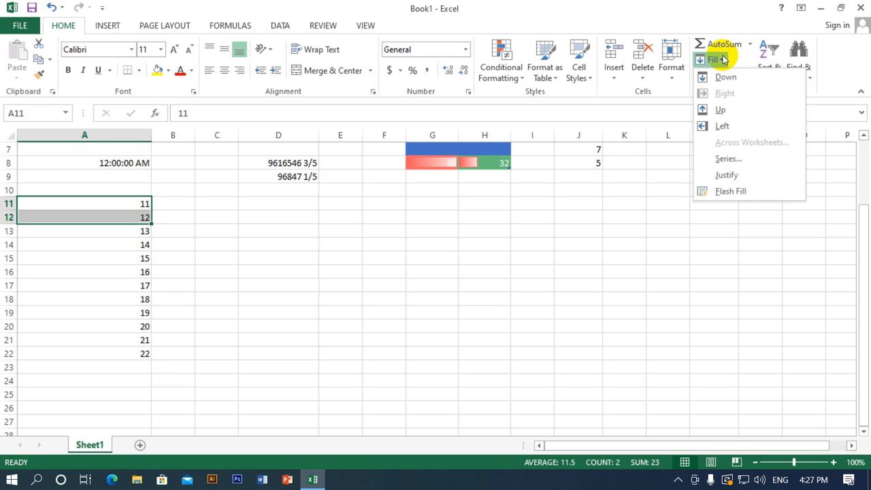
pyautogui.click(767, 192)
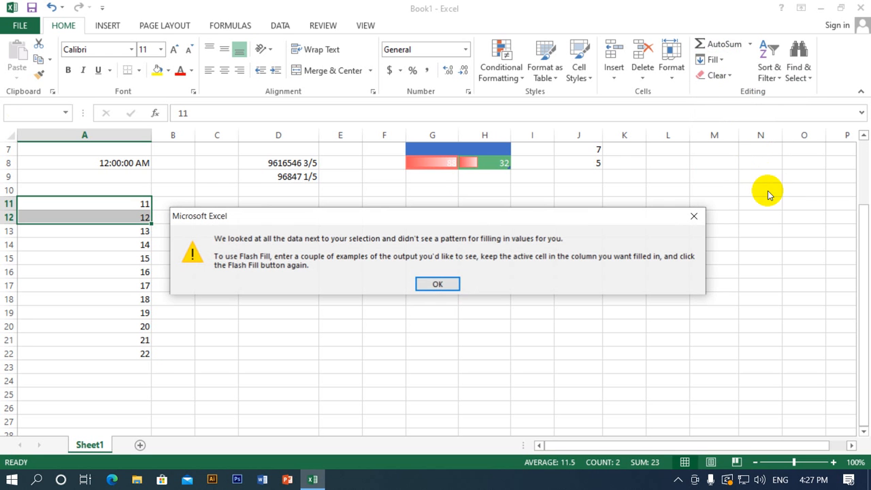
pyautogui.click(435, 285)
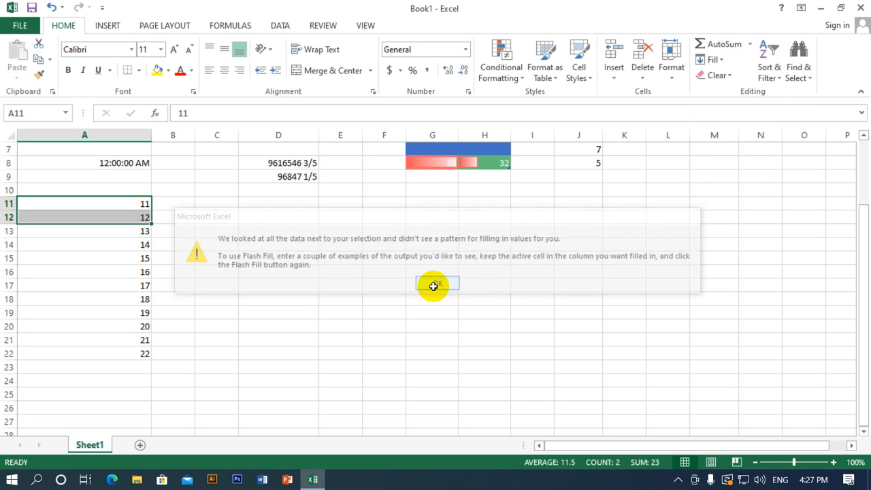
# Step: Try Flash Fill on the whole number series in A11:A22
pyautogui.moveTo(135, 217); pyautogui.dragTo(134, 353)
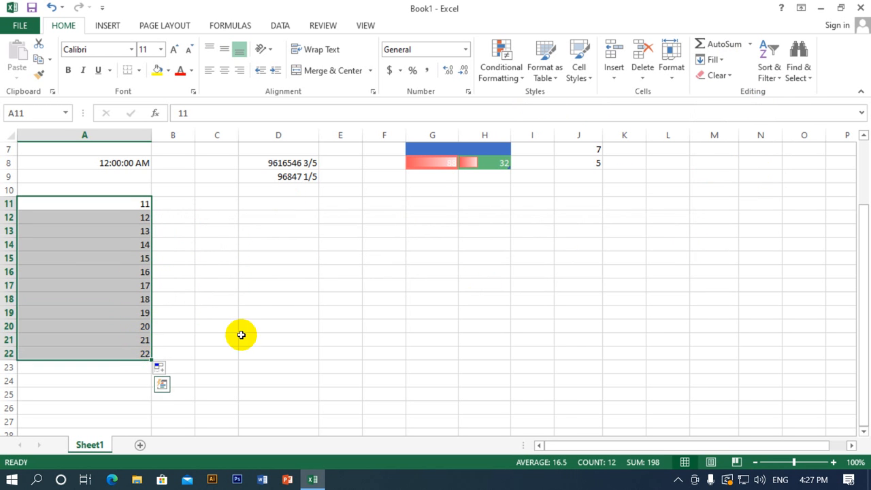
pyautogui.click(713, 60)
pyautogui.click(762, 193)
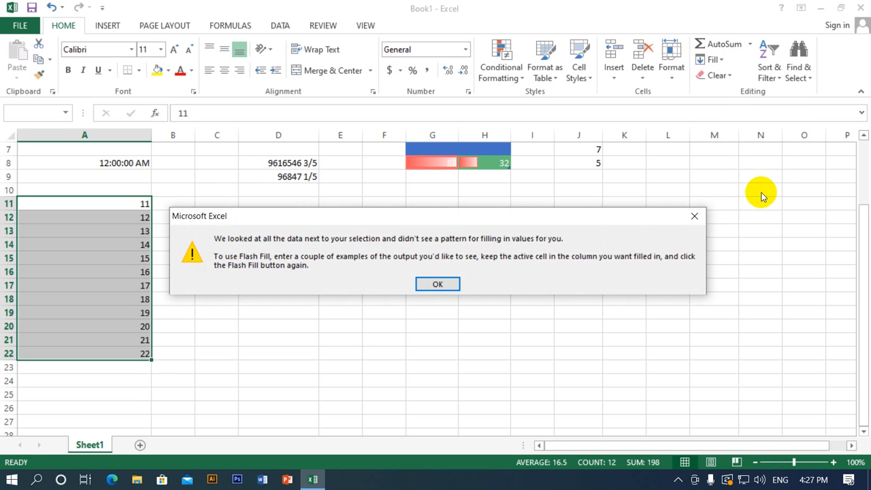
pyautogui.click(441, 283)
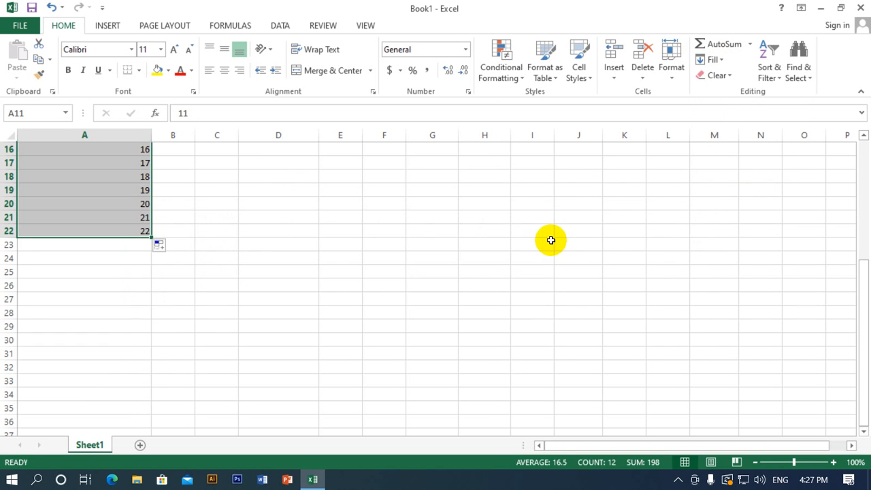
# Step: Try Flash Fill on the range A11:A42, including the empty cells below the number series
pyautogui.moveTo(127, 202); pyautogui.dragTo(268, 433)
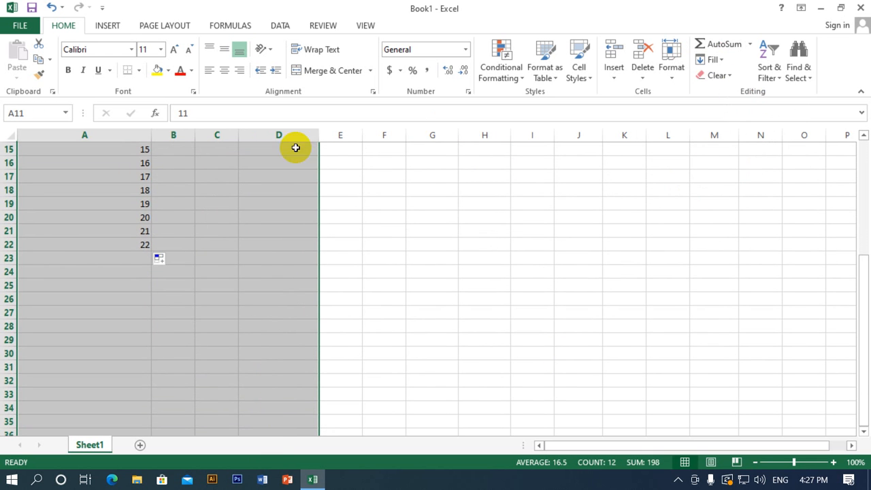
pyautogui.scroll(3, 249, 252)
pyautogui.click(138, 236)
pyautogui.moveTo(144, 218); pyautogui.dragTo(122, 443)
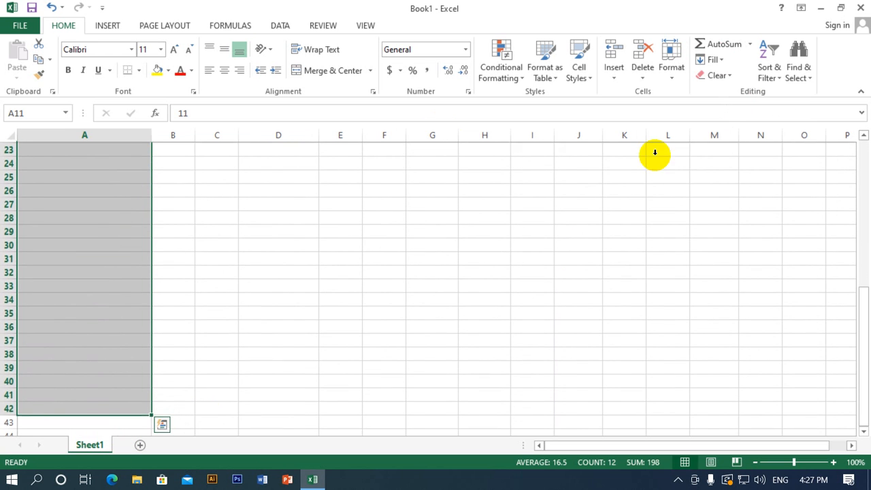
pyautogui.click(711, 60)
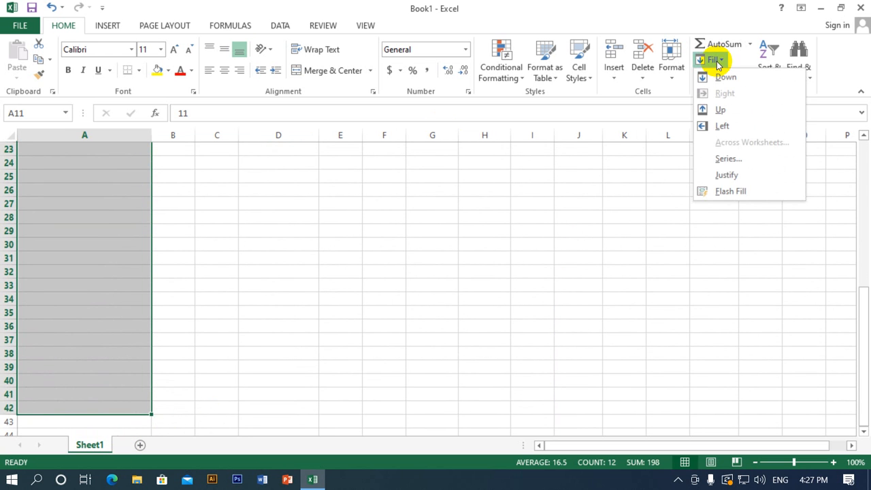
pyautogui.click(751, 189)
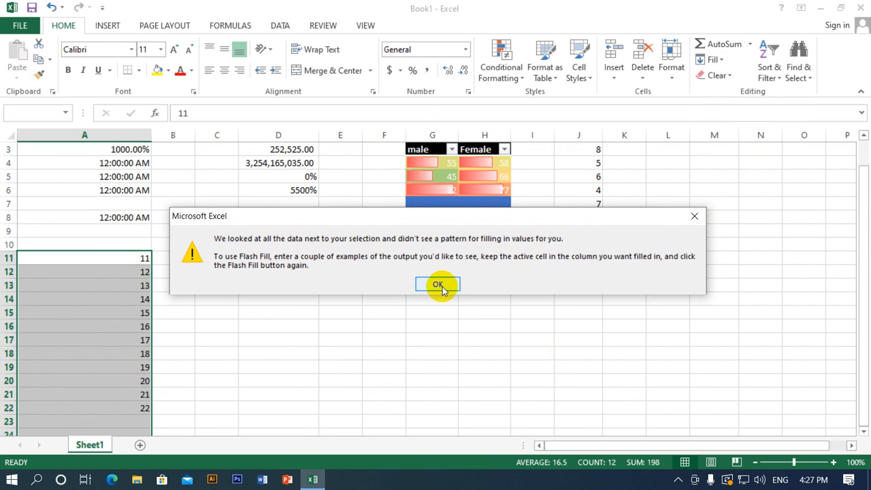
pyautogui.click(438, 284)
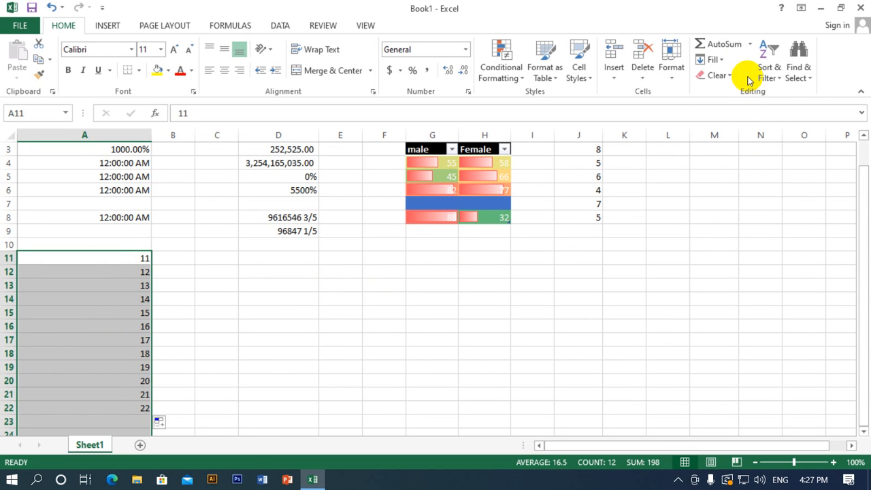
# Step: Fill the range A11:A42 with a linear series in columns using a step value of 1
pyautogui.click(725, 60)
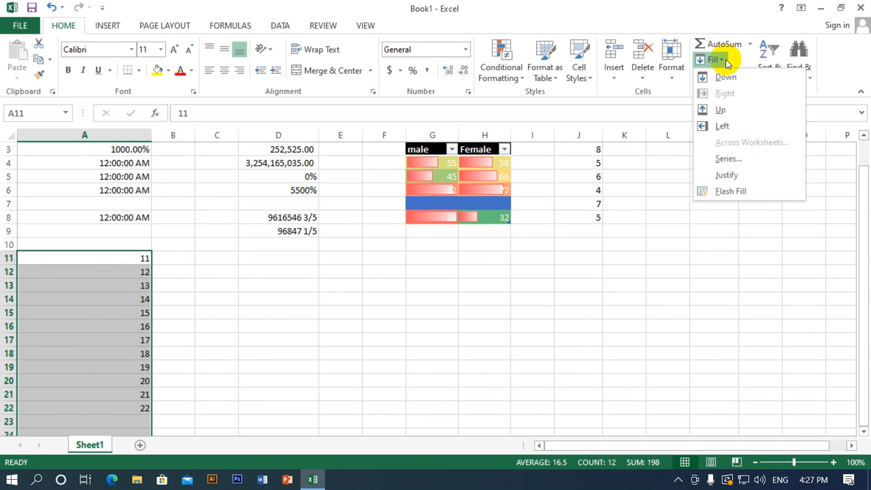
pyautogui.click(761, 162)
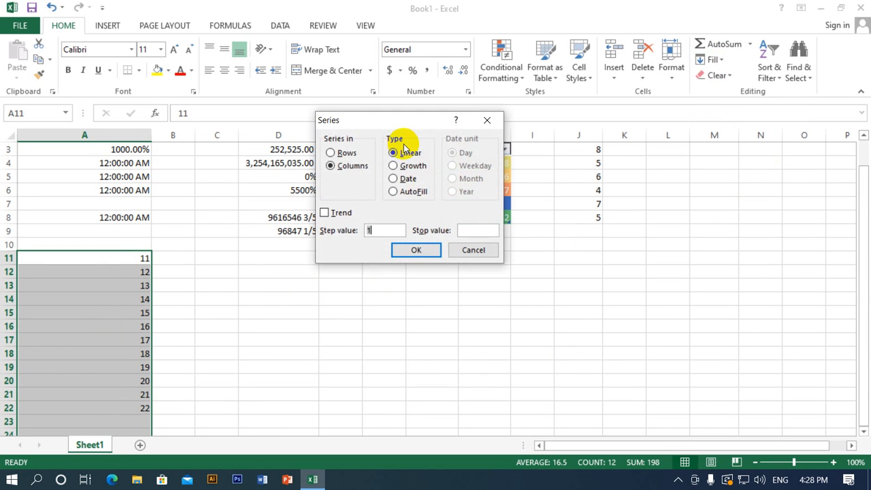
pyautogui.click(415, 250)
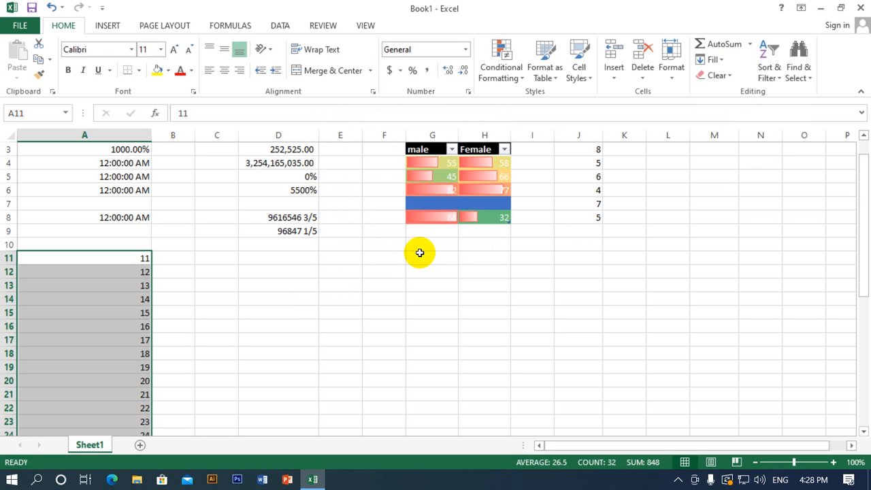
pyautogui.scroll(-11, 298, 331)
pyautogui.scroll(11, 292, 321)
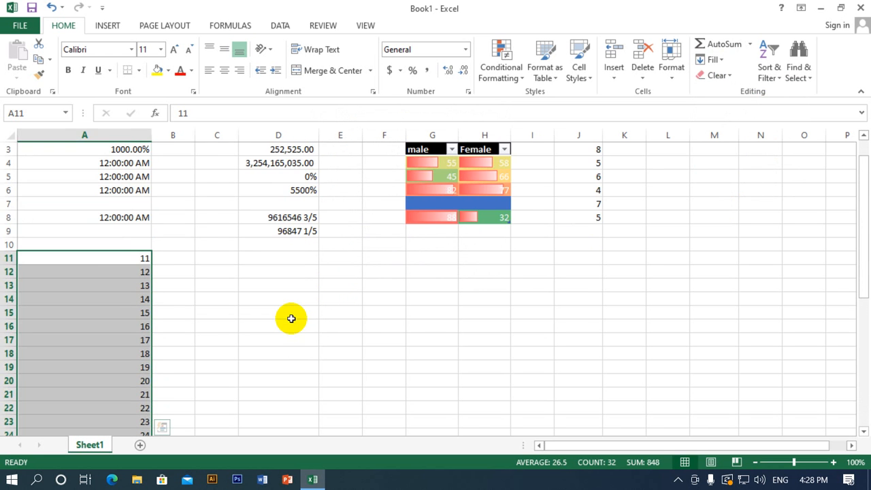
pyautogui.click(181, 246)
pyautogui.scroll(1, 358, 321)
pyautogui.scroll(-4, 358, 322)
pyautogui.click(226, 236)
pyautogui.scroll(3, 225, 236)
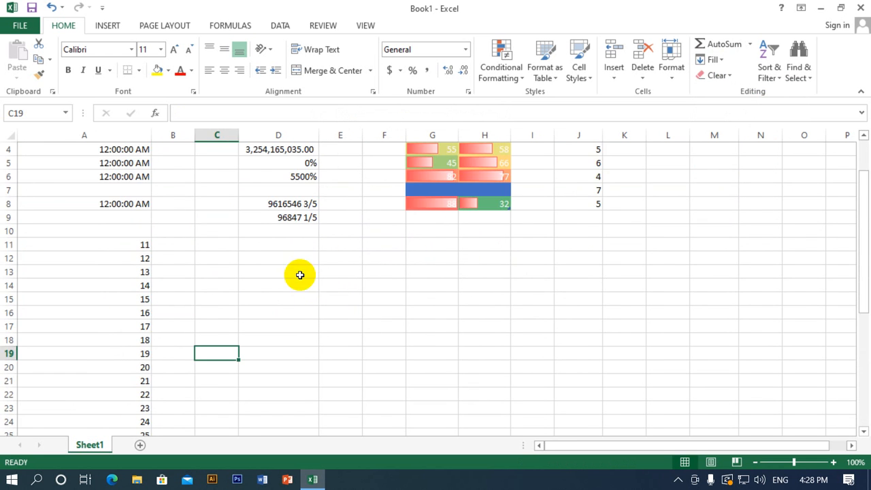
# Step: Enter 588 in cell D11
pyautogui.click(300, 247)
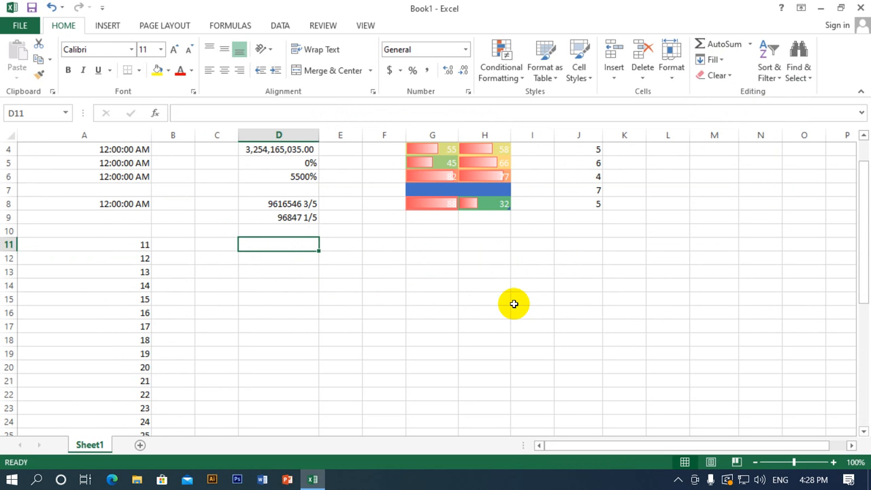
pyautogui.write('588')
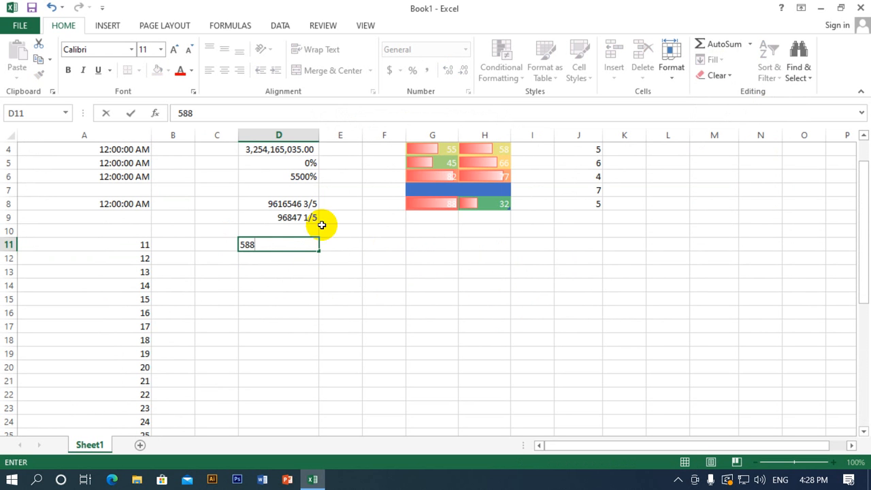
pyautogui.click(410, 244)
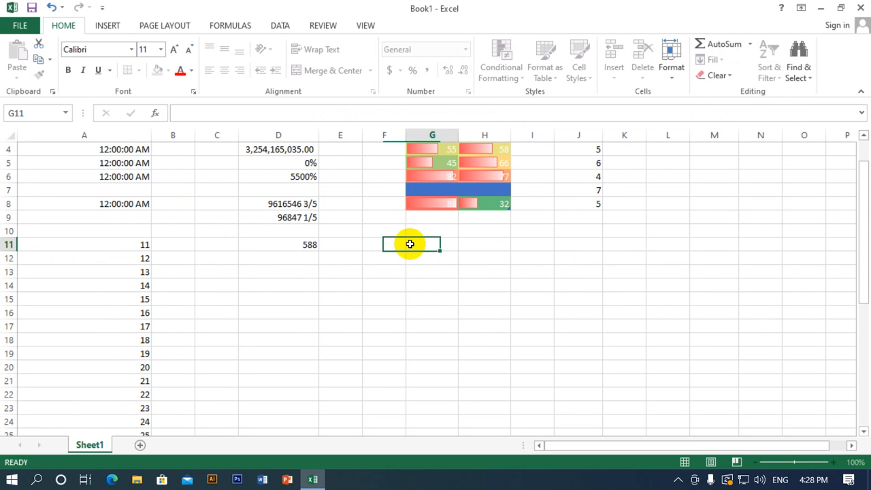
# Step: Try a linear series fill in rows with step value 1 on the single cell D11
pyautogui.press('Left')
pyautogui.press('Left')
pyautogui.press('Left')
pyautogui.click(723, 61)
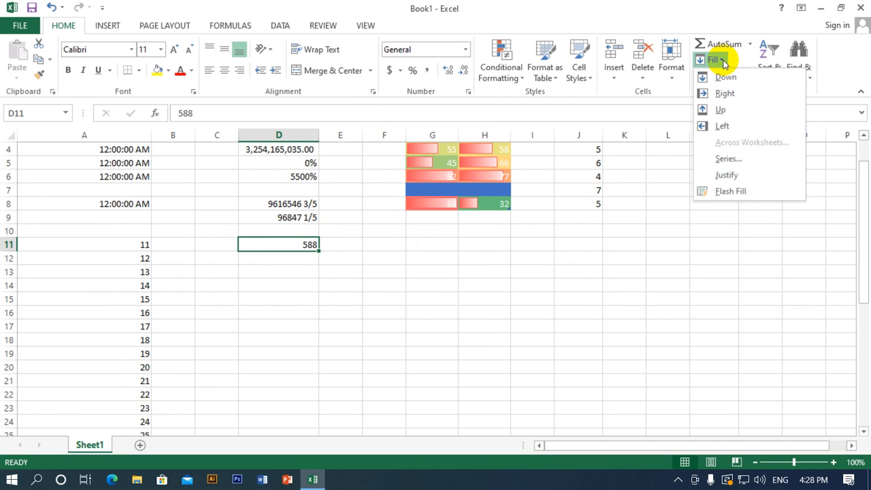
pyautogui.click(764, 158)
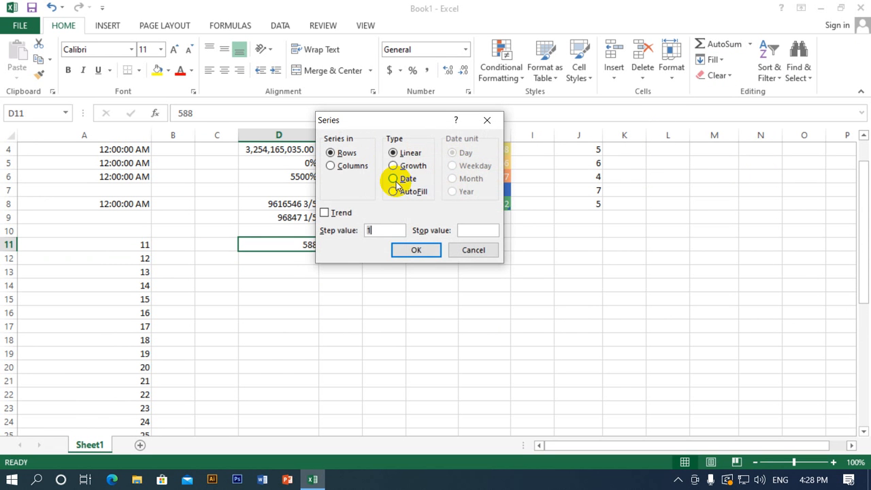
pyautogui.click(416, 250)
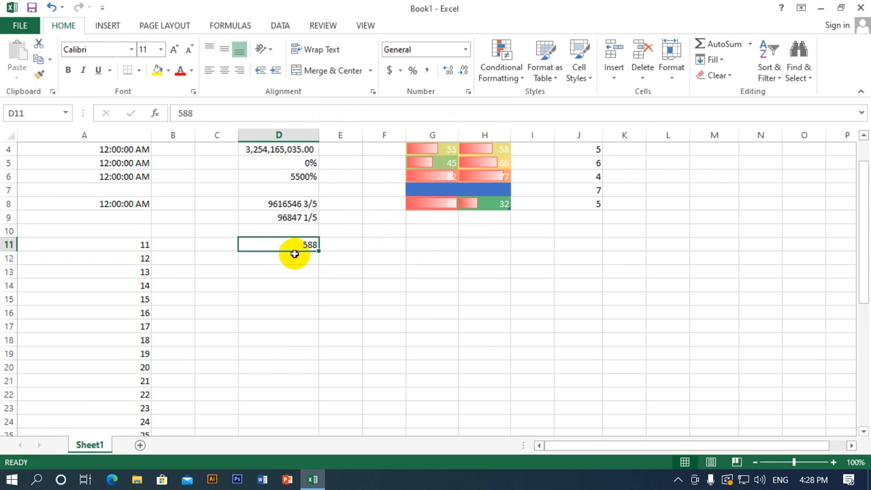
# Step: Fill the range D11:D32 with a linear series in columns using a step value of 1
pyautogui.moveTo(292, 249); pyautogui.dragTo(305, 409)
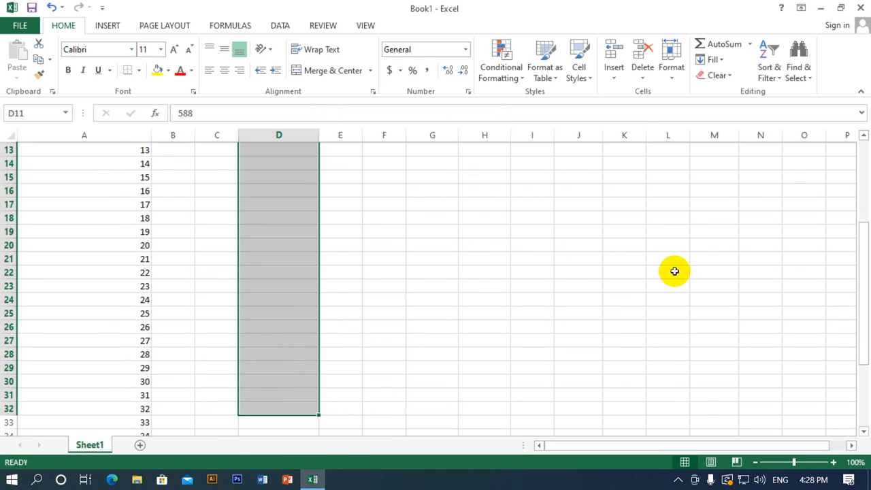
pyautogui.click(726, 64)
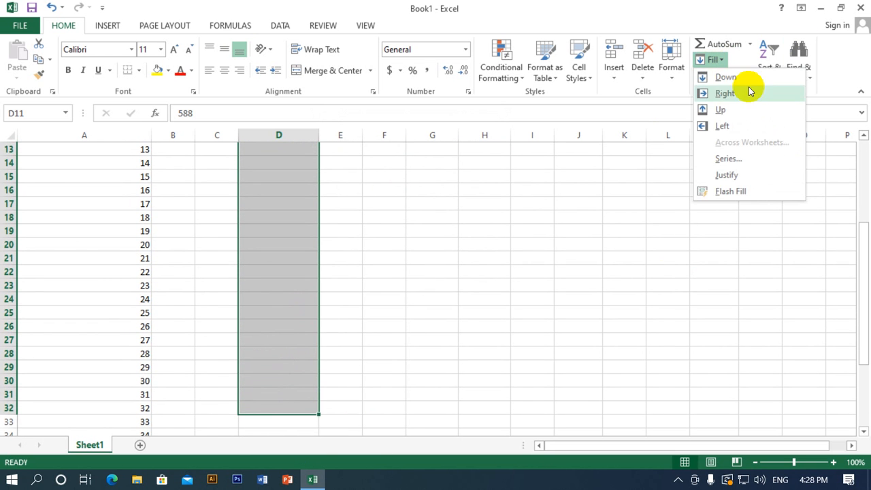
pyautogui.click(755, 157)
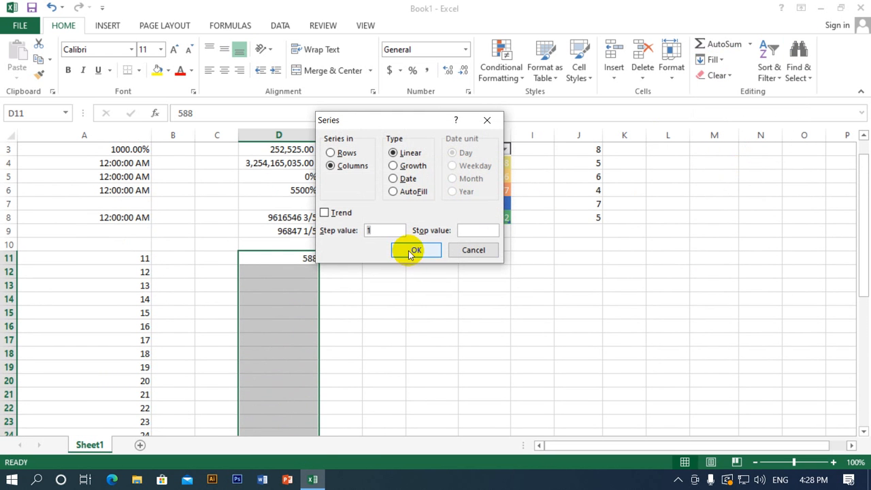
pyautogui.click(415, 251)
pyautogui.scroll(-3, 517, 265)
pyautogui.scroll(4, 408, 286)
pyautogui.scroll(-2, 329, 327)
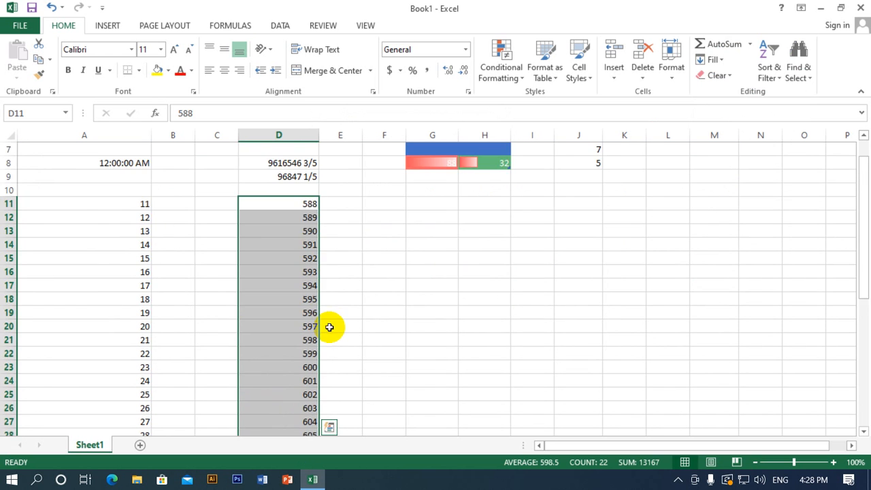
pyautogui.scroll(-4, 306, 374)
pyautogui.scroll(6, 303, 360)
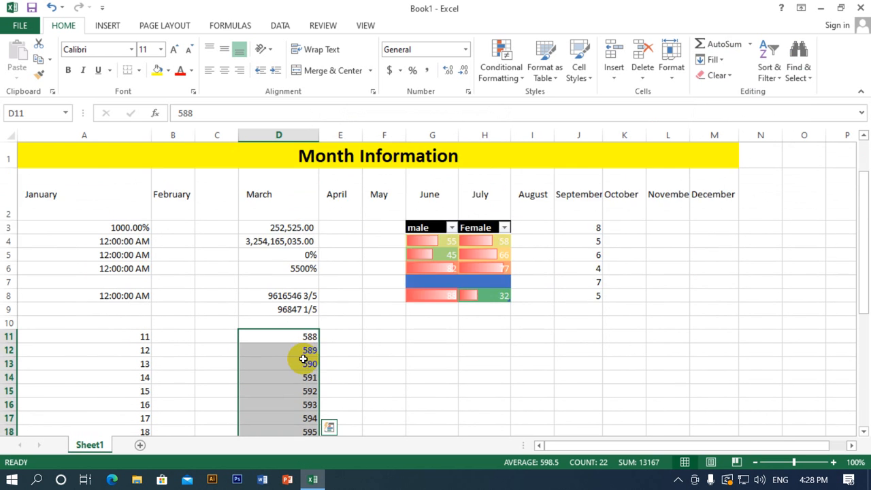
# Step: Replace the first three values of the series in D11:D13 with 5, 10 and 15
pyautogui.scroll(-2, 306, 351)
pyautogui.click(384, 271)
pyautogui.click(303, 204)
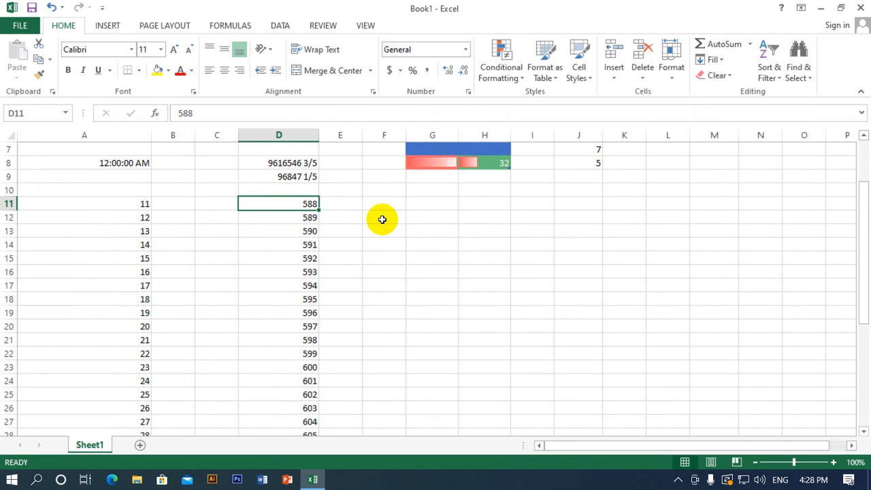
pyautogui.write('5')
pyautogui.press('Return')
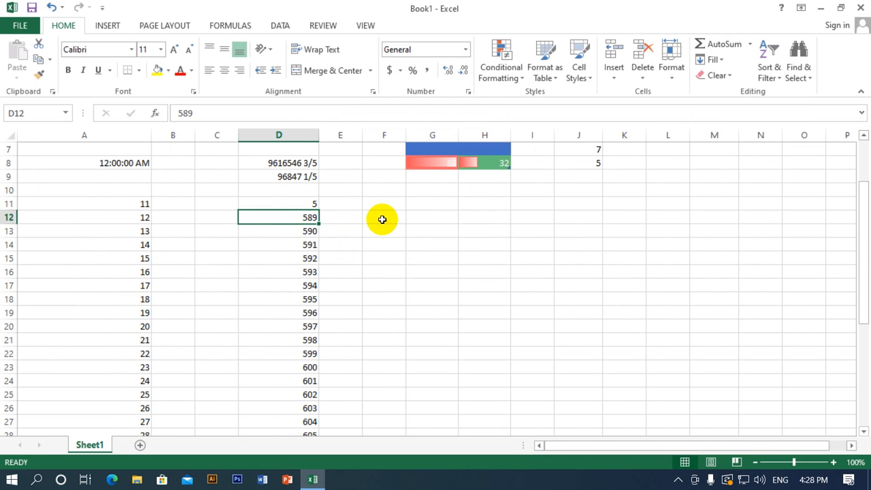
pyautogui.write('10')
pyautogui.press('Return')
pyautogui.write('15')
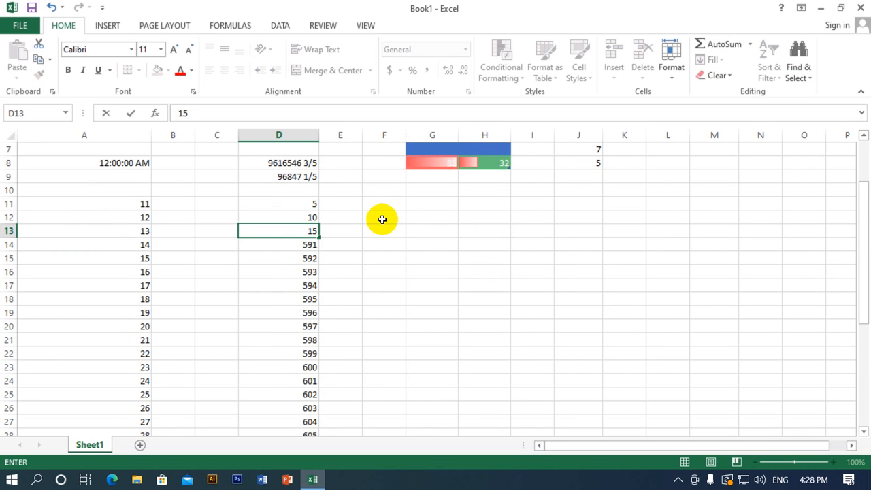
pyautogui.press('Return')
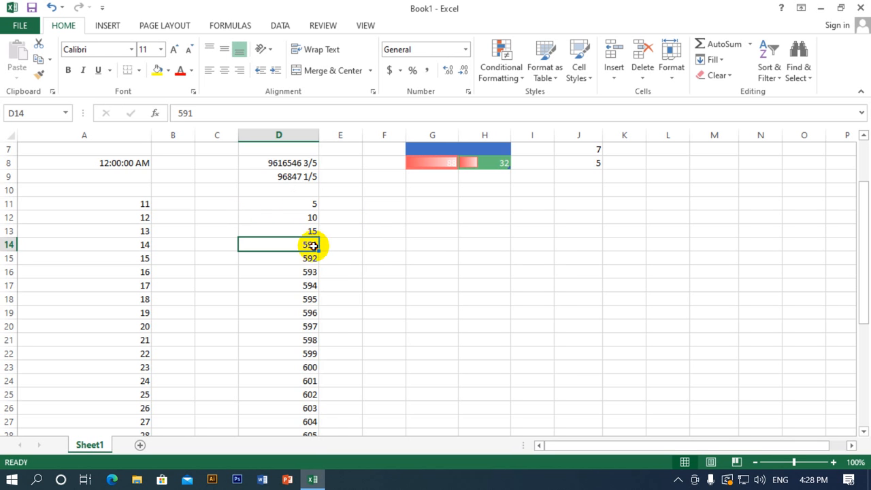
# Step: Try to clear the remaining old series values in D14:D32
pyautogui.moveTo(312, 246); pyautogui.dragTo(303, 413)
pyautogui.press('BackSpace')
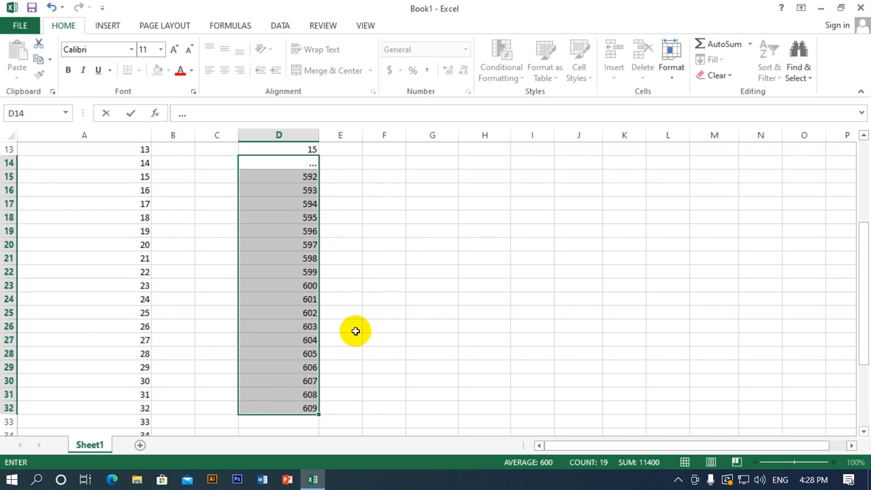
pyautogui.click(717, 75)
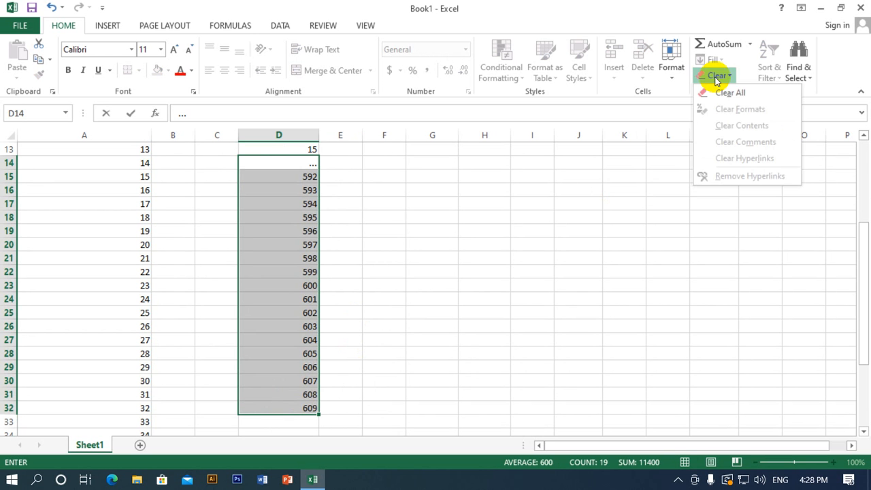
pyautogui.click(723, 94)
pyautogui.click(439, 179)
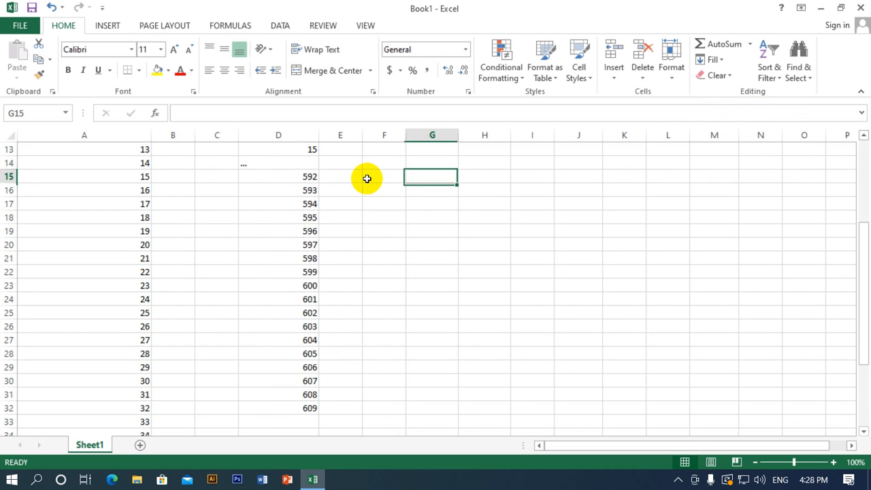
pyautogui.click(303, 163)
pyautogui.moveTo(303, 163); pyautogui.dragTo(311, 406)
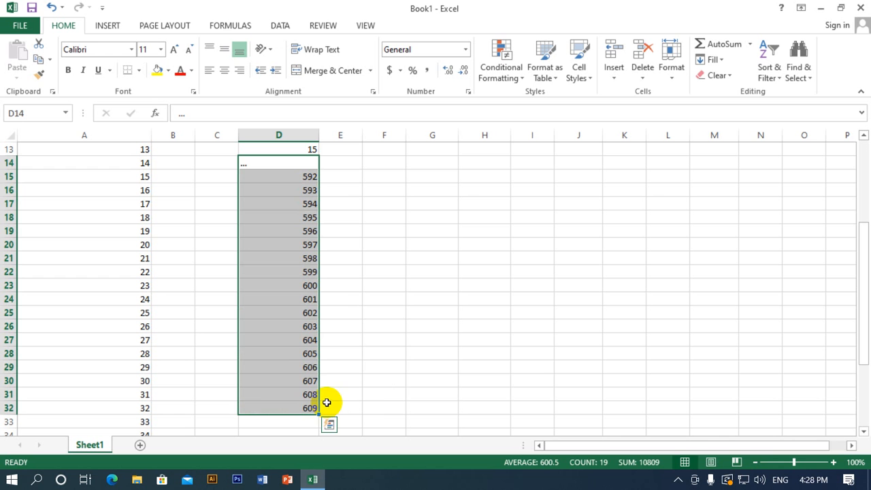
pyautogui.hotkey('shift', 'BackSpace')
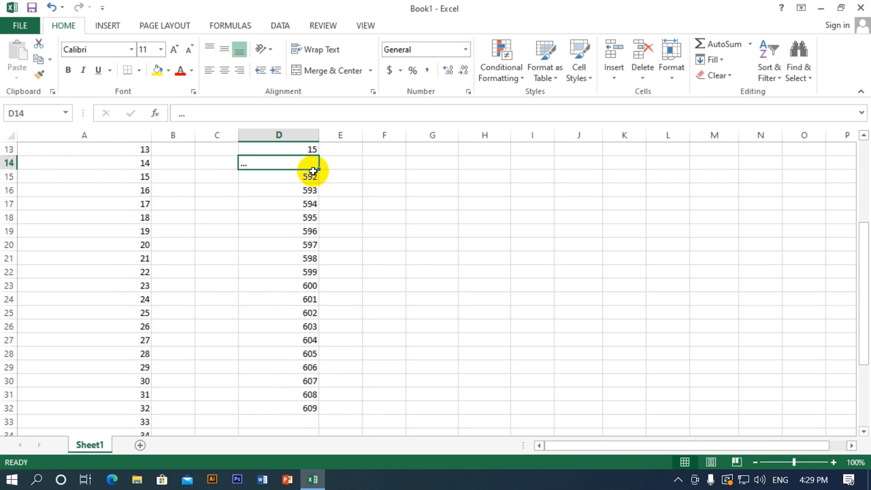
# Step: Fill the range D11:D32 with a series that continues the 5, 10, 15 pattern
pyautogui.scroll(1, 310, 170)
pyautogui.moveTo(311, 167); pyautogui.dragTo(295, 404)
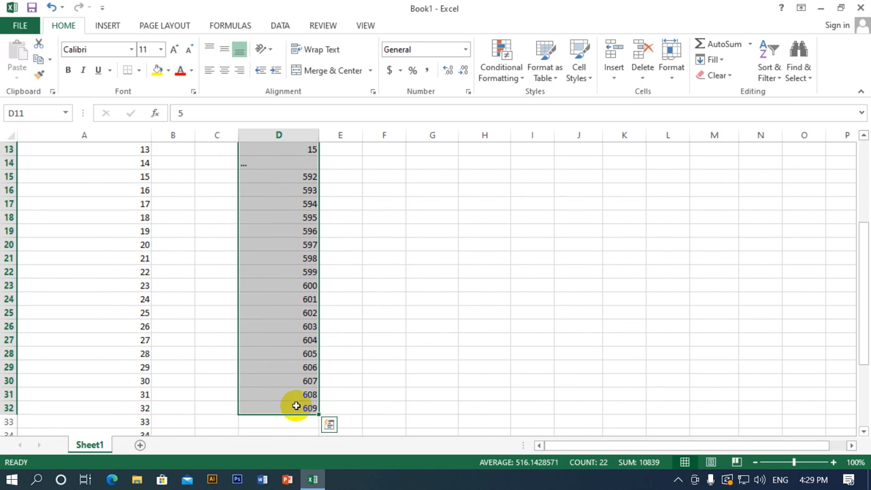
pyautogui.click(721, 61)
pyautogui.click(738, 157)
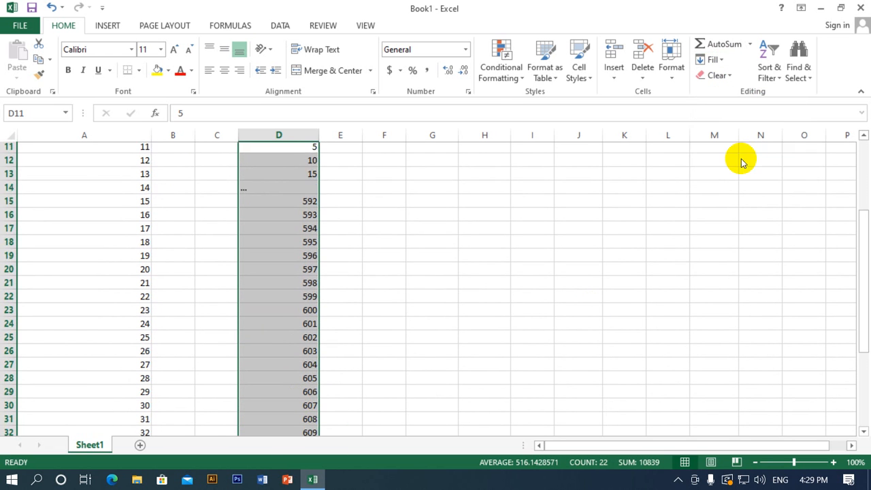
pyautogui.click(411, 251)
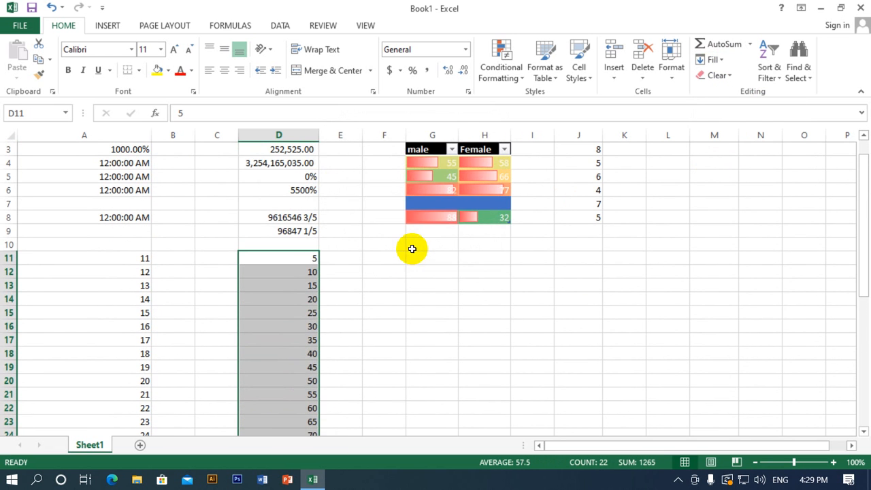
pyautogui.click(333, 286)
pyautogui.scroll(1, 383, 307)
pyautogui.scroll(-2, 377, 272)
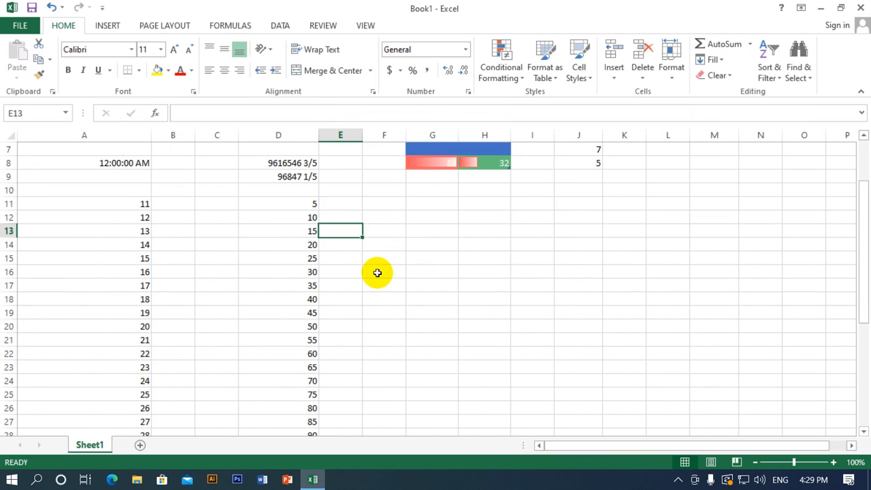
pyautogui.click(290, 200)
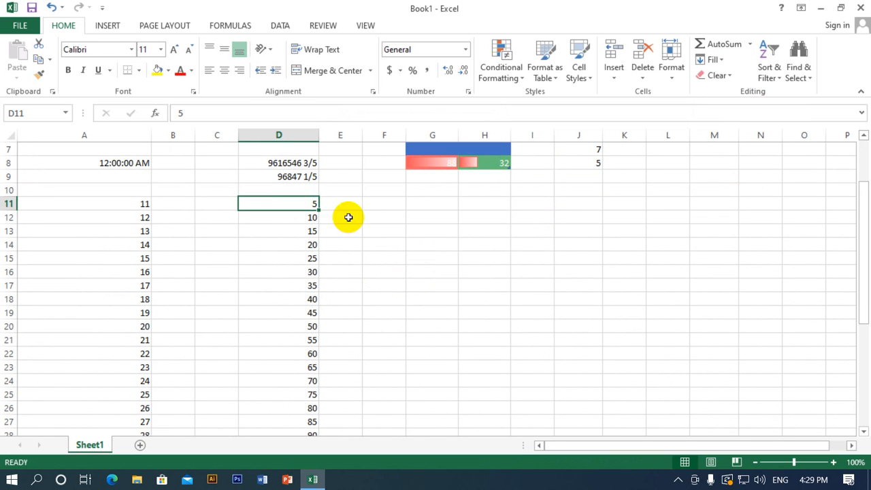
# Step: Examine the filled series in column D from D11 down to its last value
pyautogui.click(306, 219)
pyautogui.click(307, 229)
pyautogui.click(306, 245)
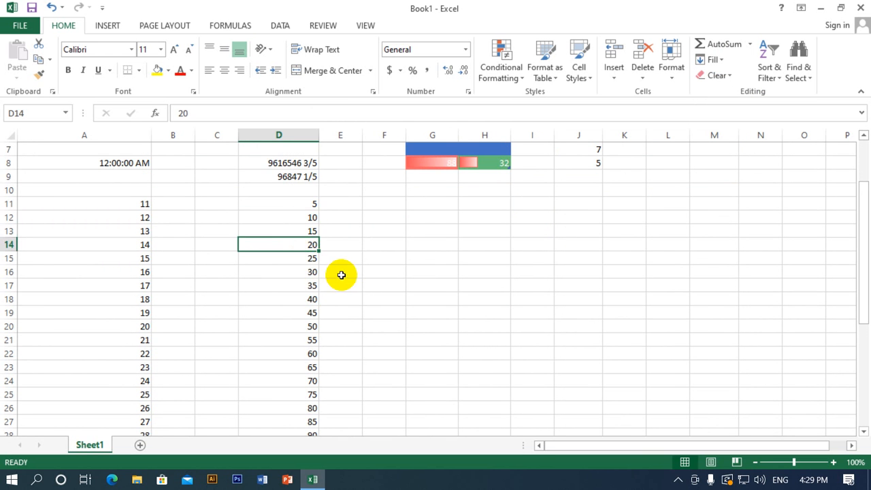
pyautogui.scroll(-2, 344, 276)
pyautogui.scroll(2, 343, 276)
pyautogui.scroll(-7, 344, 276)
pyautogui.scroll(6, 278, 299)
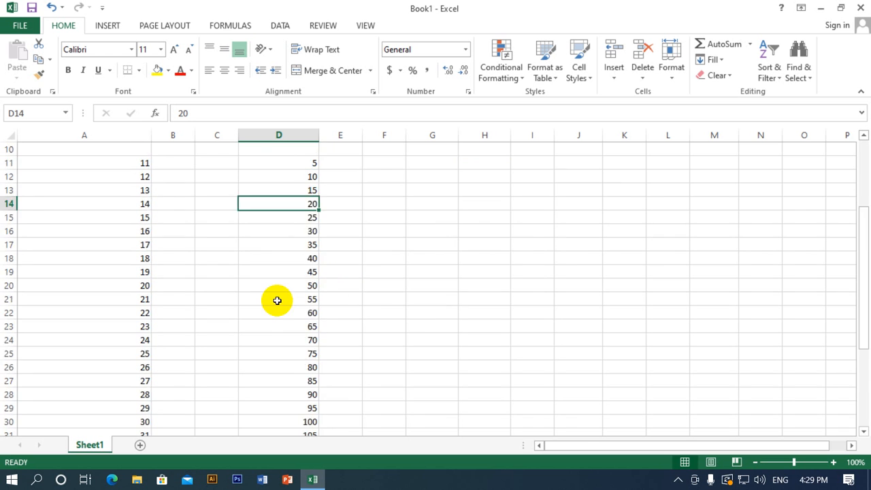
pyautogui.scroll(-2, 276, 301)
pyautogui.scroll(-4, 277, 300)
pyautogui.scroll(9, 278, 301)
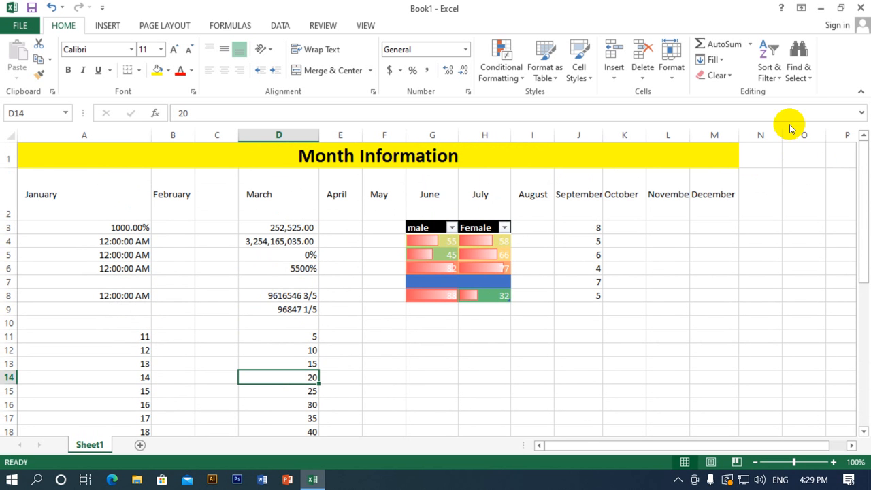
pyautogui.click(113, 27)
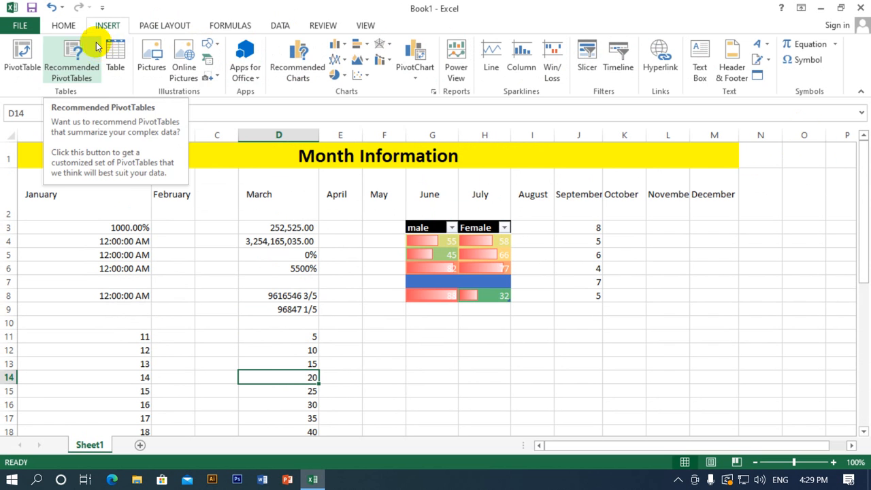
pyautogui.click(116, 67)
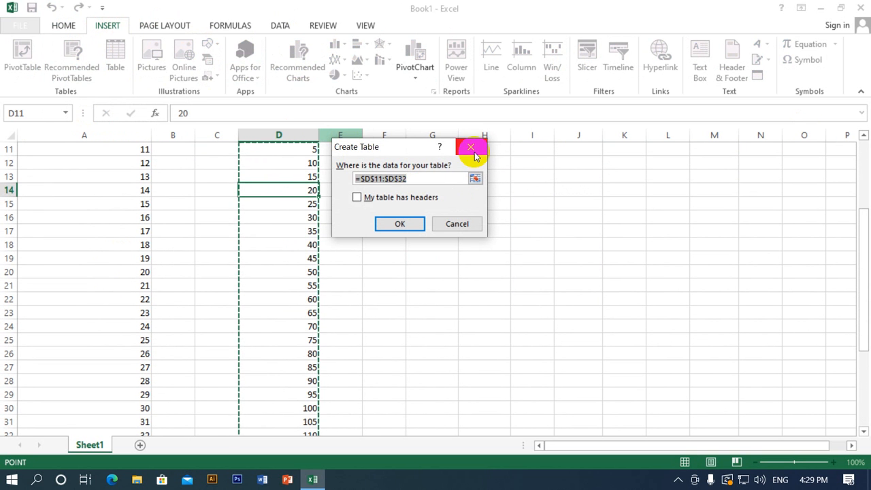
pyautogui.click(471, 147)
pyautogui.scroll(4, 262, 181)
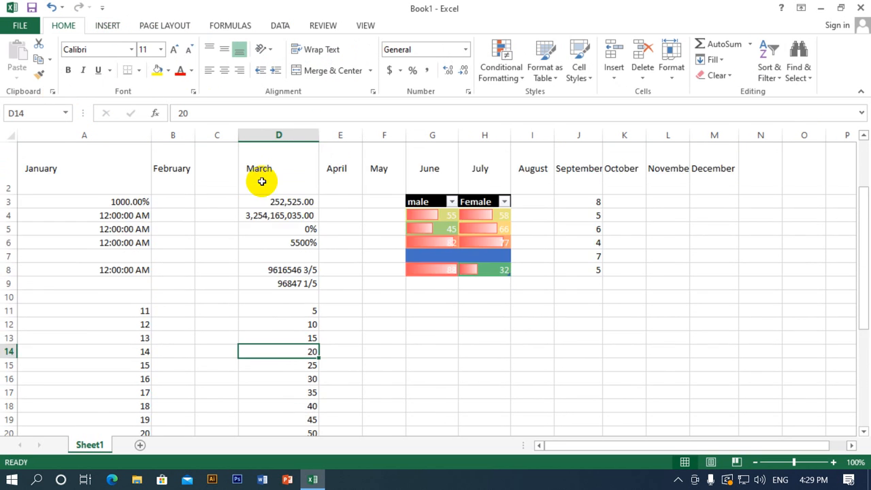
pyautogui.click(109, 25)
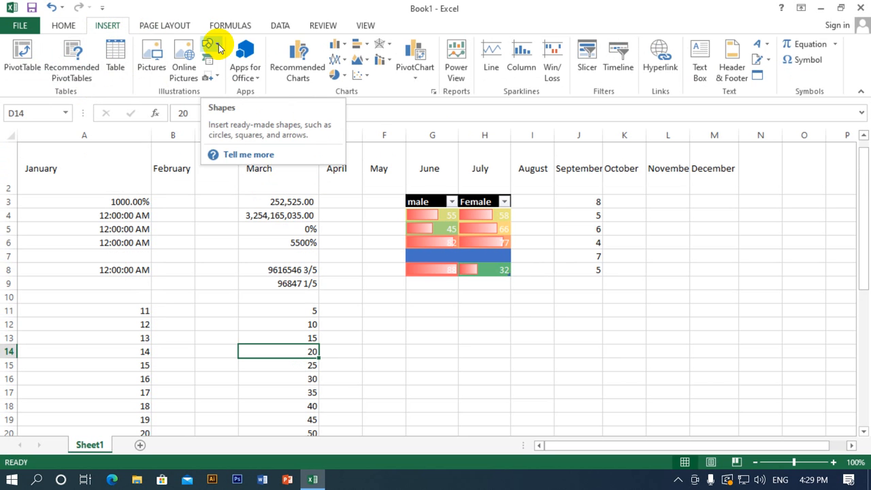
pyautogui.click(371, 327)
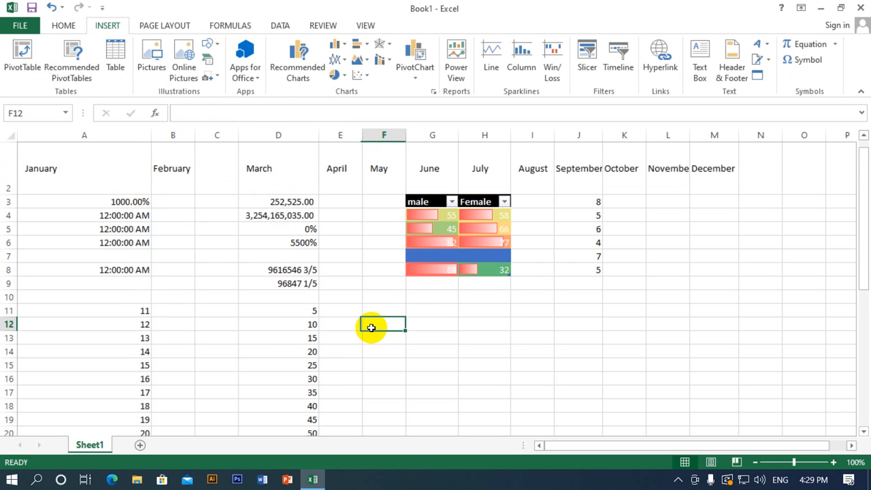
pyautogui.scroll(1, 381, 313)
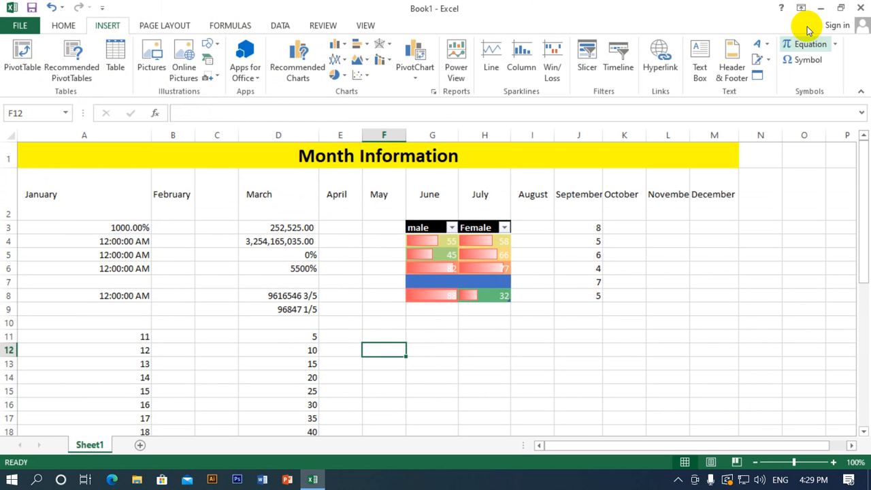
pyautogui.click(63, 26)
pyautogui.click(107, 25)
pyautogui.click(230, 25)
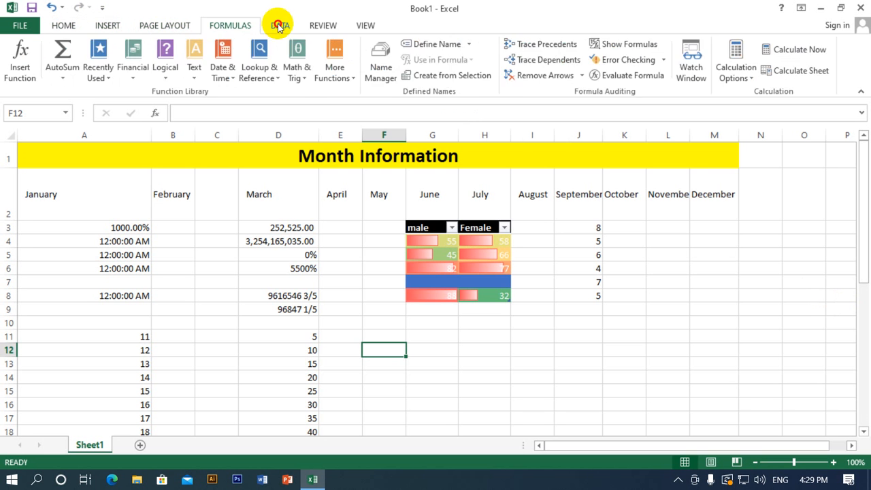
pyautogui.click(279, 25)
pyautogui.click(322, 25)
pyautogui.click(367, 25)
pyautogui.click(321, 26)
pyautogui.click(275, 25)
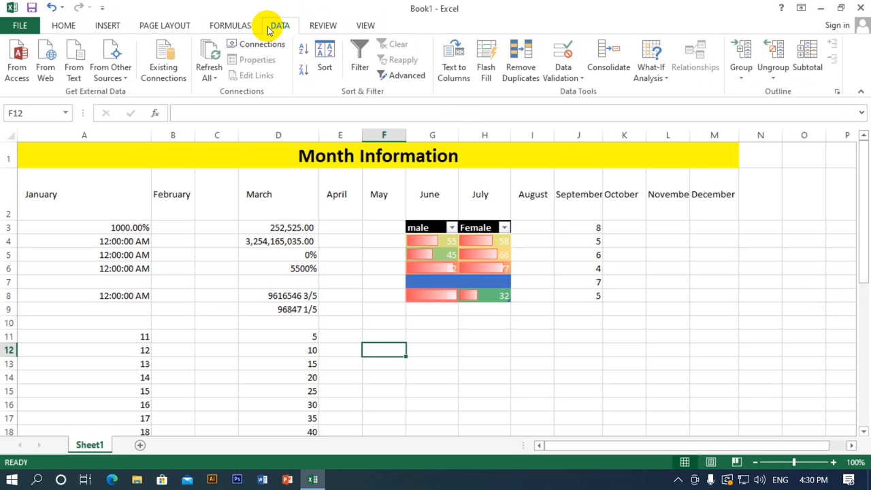
pyautogui.click(230, 25)
pyautogui.click(277, 25)
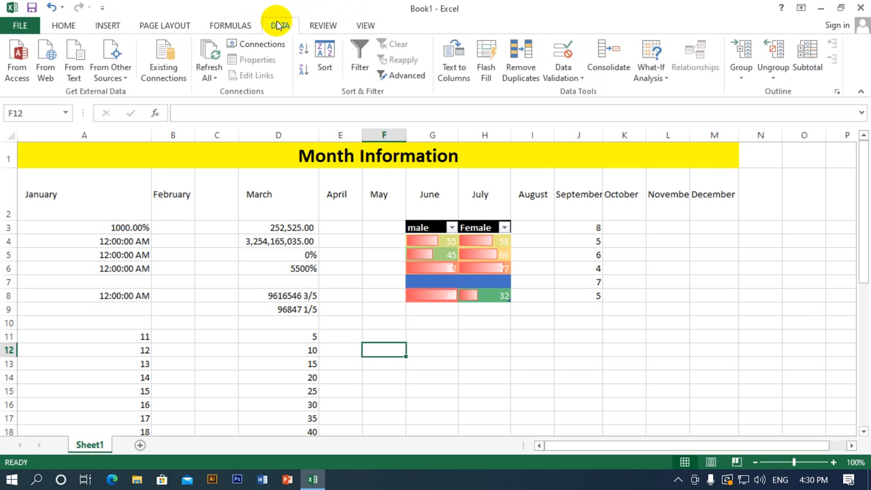
pyautogui.click(322, 25)
pyautogui.click(360, 25)
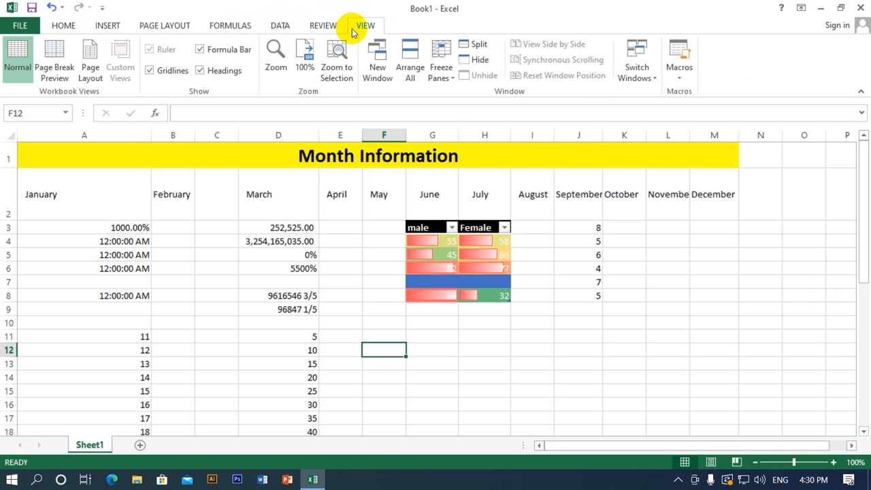
pyautogui.click(322, 26)
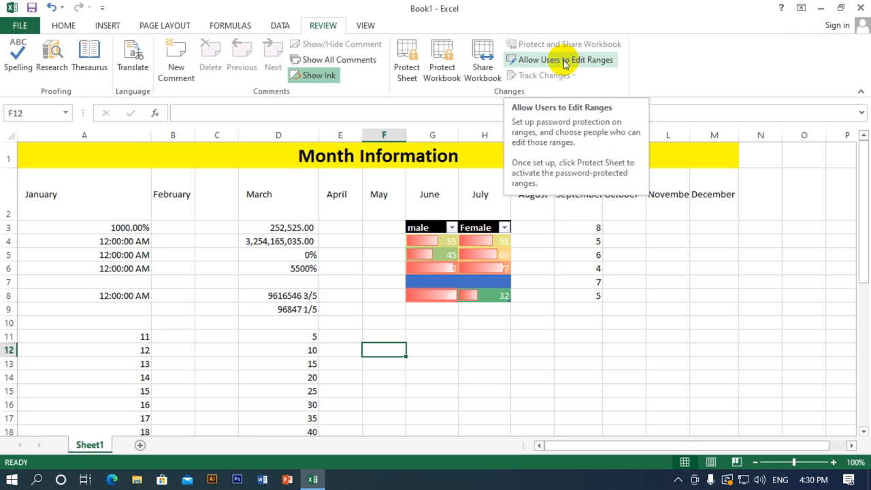
# Step: Apply the Integral theme to the workbook and check the worksheet's look
pyautogui.click(158, 26)
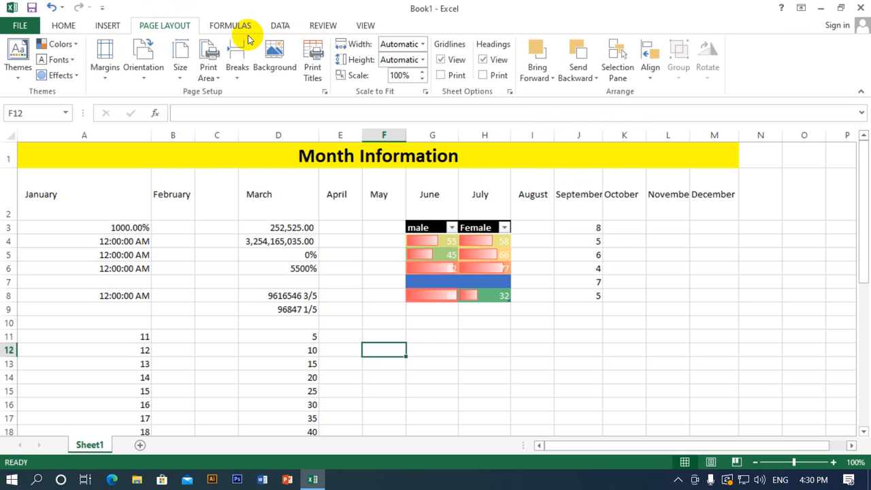
pyautogui.click(22, 68)
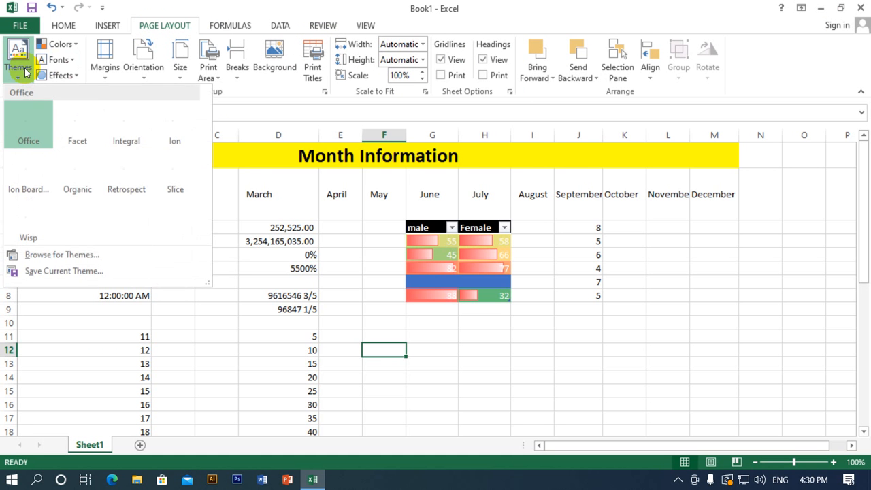
pyautogui.click(138, 123)
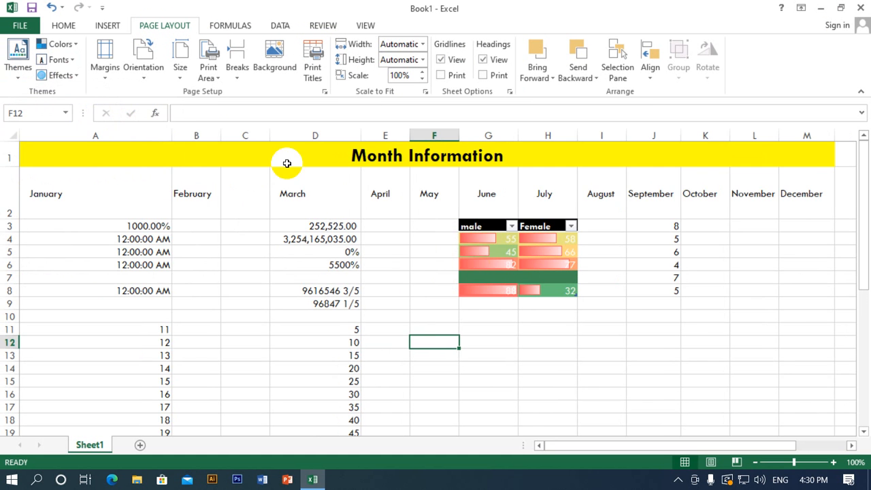
pyautogui.scroll(-3, 377, 278)
pyautogui.scroll(3, 132, 230)
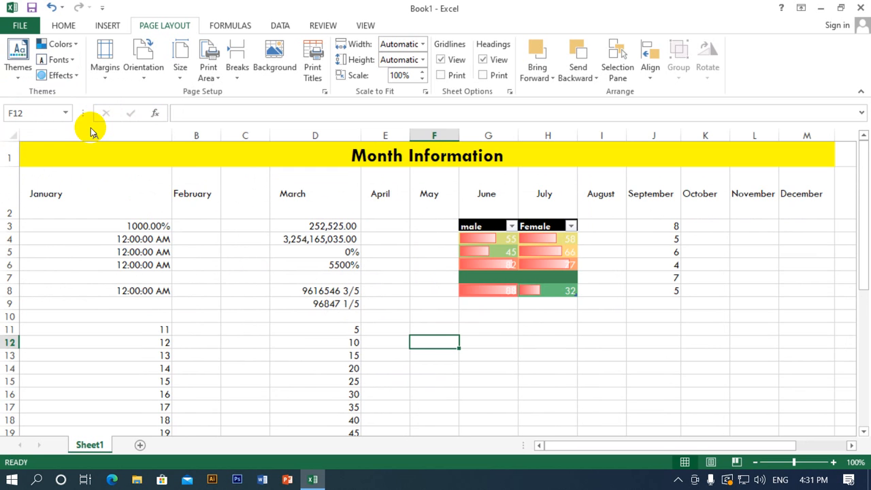
# Step: Change the workbook theme to Ion Boardroom and look over the restyled rows
pyautogui.click(27, 81)
pyautogui.click(23, 165)
pyautogui.scroll(-5, 222, 215)
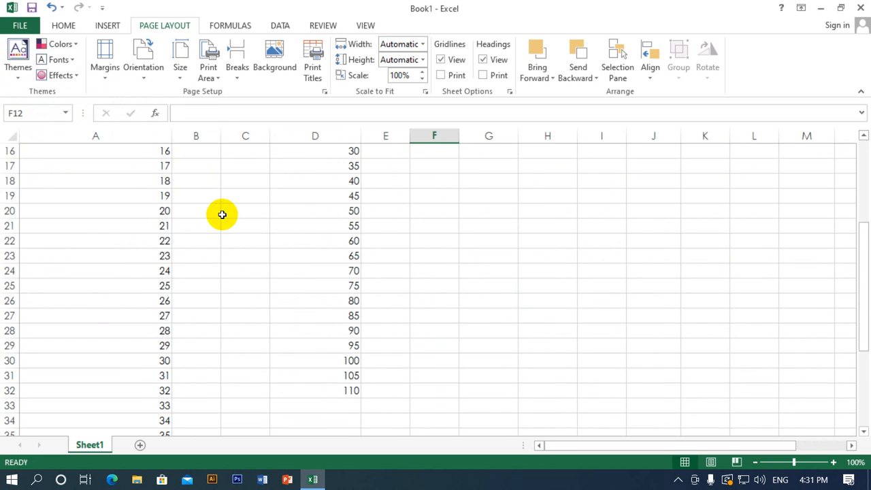
pyautogui.scroll(5, 222, 214)
# Step: Select the entire worksheet and apply the Facet theme
pyautogui.click(68, 191)
pyautogui.click(10, 135)
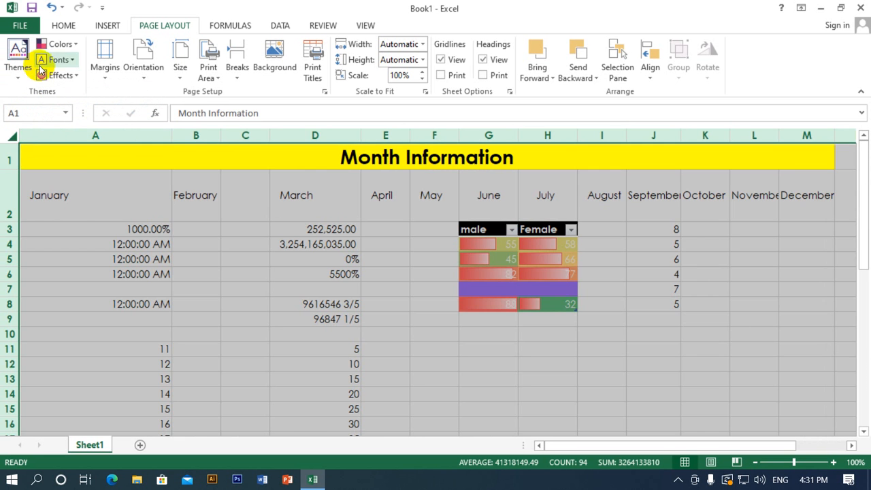
pyautogui.click(20, 71)
pyautogui.click(82, 129)
pyautogui.scroll(-5, 377, 235)
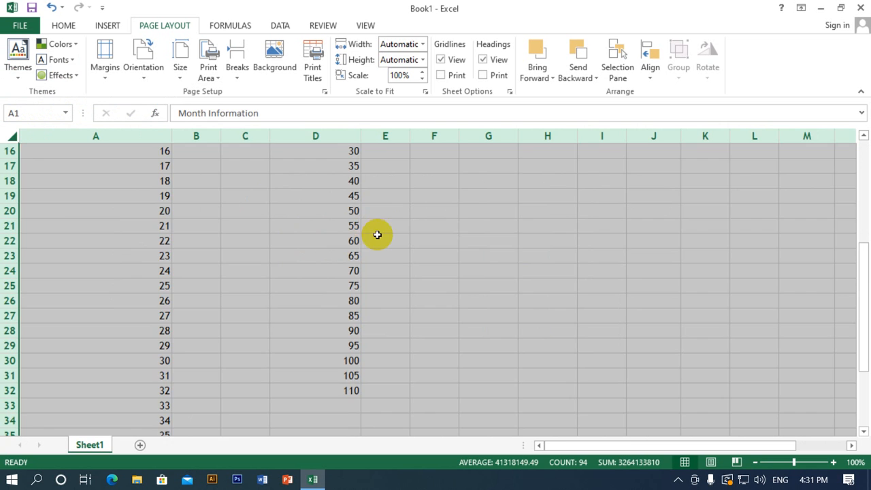
pyautogui.scroll(5, 377, 235)
pyautogui.click(334, 275)
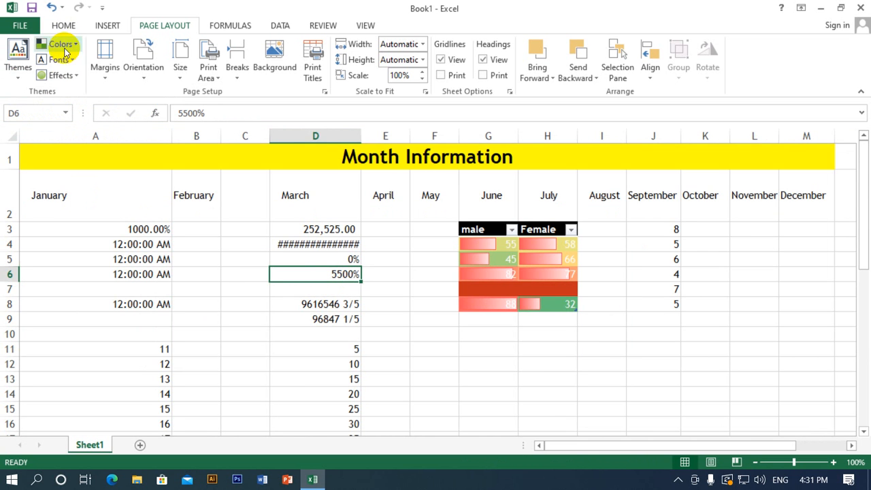
pyautogui.scroll(-4, 64, 274)
pyautogui.scroll(4, 128, 265)
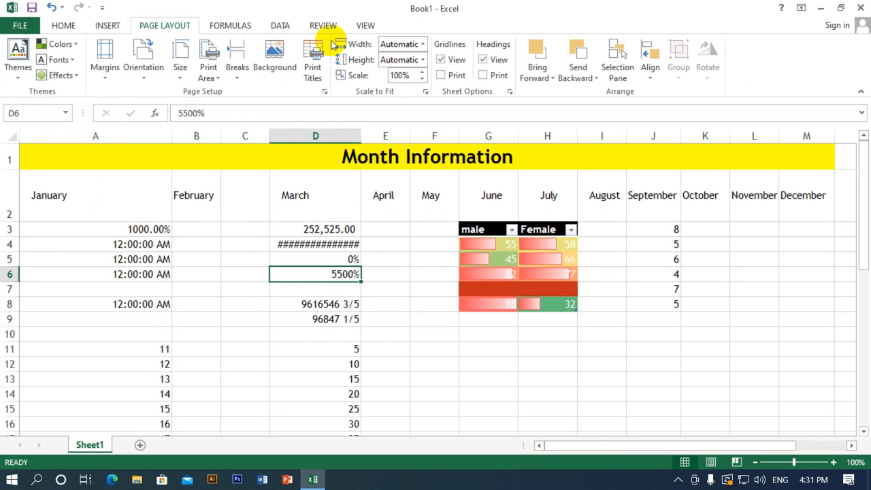
pyautogui.click(107, 25)
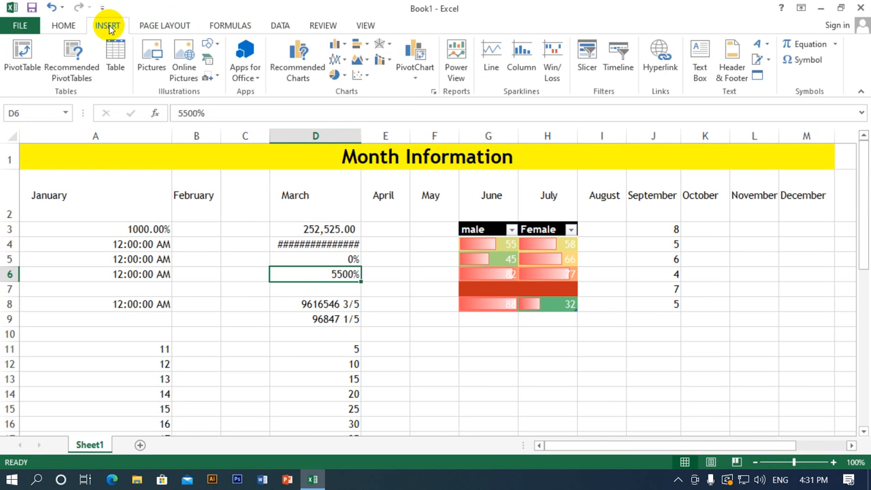
pyautogui.click(164, 27)
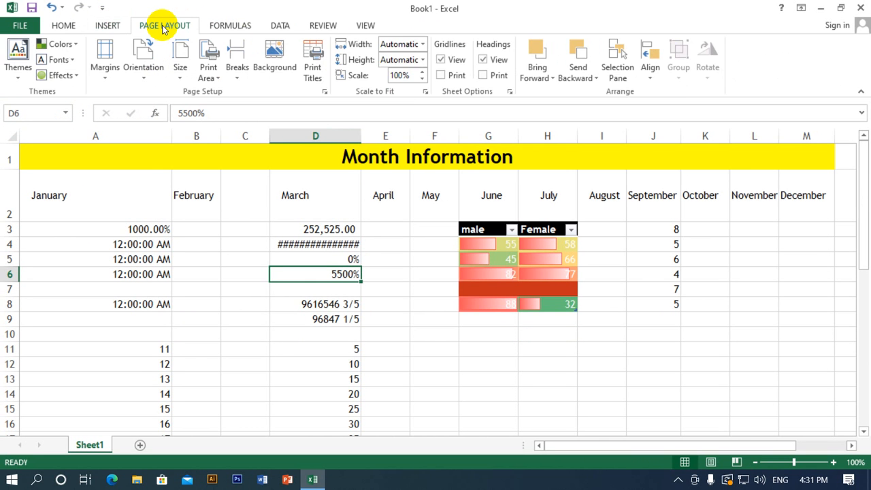
pyautogui.click(226, 27)
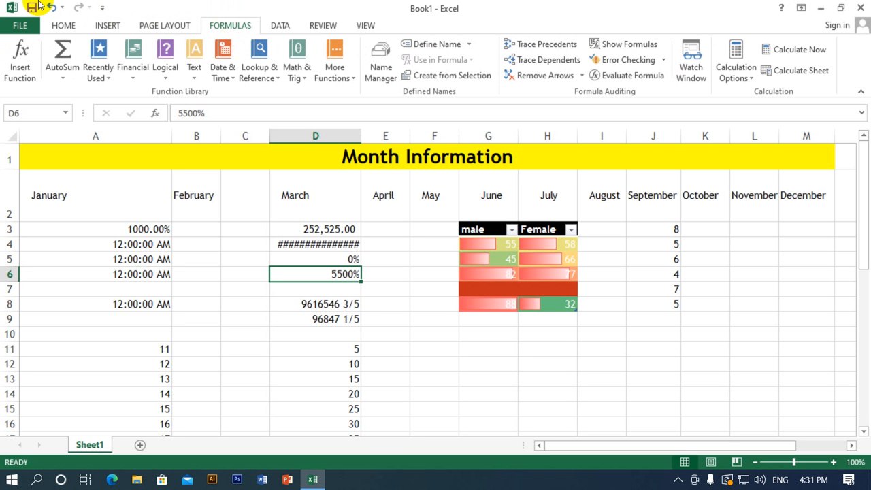
# Step: Set the page orientation to Landscape, applying it again with the entire worksheet selected
pyautogui.click(176, 31)
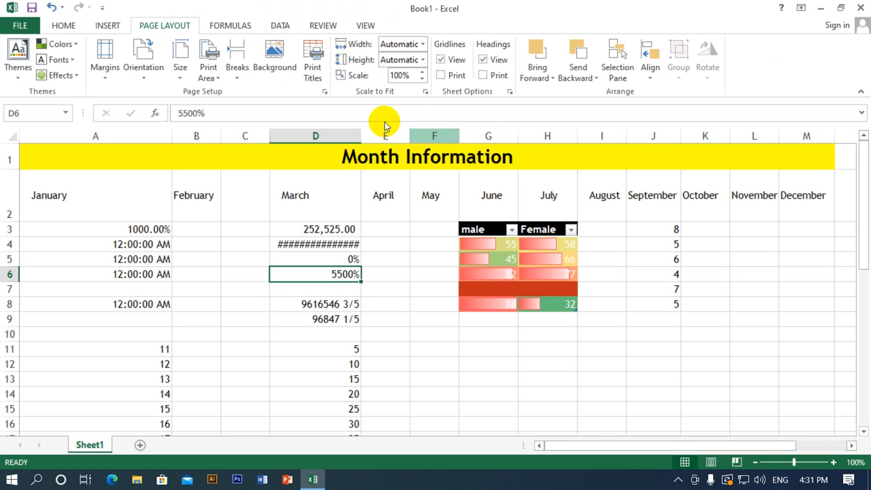
pyautogui.click(138, 73)
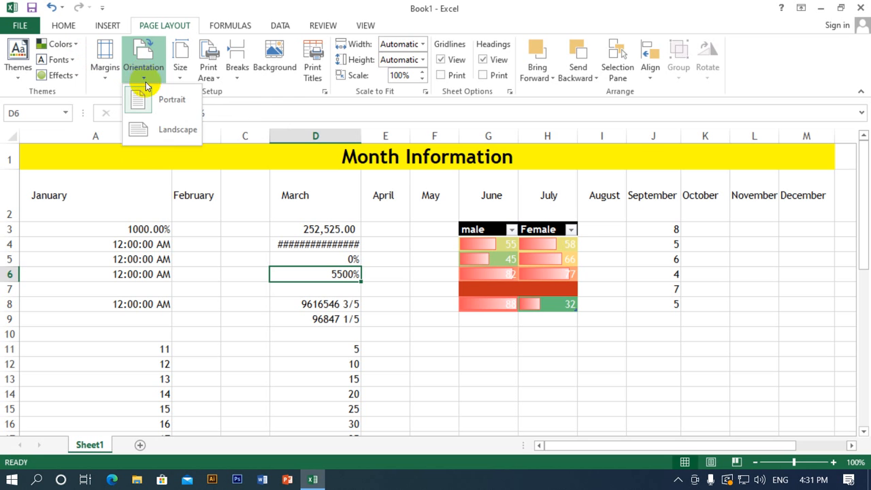
pyautogui.click(169, 130)
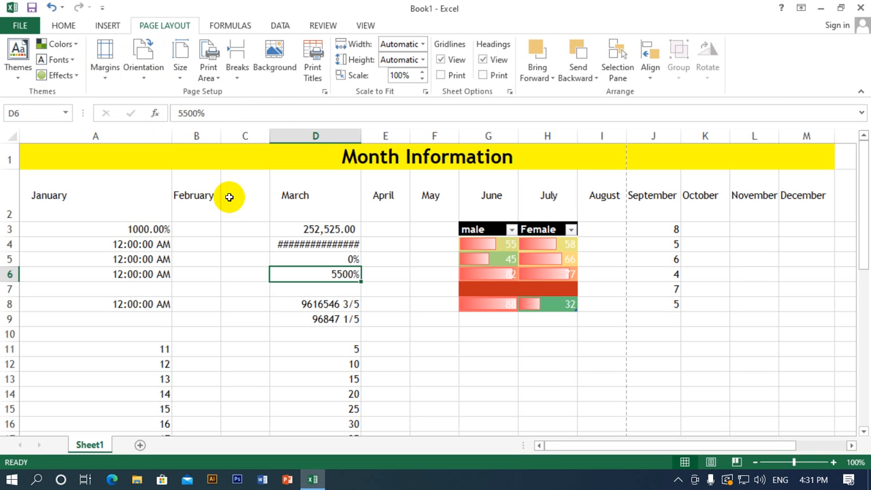
pyautogui.click(52, 177)
pyautogui.click(3, 135)
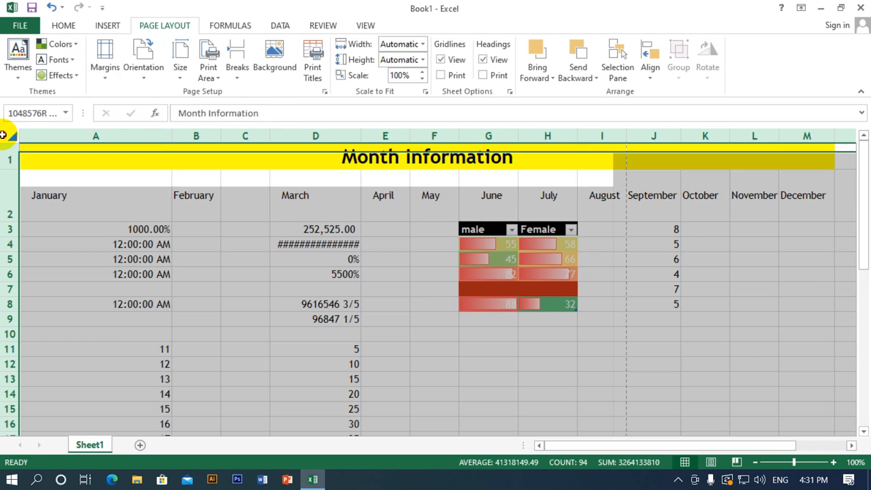
pyautogui.click(139, 67)
pyautogui.click(180, 135)
# Step: Set the page orientation to Portrait and widen the horizontal scroll bar
pyautogui.click(141, 65)
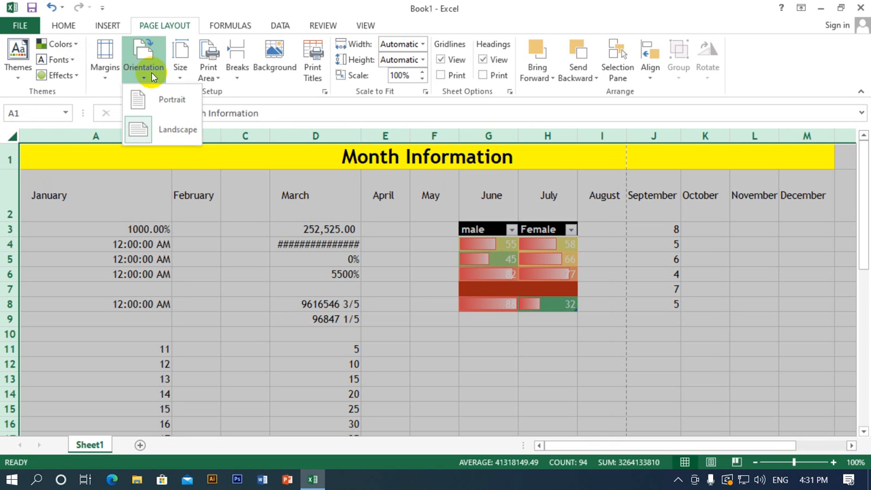
pyautogui.click(163, 104)
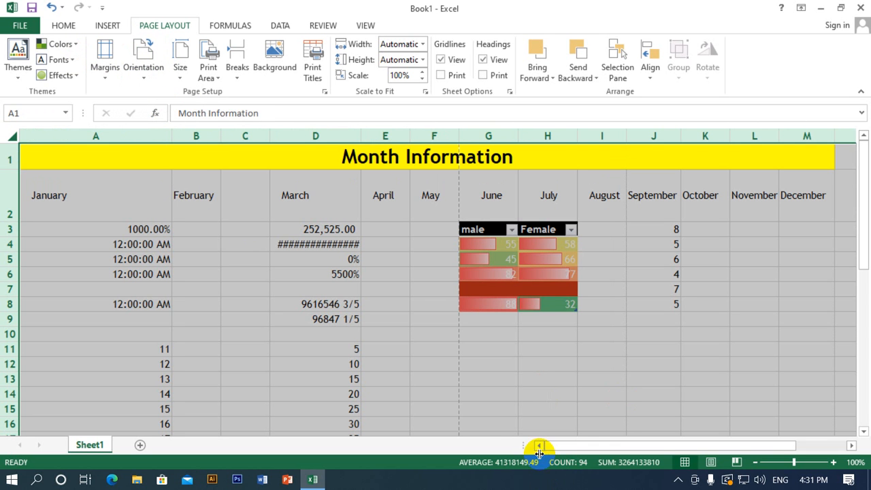
pyautogui.moveTo(525, 446); pyautogui.dragTo(437, 445)
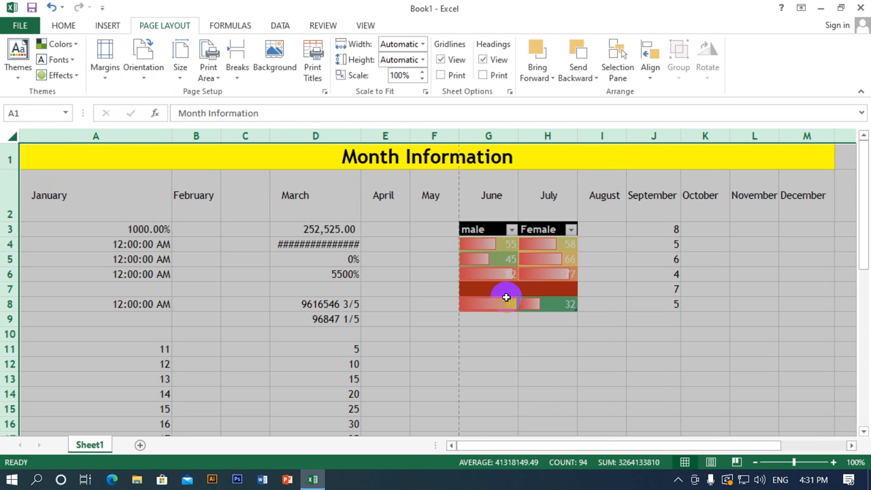
pyautogui.scroll(-2, 421, 319)
pyautogui.click(352, 331)
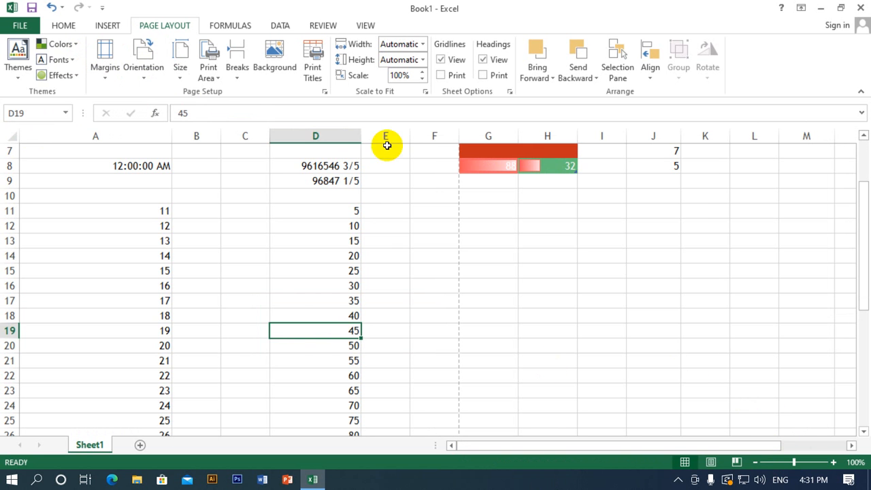
pyautogui.click(432, 253)
pyautogui.click(27, 68)
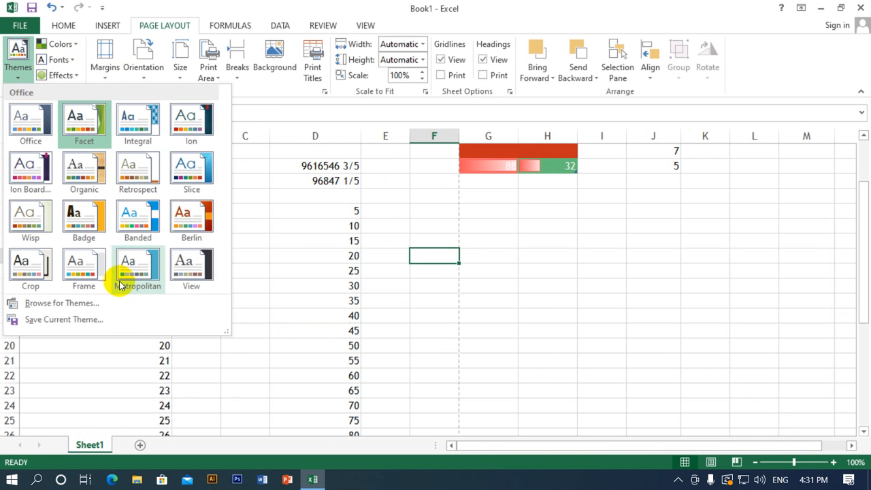
pyautogui.click(333, 286)
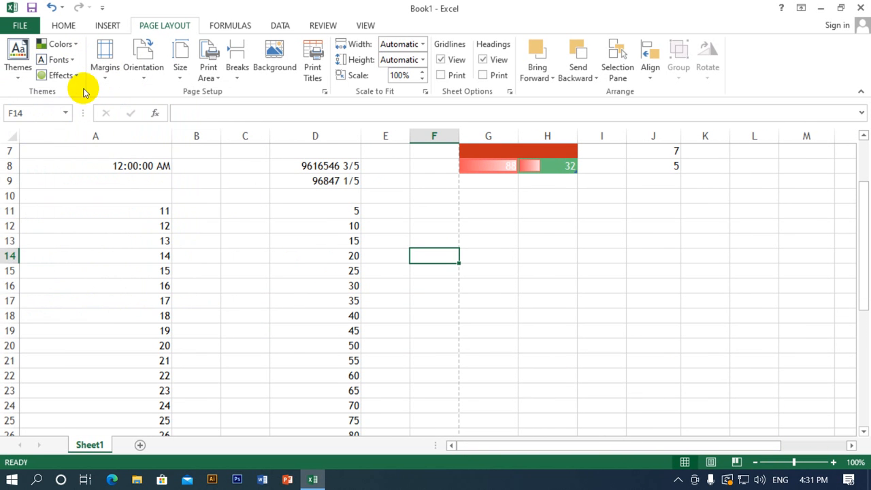
pyautogui.click(187, 256)
pyautogui.scroll(2, 318, 263)
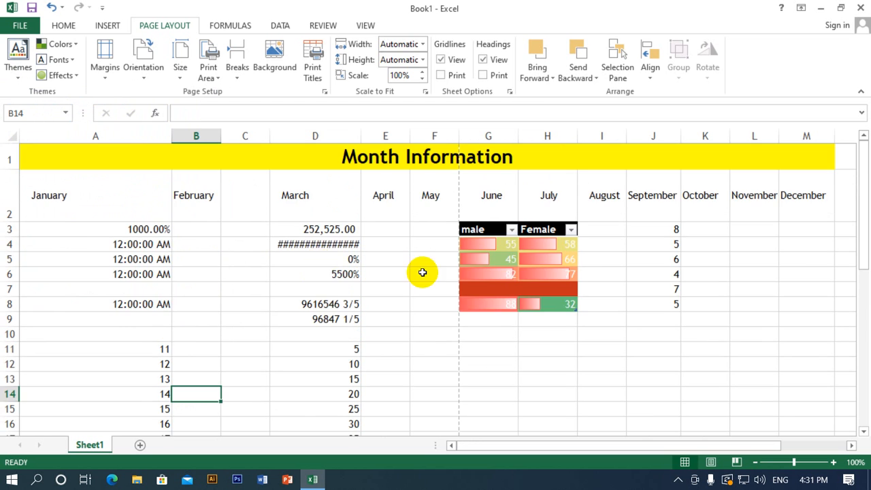
# Step: Insert a Basic Block List SmartArt graphic into the worksheet
pyautogui.click(112, 25)
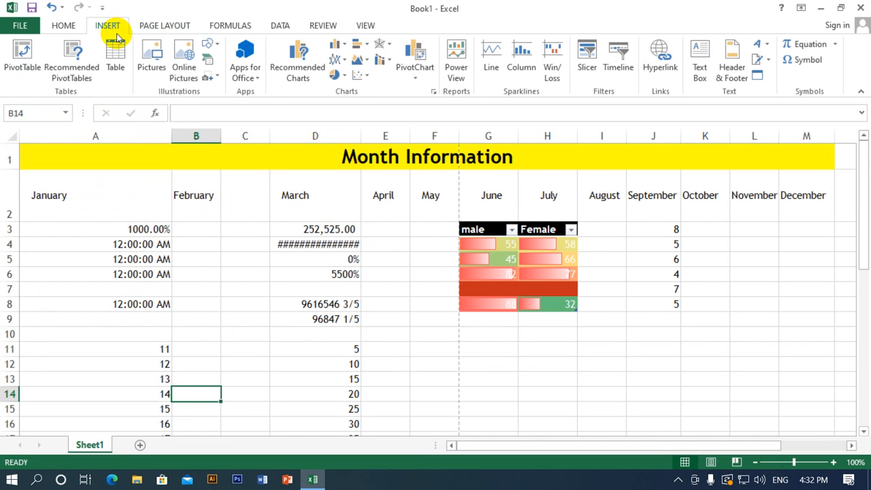
pyautogui.click(246, 260)
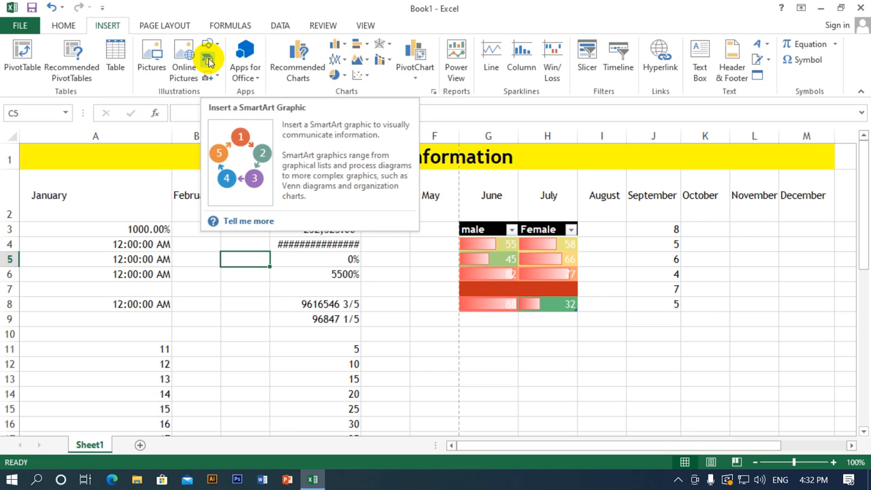
pyautogui.click(441, 363)
pyautogui.click(232, 269)
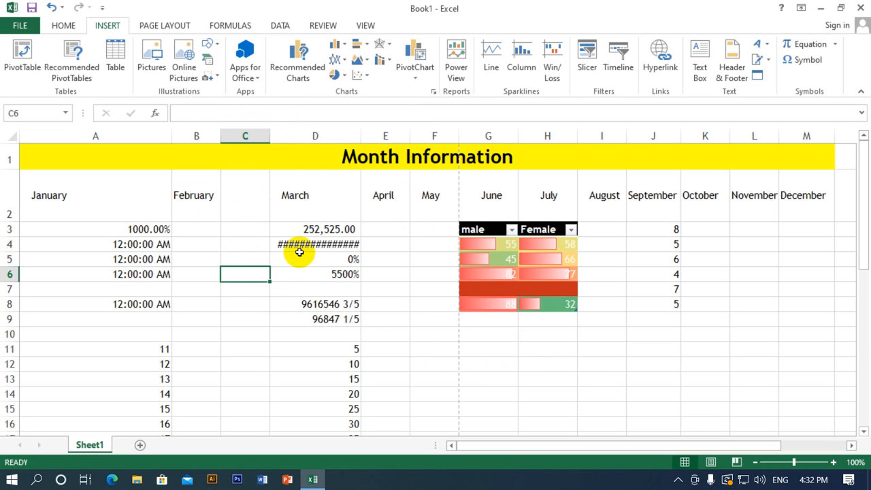
pyautogui.click(210, 62)
pyautogui.click(601, 355)
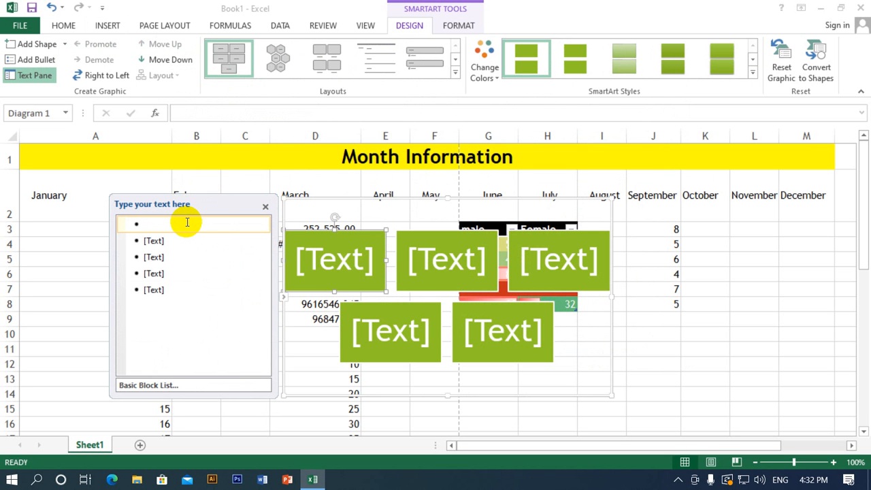
# Step: Label the first two SmartArt blocks january and February, and remove the three remaining empty blocks
pyautogui.write('january')
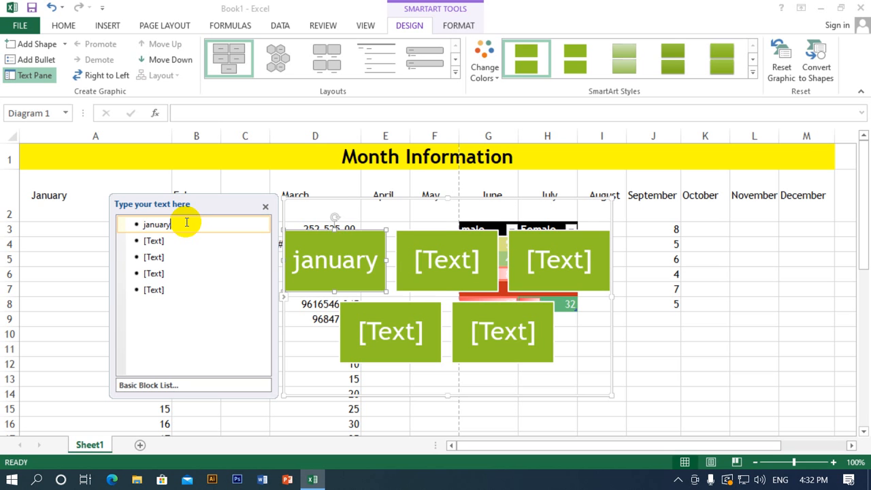
pyautogui.press('Down')
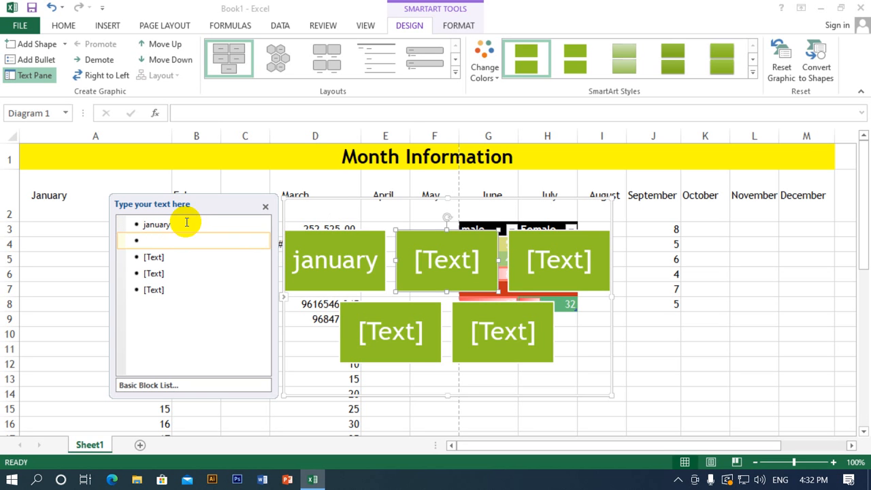
pyautogui.write('February')
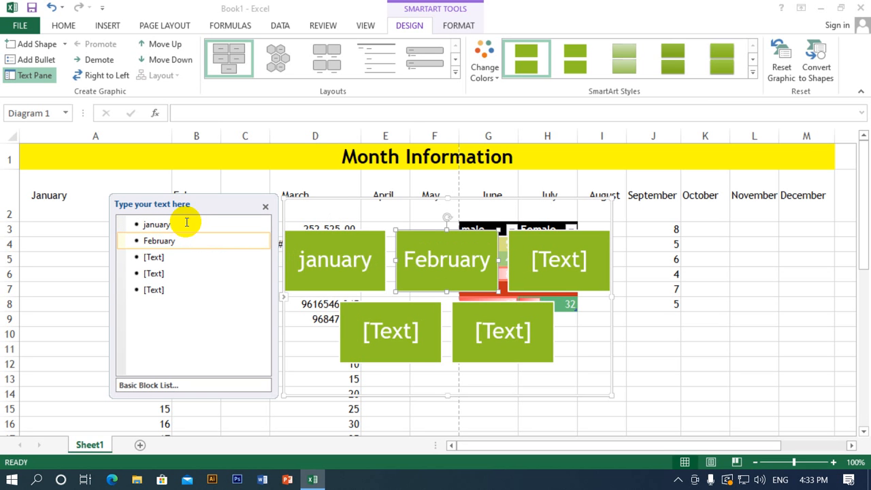
pyautogui.click(181, 289)
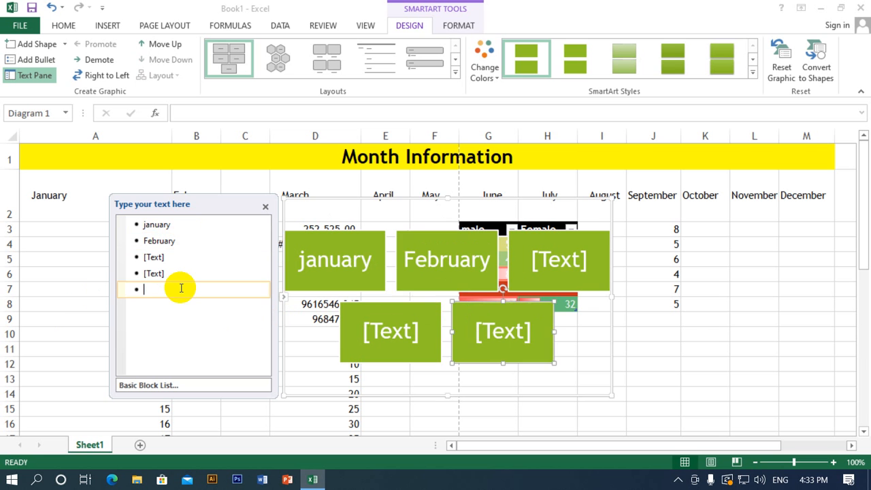
pyautogui.press('BackSpace')
pyautogui.press('BackSpace')
pyautogui.press('BackSpace')
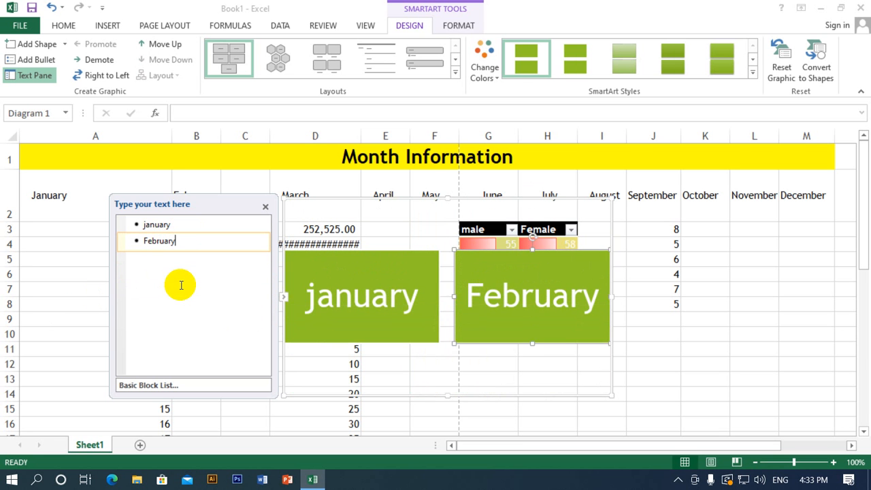
pyautogui.click(690, 347)
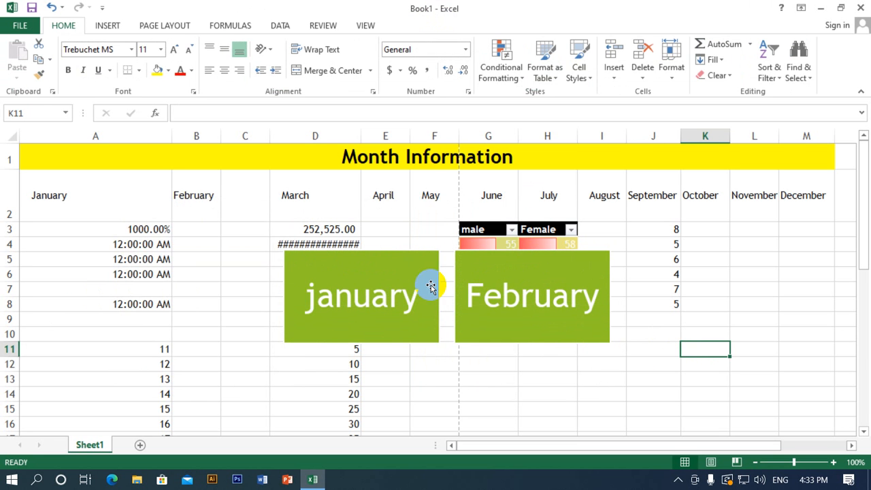
# Step: Nudge the january block slightly upward and move the whole SmartArt graphic below the male/Female table
pyautogui.moveTo(431, 286)
pyautogui.mouseDown()
pyautogui.moveTo(388, 241)
pyautogui.moveTo(432, 276)
pyautogui.mouseUp()
pyautogui.click(489, 213)
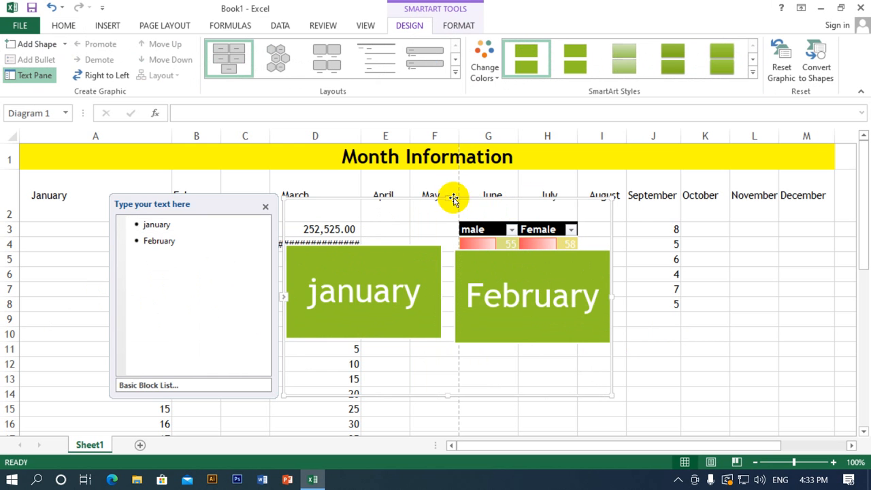
pyautogui.moveTo(466, 198); pyautogui.dragTo(632, 297)
pyautogui.scroll(-4, 635, 297)
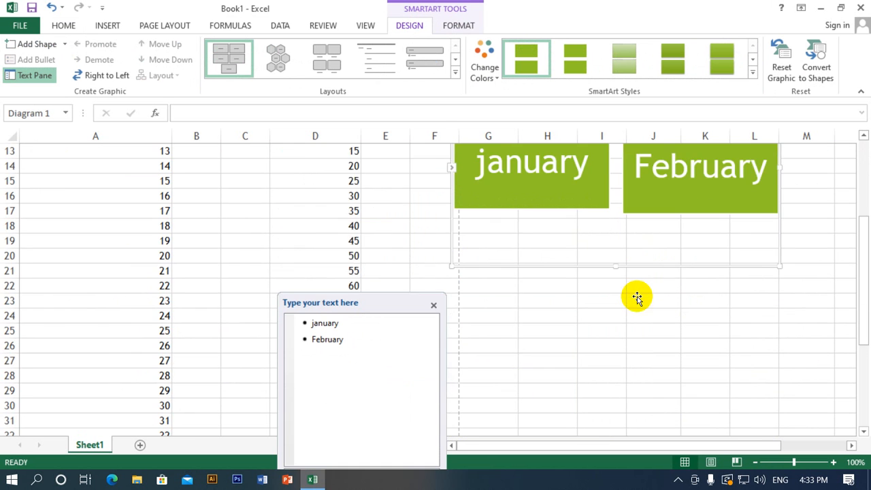
pyautogui.click(626, 291)
pyautogui.scroll(4, 327, 352)
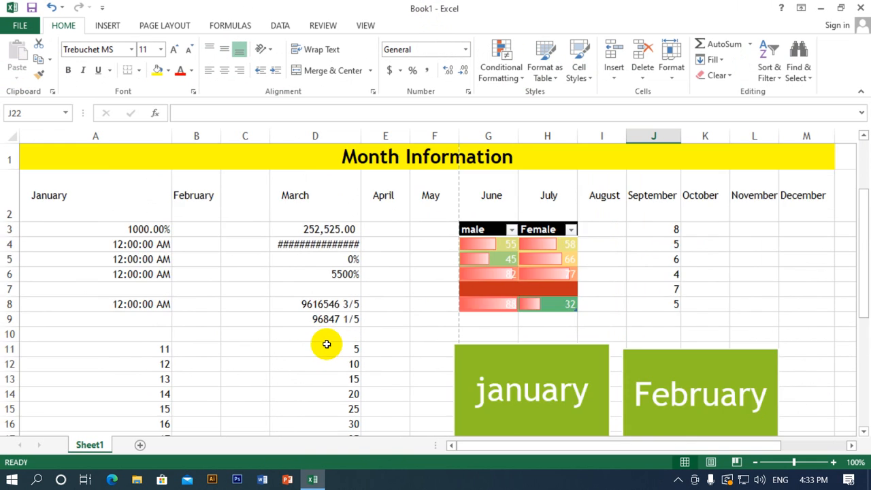
pyautogui.scroll(-2, 327, 340)
pyautogui.scroll(2, 327, 340)
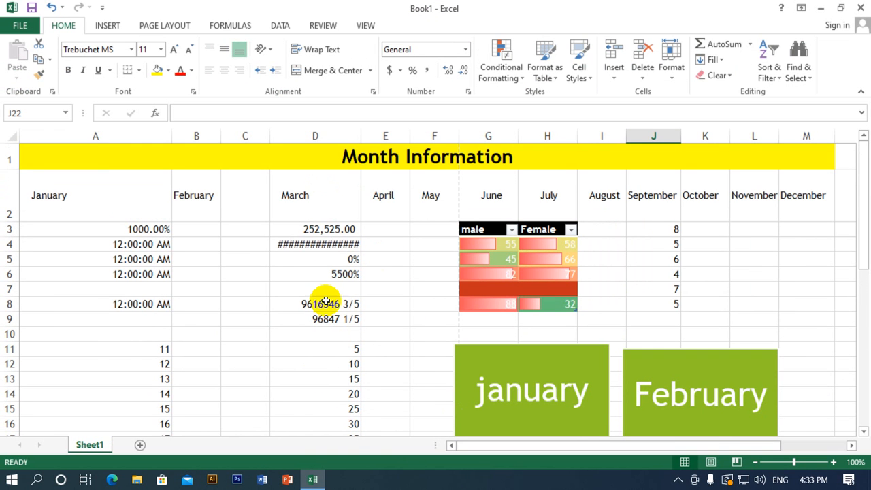
# Step: Select the entire worksheet and set the picture day-141165_640 from the Desktop folder as the sheet background
pyautogui.click(123, 24)
pyautogui.click(159, 26)
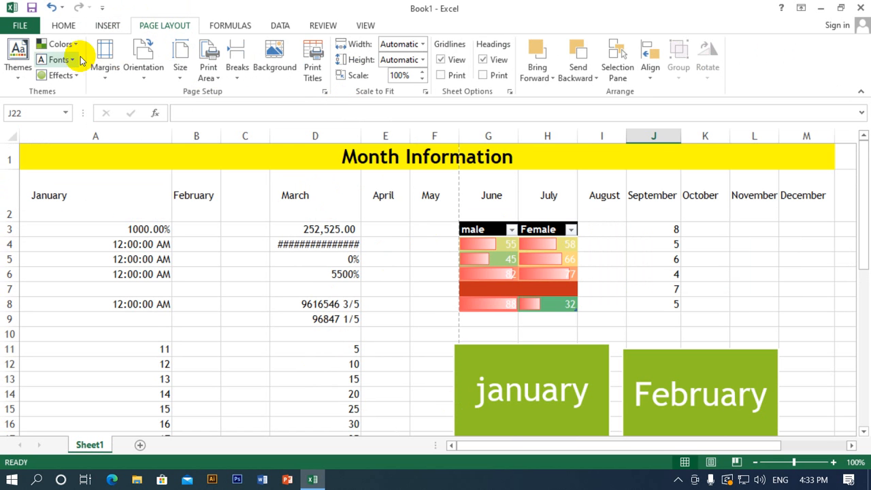
pyautogui.click(307, 302)
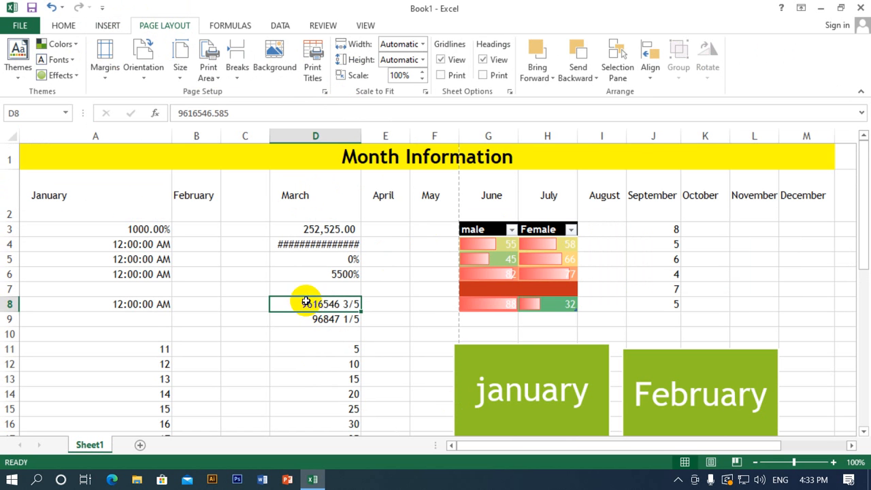
pyautogui.click(11, 136)
pyautogui.click(274, 59)
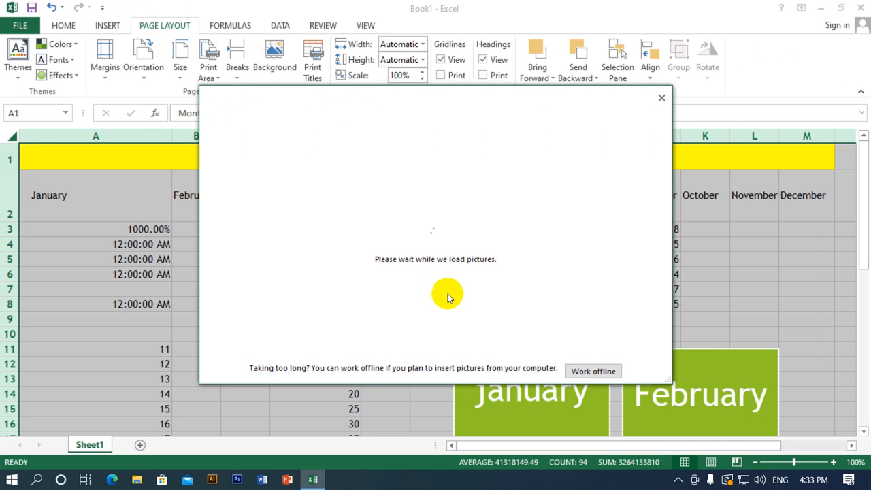
pyautogui.click(594, 369)
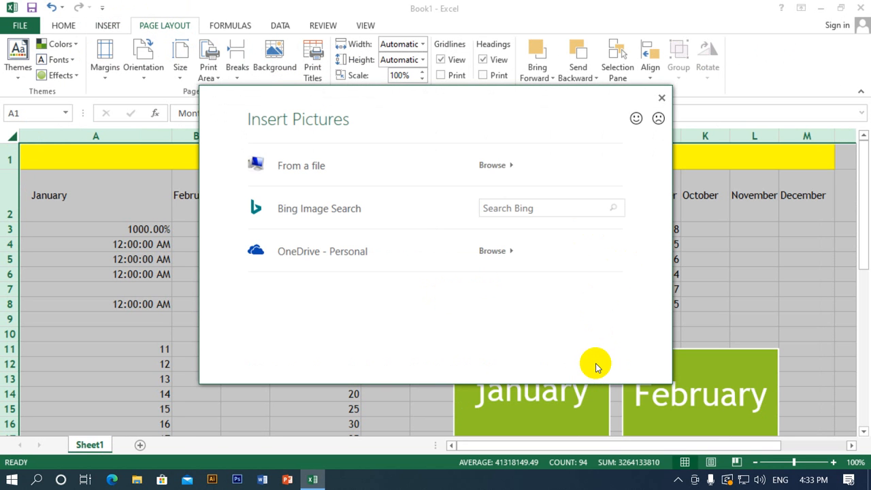
pyautogui.click(505, 163)
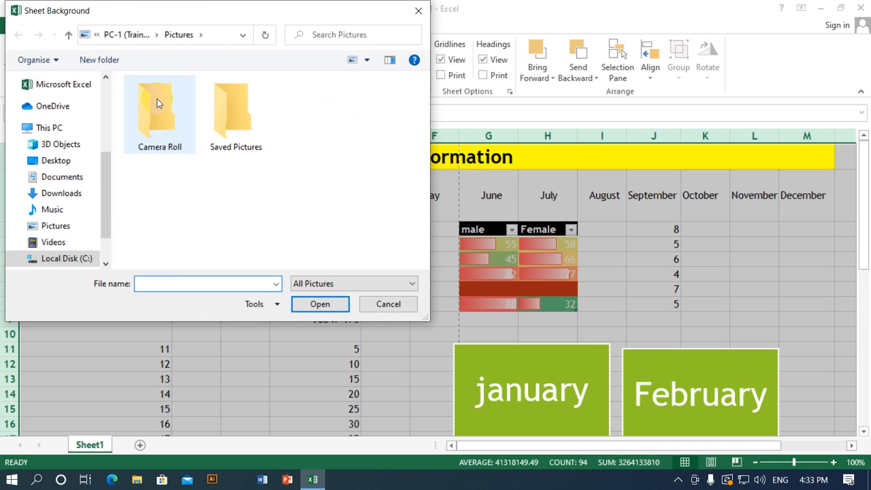
pyautogui.doubleClick(239, 106)
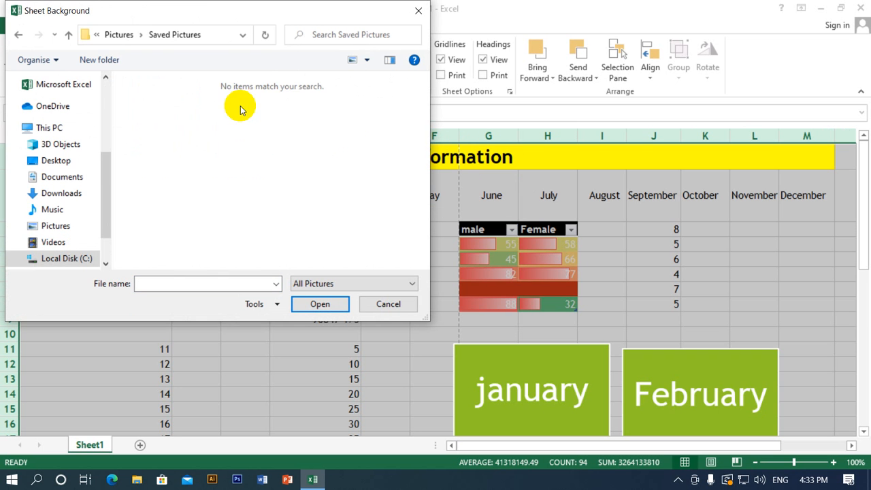
pyautogui.click(80, 162)
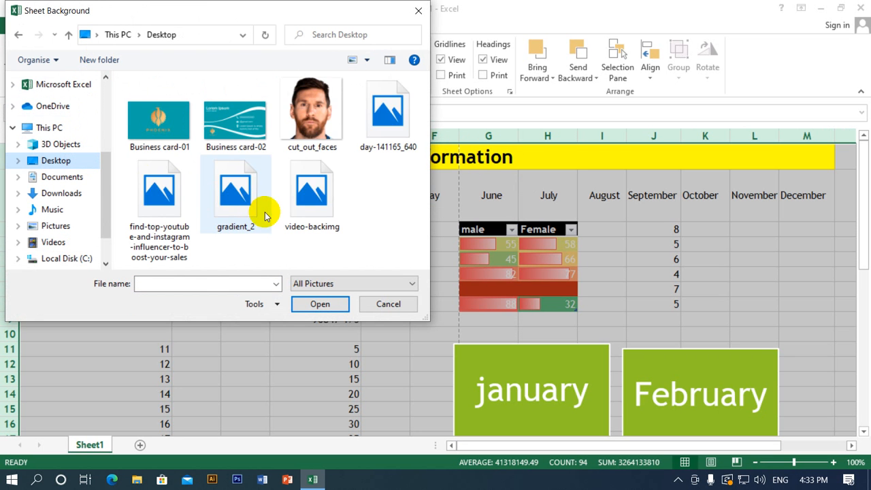
pyautogui.click(400, 129)
pyautogui.click(318, 304)
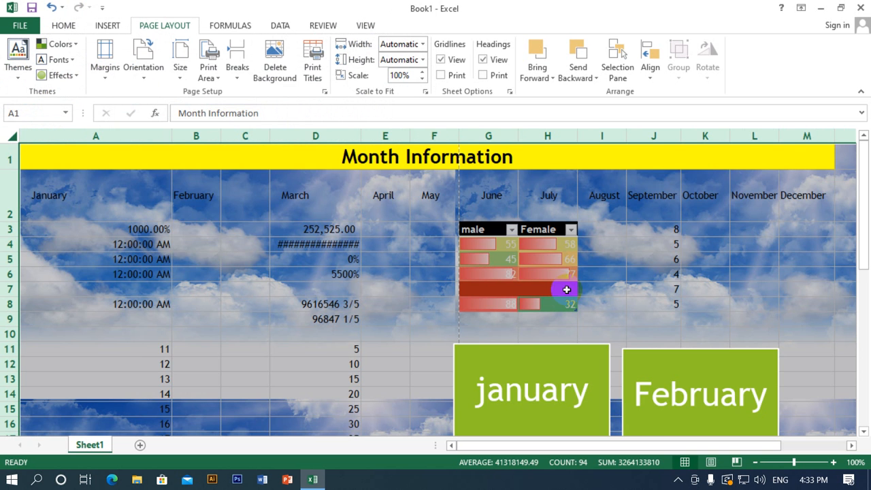
# Step: Look over the sheet background down the rows, and delete it from the worksheet
pyautogui.click(653, 258)
pyautogui.scroll(-10, 811, 298)
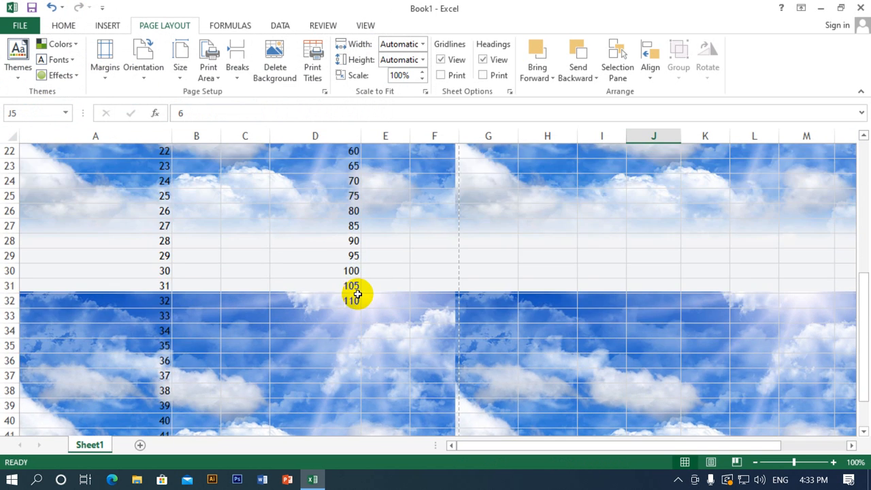
pyautogui.scroll(-4, 357, 292)
pyautogui.scroll(14, 358, 290)
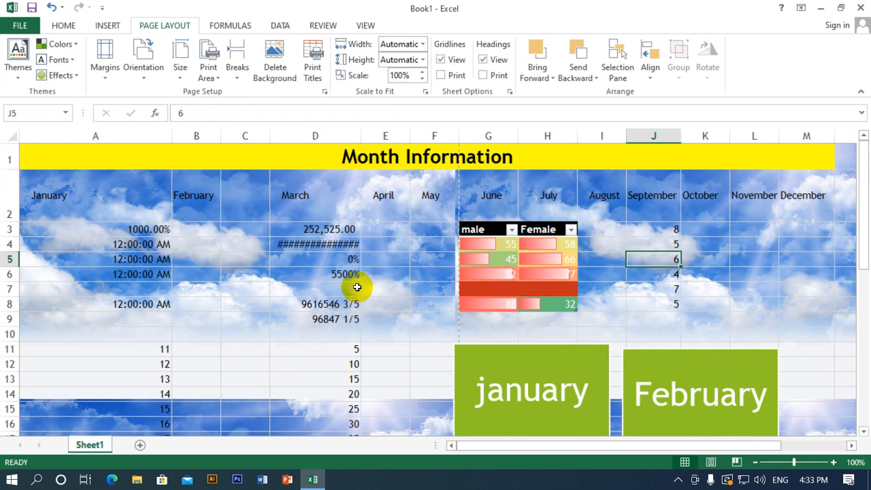
pyautogui.click(276, 72)
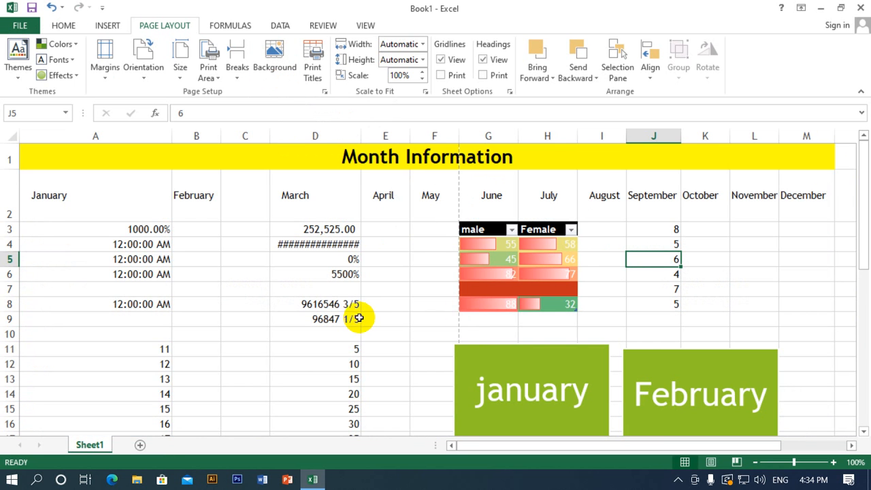
pyautogui.scroll(-4, 356, 314)
pyautogui.scroll(4, 358, 311)
pyautogui.scroll(-4, 358, 311)
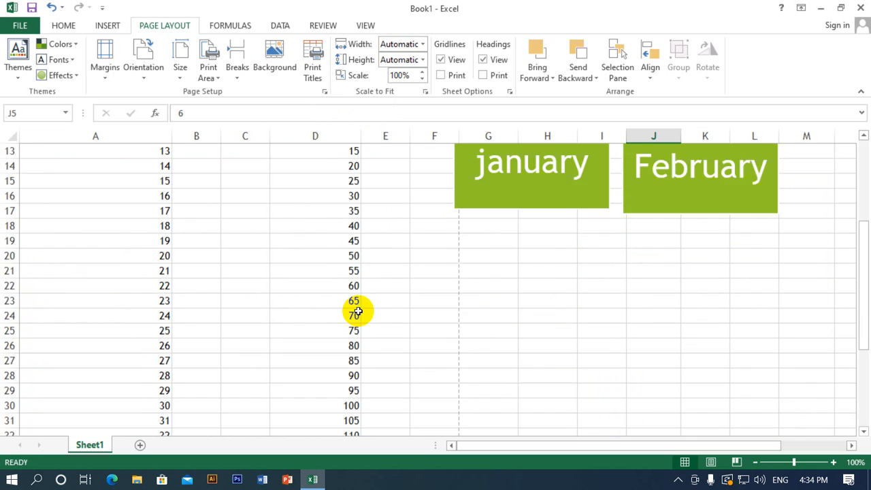
pyautogui.scroll(4, 357, 306)
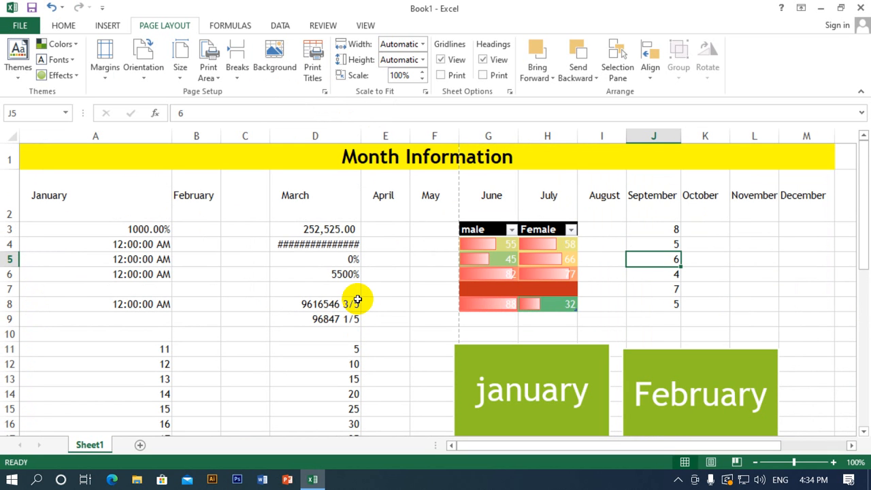
pyautogui.click(399, 316)
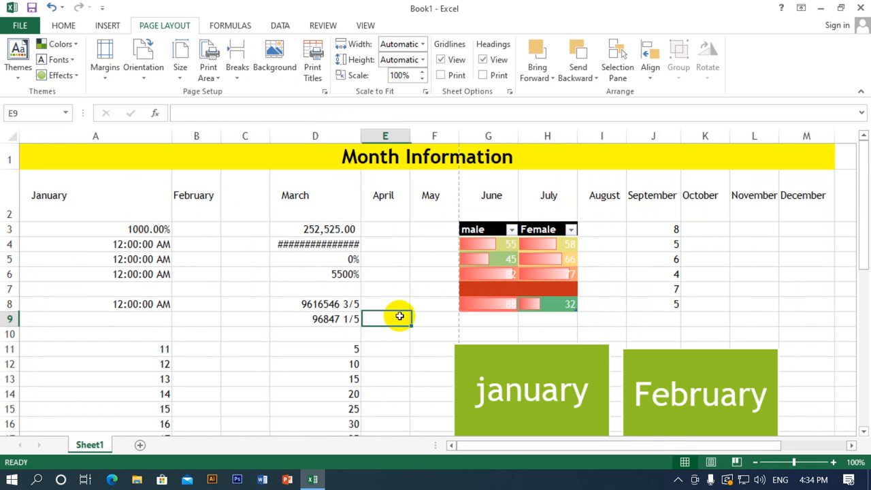
pyautogui.click(344, 288)
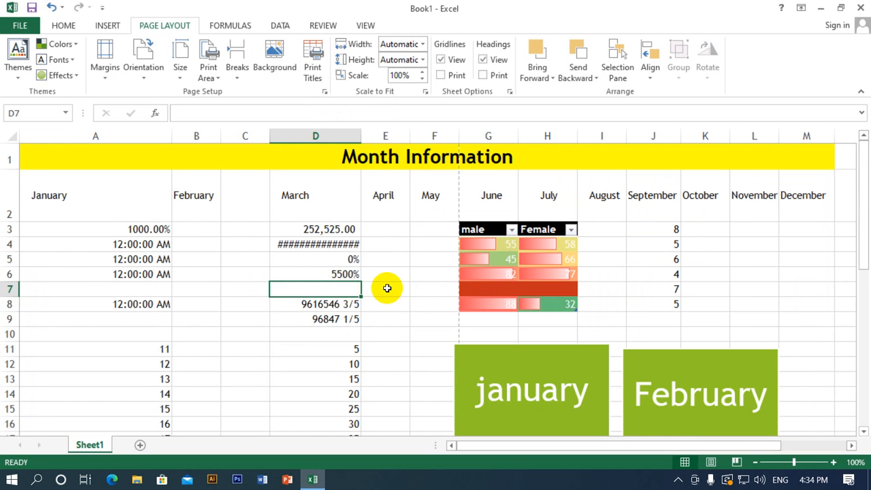
pyautogui.click(389, 289)
pyautogui.click(327, 290)
pyautogui.click(391, 290)
pyautogui.click(443, 290)
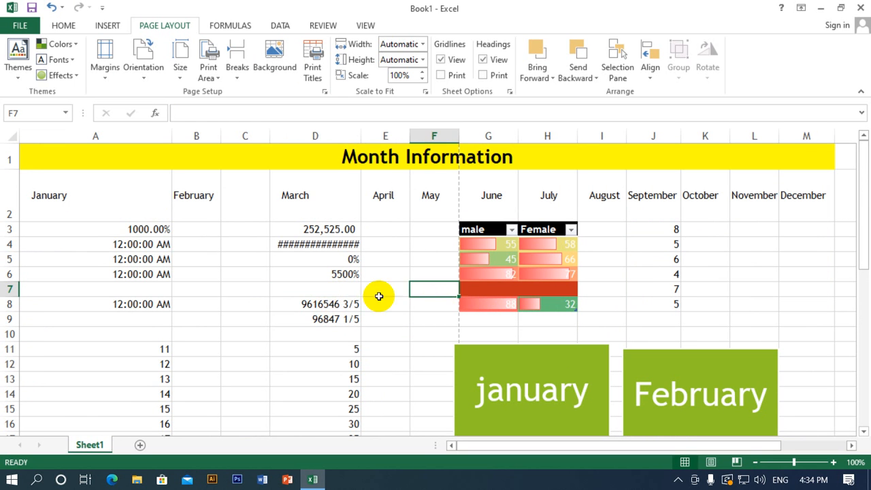
pyautogui.click(342, 305)
pyautogui.click(340, 285)
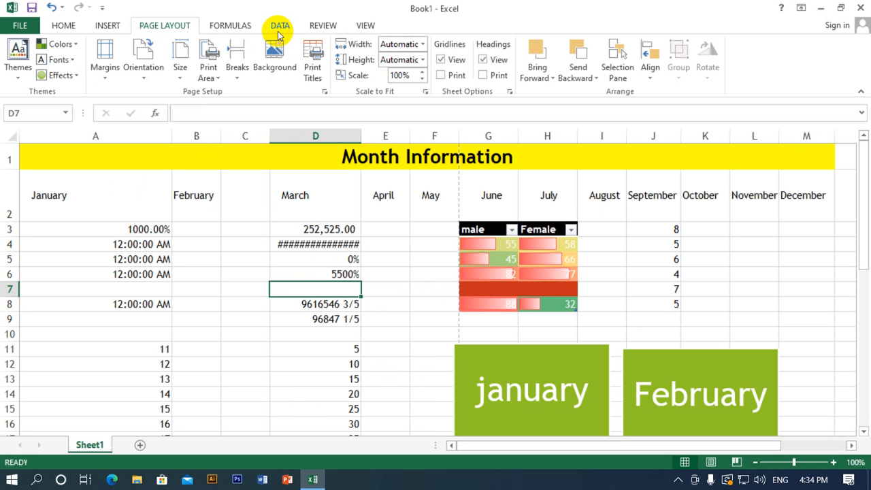
# Step: Look through the function library, checking the Insert Function dialog and the AutoSum, Recently Used and Financial function lists
pyautogui.click(232, 30)
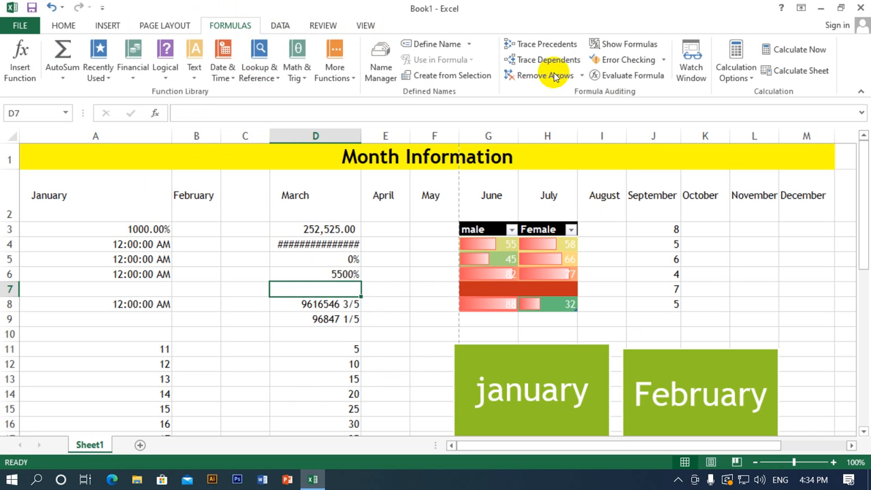
pyautogui.click(173, 24)
pyautogui.click(230, 26)
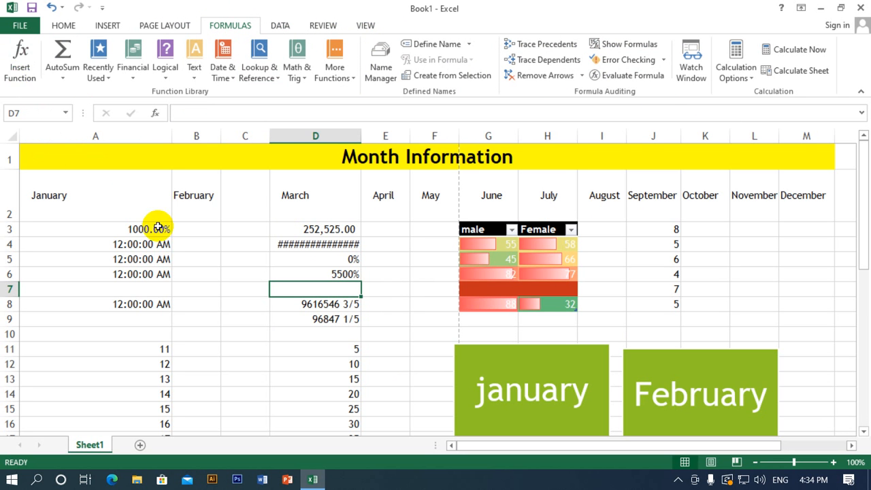
pyautogui.click(19, 61)
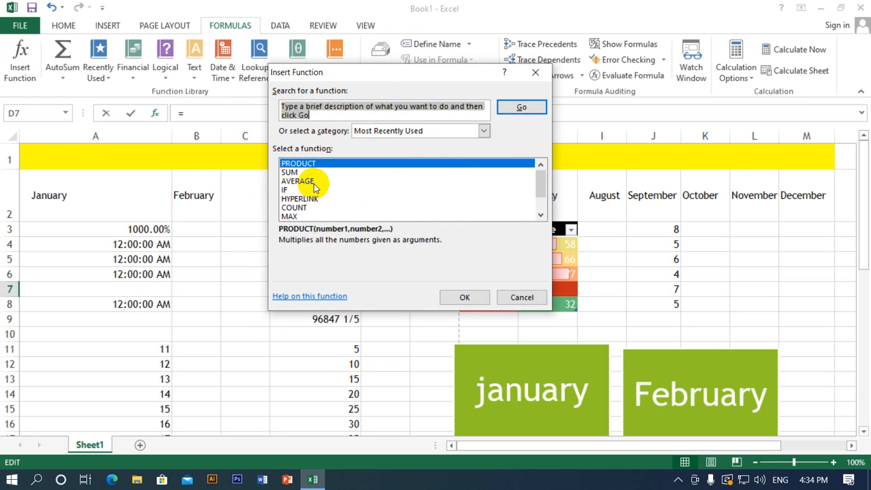
pyautogui.click(536, 72)
pyautogui.click(65, 79)
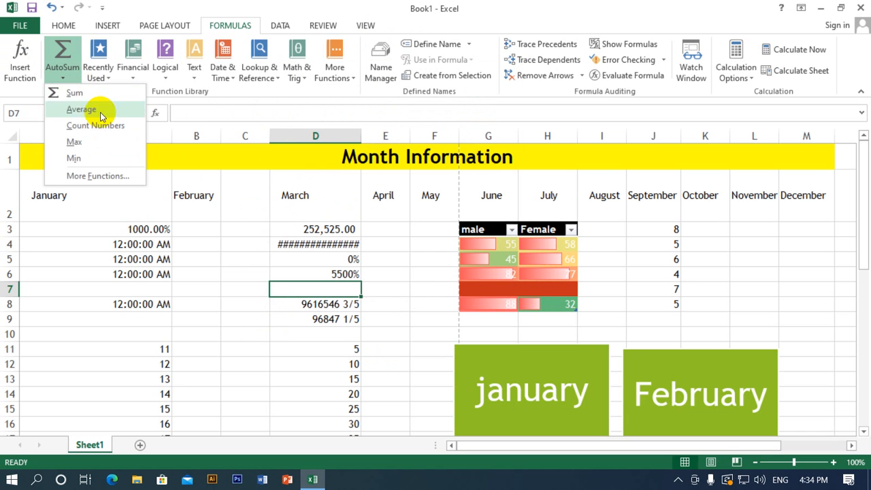
pyautogui.click(103, 78)
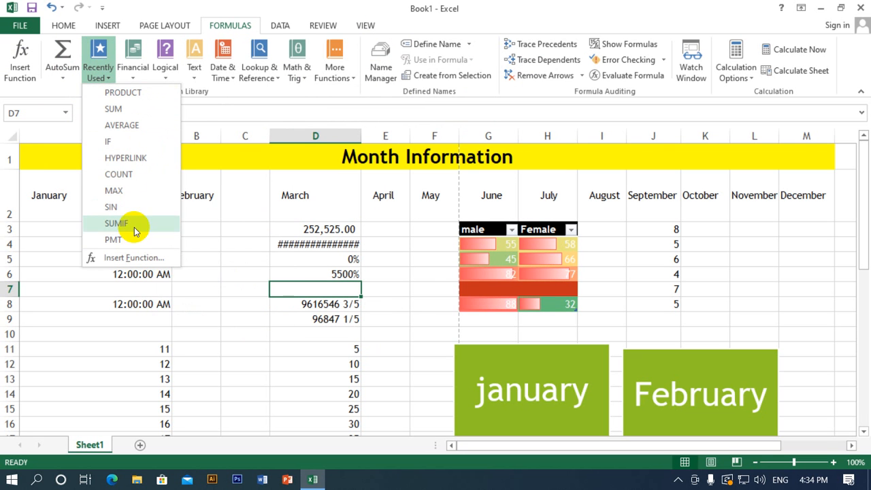
pyautogui.click(132, 61)
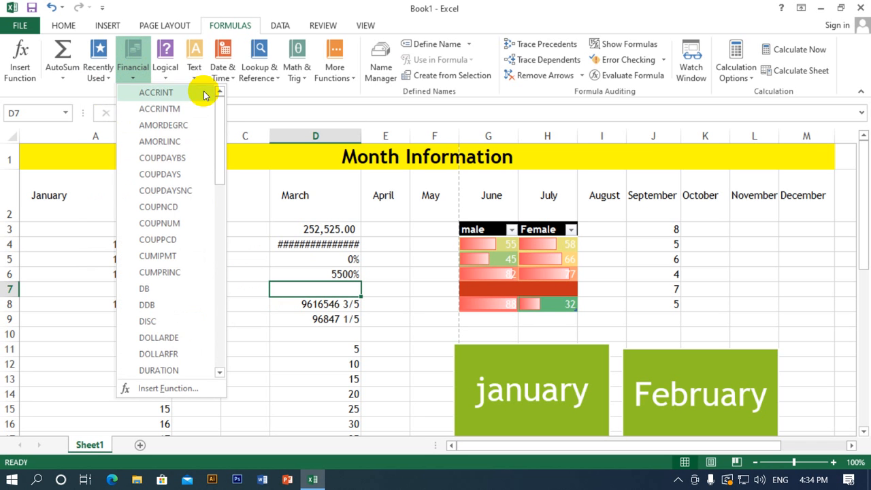
pyautogui.moveTo(220, 132); pyautogui.dragTo(213, 331)
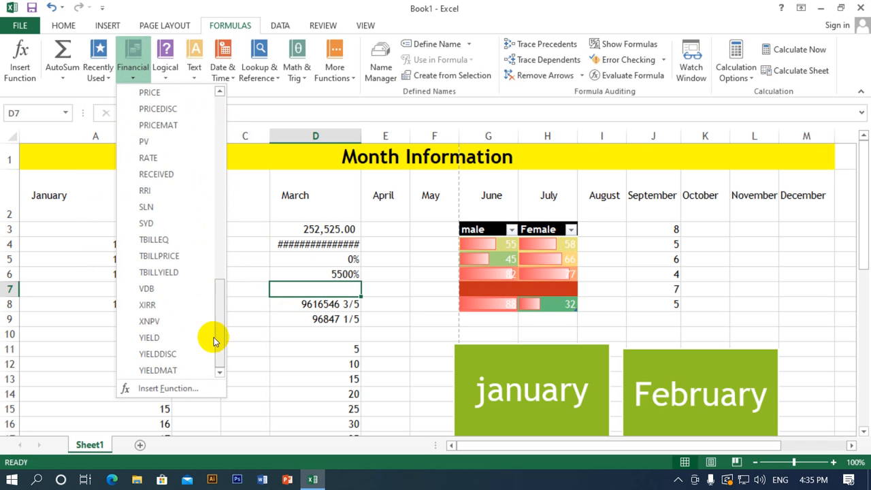
# Step: Browse the Insert Function dialog's Financial functions and its All category to the end, and close it without inserting anything
pyautogui.click(23, 68)
pyautogui.click(24, 68)
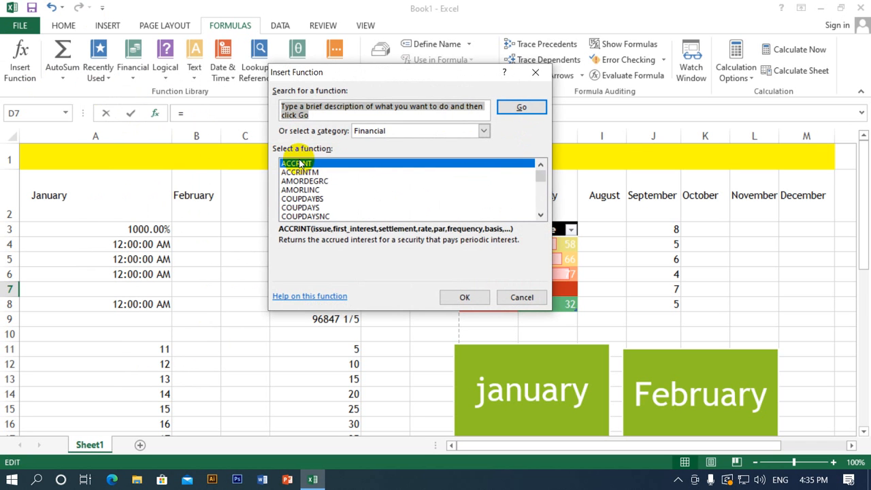
pyautogui.moveTo(540, 171); pyautogui.dragTo(540, 200)
pyautogui.click(484, 131)
pyautogui.click(463, 153)
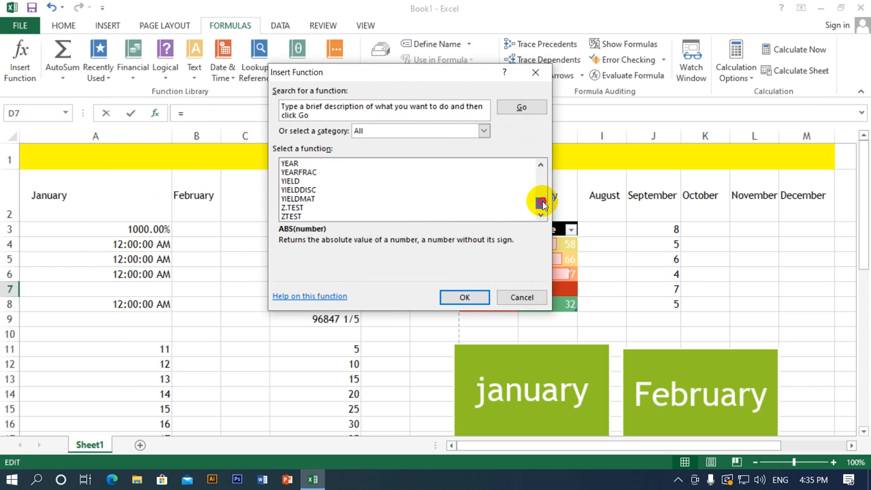
pyautogui.click(521, 297)
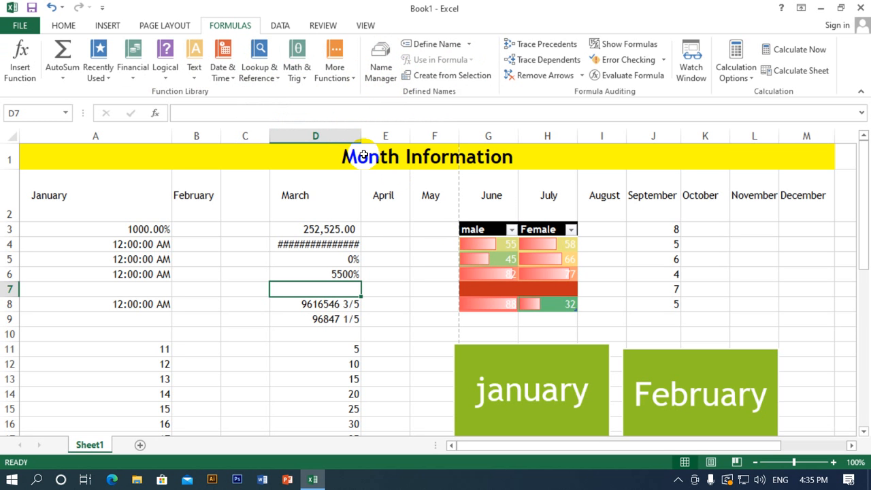
pyautogui.click(429, 6)
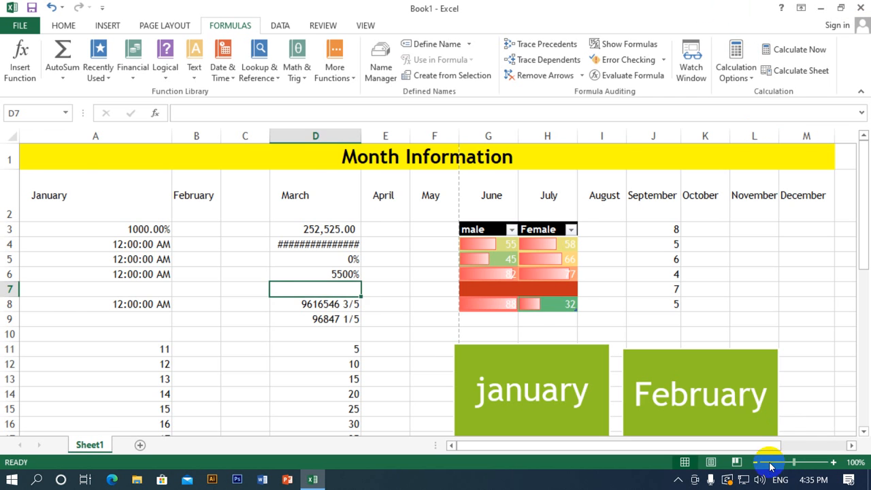
pyautogui.moveTo(768, 446); pyautogui.dragTo(821, 446)
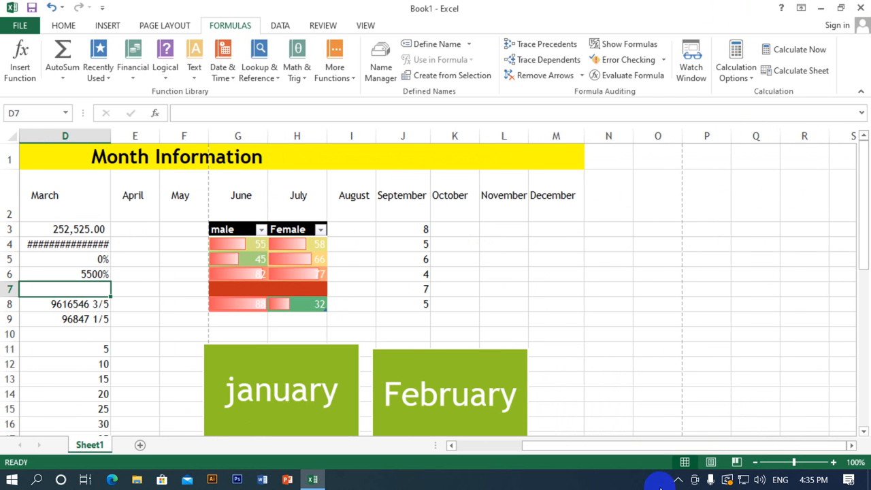